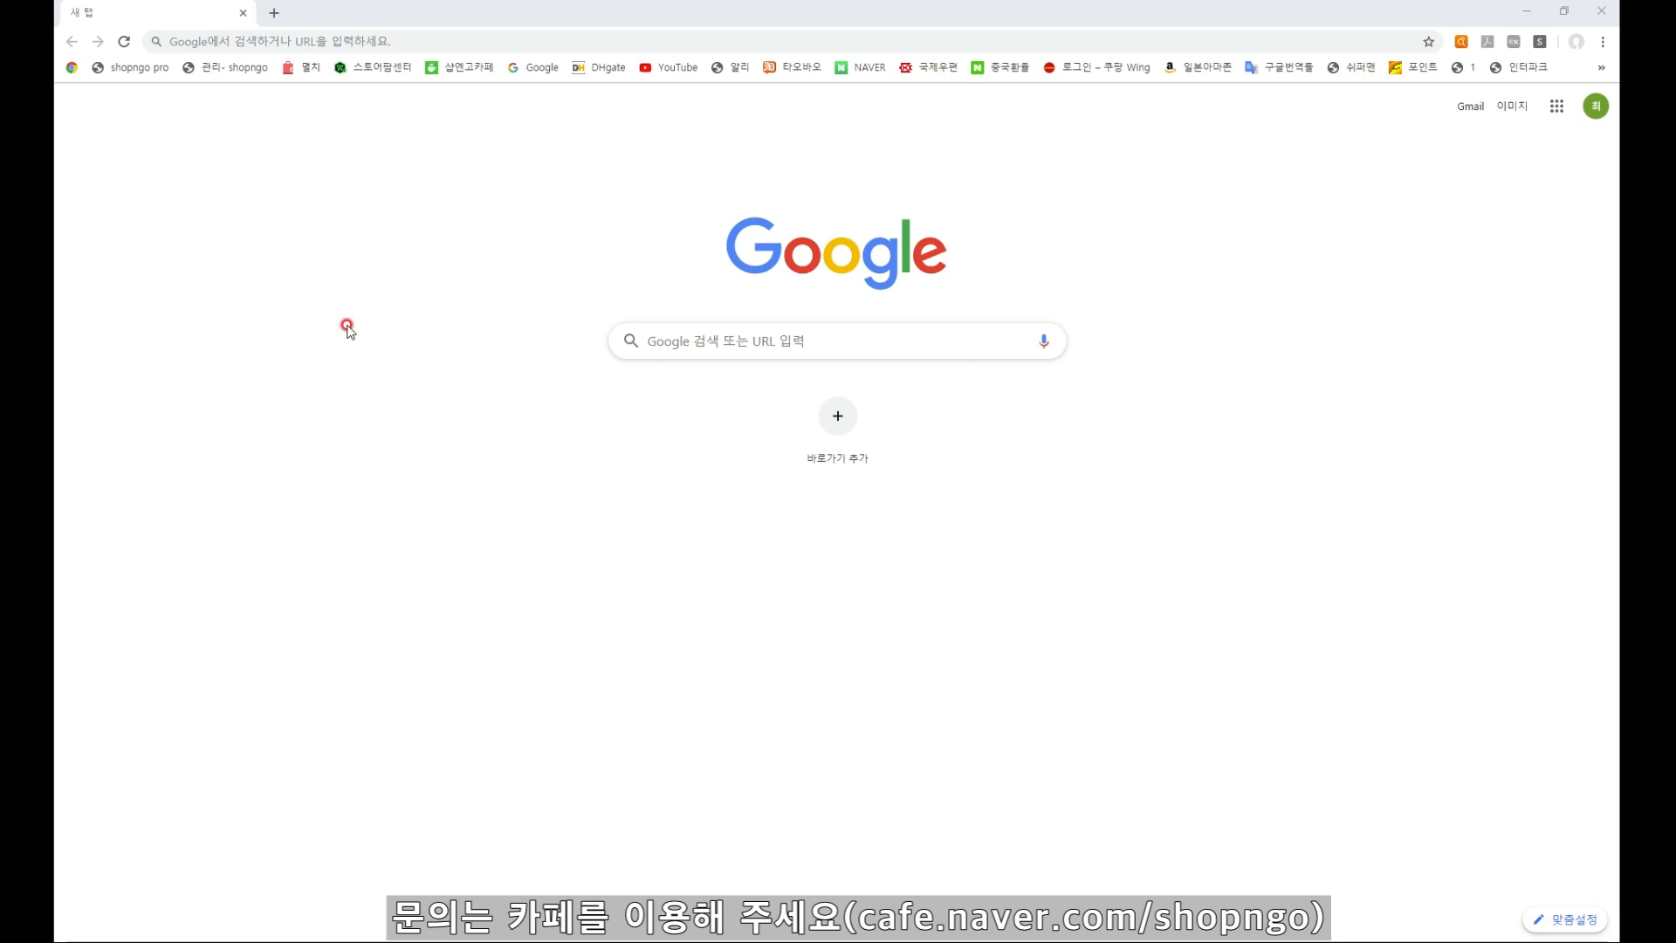
# Open the Naver home page and search for DSLR카메라
pyautogui.click(597, 189)
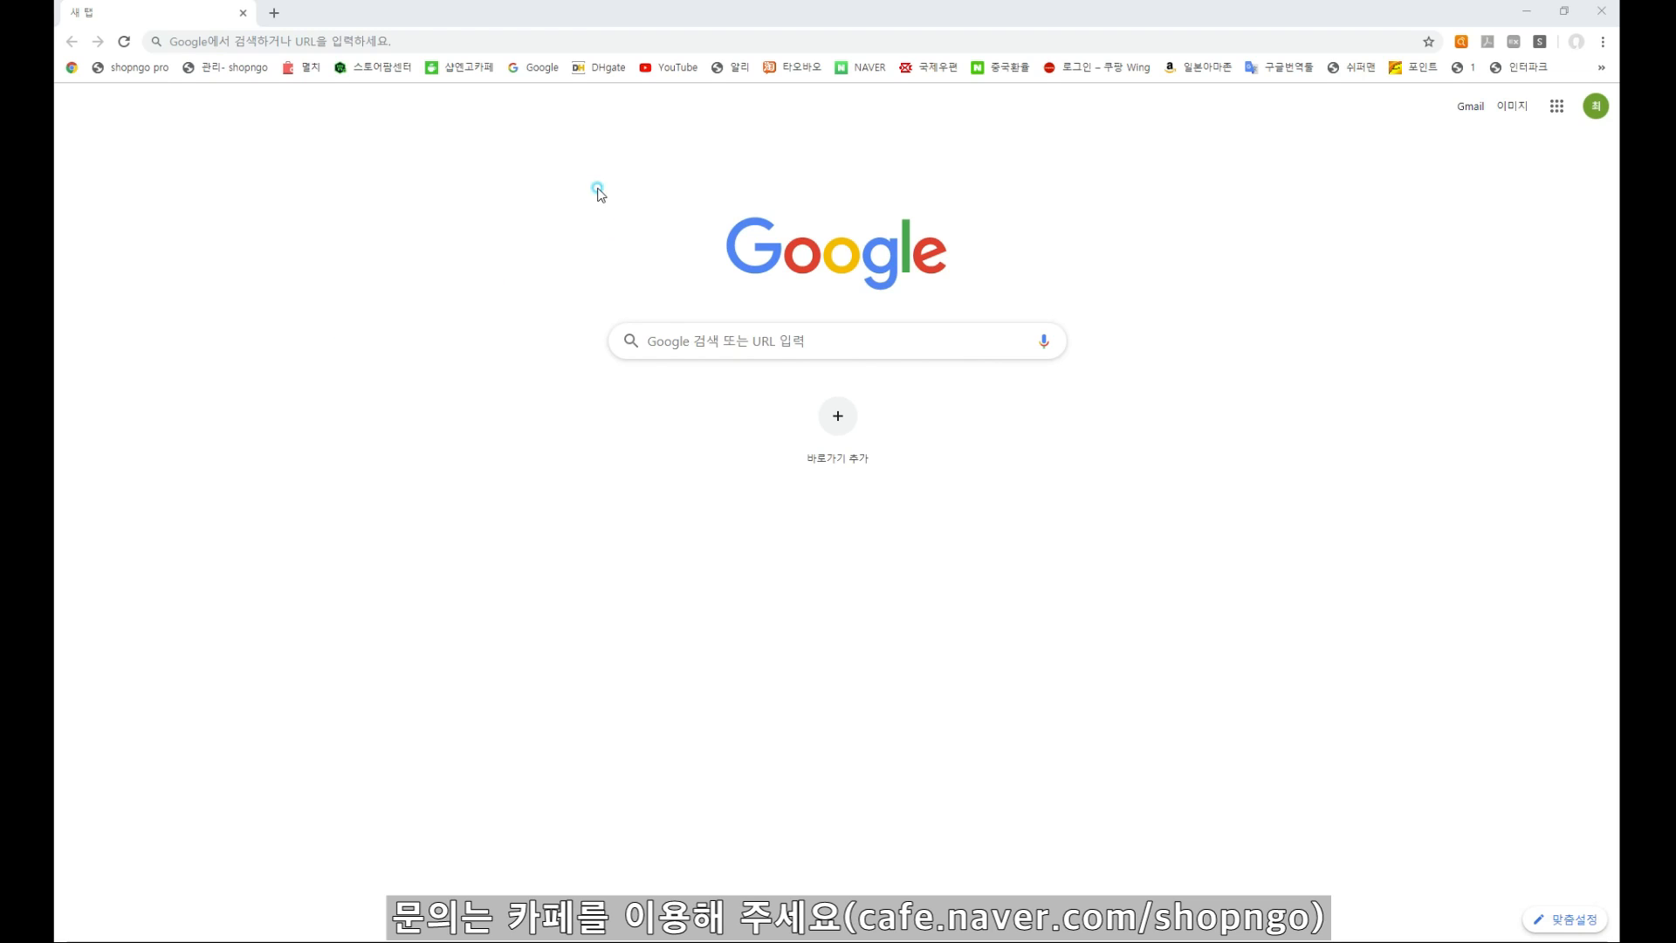
pyautogui.click(868, 69)
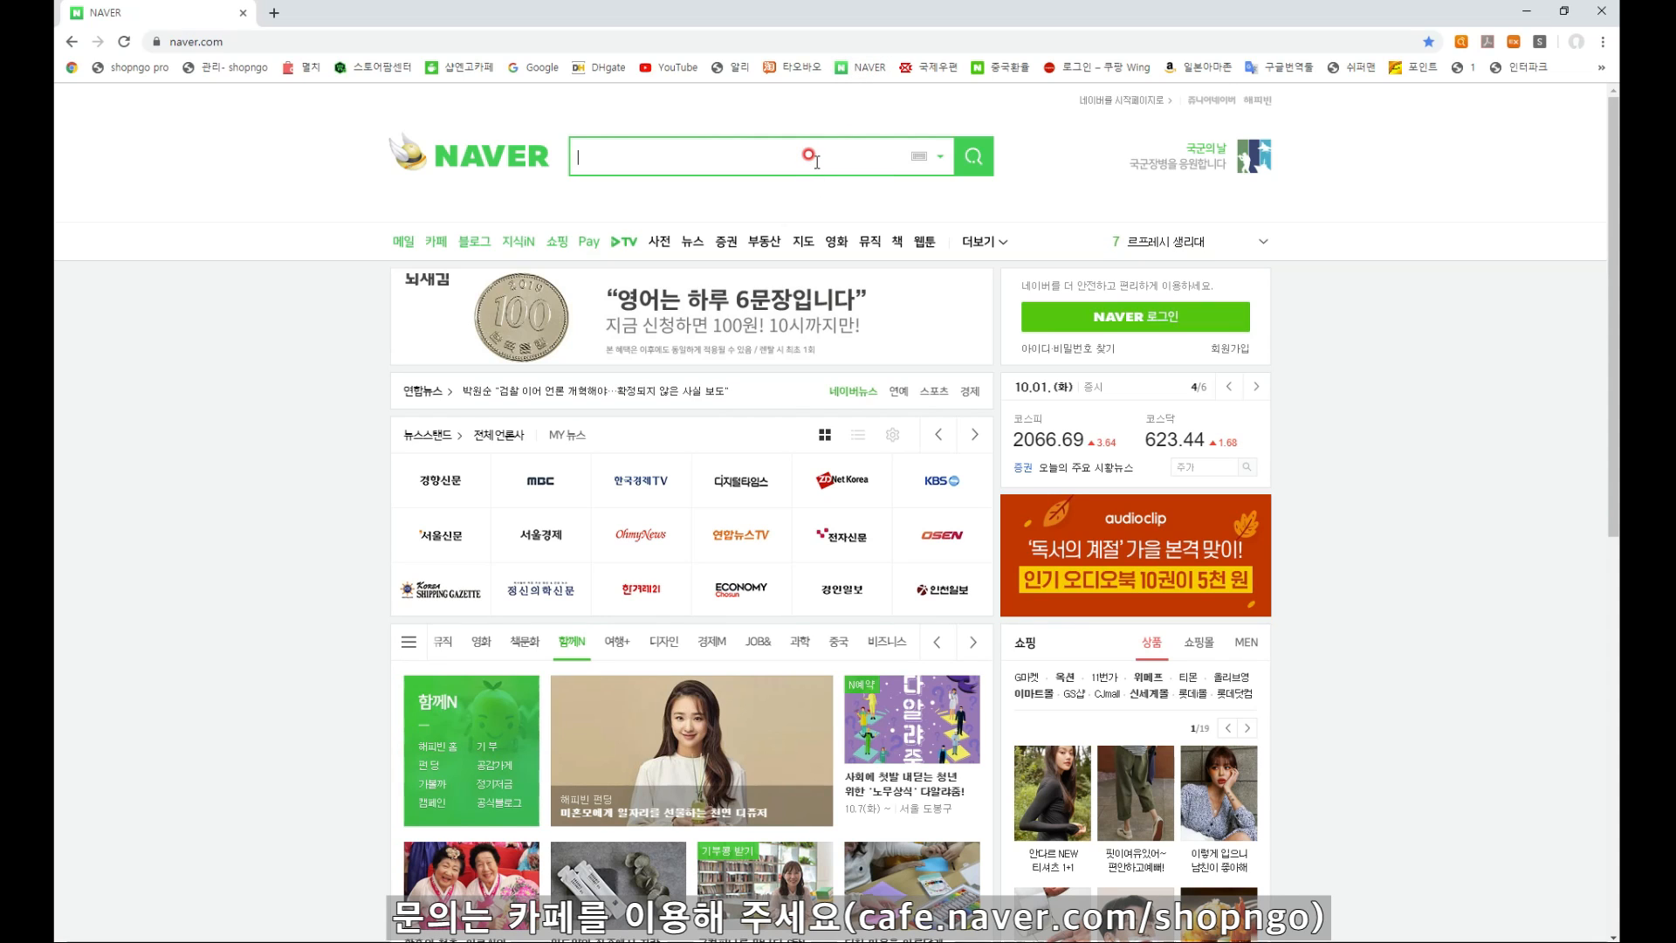
pyautogui.write('dh')
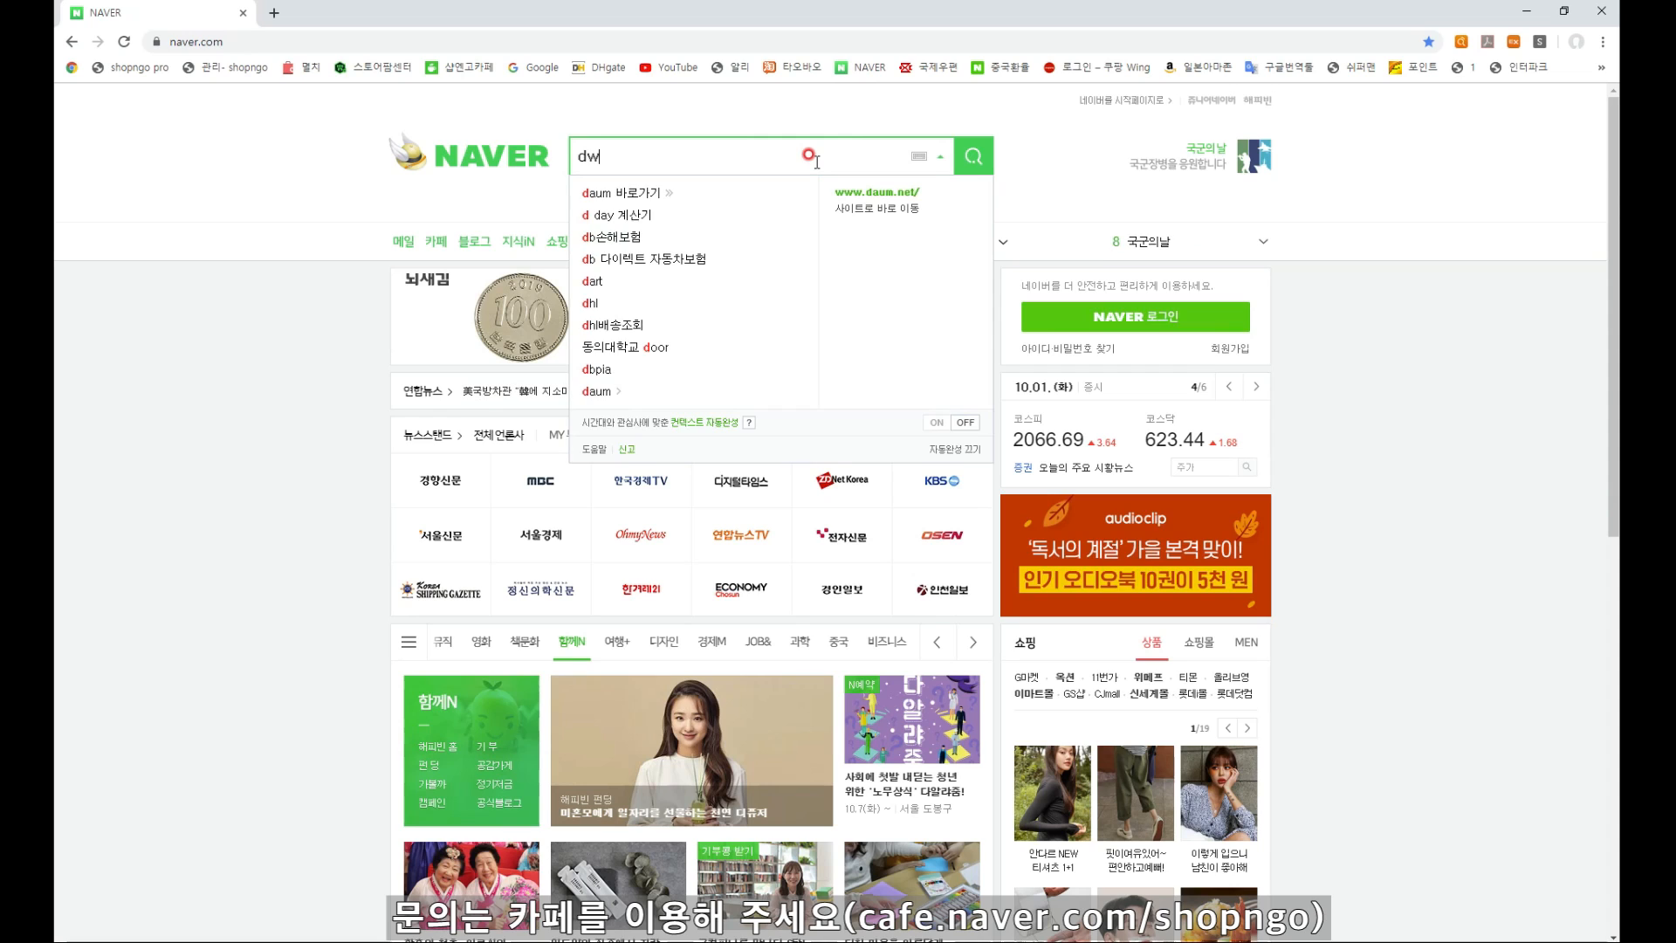
pyautogui.press('BackSpace')
pyautogui.write('slr')
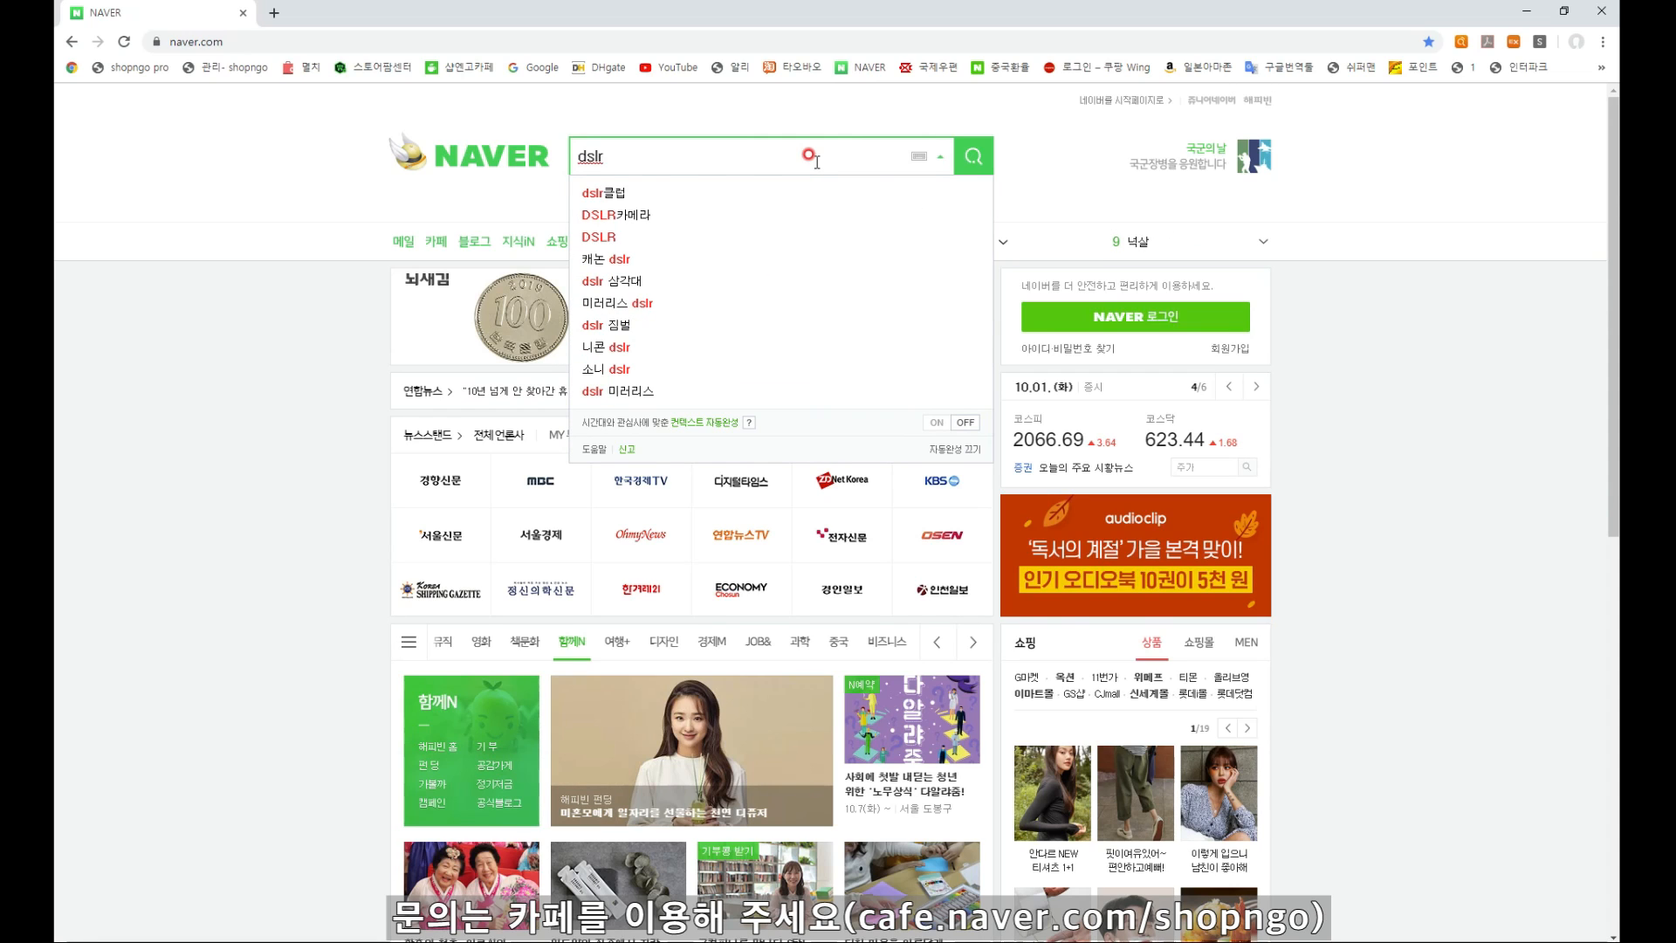
pyautogui.press('Down')
pyautogui.press('Down')
pyautogui.press('Return')
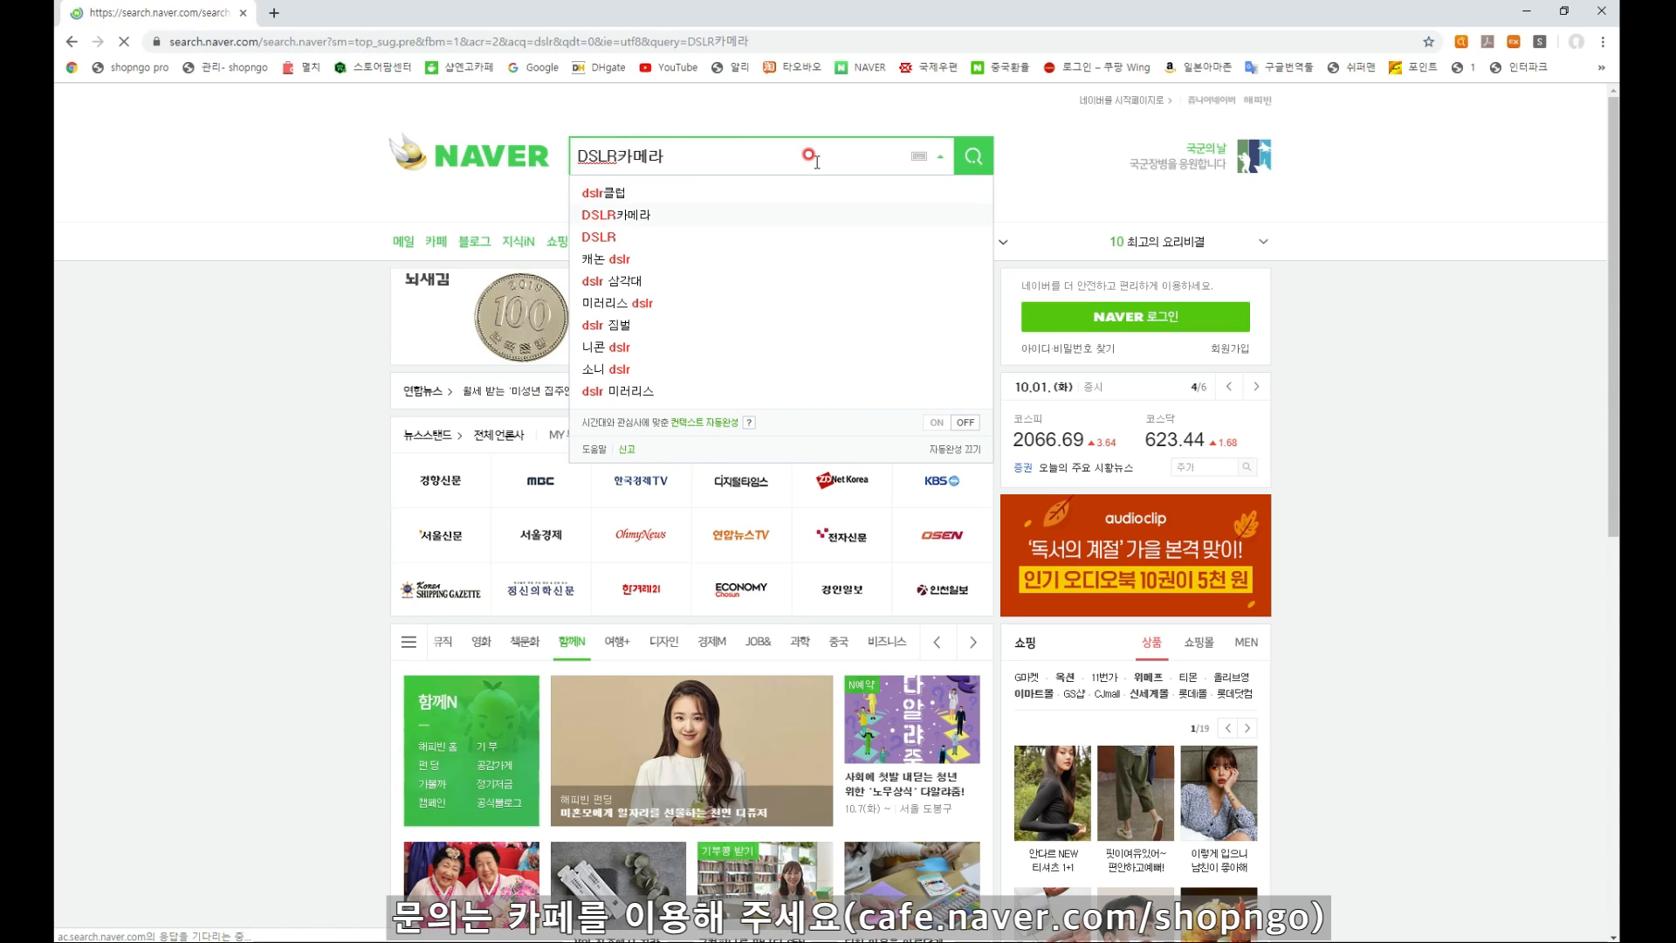
# Open the full Naver Shopping listing for DSLR카메라 and look through the camera models offered
pyautogui.scroll(-8, 376, 345)
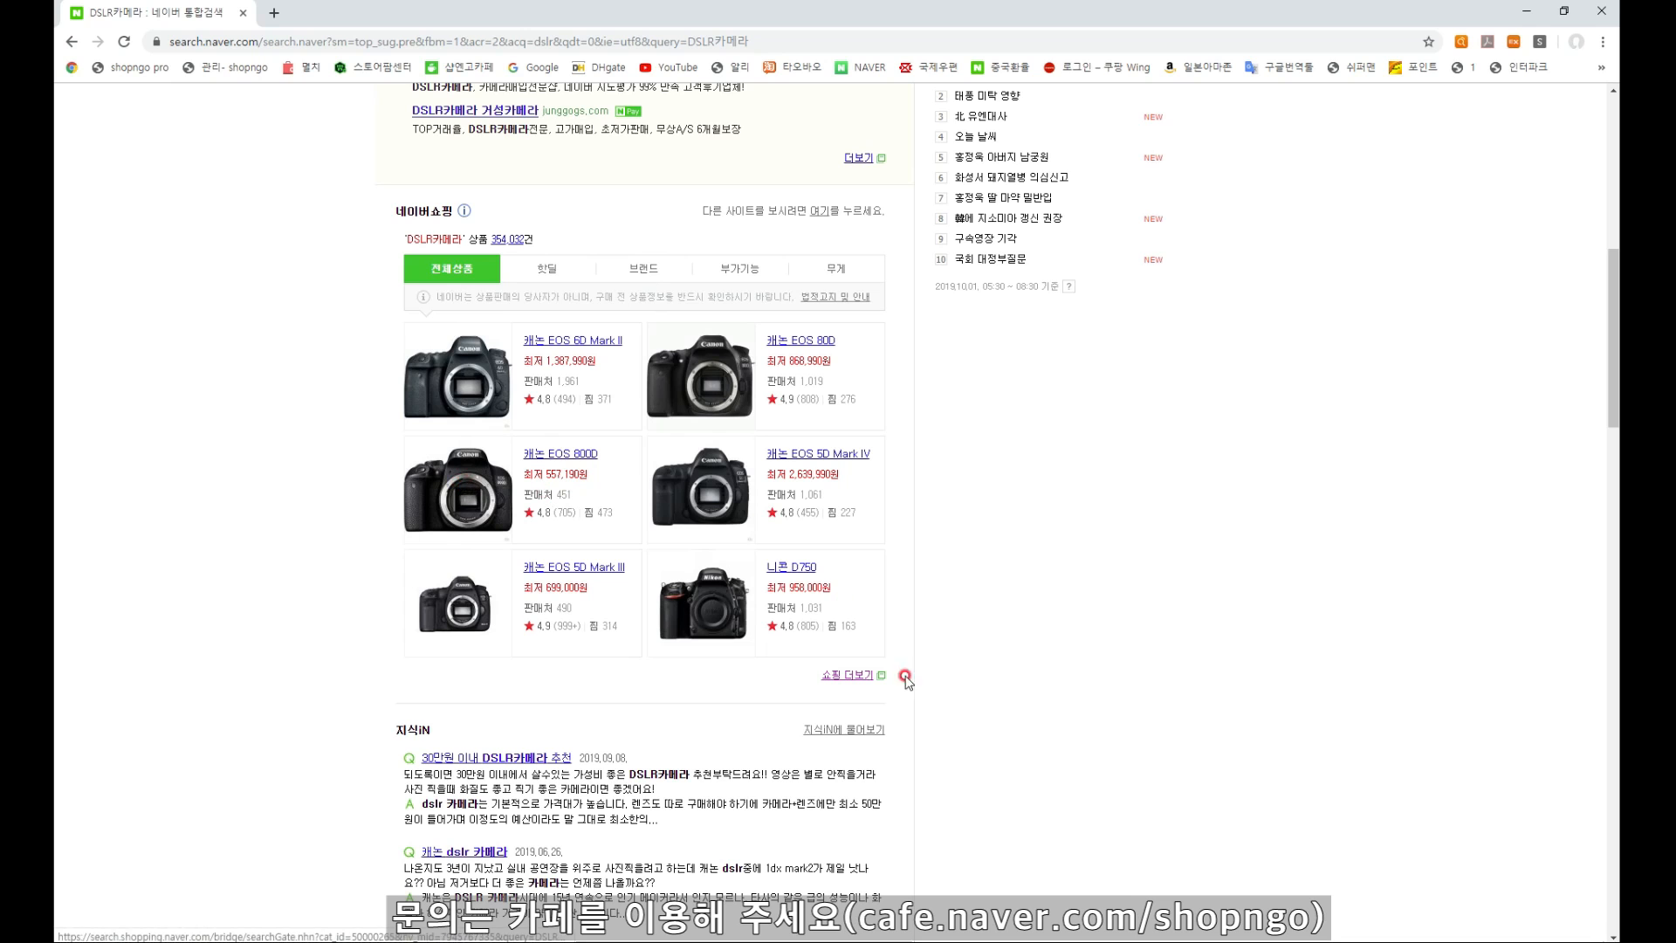
pyautogui.click(857, 688)
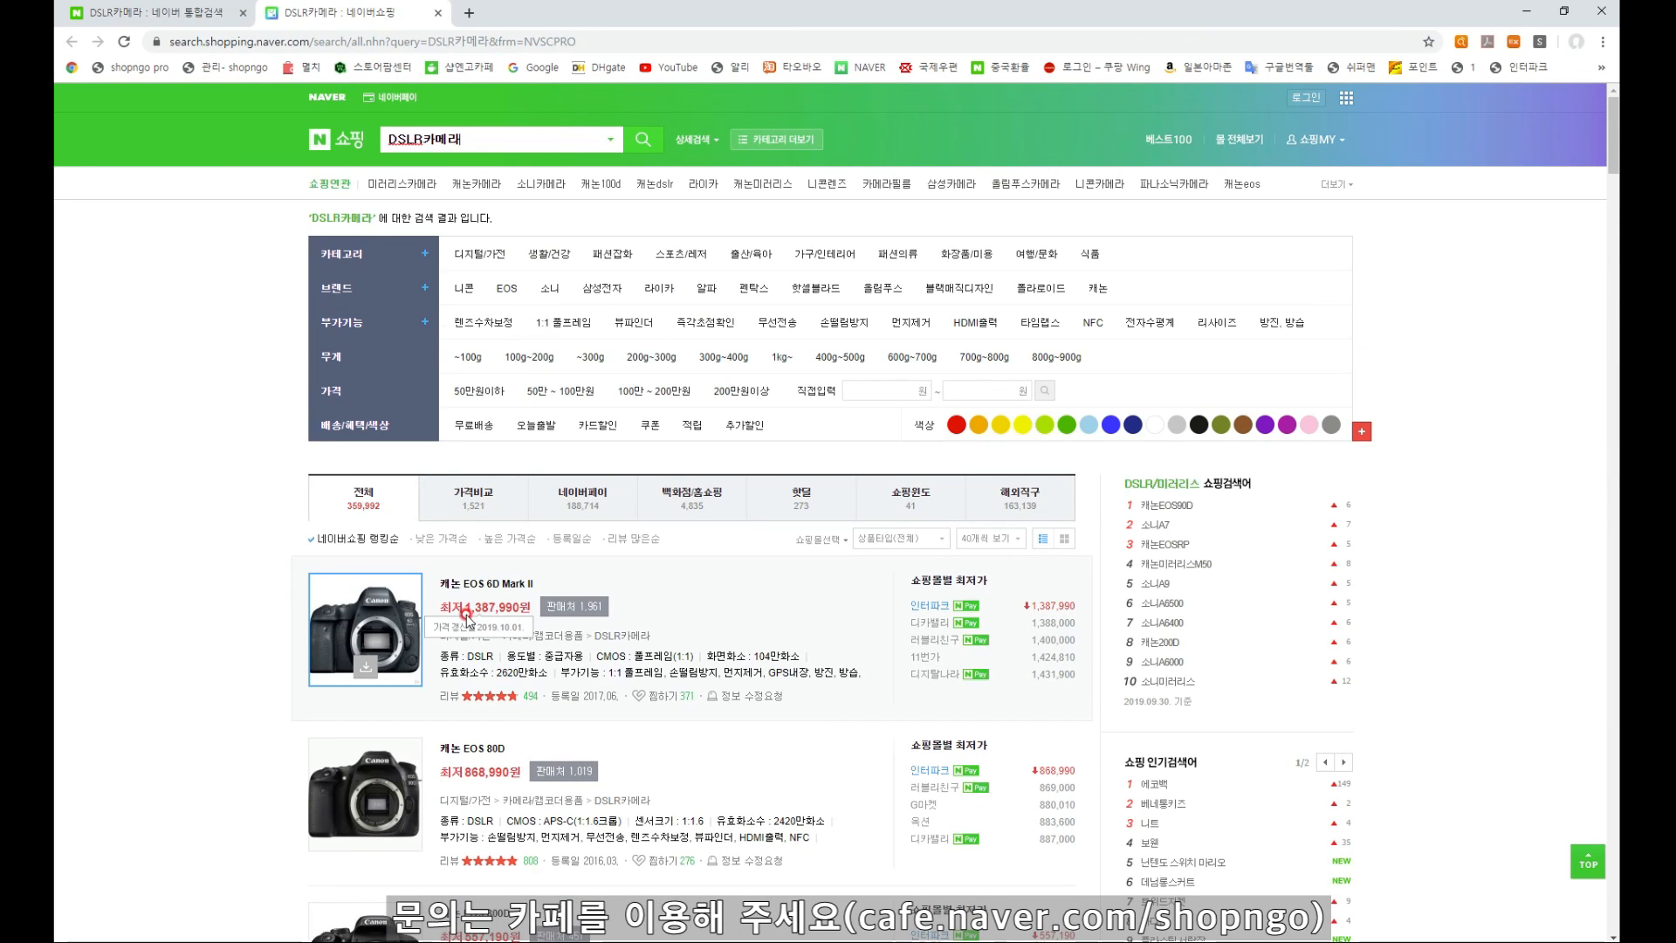
pyautogui.scroll(-5, 677, 609)
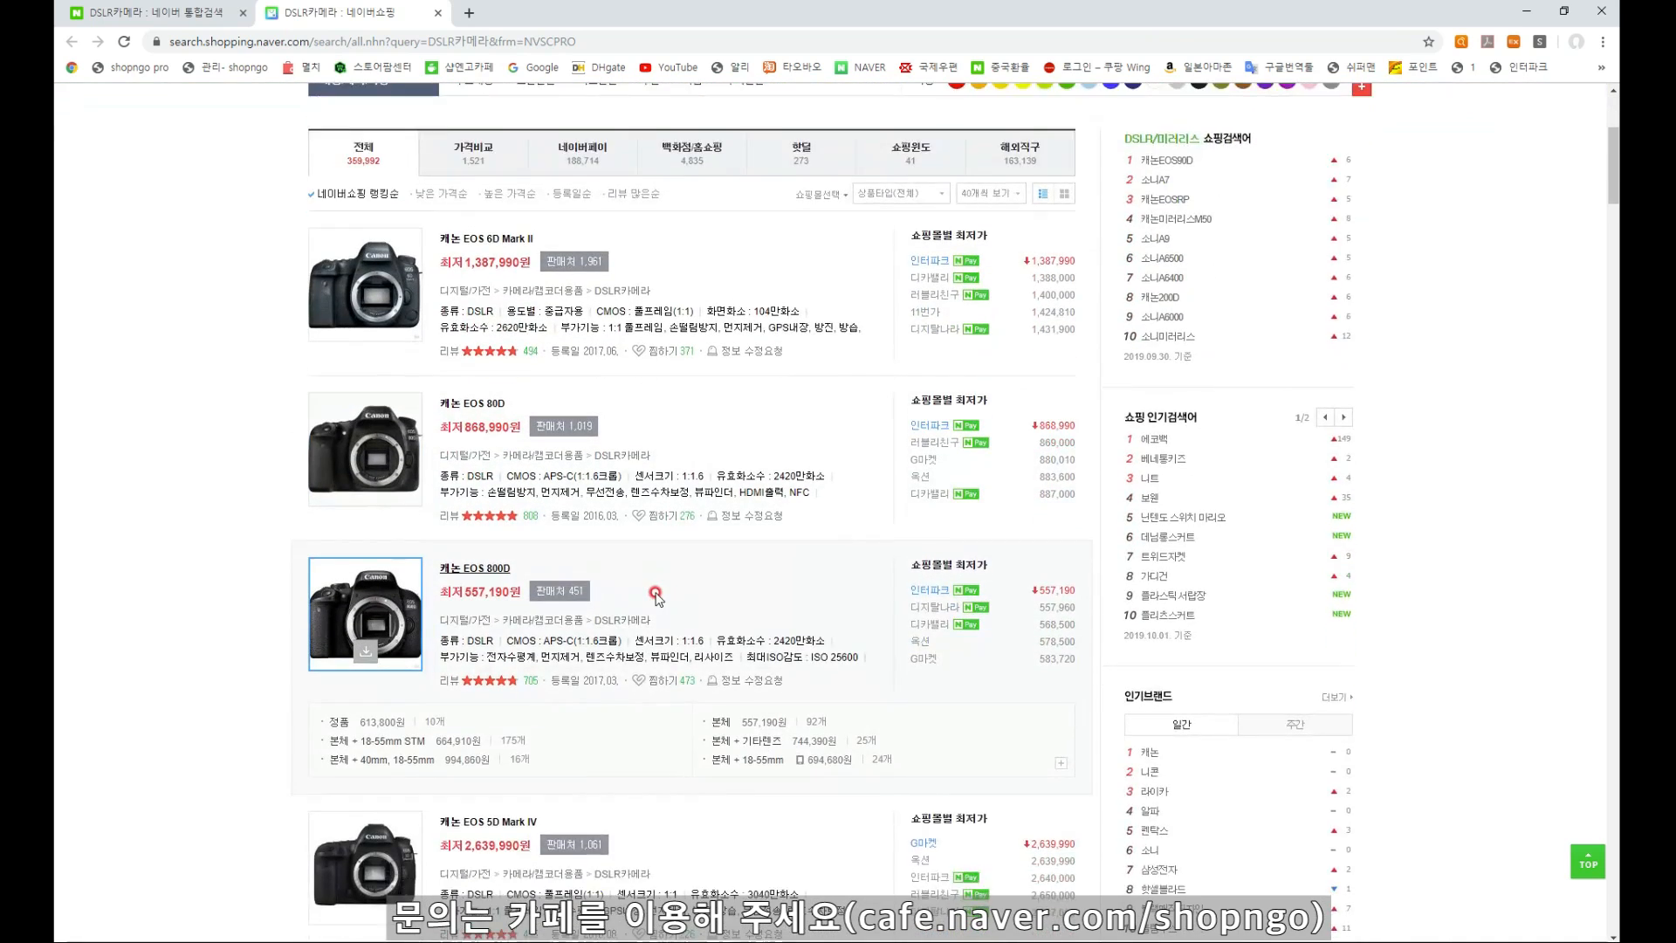
pyautogui.scroll(-2, 656, 595)
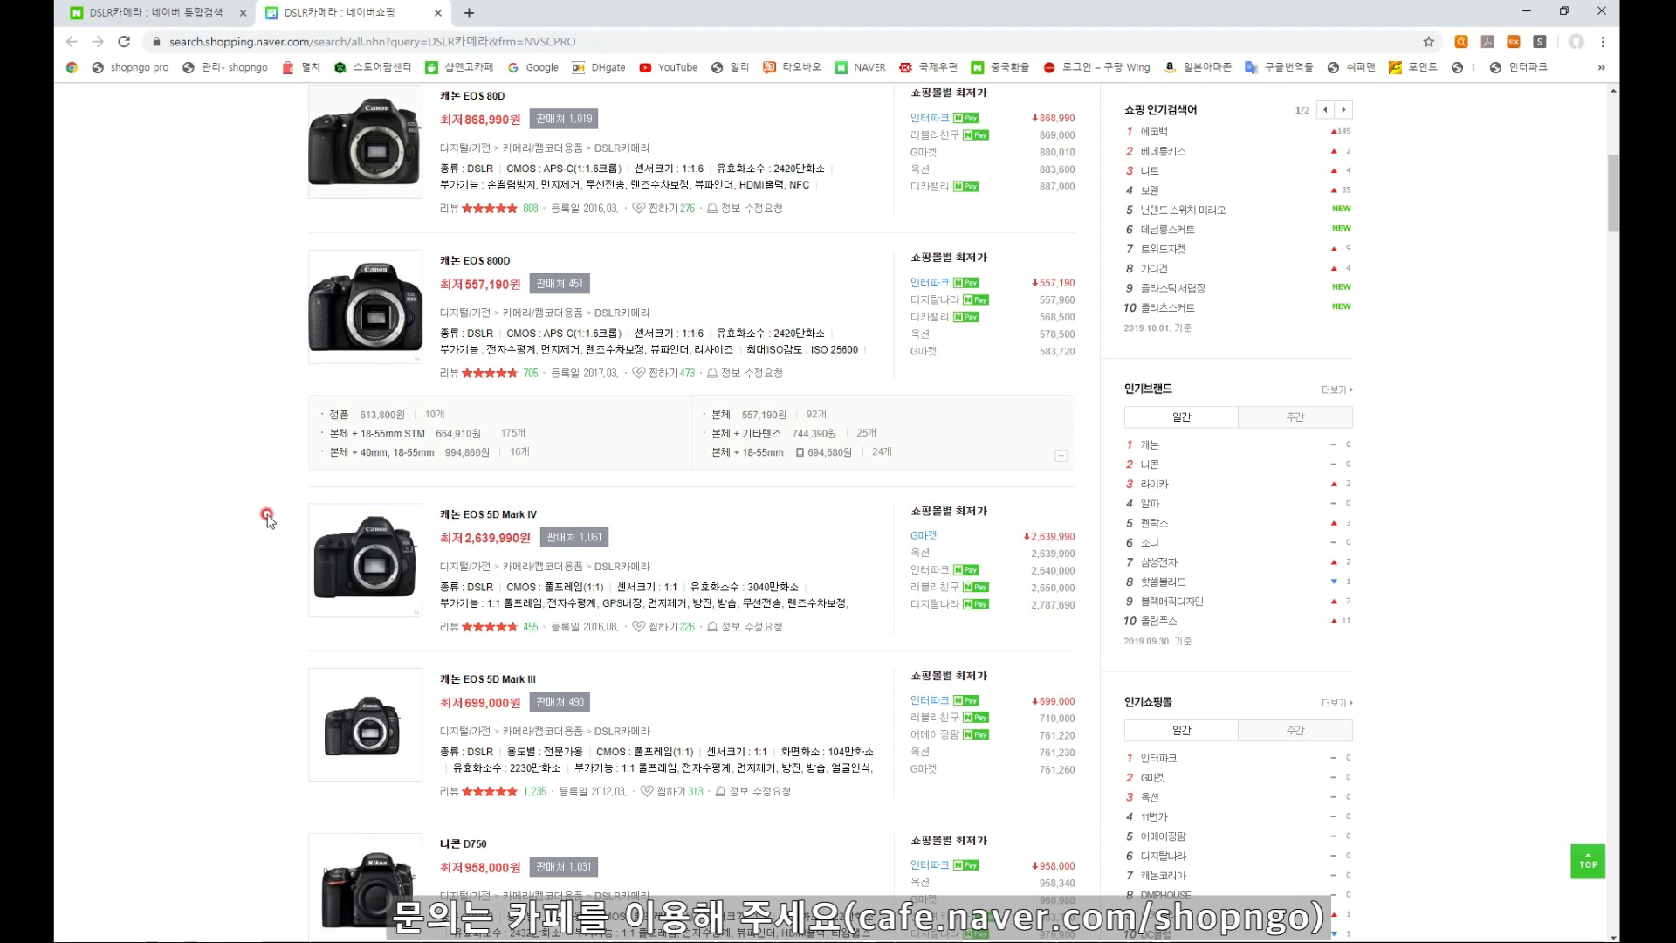
pyautogui.scroll(8, 375, 629)
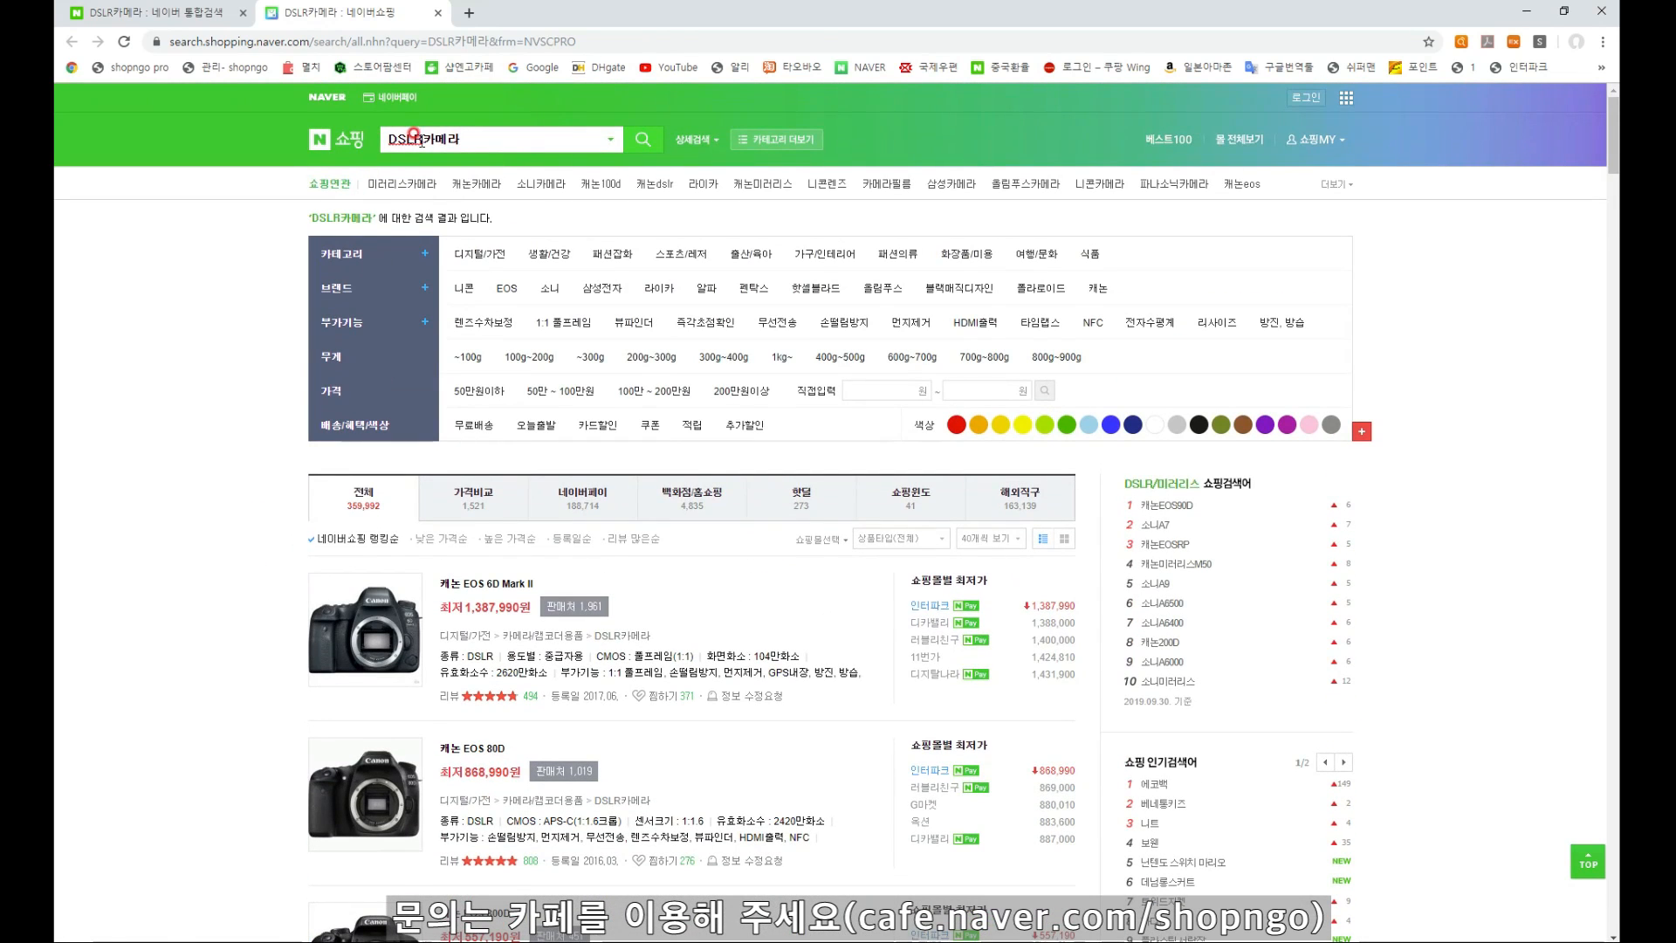
# Shorten the shopping search term to DSLR and review the suggested related keywords
pyautogui.moveTo(423, 140); pyautogui.dragTo(522, 151)
pyautogui.press('BackSpace')
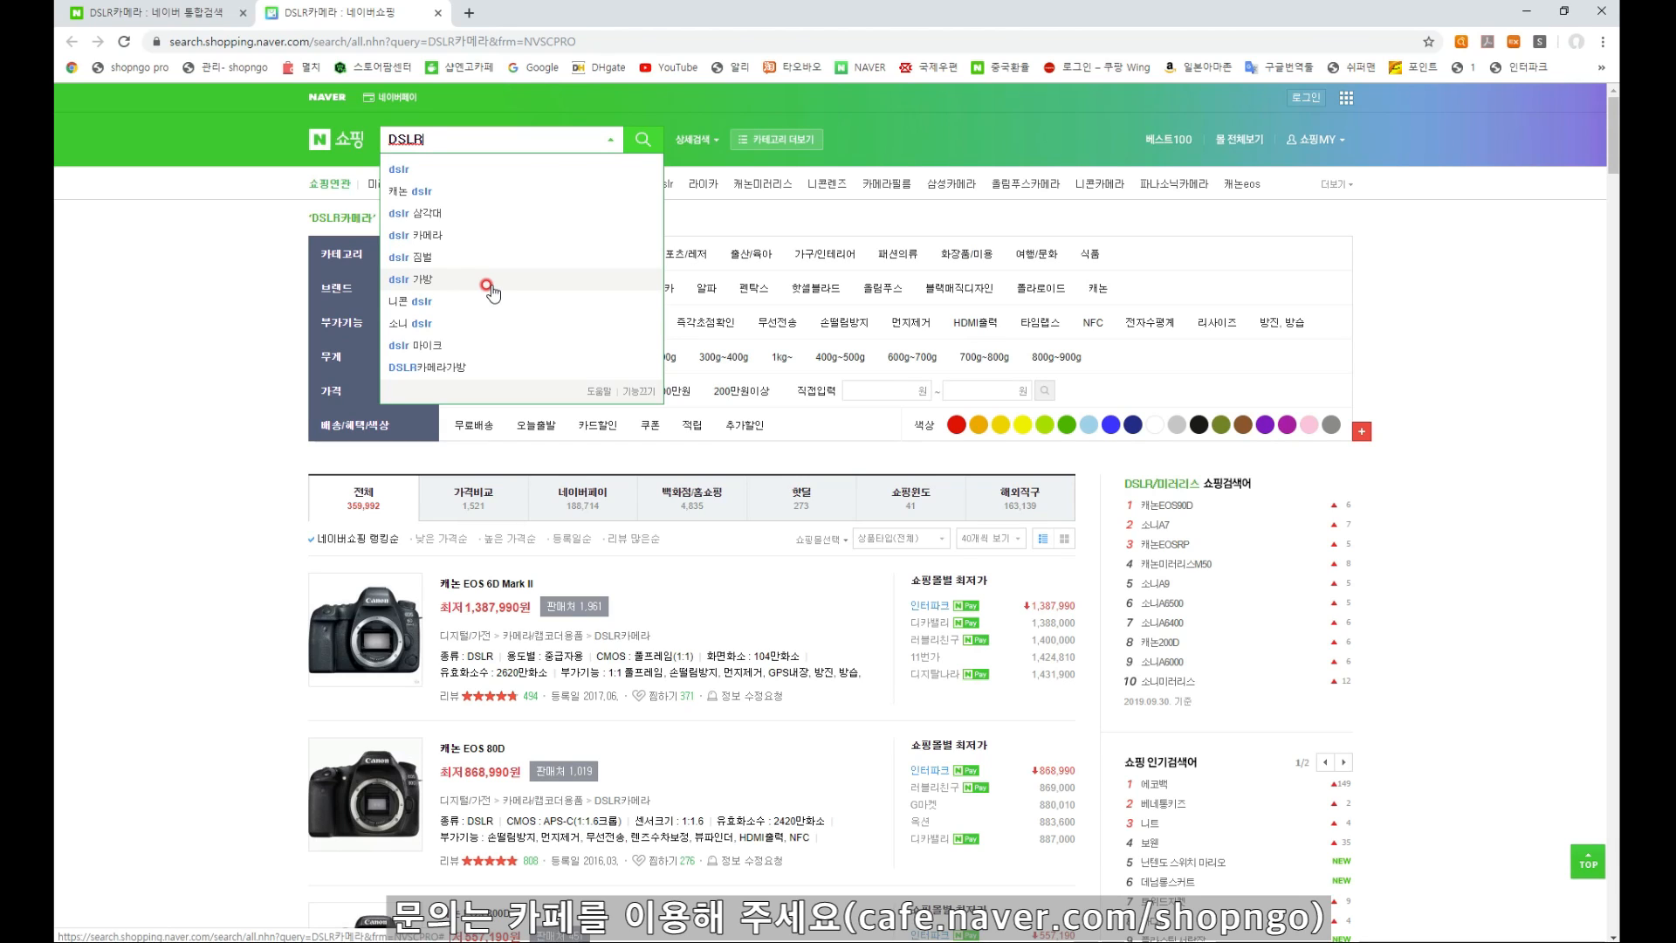
pyautogui.click(516, 137)
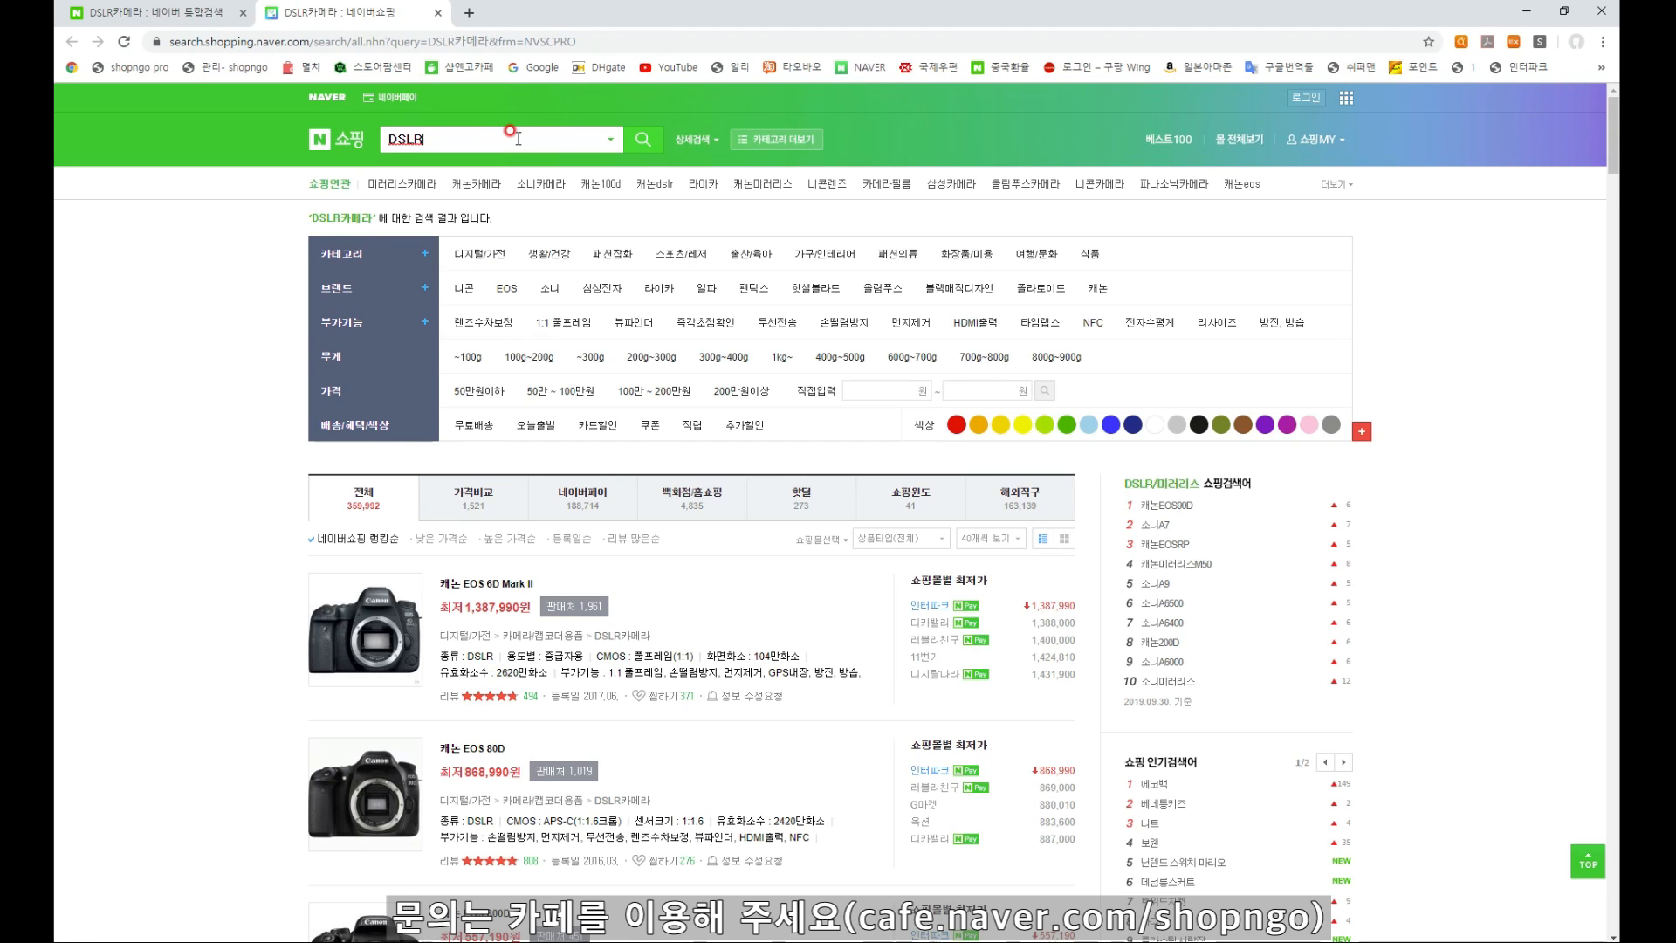
# Return to the Naver home page and search for 캐논코리아
pyautogui.click(327, 98)
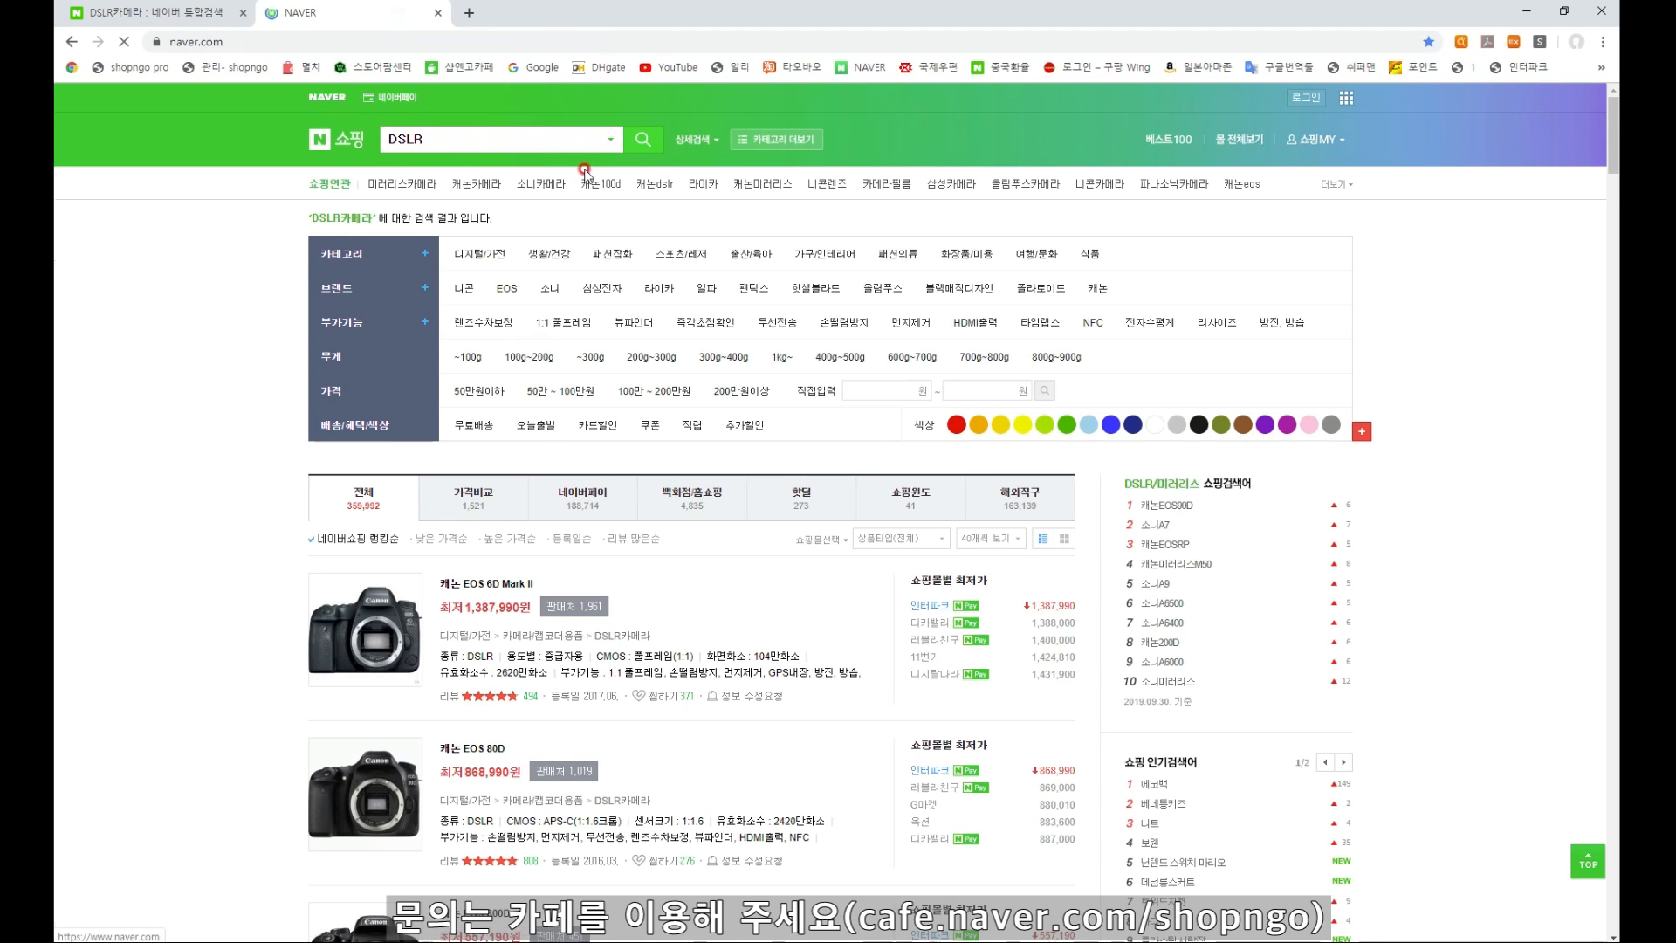
pyautogui.write('zosh')
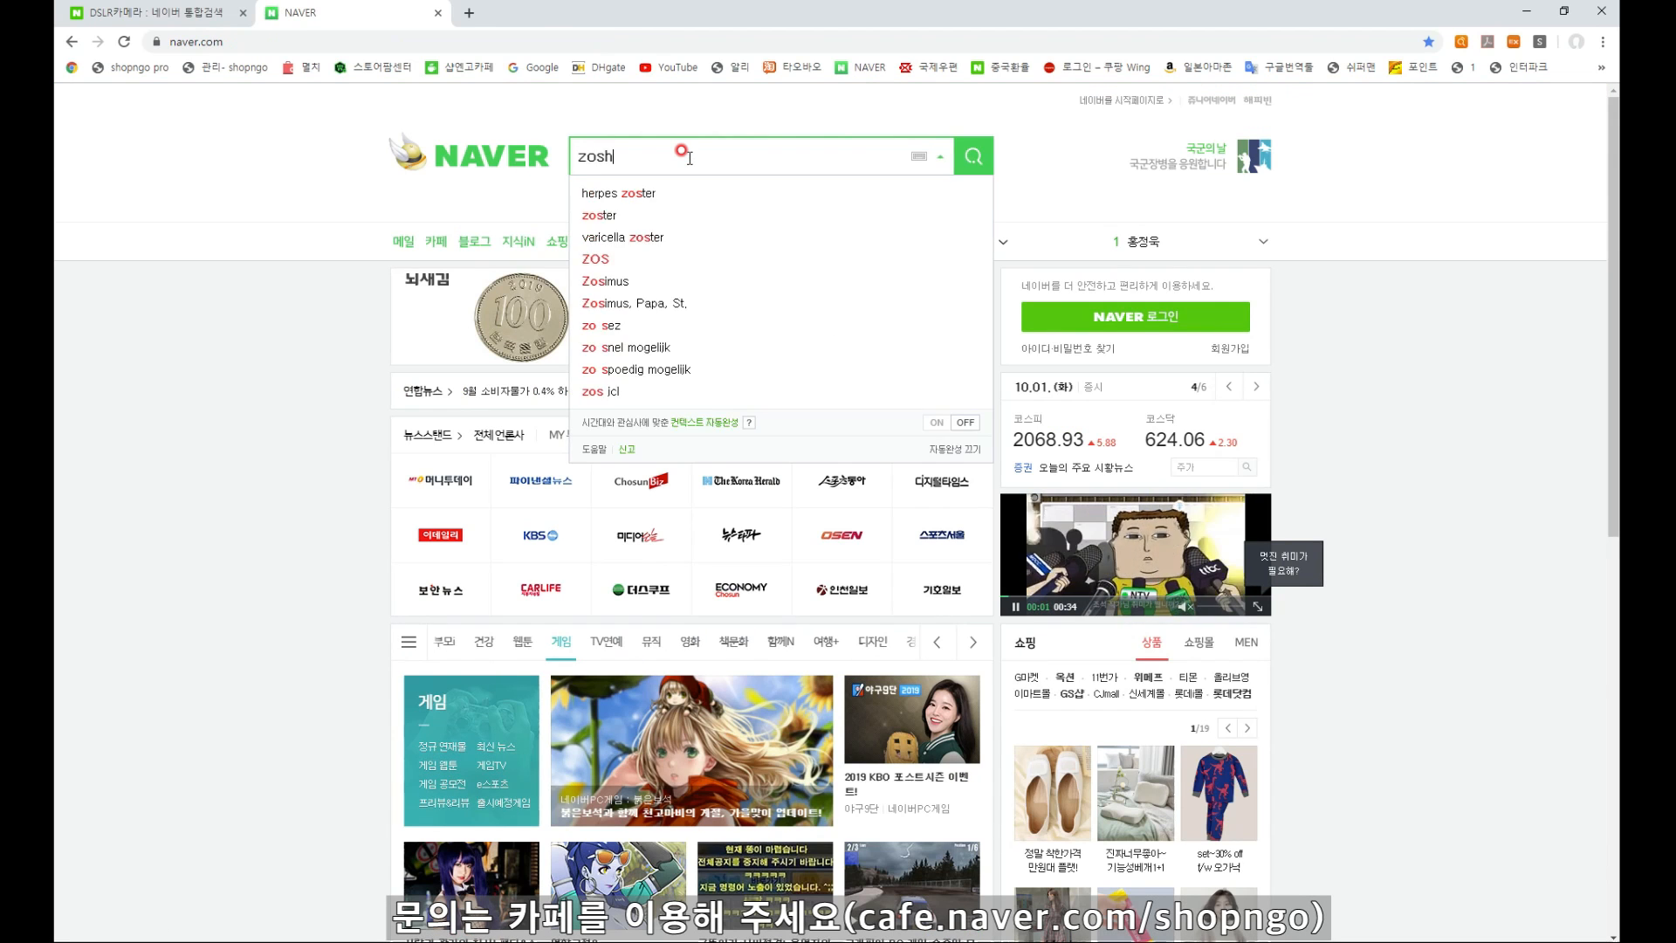
pyautogui.press('BackSpace')
pyautogui.press('BackSpace')
pyautogui.press('BackSpace')
pyautogui.press('BackSpace')
pyautogui.write('콘')
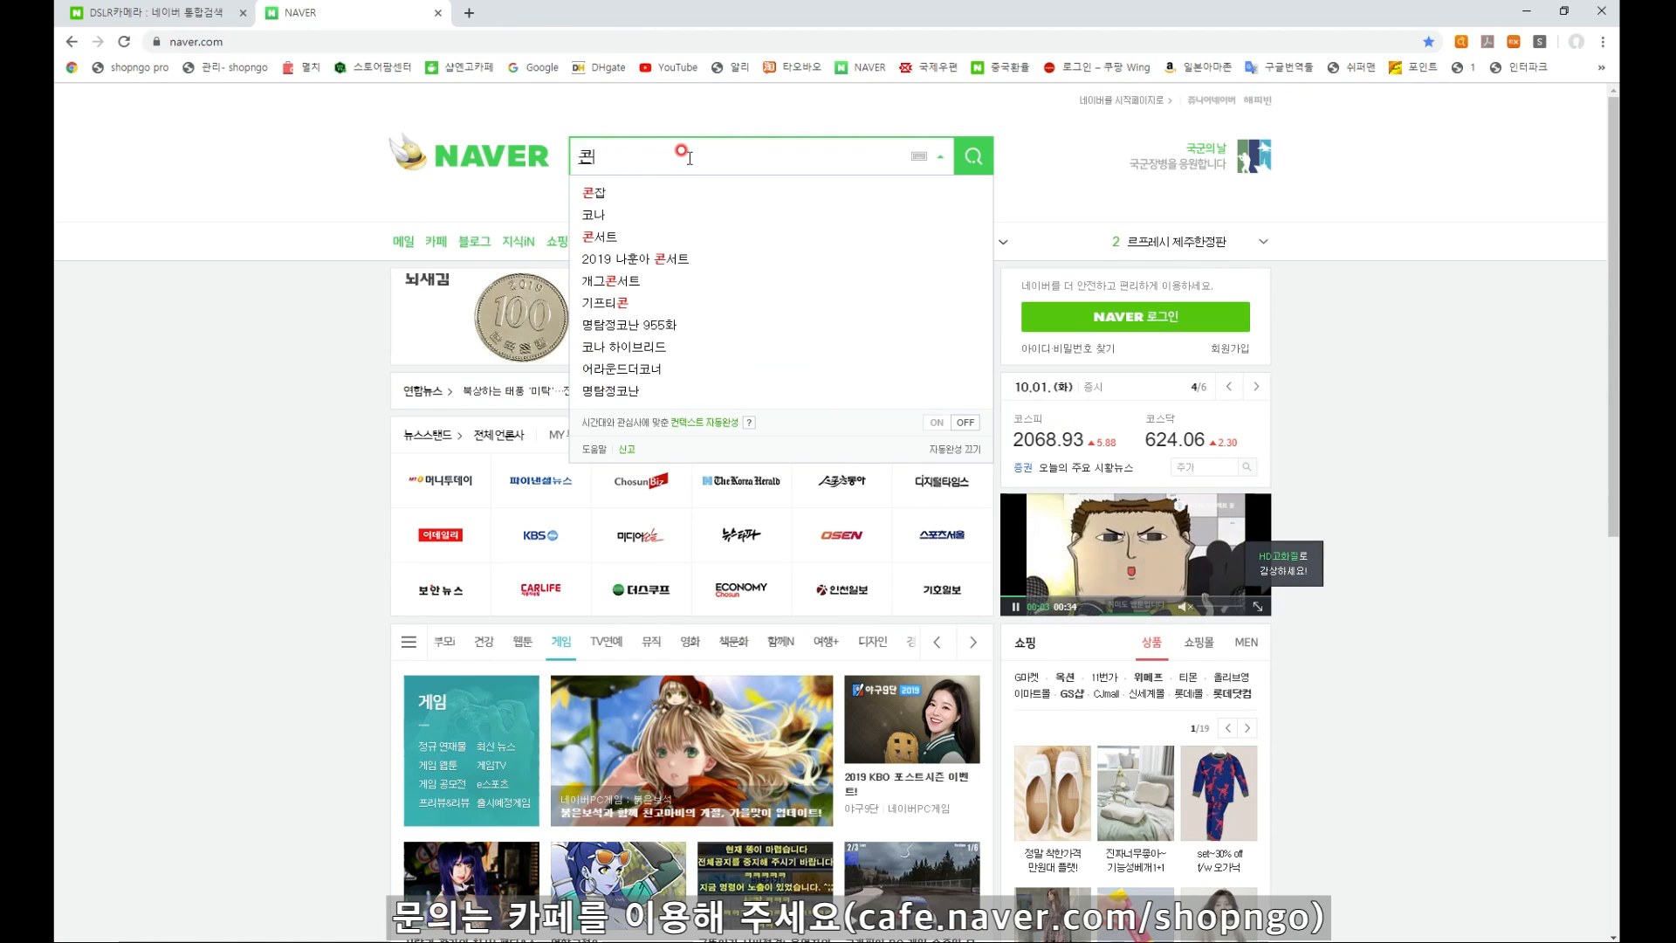
pyautogui.press('BackSpace')
pyautogui.press('BackSpace')
pyautogui.press('BackSpace')
pyautogui.write('캐논괴')
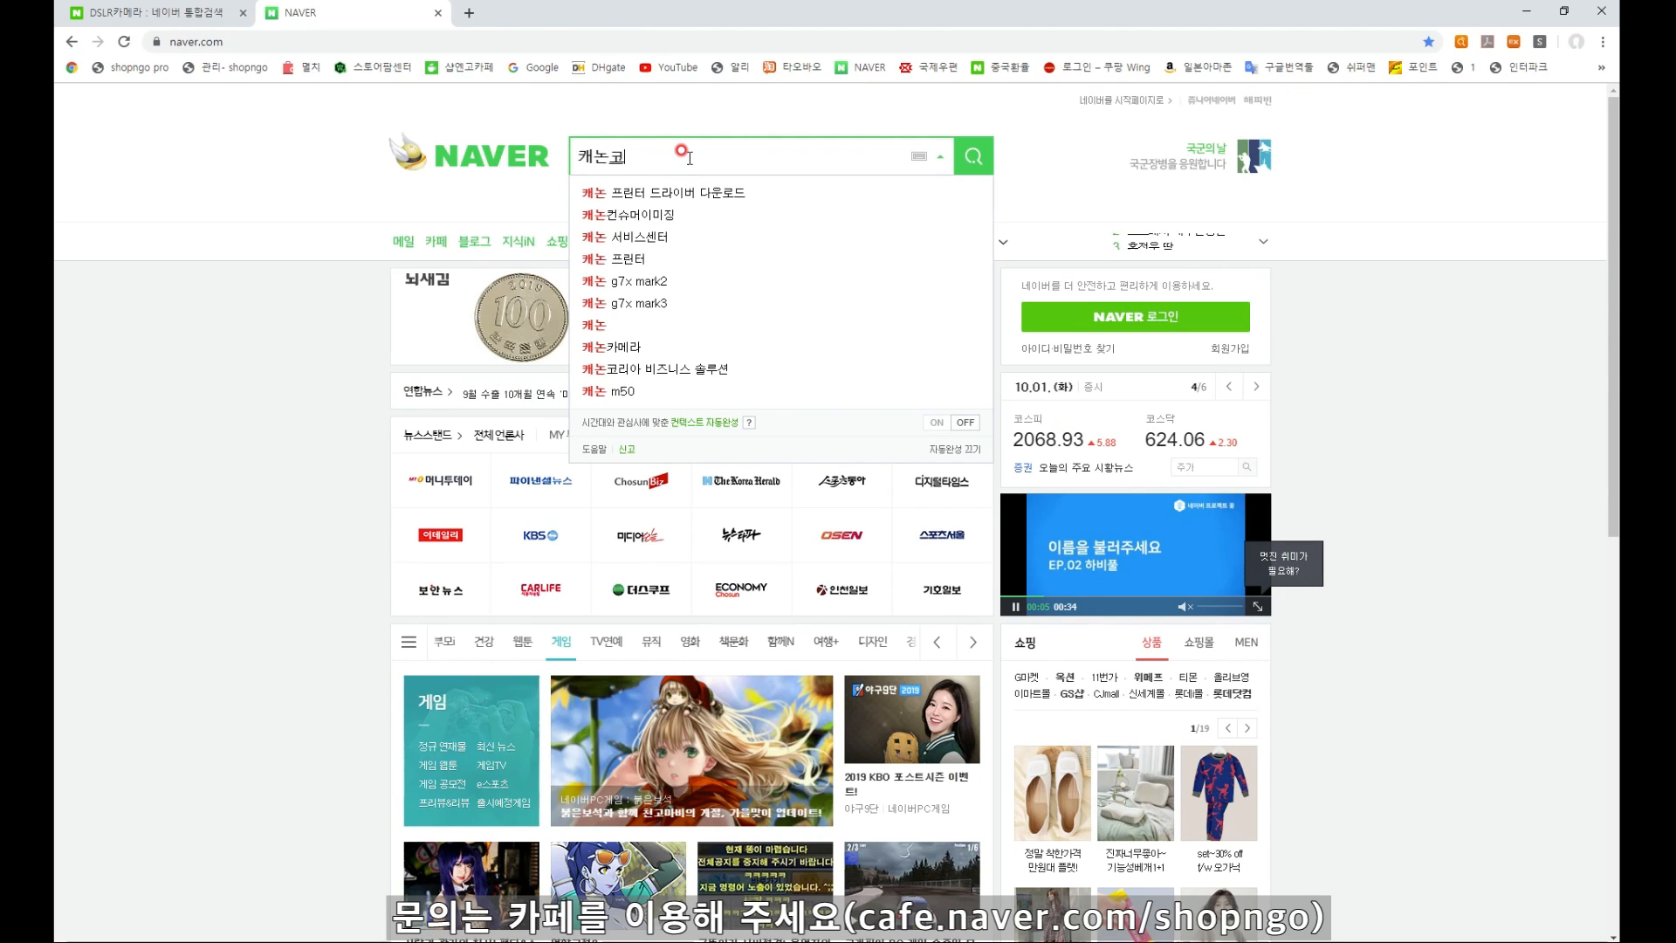
pyautogui.write('리아')
pyautogui.press('Return')
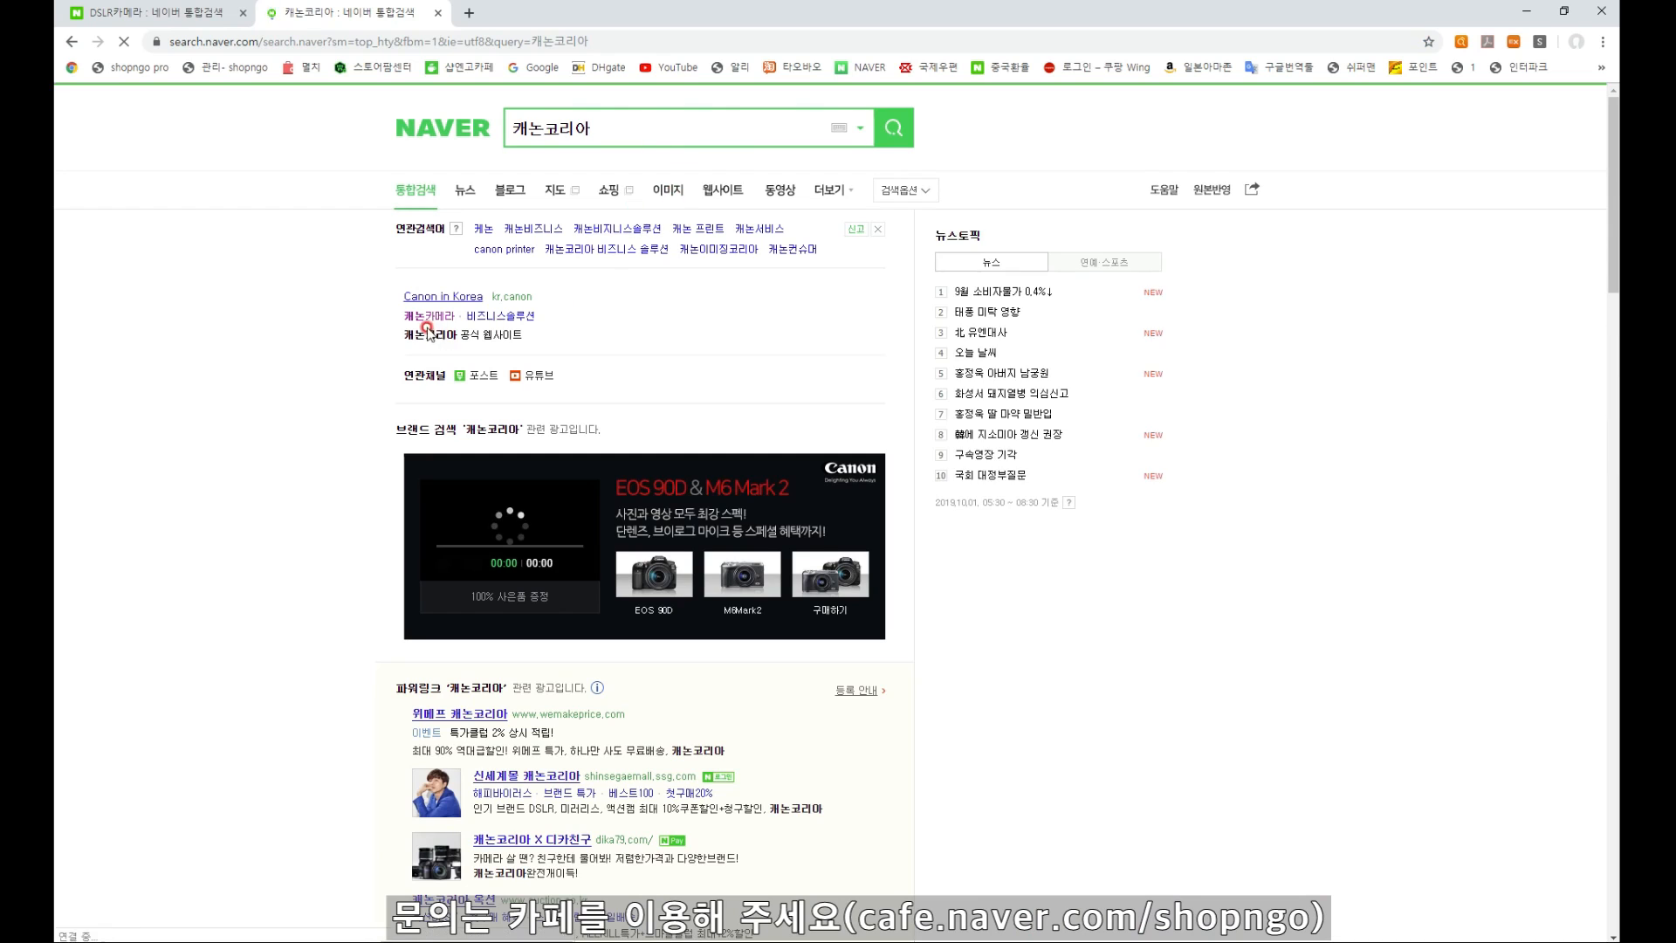
# Open Canon Korea's camera site, search it for lp-e6n and view the battery's e-store listing
pyautogui.click(430, 316)
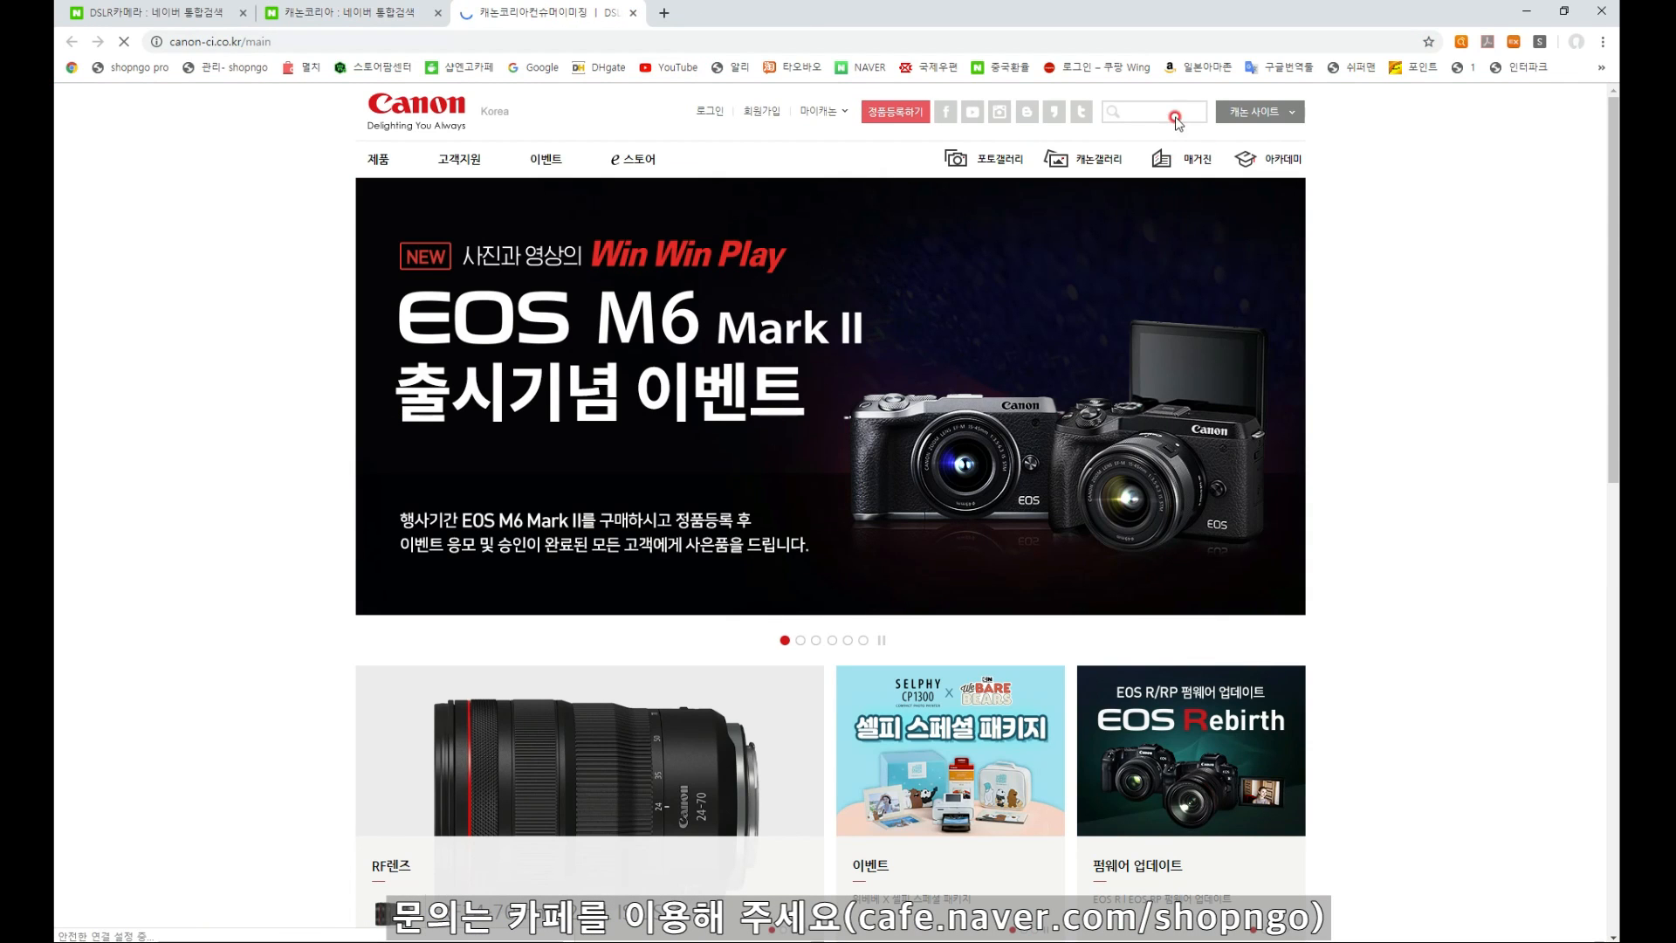
pyautogui.click(1154, 112)
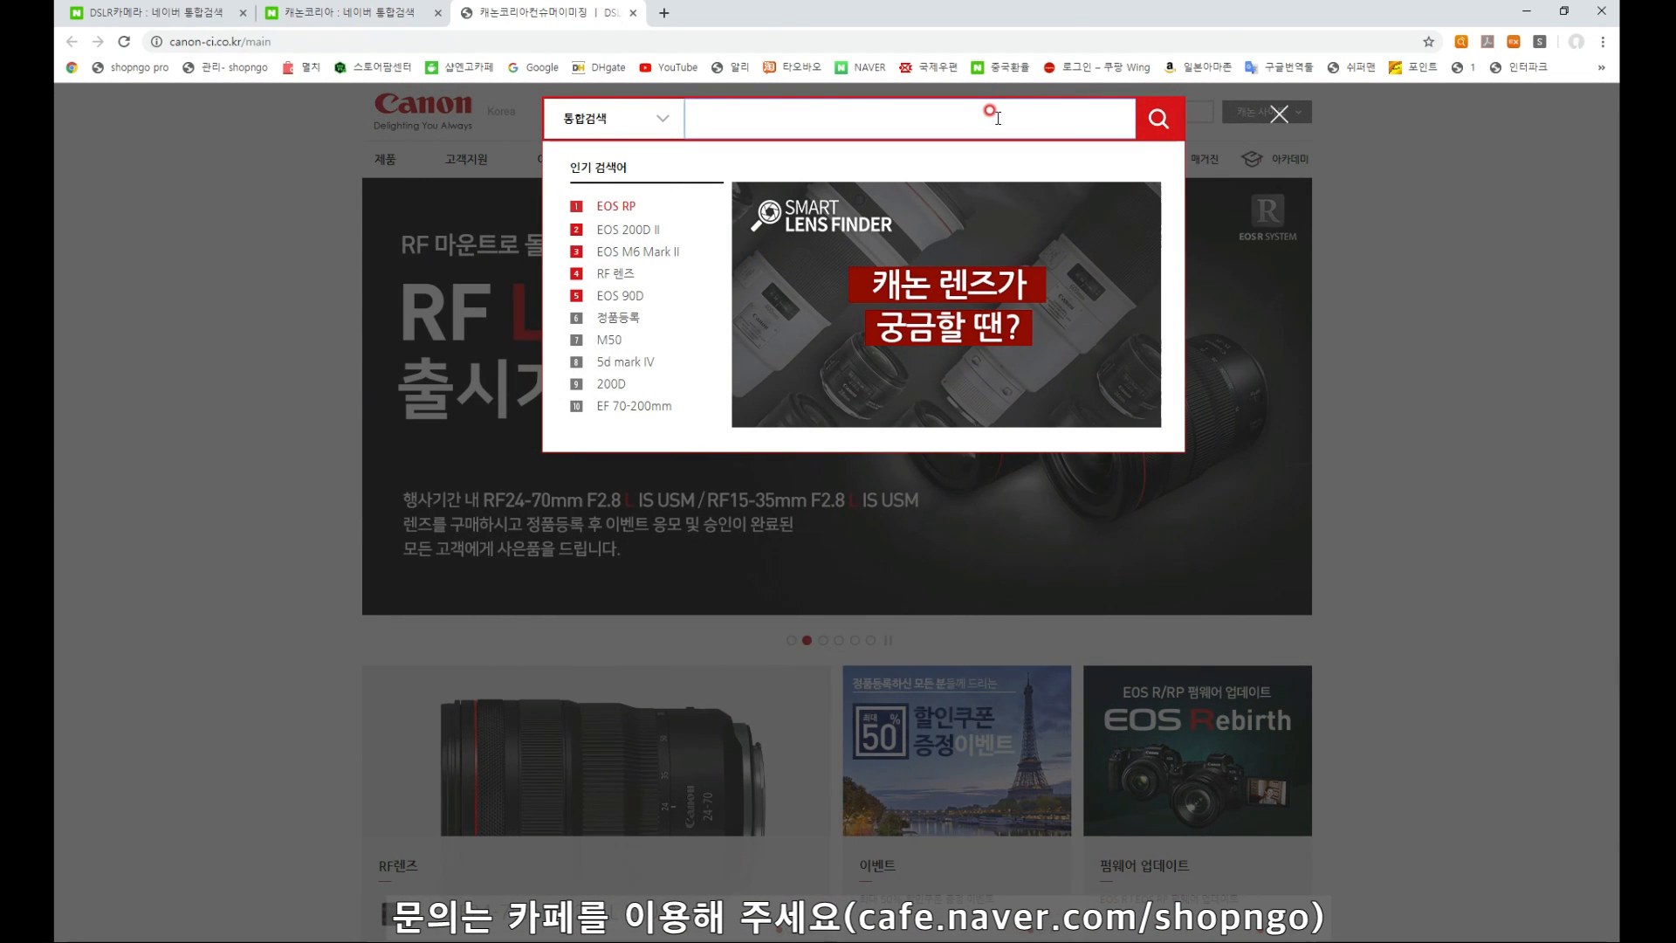
pyautogui.write('ㅣㅔ')
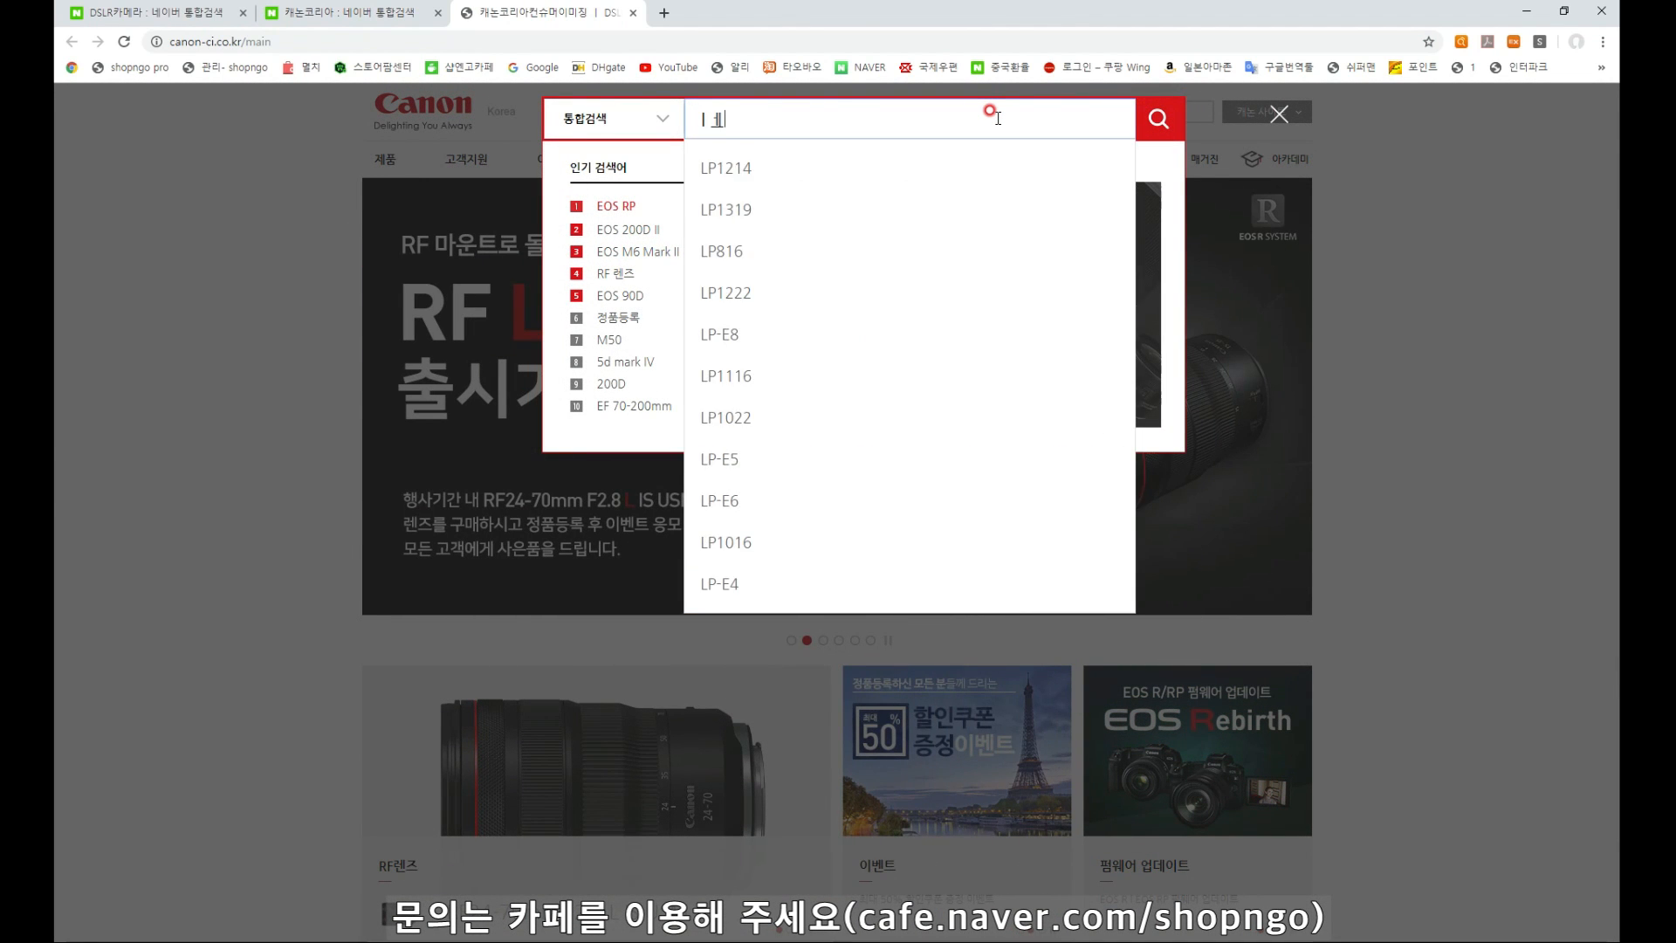
pyautogui.press('BackSpace')
pyautogui.press('BackSpace')
pyautogui.write('lp-')
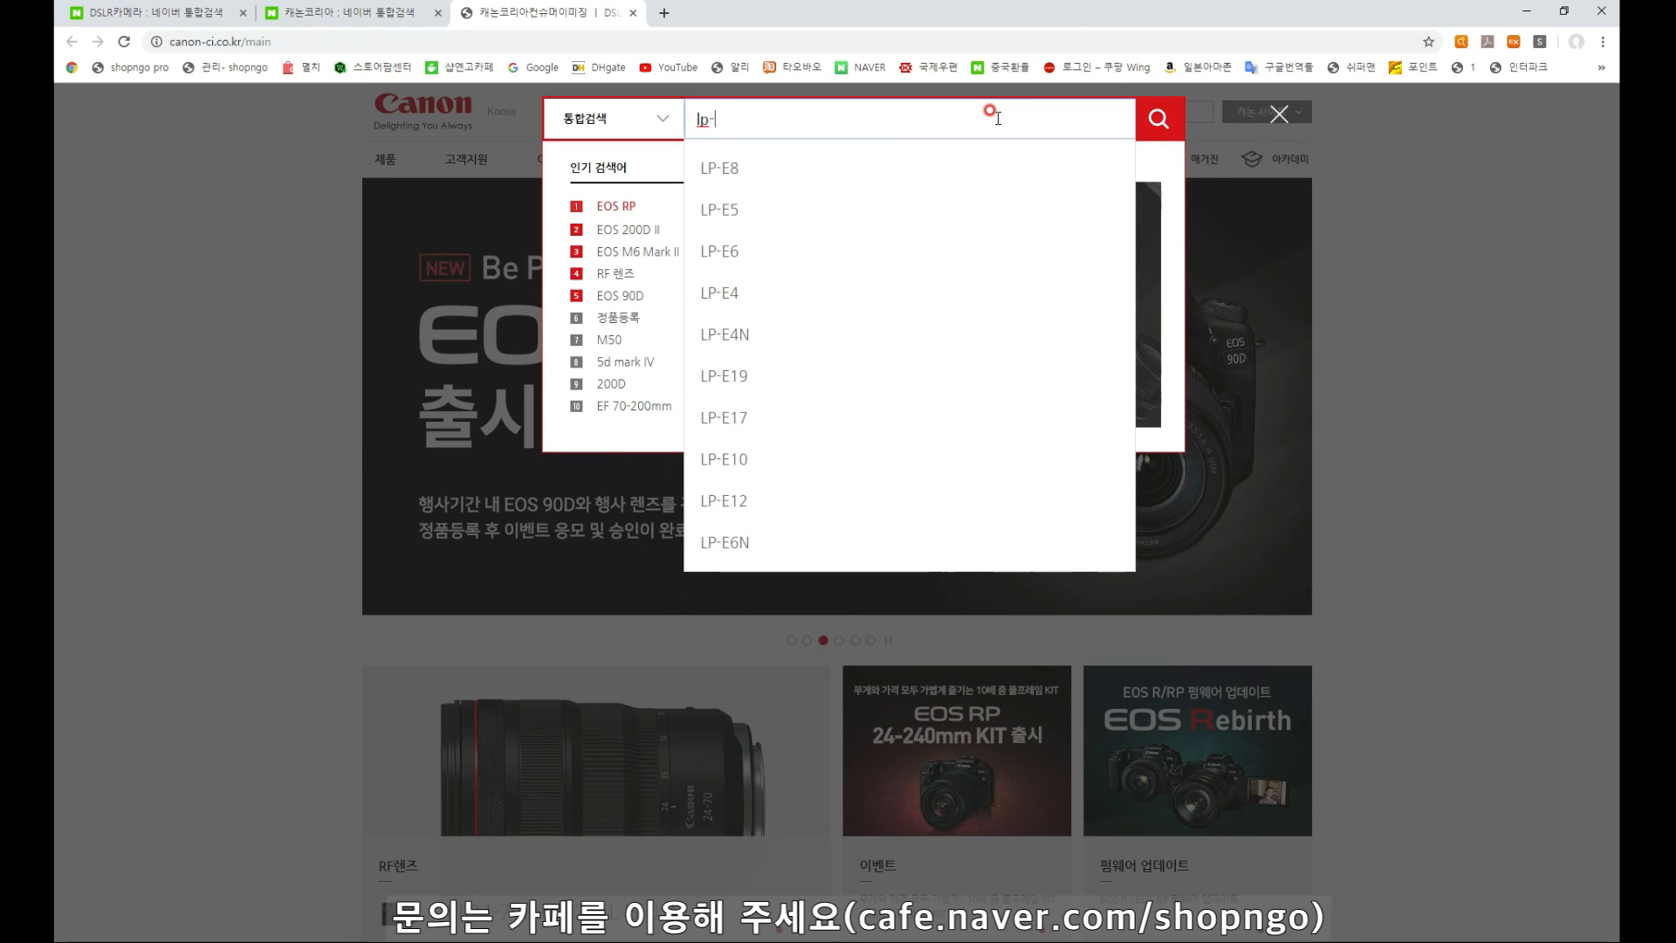
pyautogui.write('e6n')
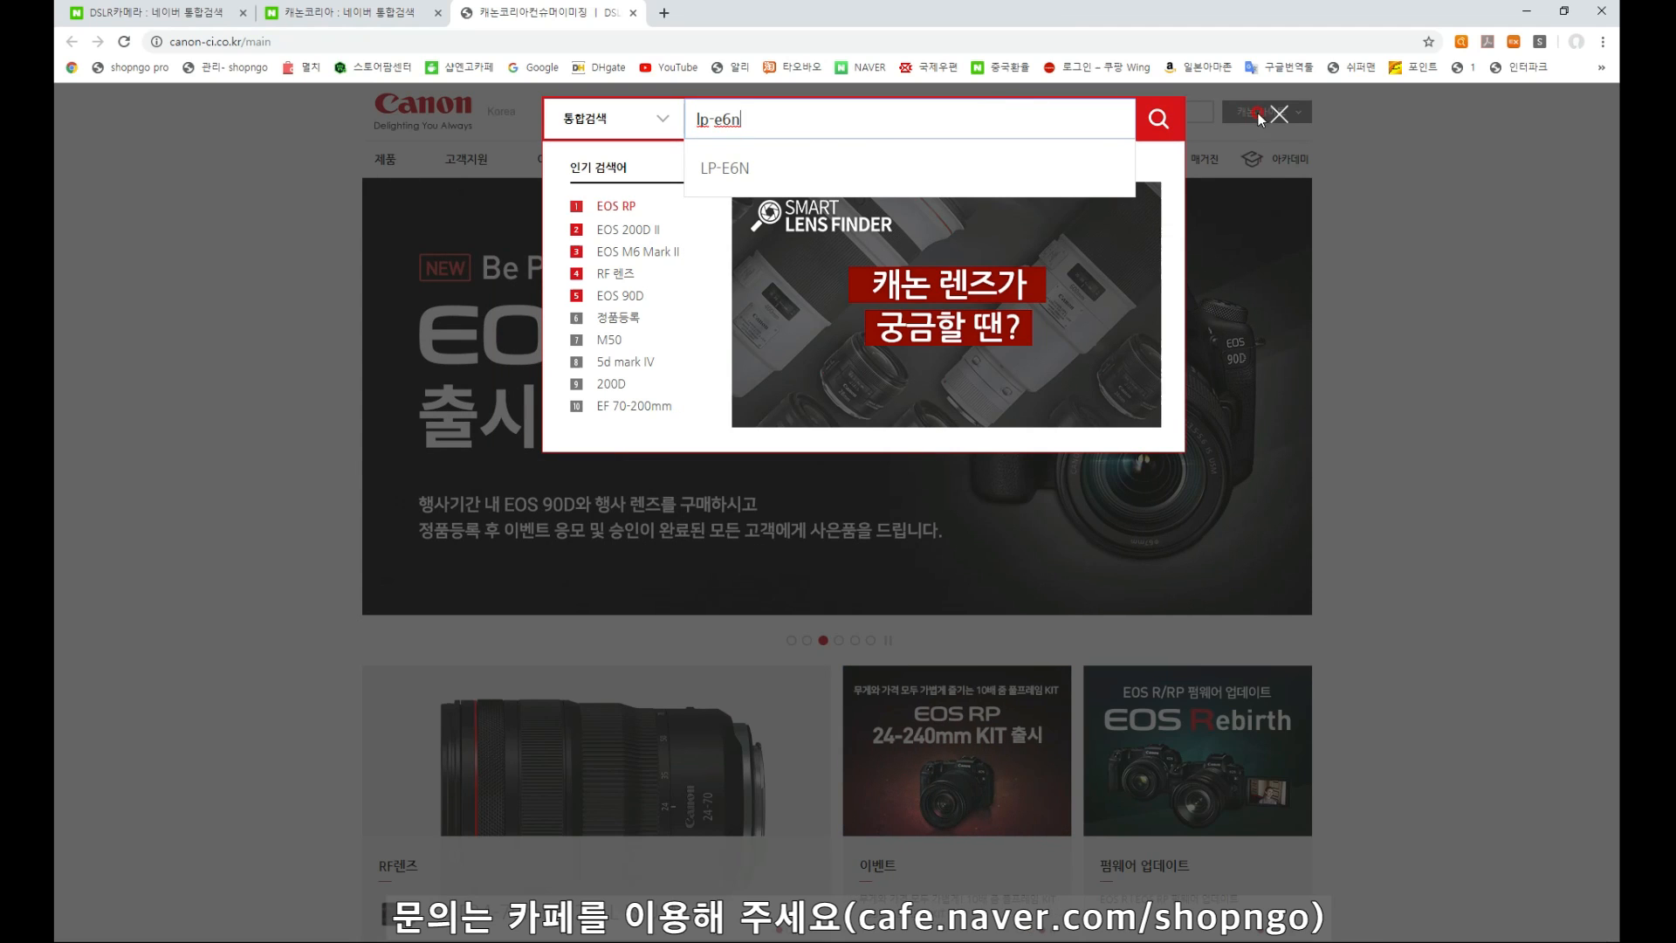
pyautogui.click(1156, 122)
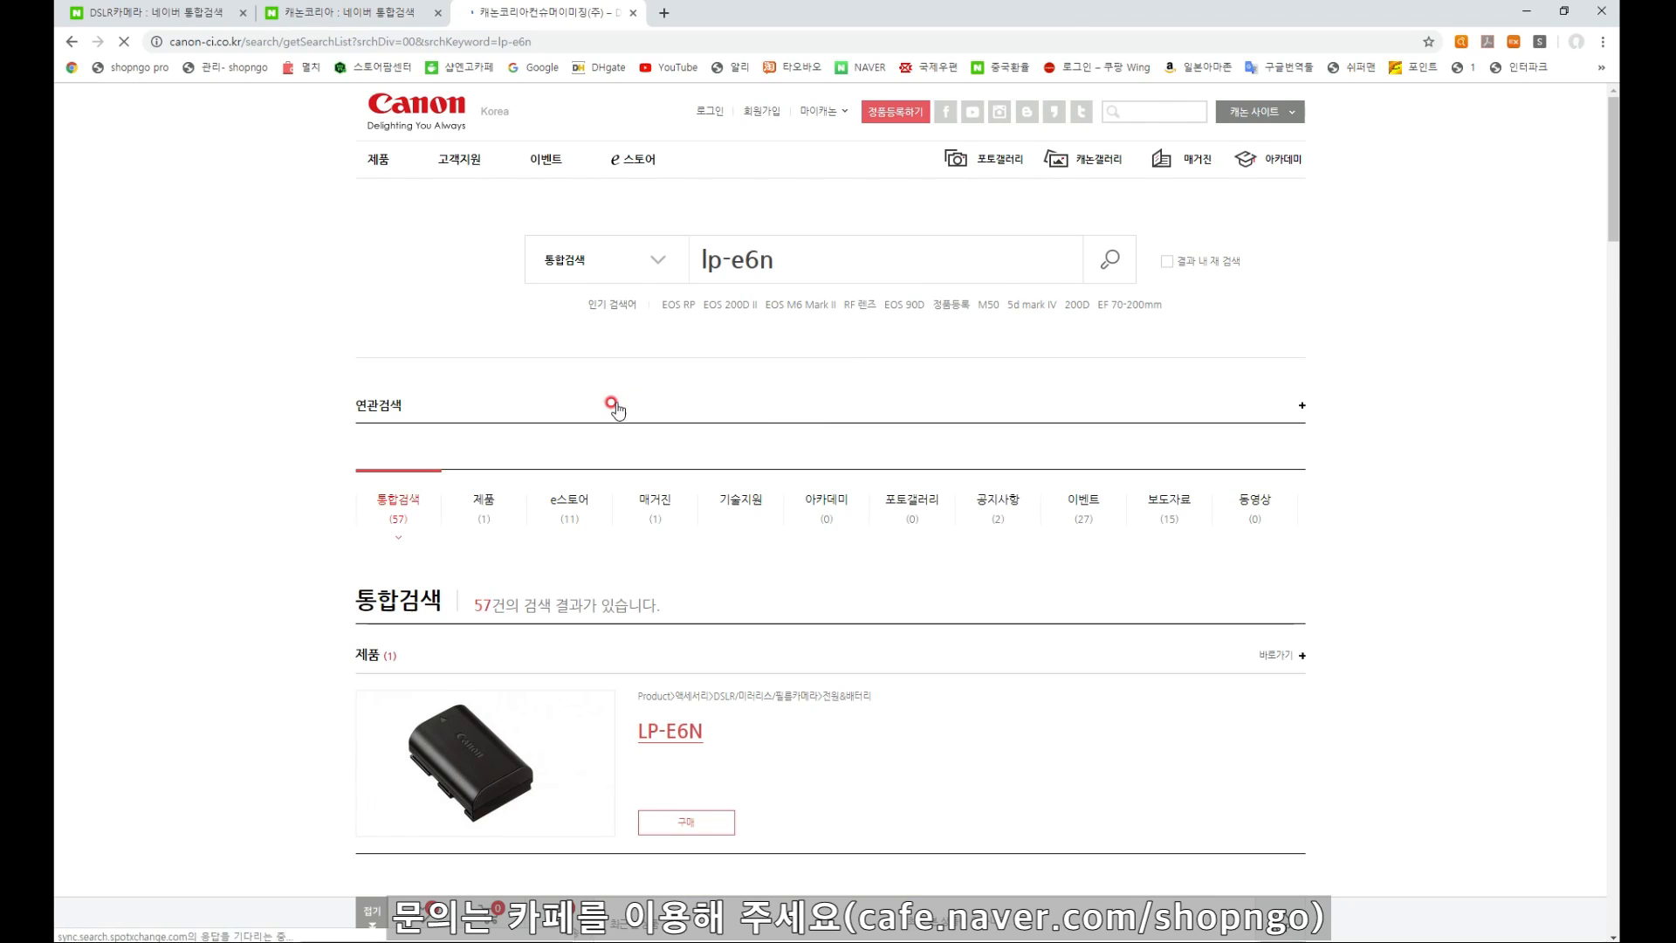
pyautogui.scroll(-5, 614, 401)
pyautogui.scroll(-3, 509, 445)
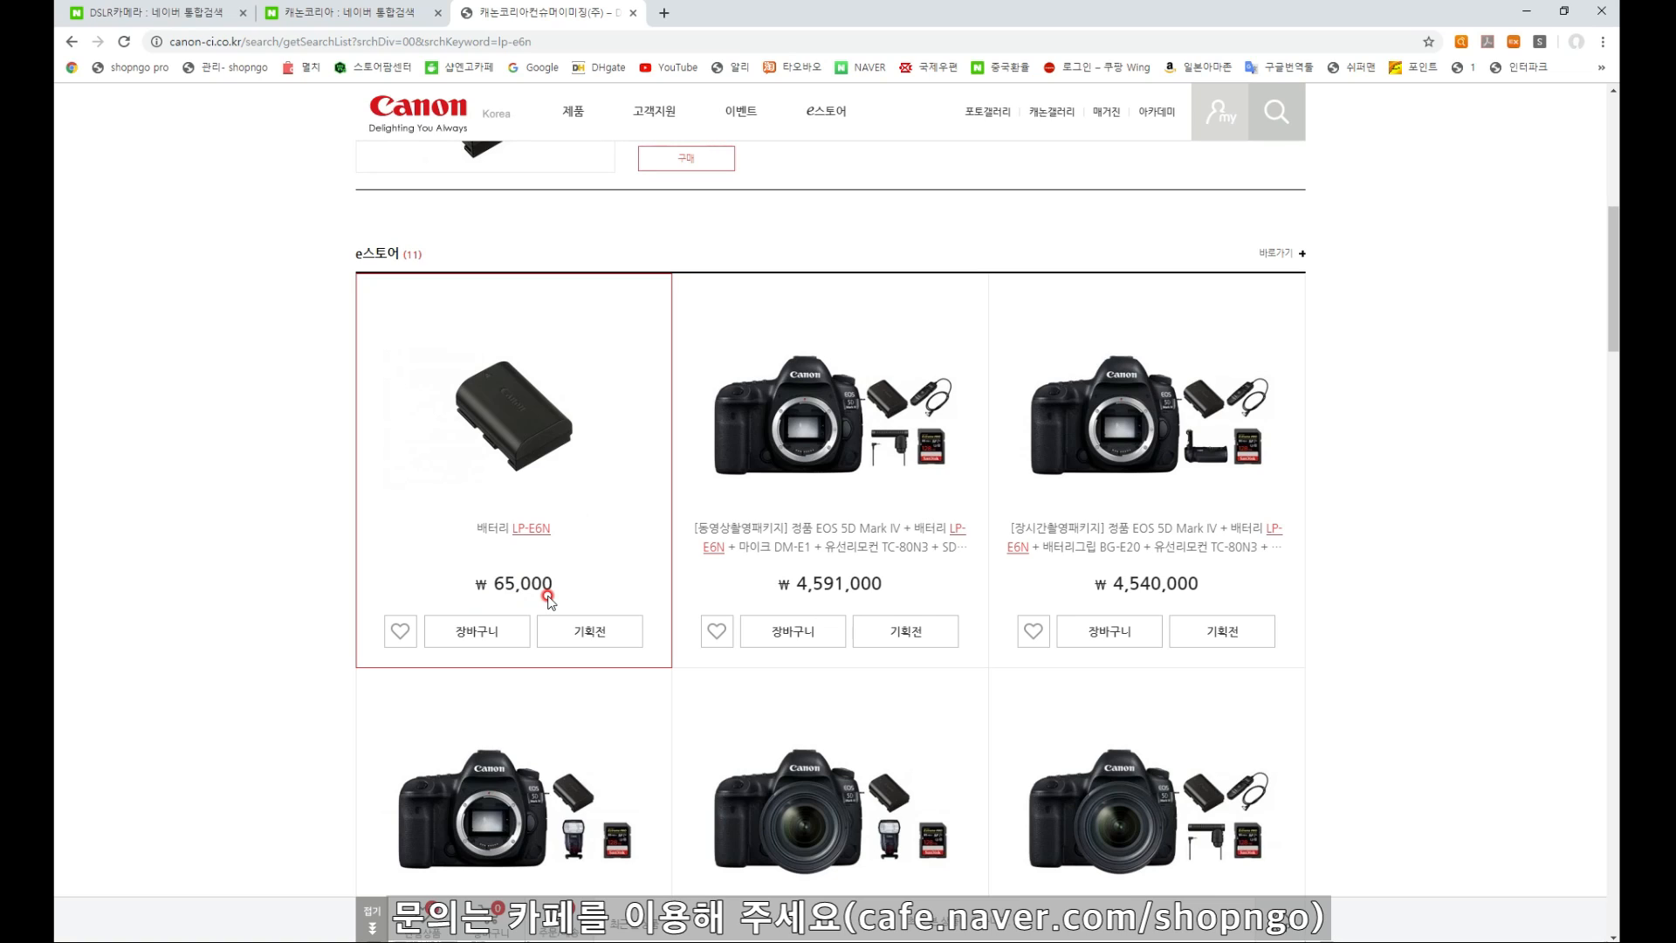
# Open Taobao in a new browser tab and show the page in its original language instead of the translation
pyautogui.click(664, 12)
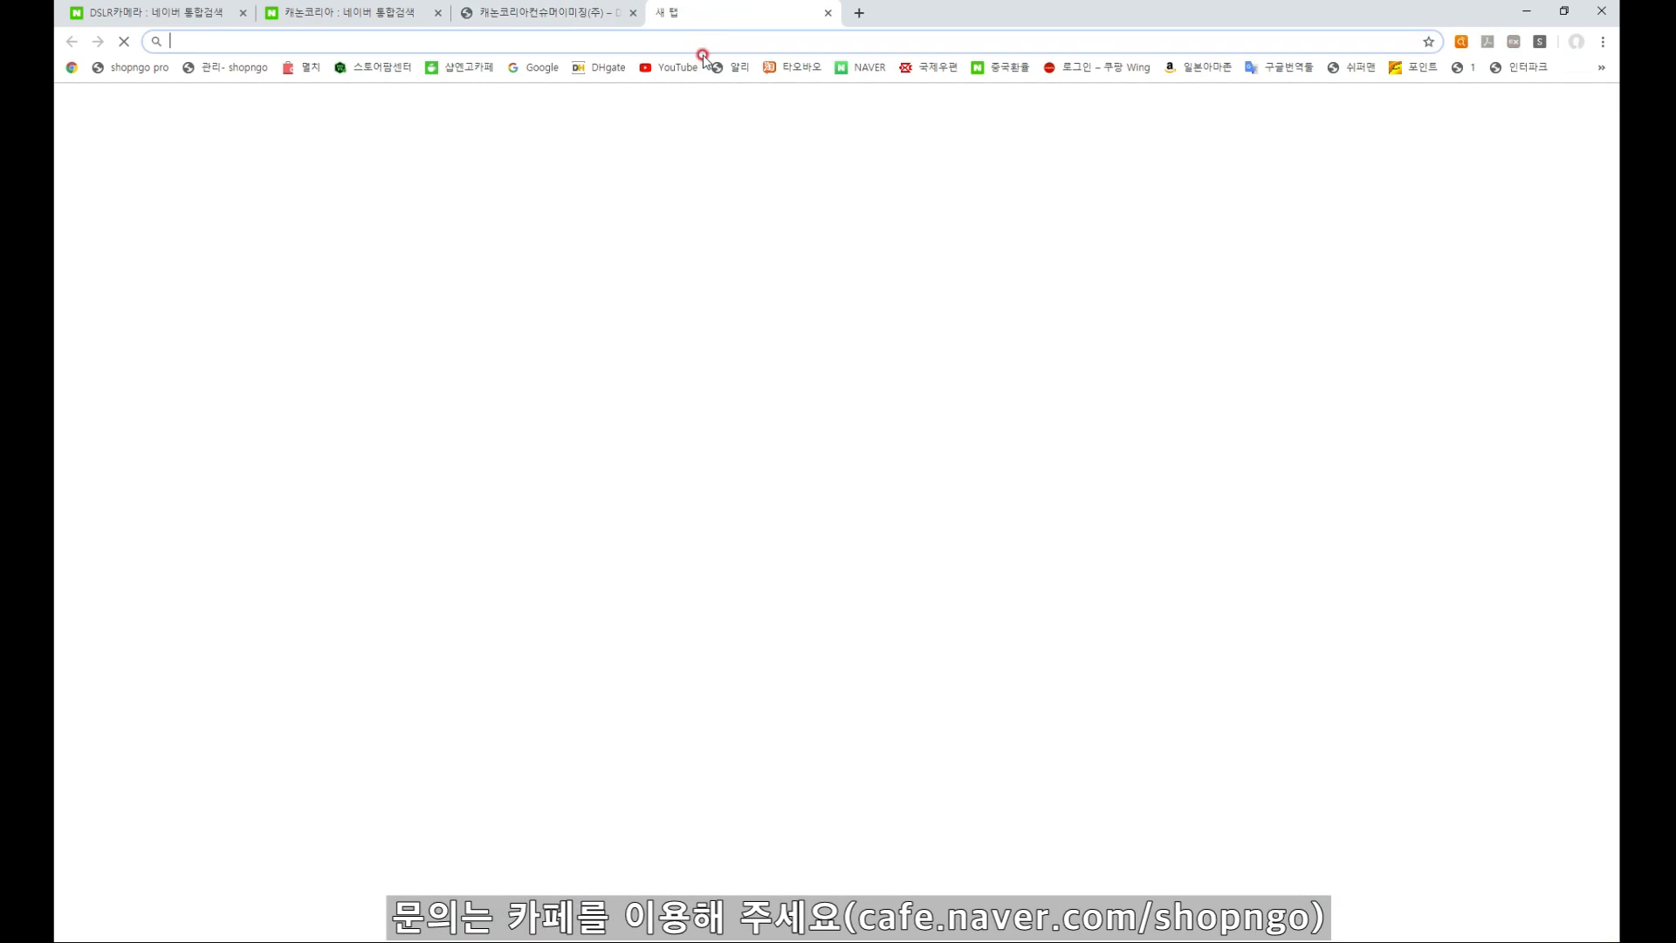
pyautogui.click(804, 69)
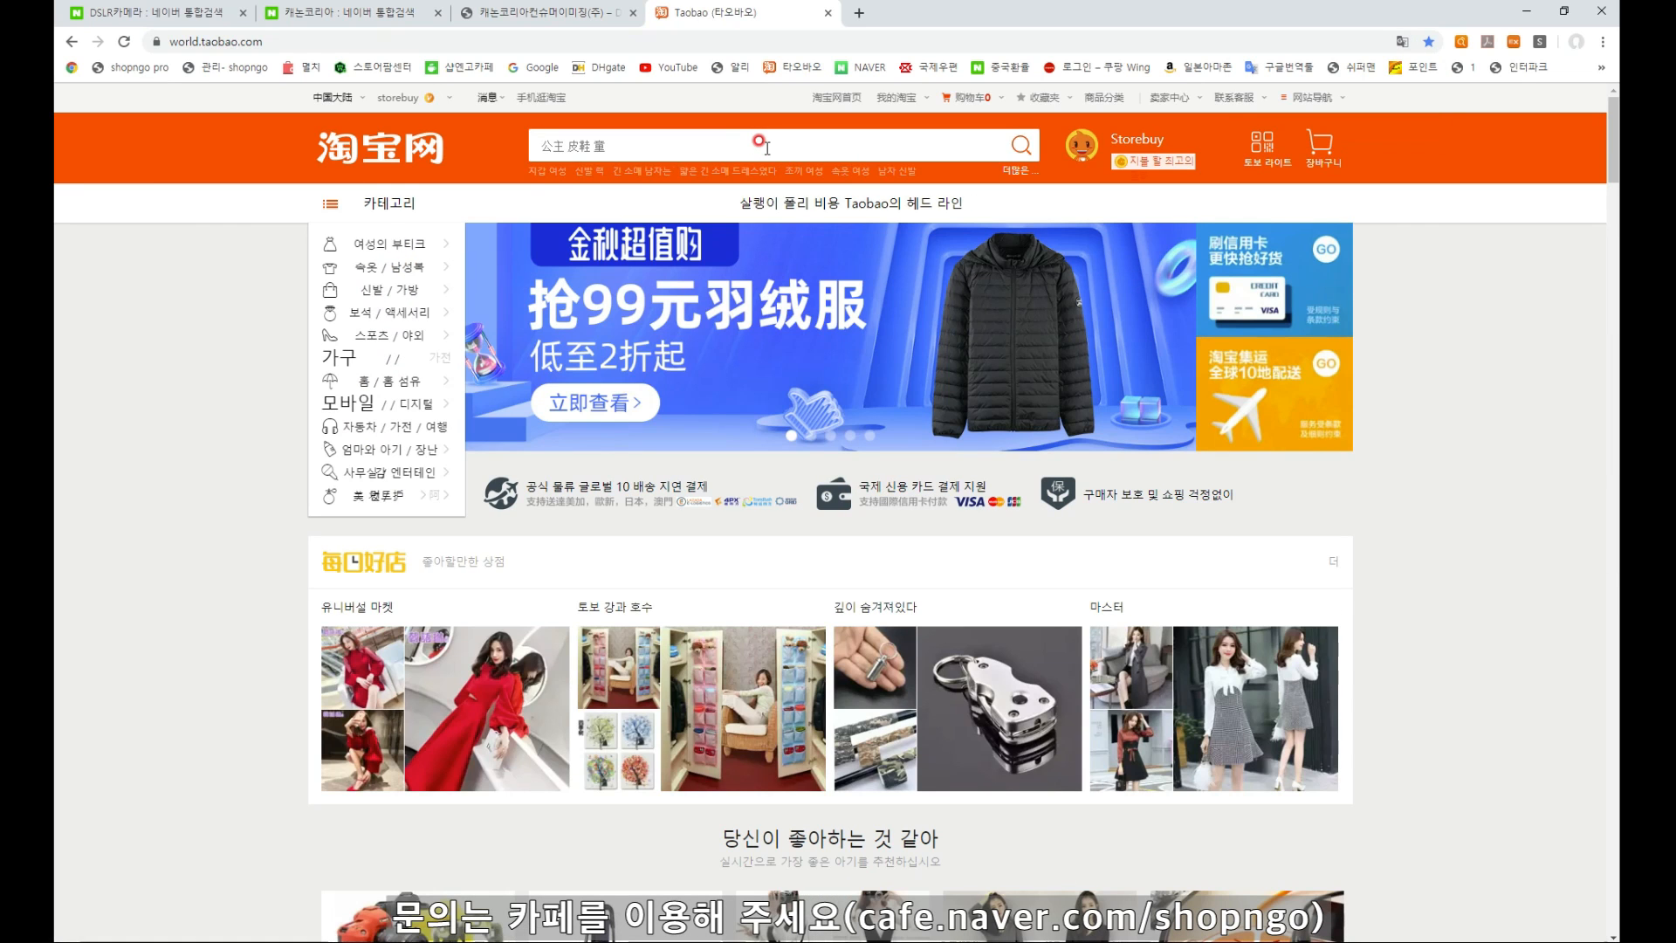
pyautogui.click(1402, 42)
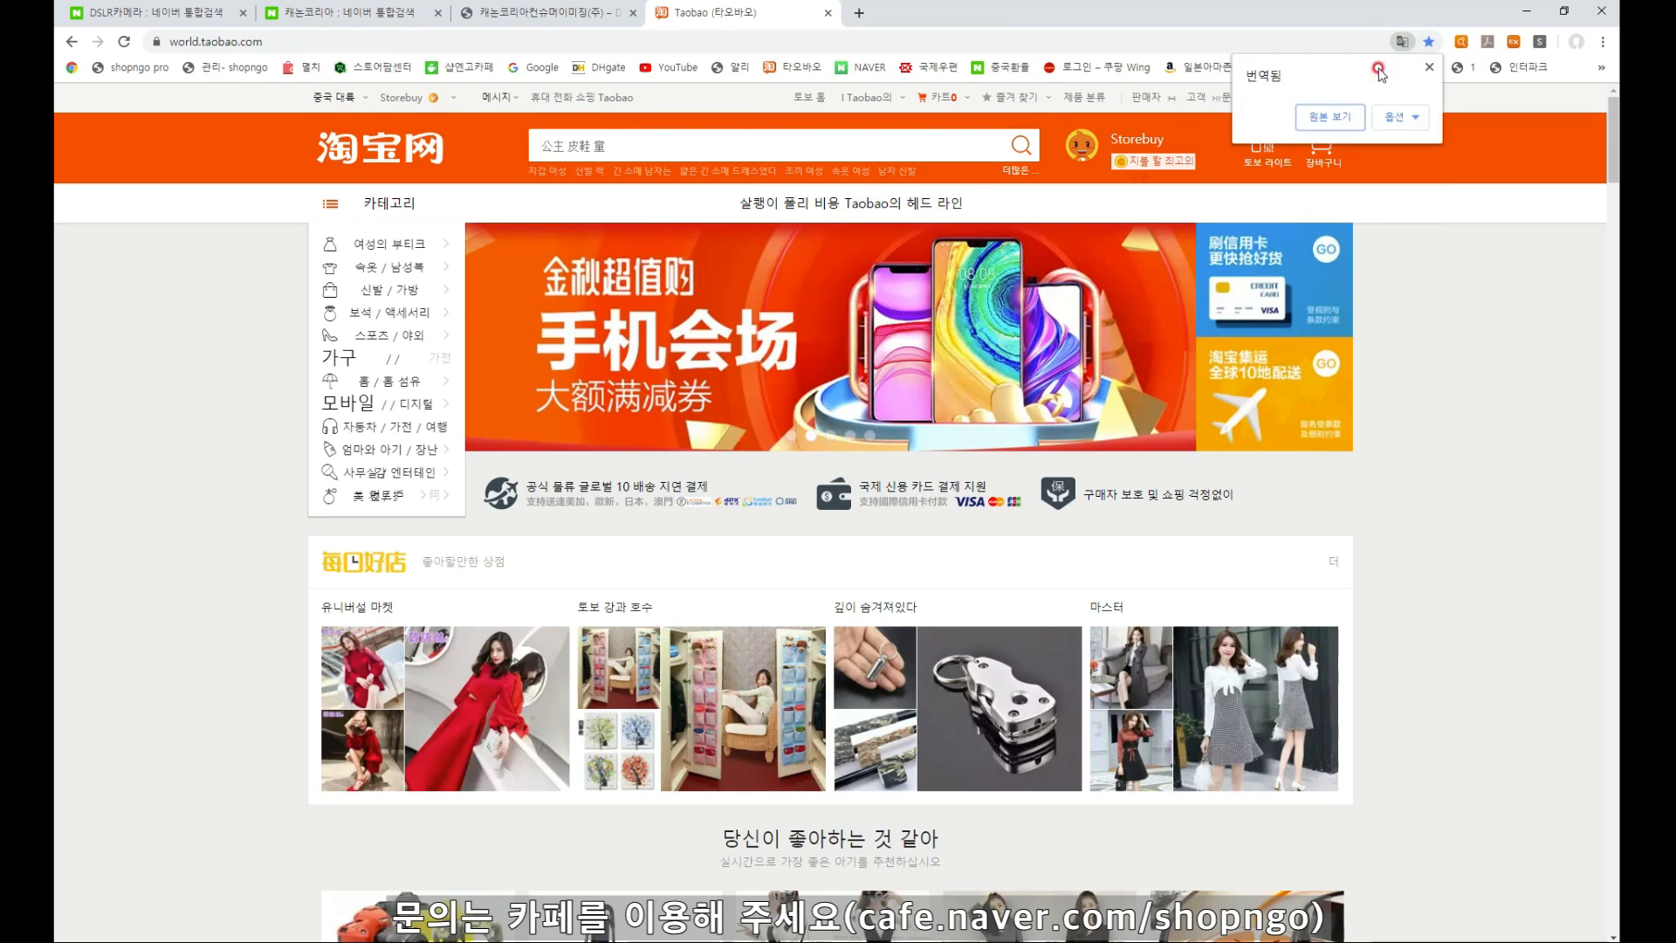
pyautogui.click(1316, 118)
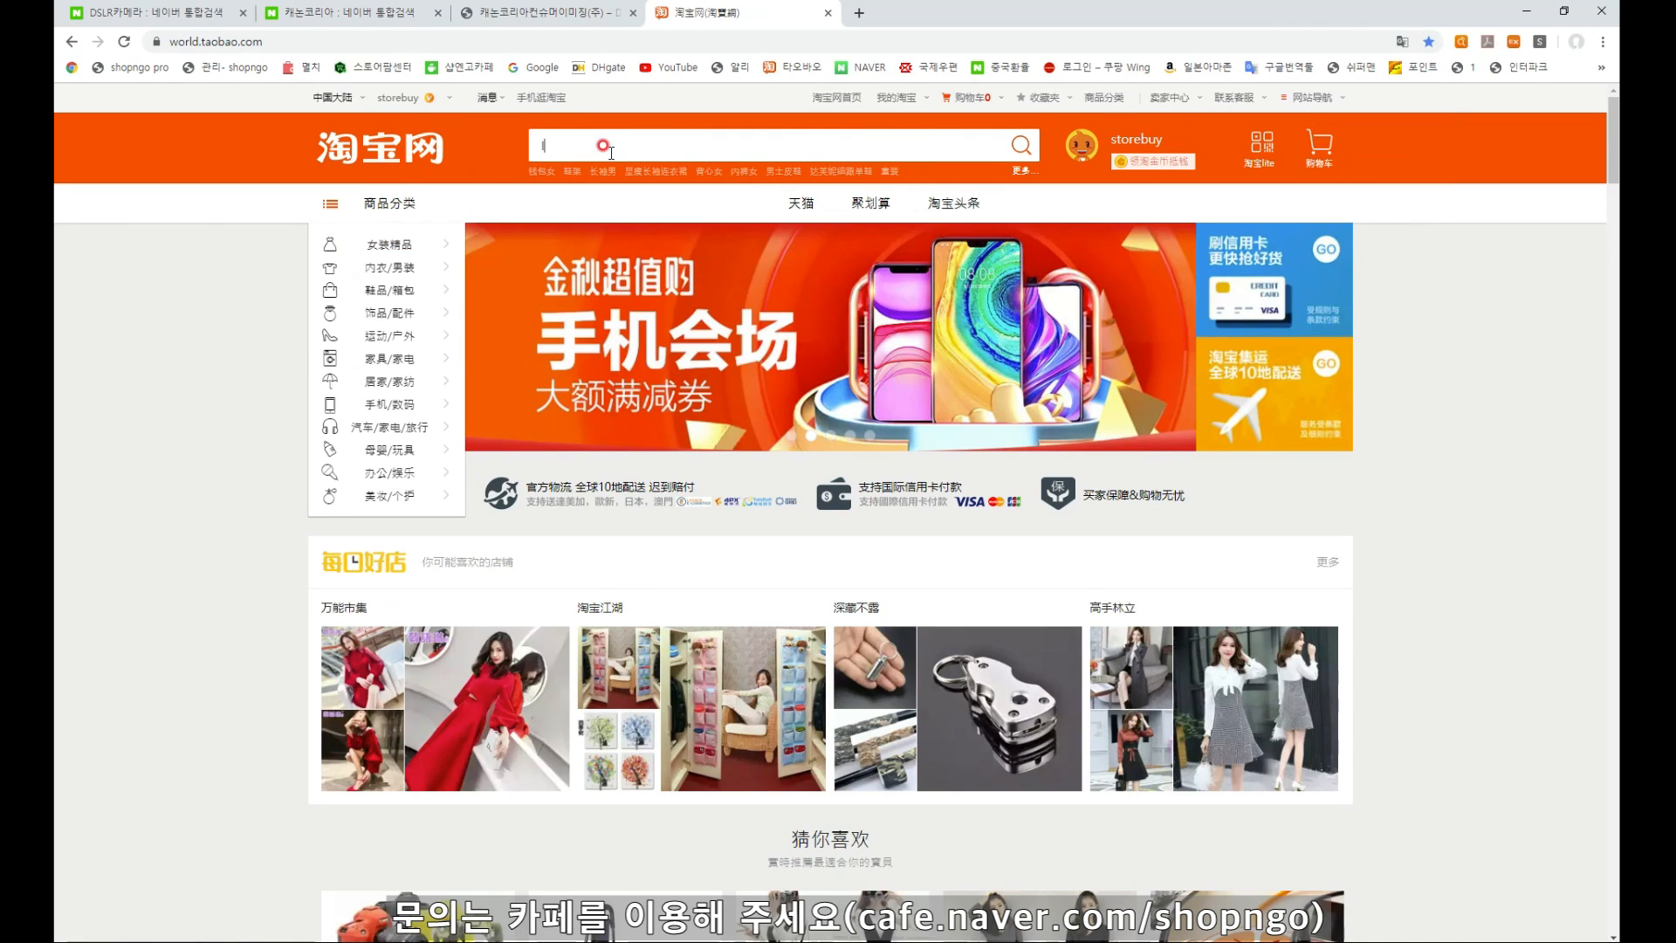
# Search Taobao for lp-e6n
pyautogui.write('-')
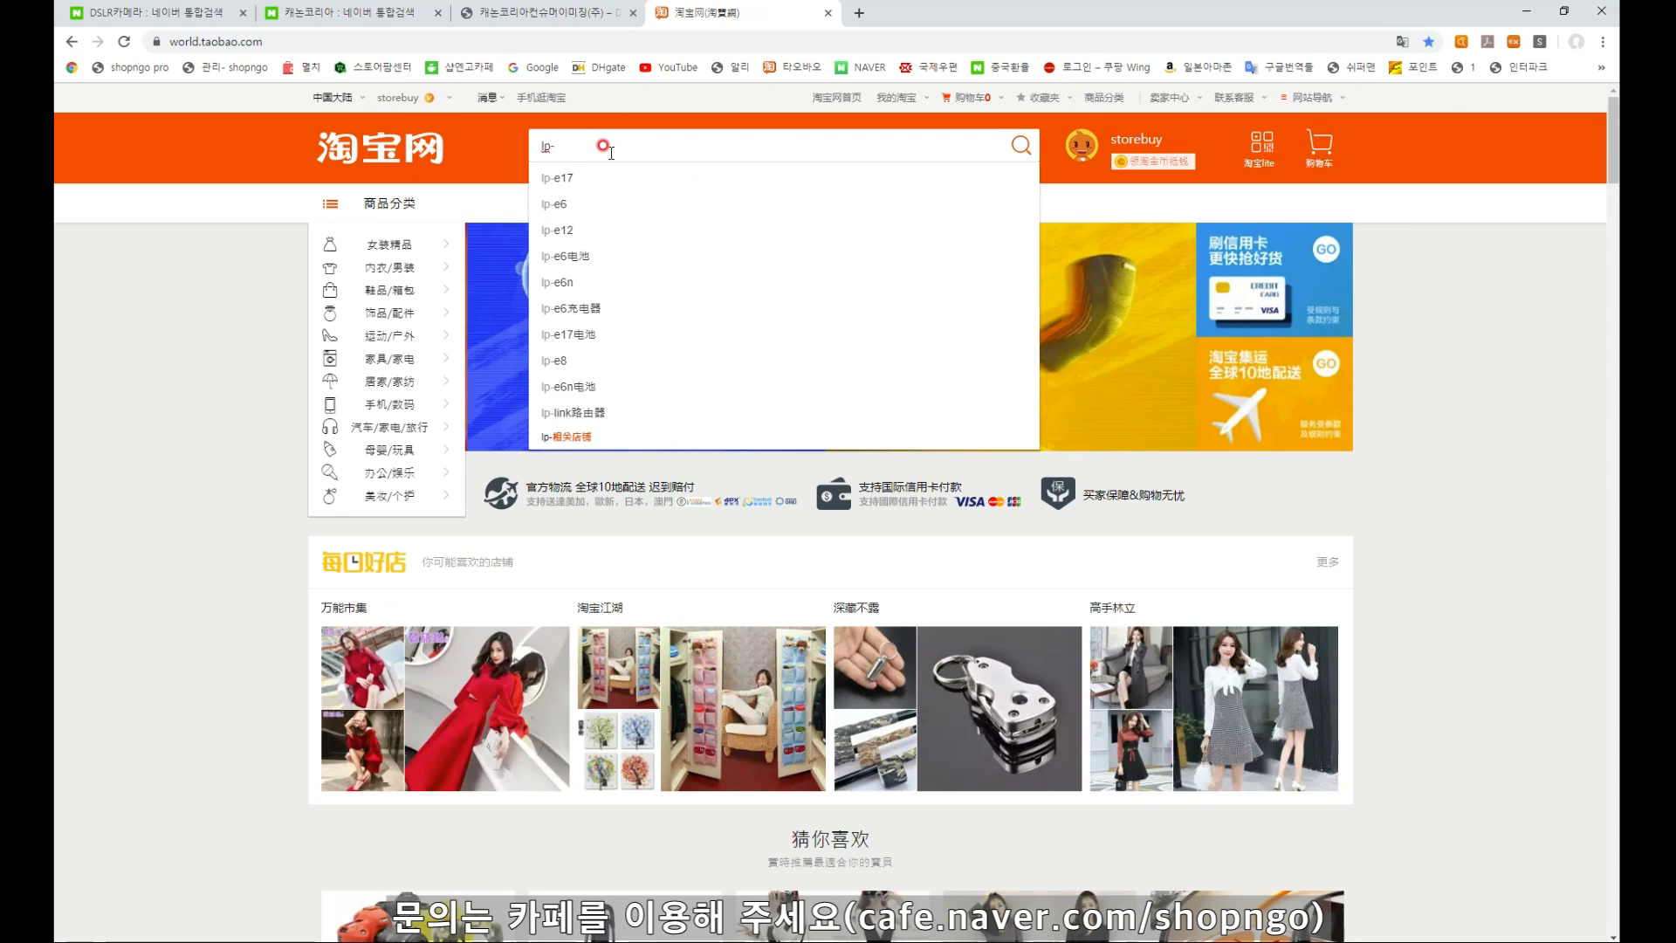
pyautogui.write('e6n')
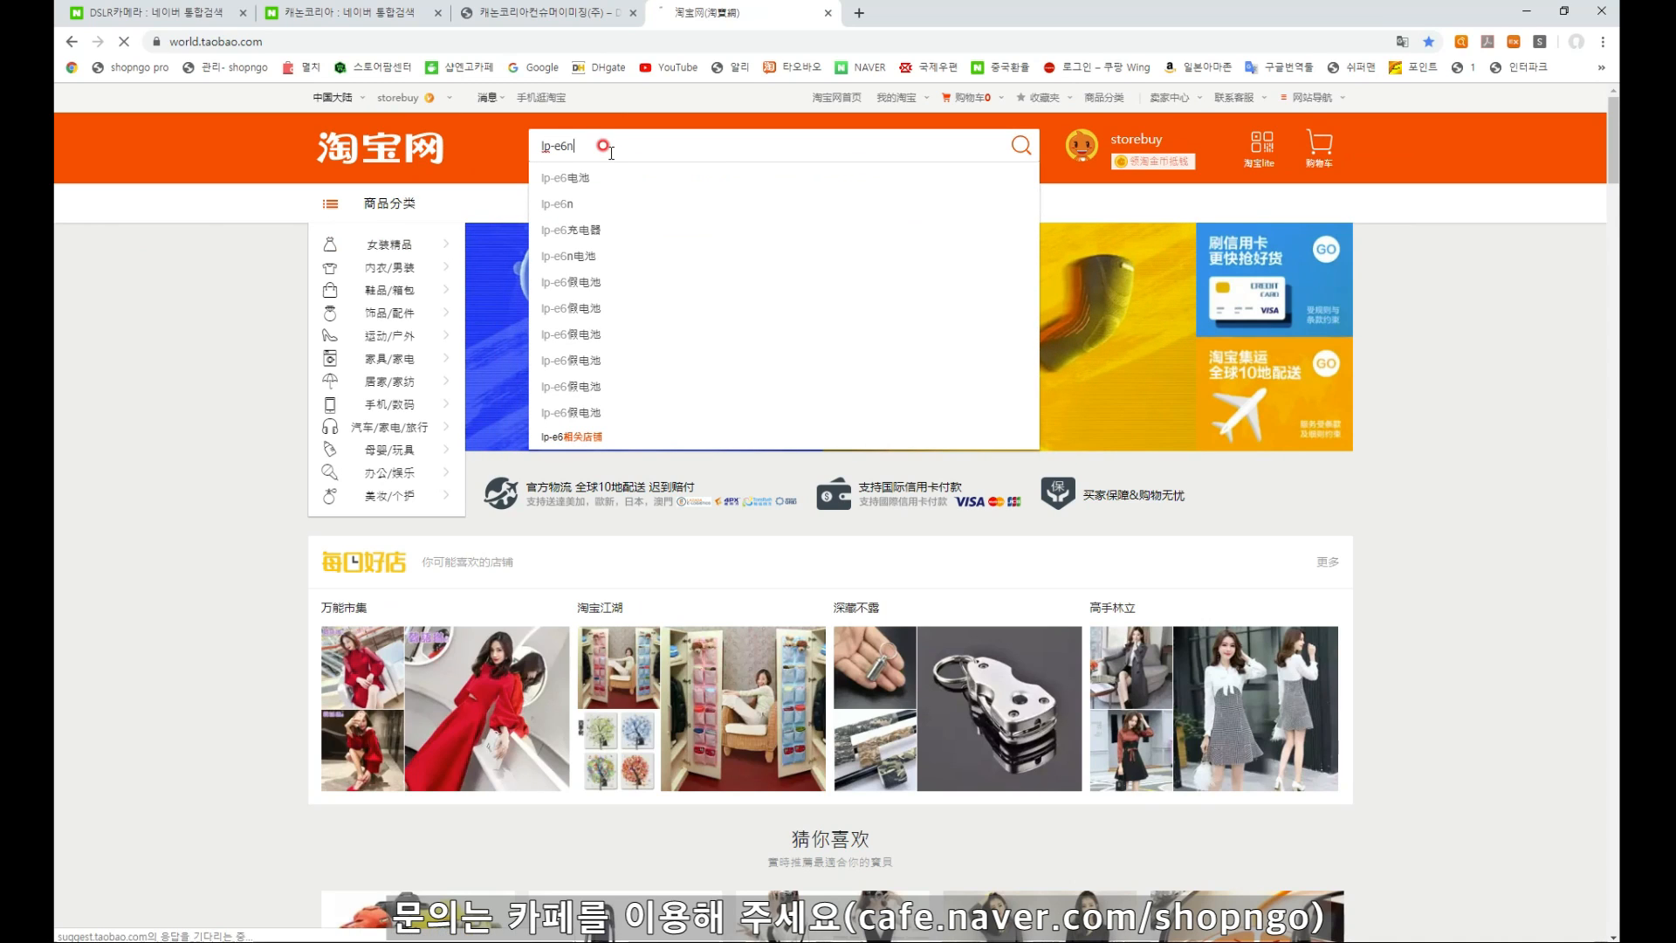
pyautogui.press('Return')
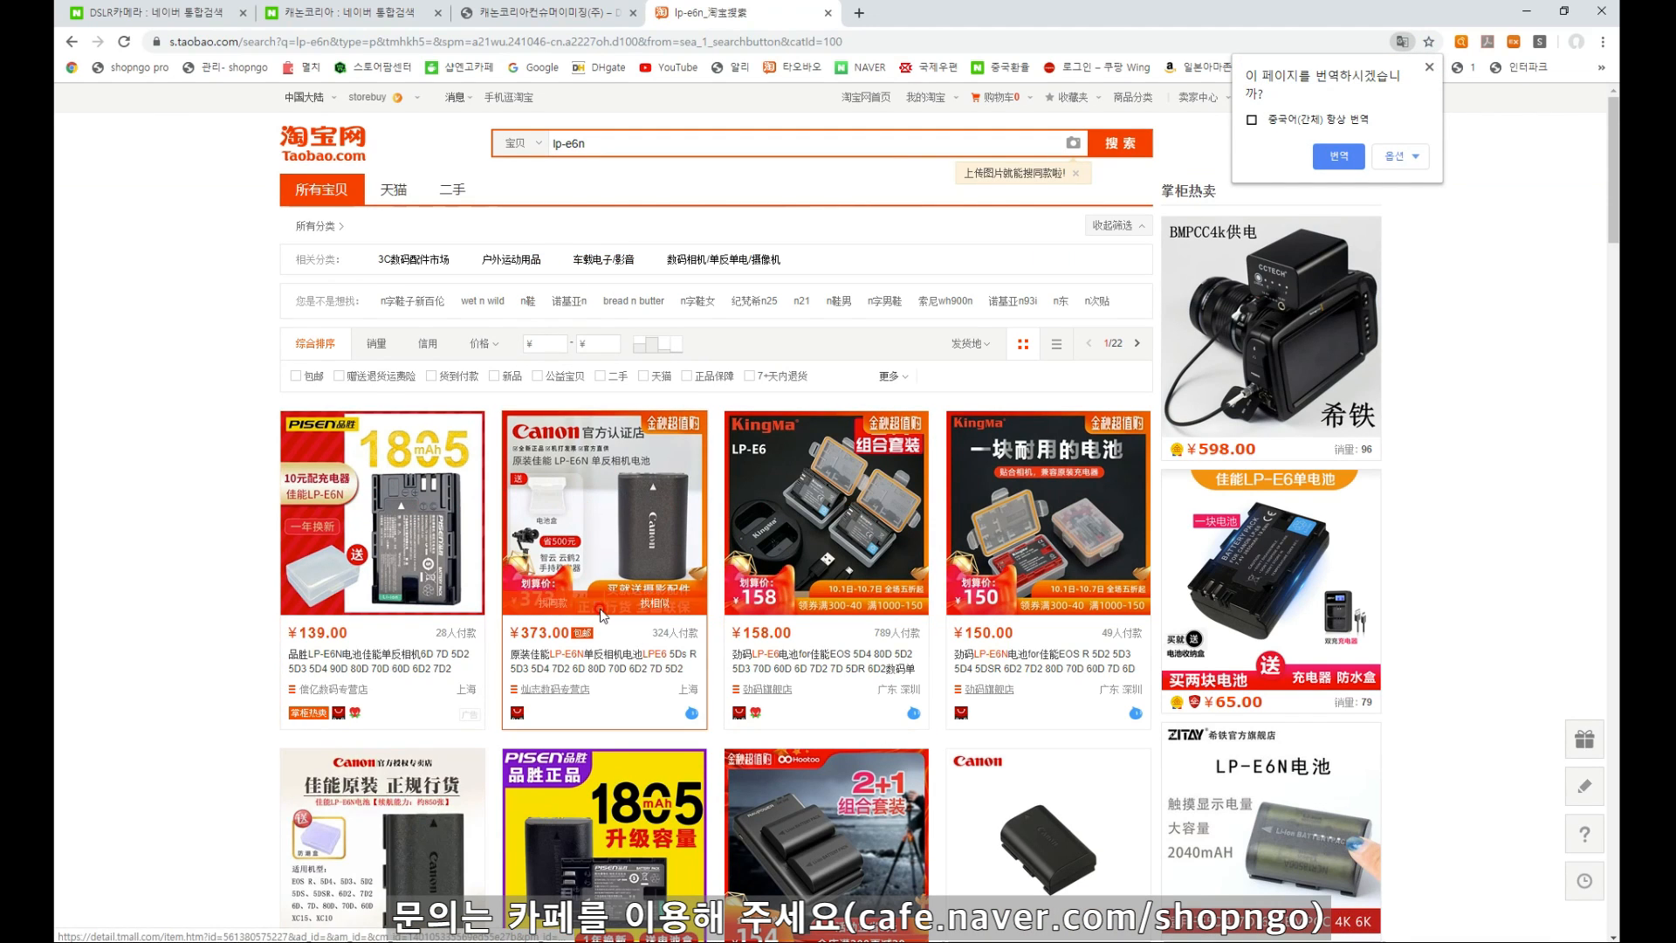
# Look over the lp-e6n results and sort them by sales volume
pyautogui.scroll(-5, 588, 513)
pyautogui.scroll(5, 583, 652)
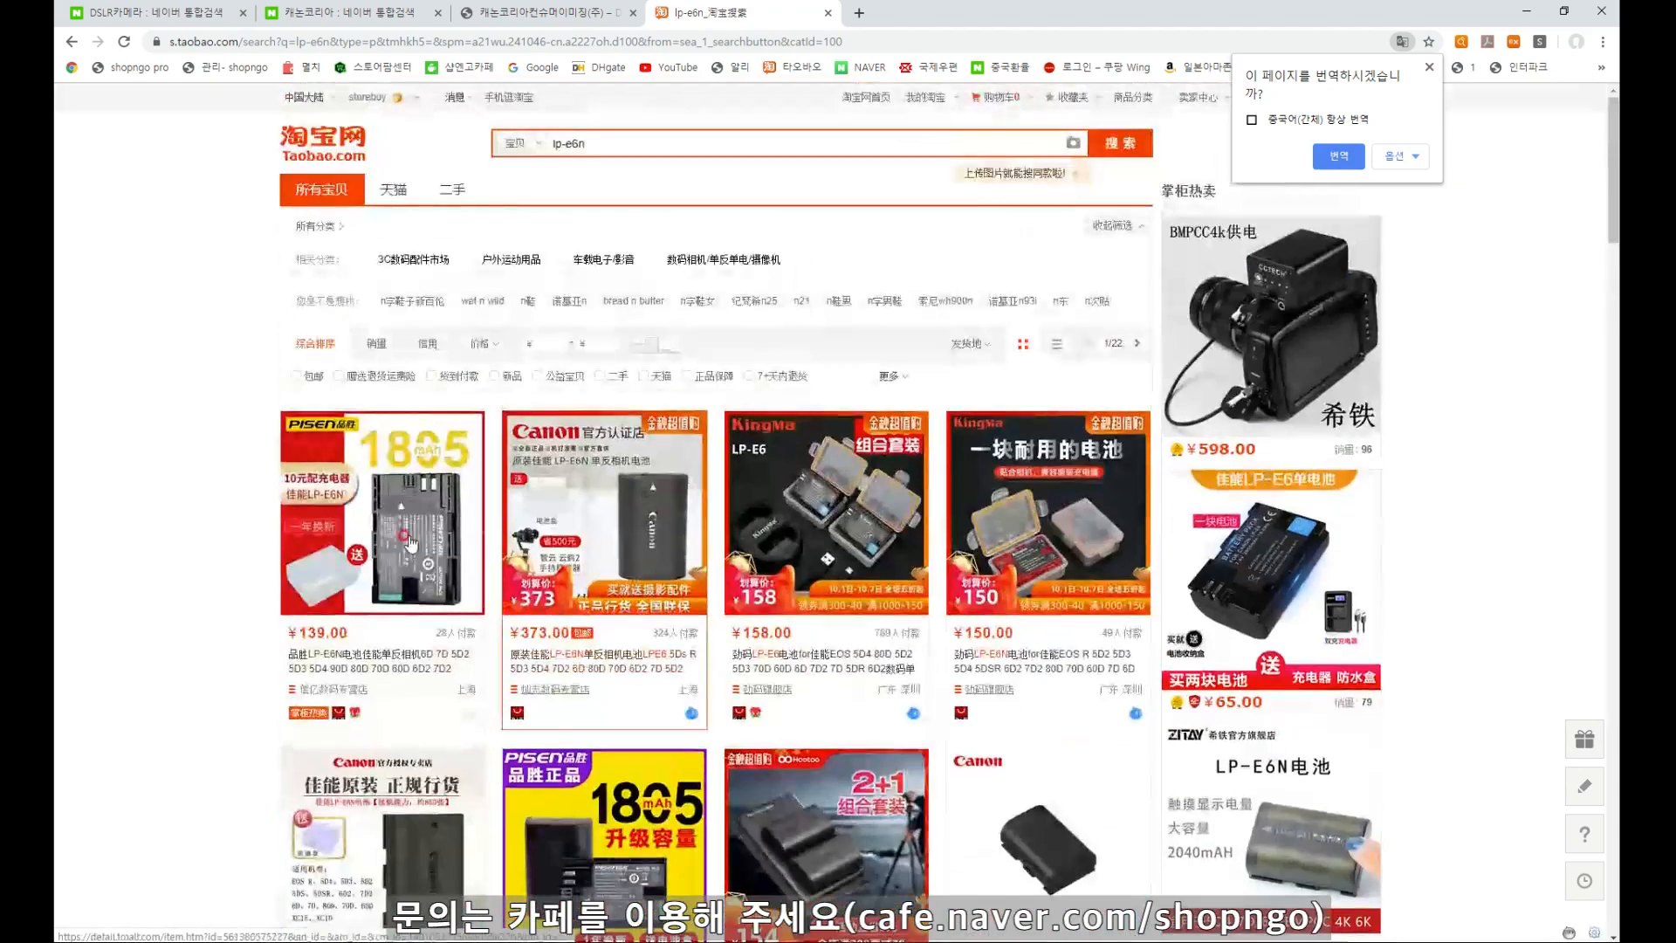
pyautogui.click(376, 341)
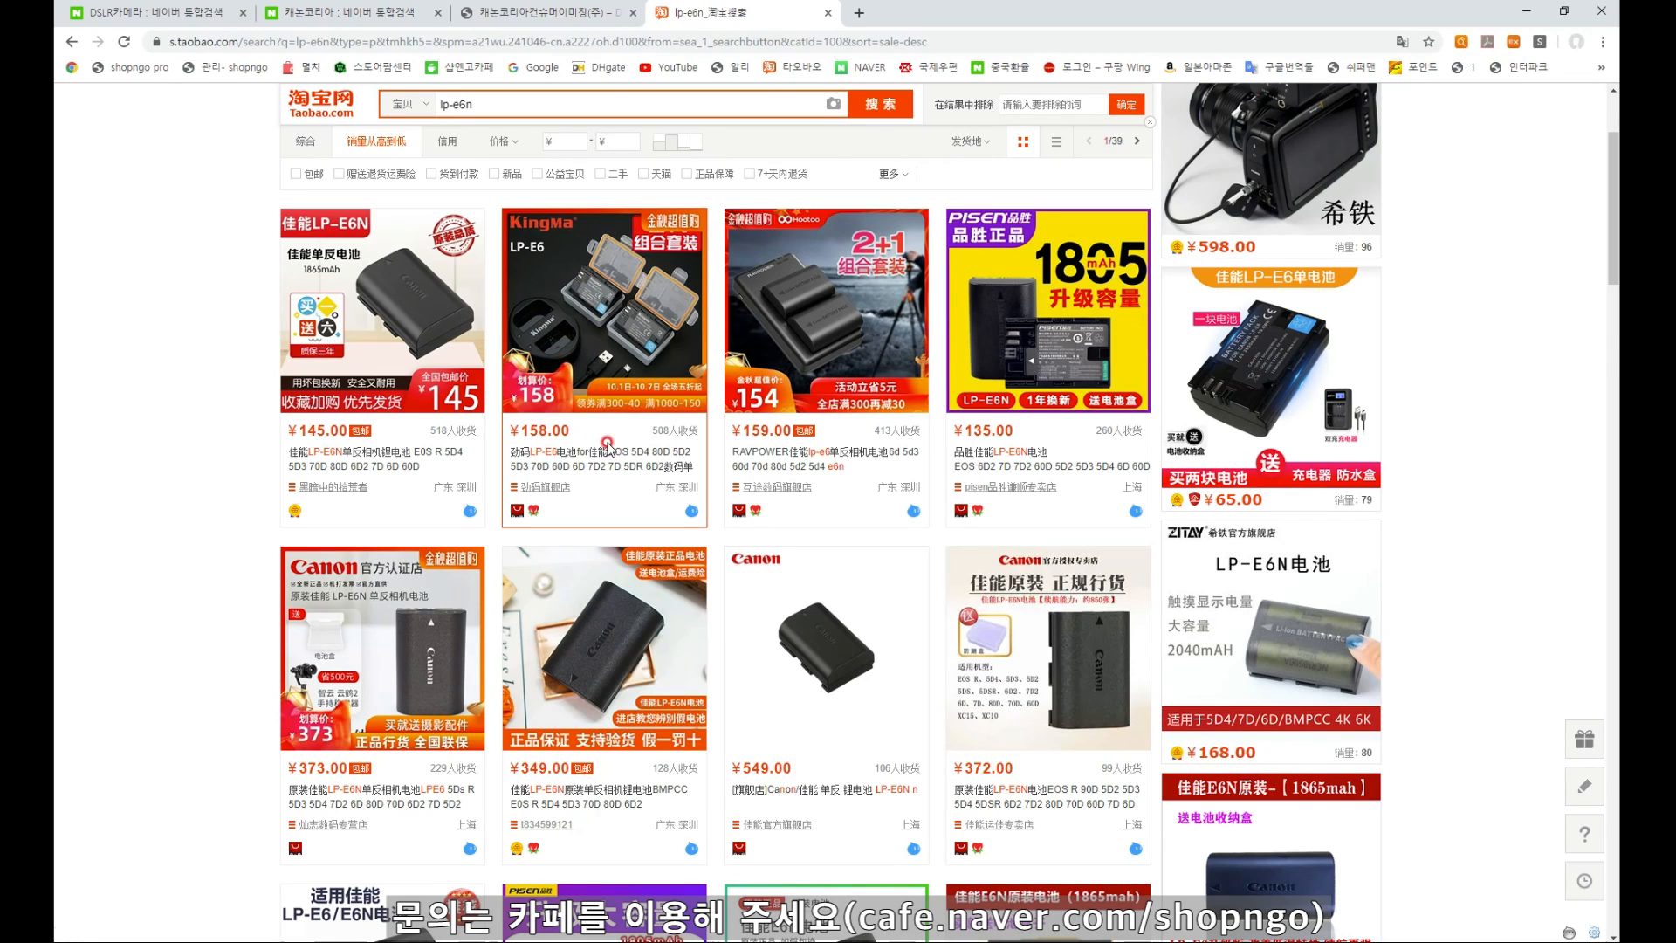
# Open the KingMa LP-E6 battery set priced at ¥158 and show the shop's detailed ratings
pyautogui.click(602, 319)
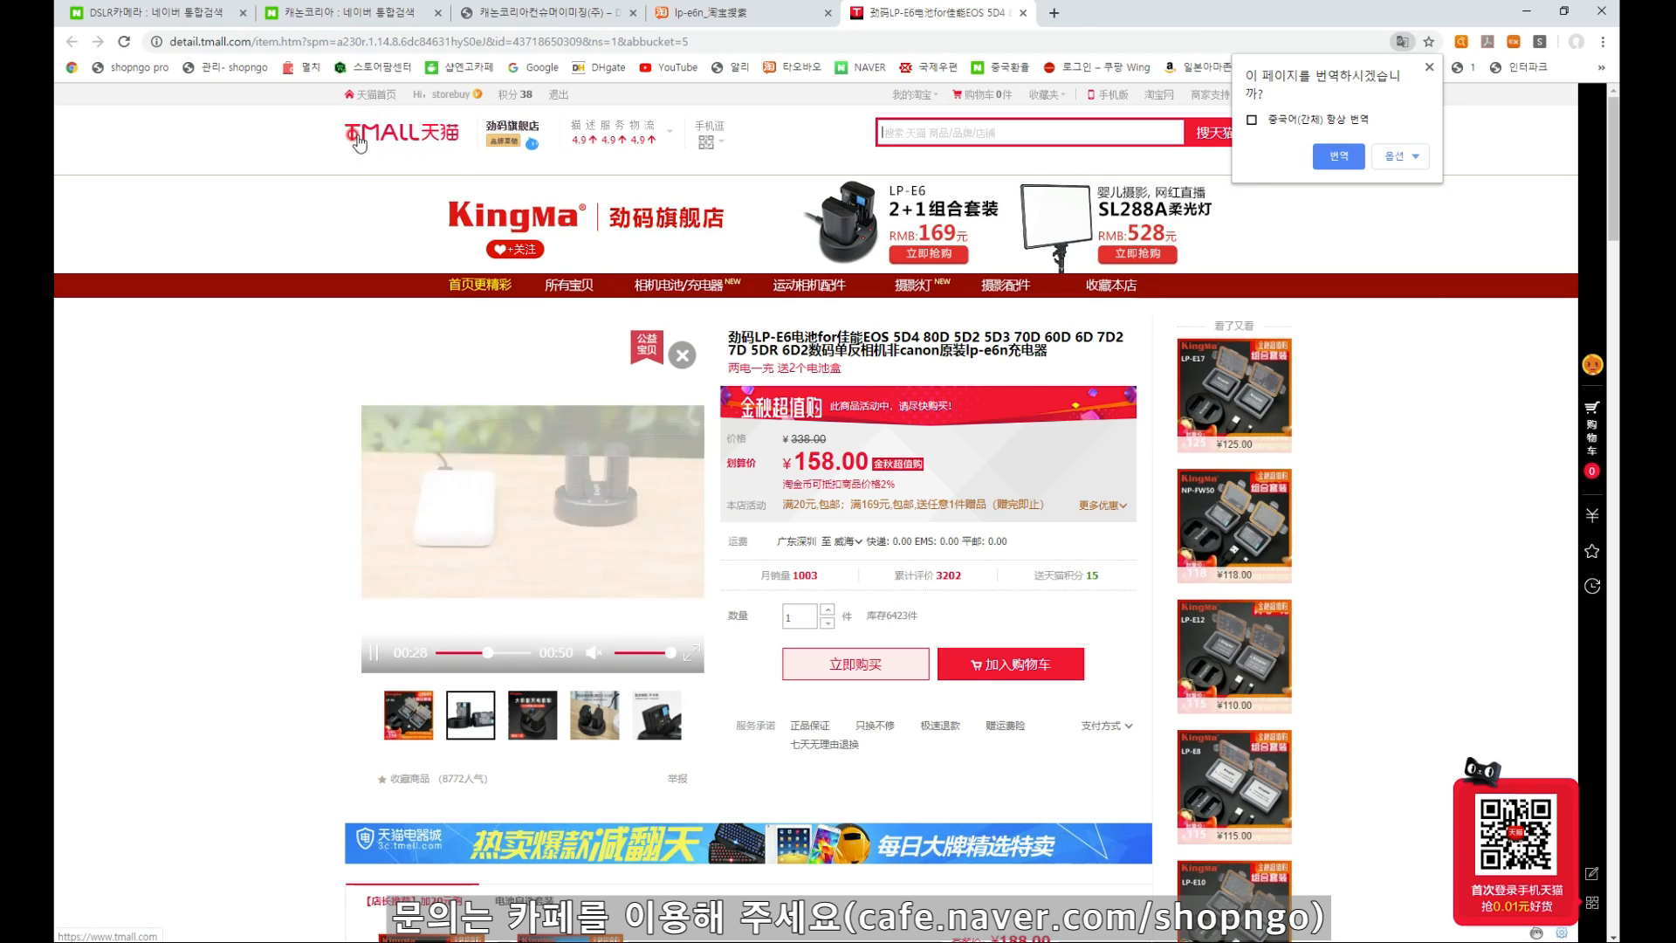
pyautogui.moveTo(593, 130)
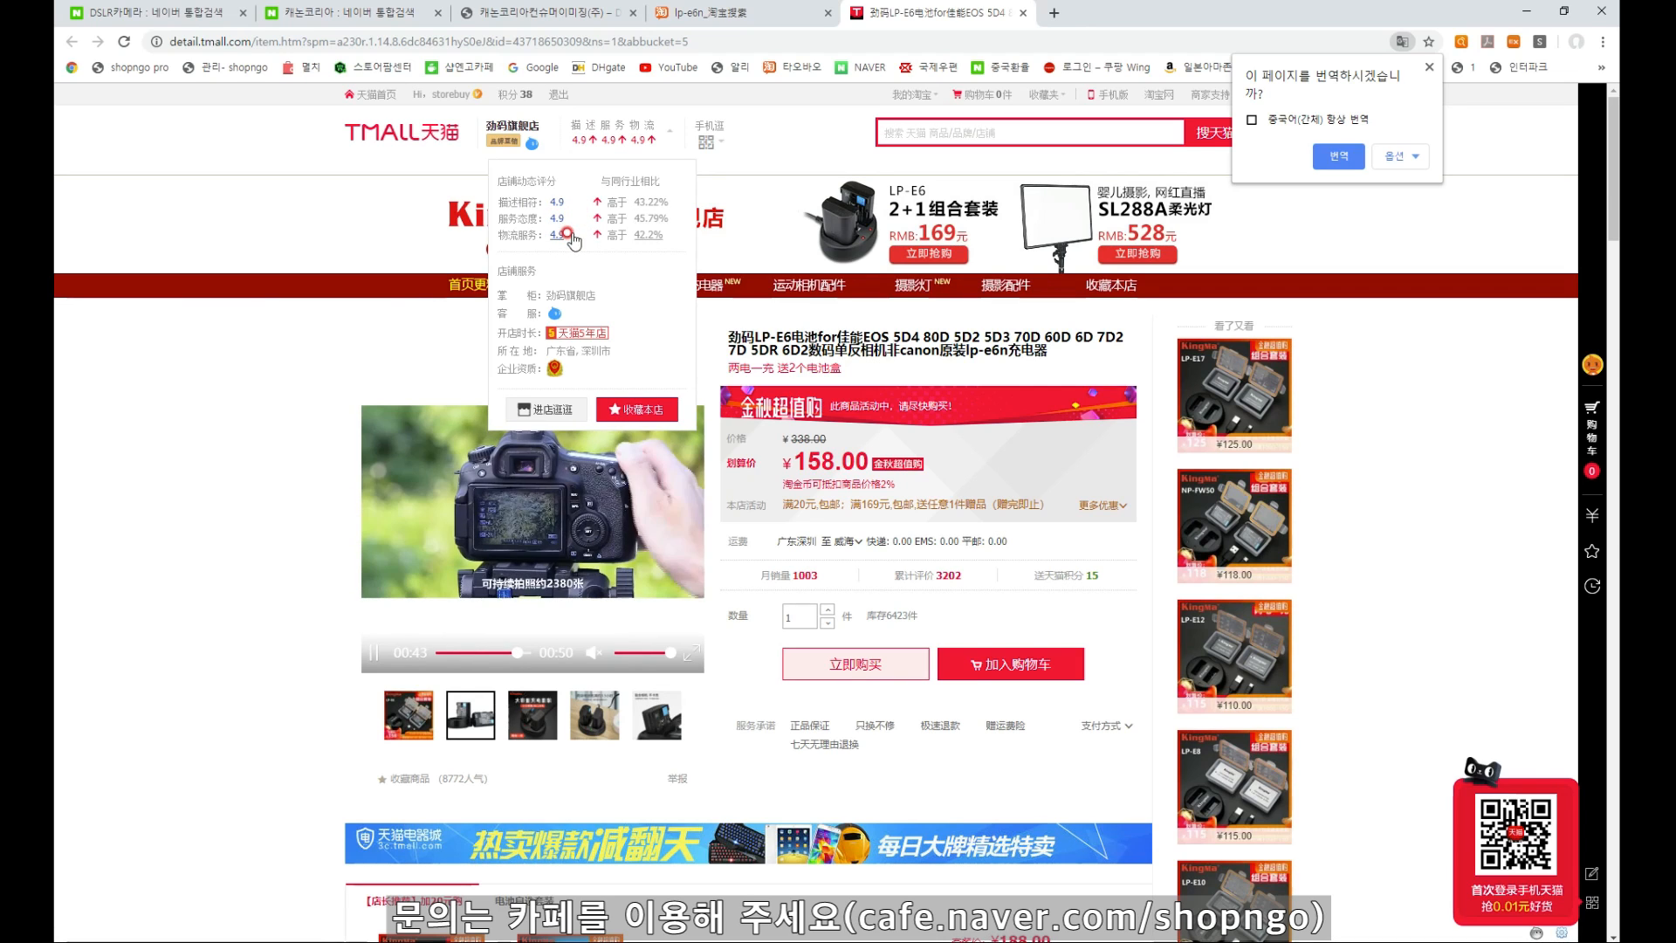
# Dismiss the translation offer and copy the web address of the KingMa LP-E6 product page
pyautogui.click(831, 325)
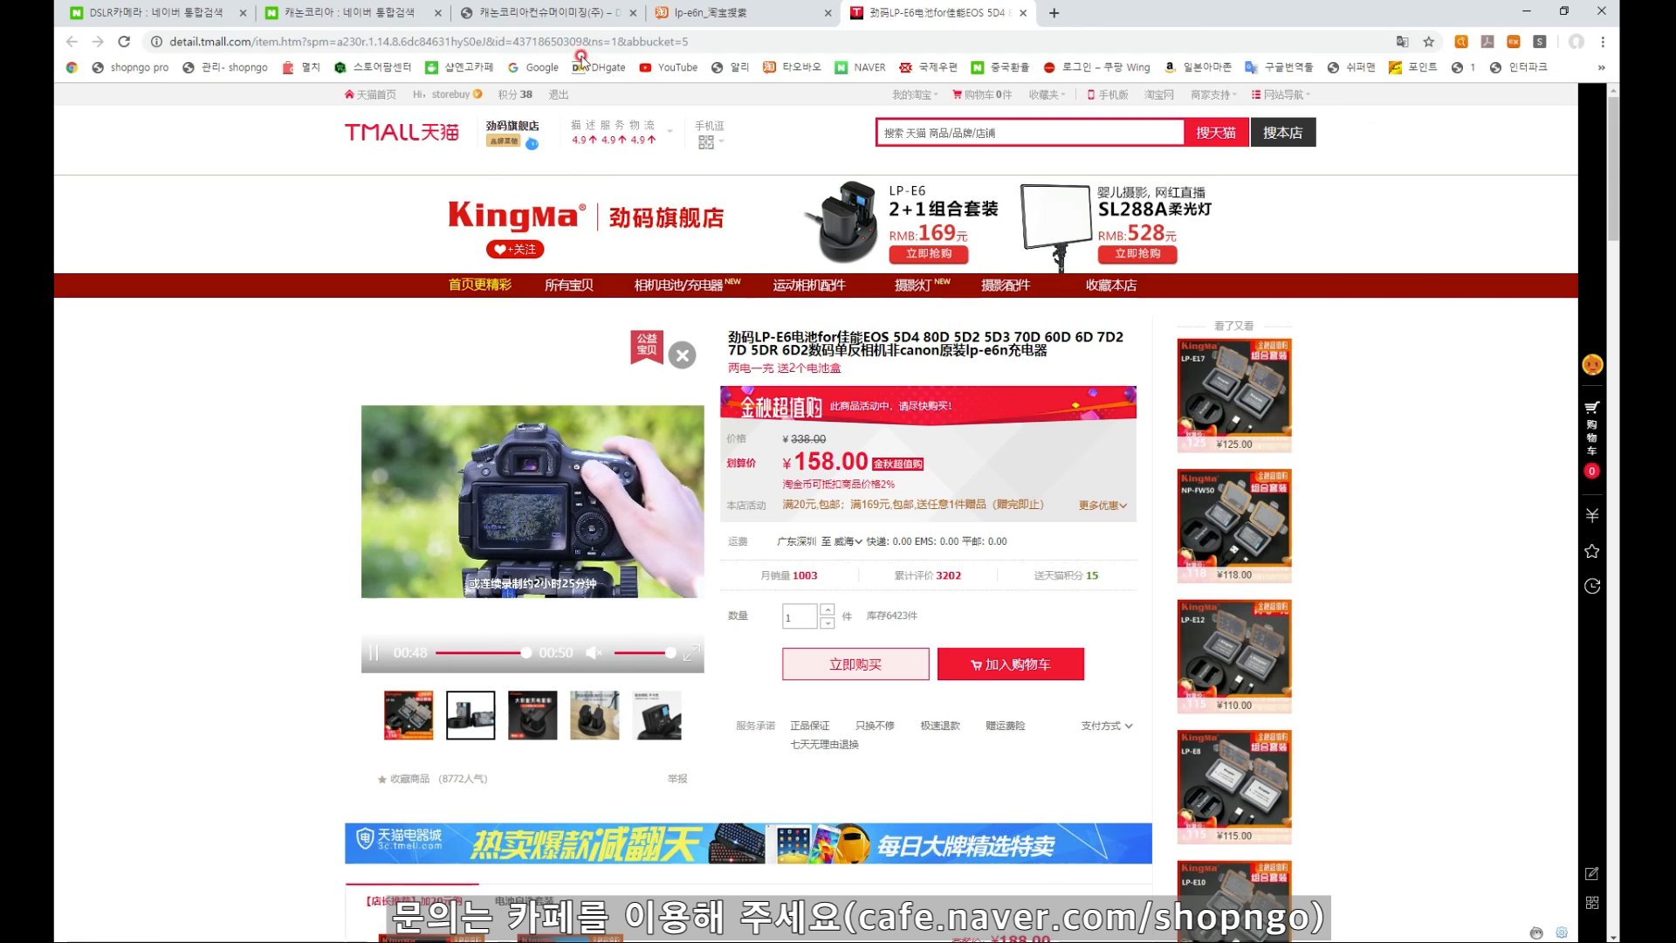
pyautogui.click(894, 35)
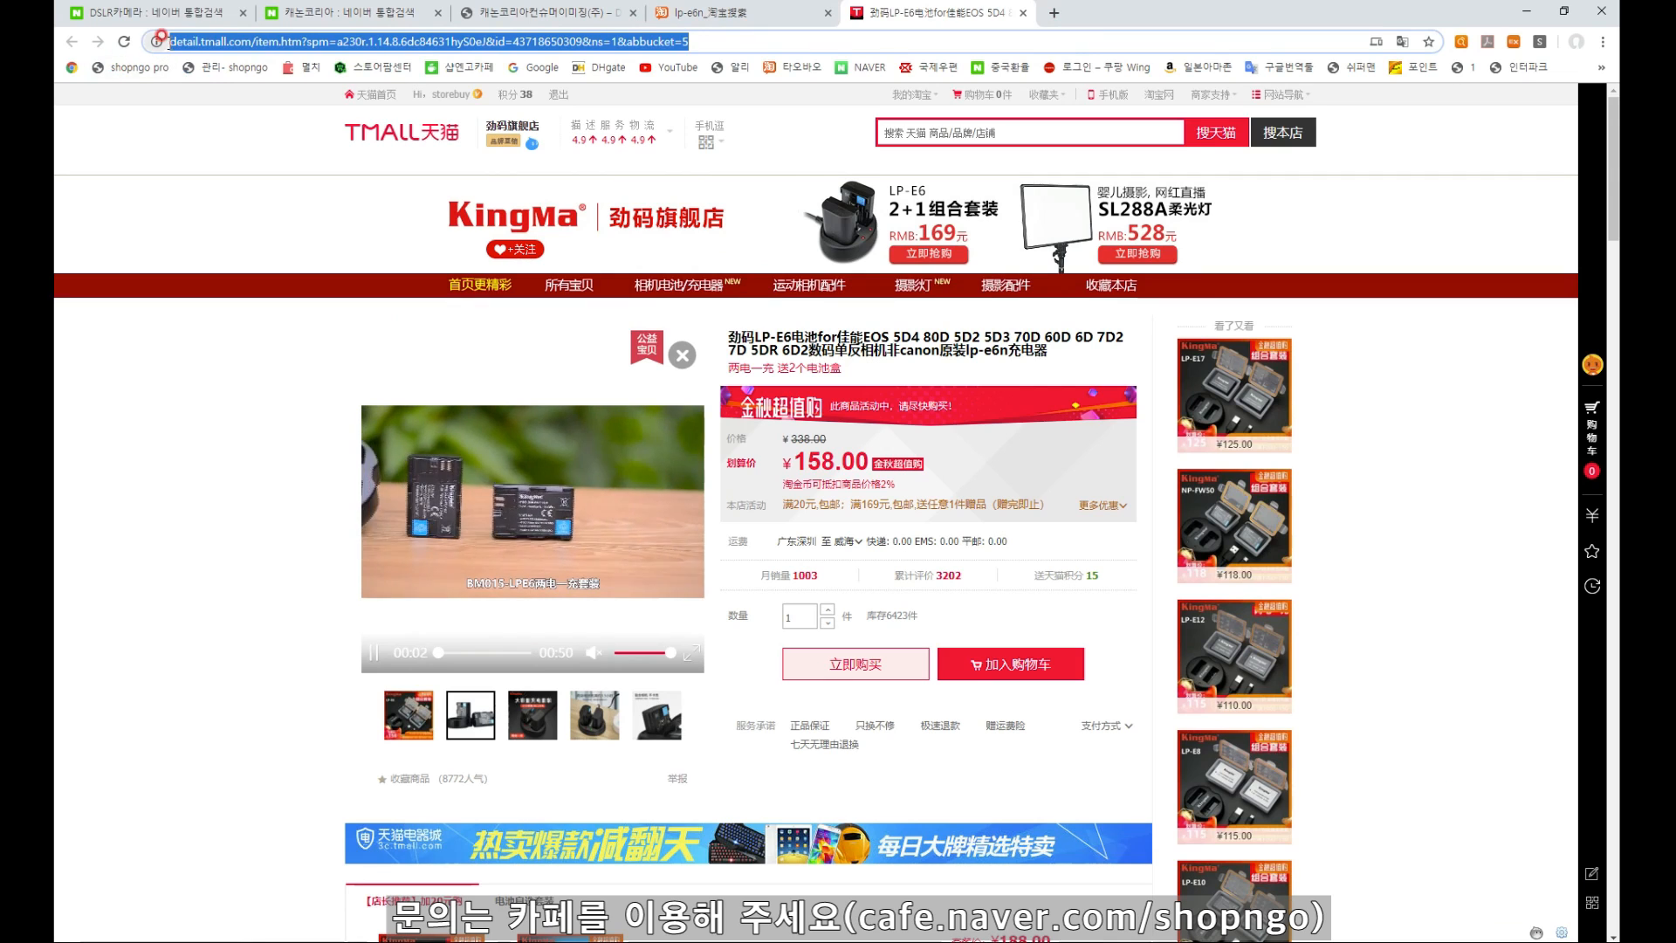
pyautogui.rightClick(119, 67)
pyautogui.click(237, 154)
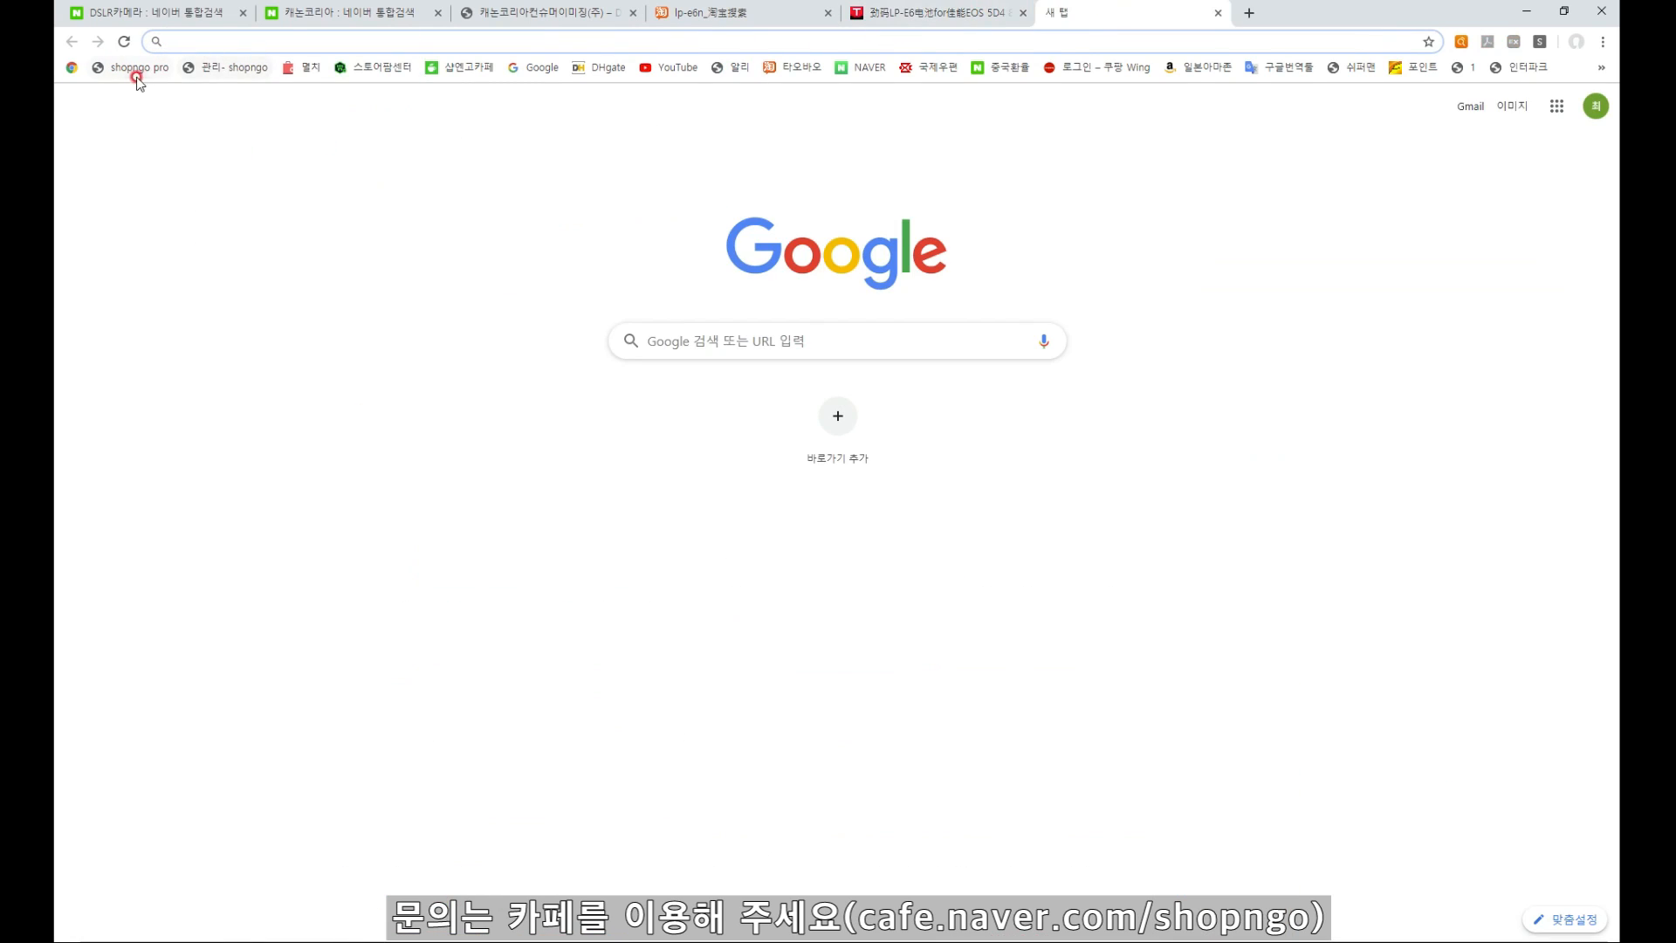
# Open the ShopNGo Pro site in a new browser tab and log in with the saved test account's e-mail and password
pyautogui.click(131, 67)
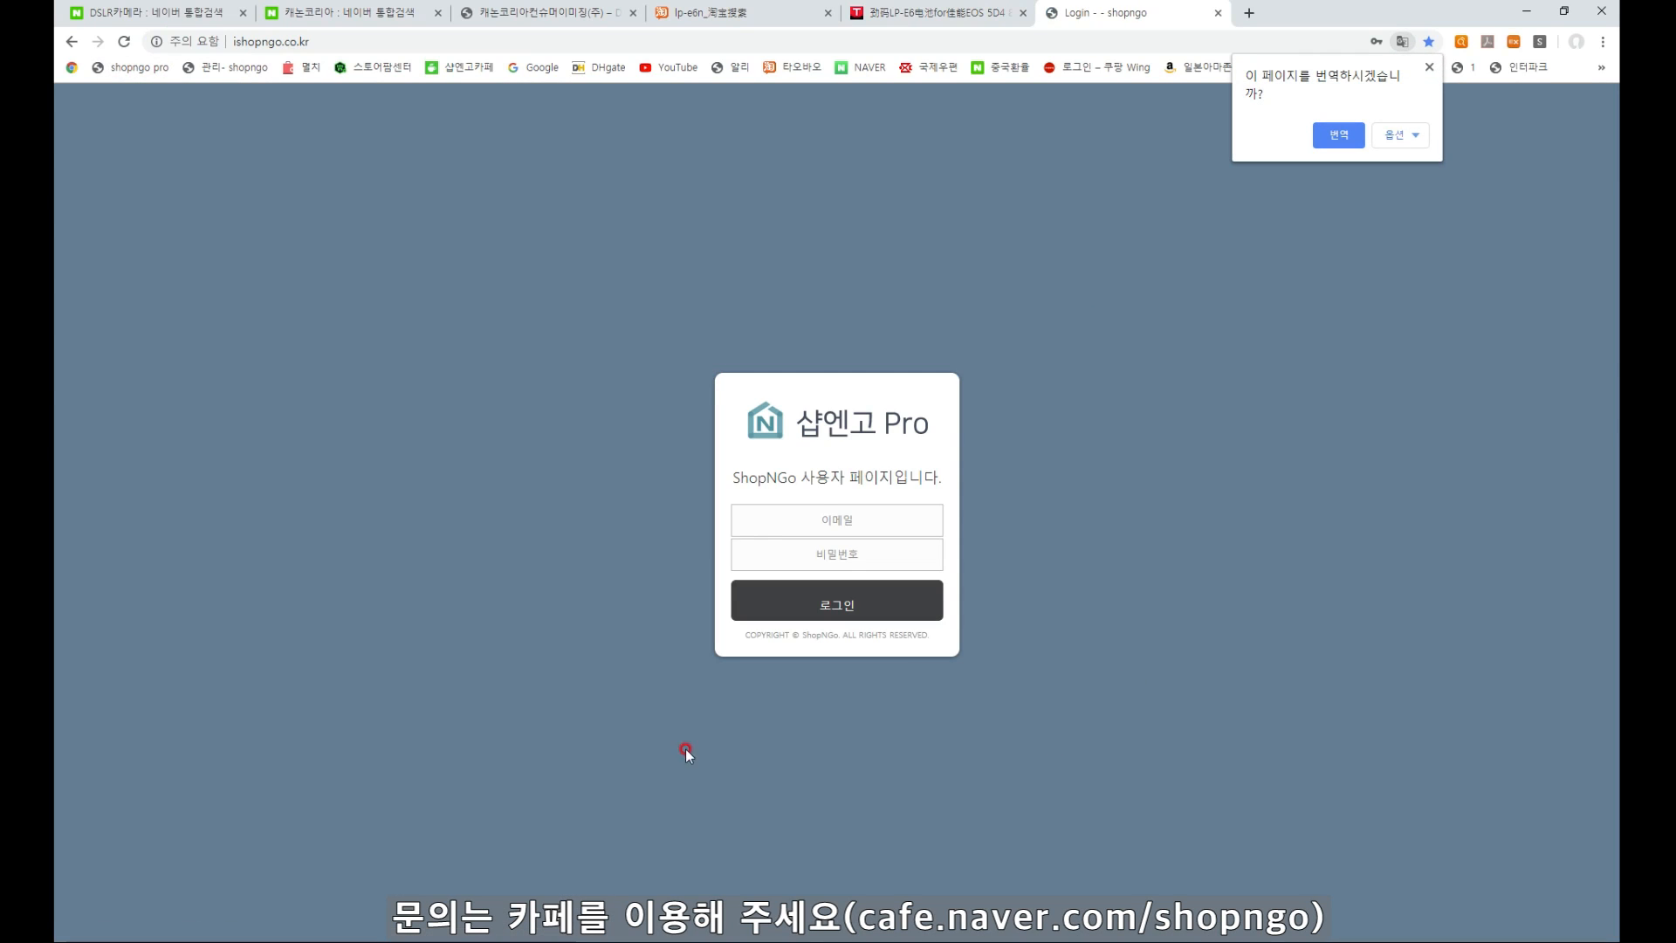
pyautogui.click(806, 507)
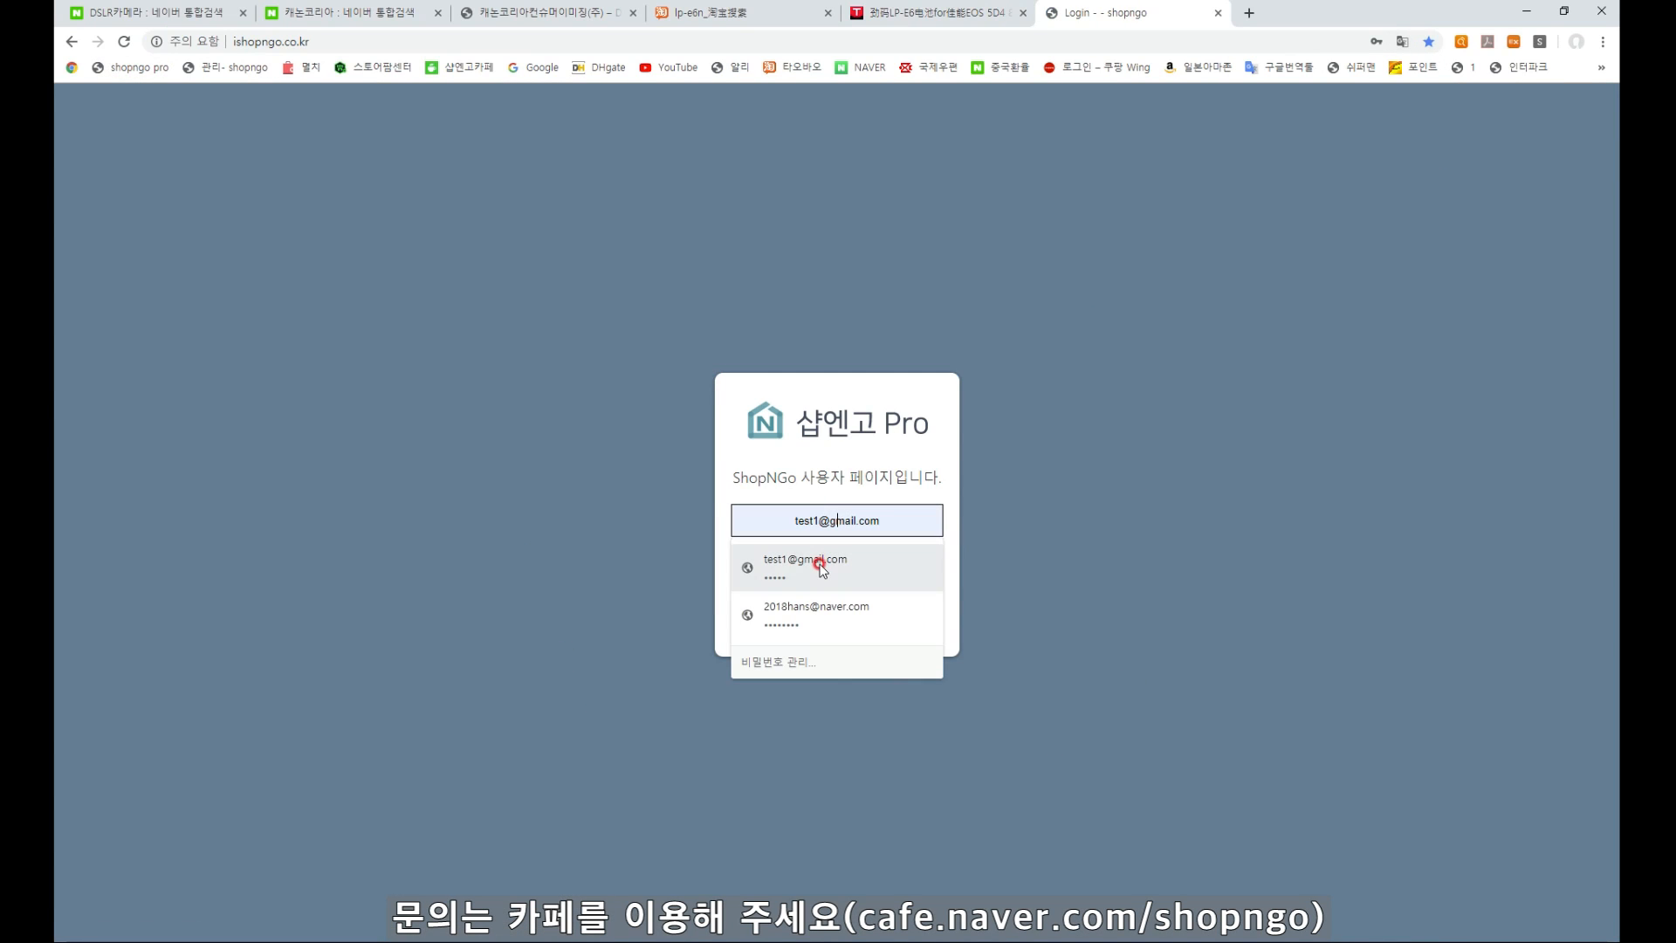
pyautogui.click(821, 566)
pyautogui.click(827, 604)
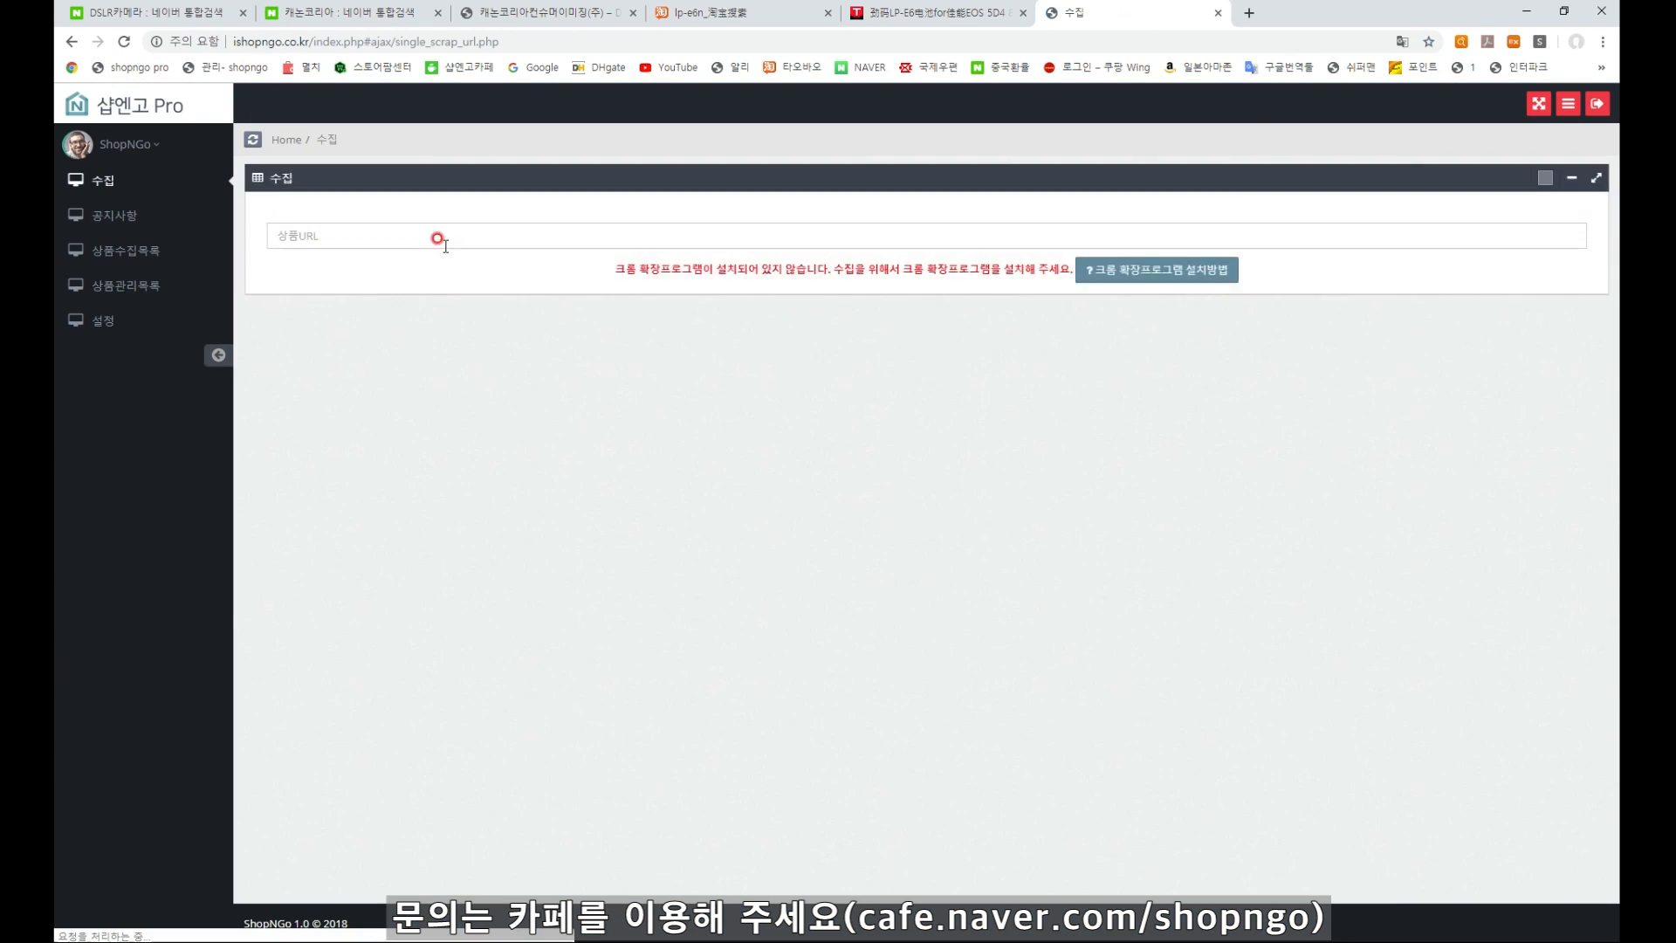
# Paste the copied Tmall address as the product URL, collect the product and acknowledge the registration message
pyautogui.click(341, 238)
pyautogui.click(358, 233)
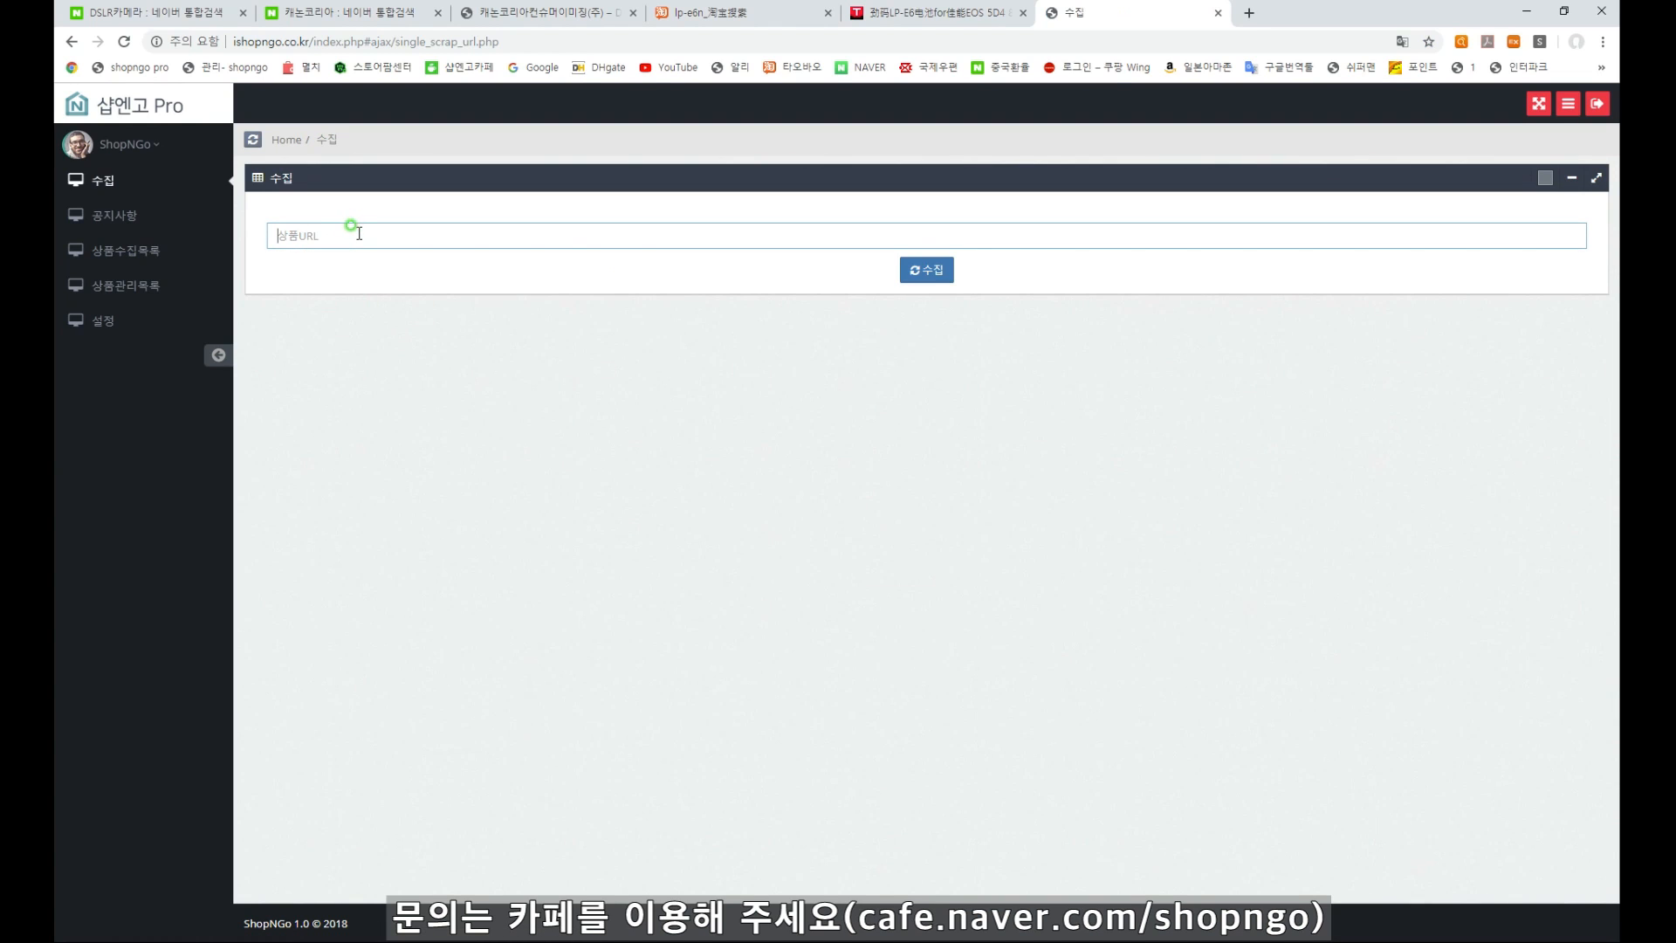
pyautogui.rightClick(358, 233)
pyautogui.click(458, 349)
pyautogui.click(916, 271)
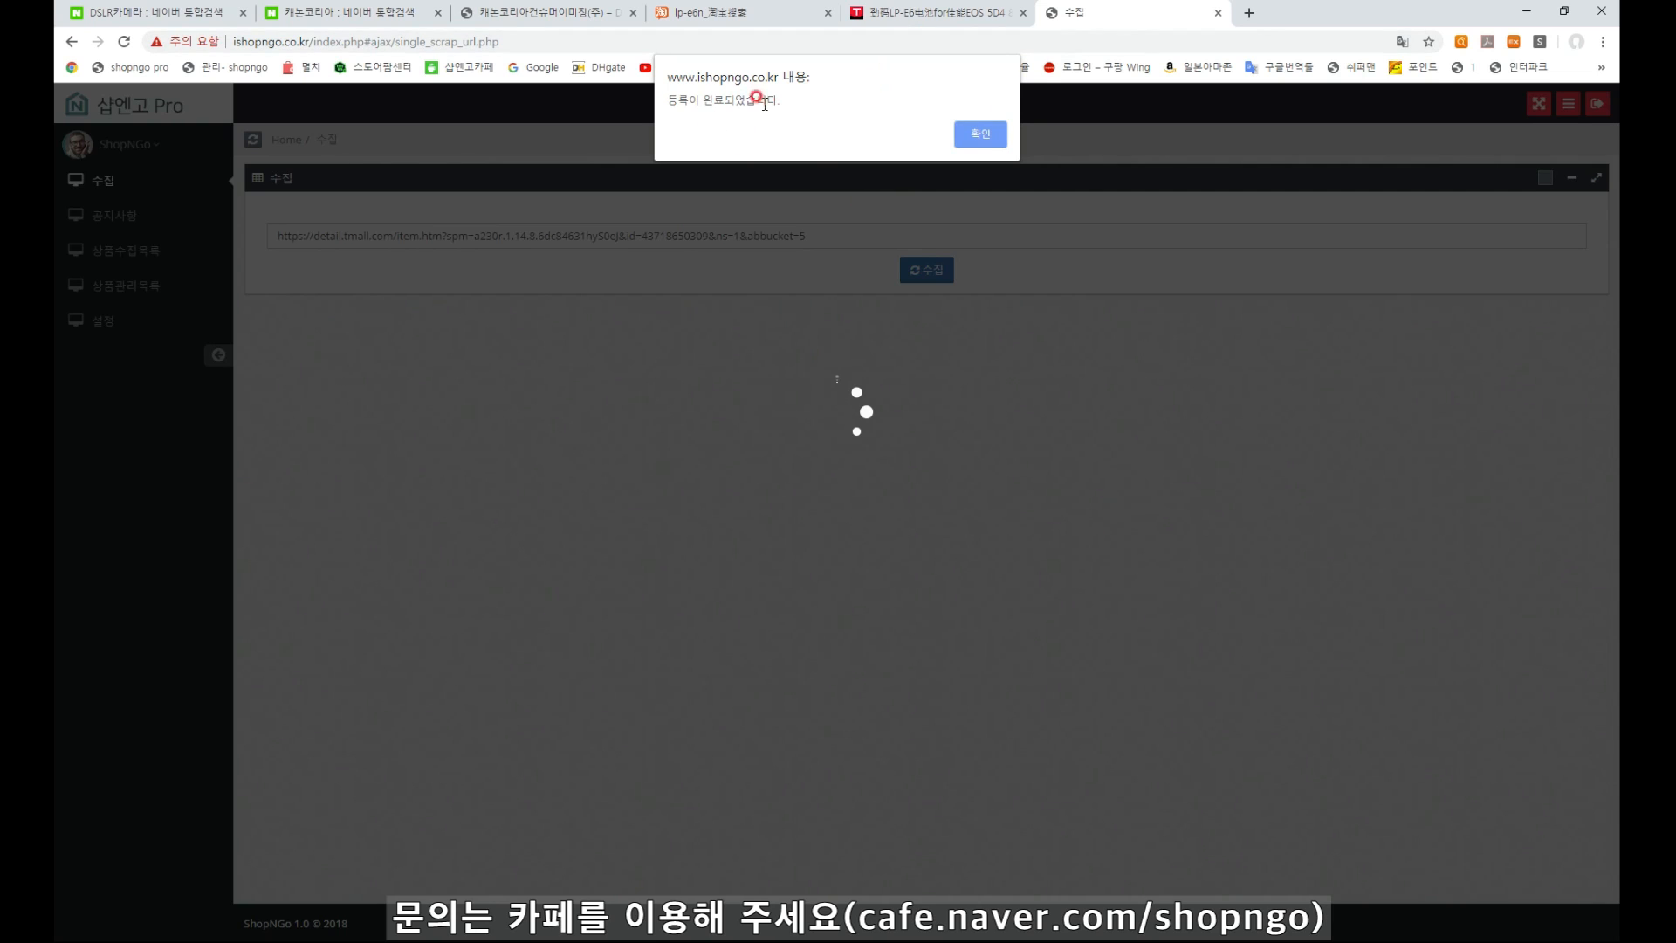
pyautogui.click(991, 133)
# Look over the collected product's information, price, images and options, checking the options against the Tmall product page
pyautogui.scroll(-1, 285, 340)
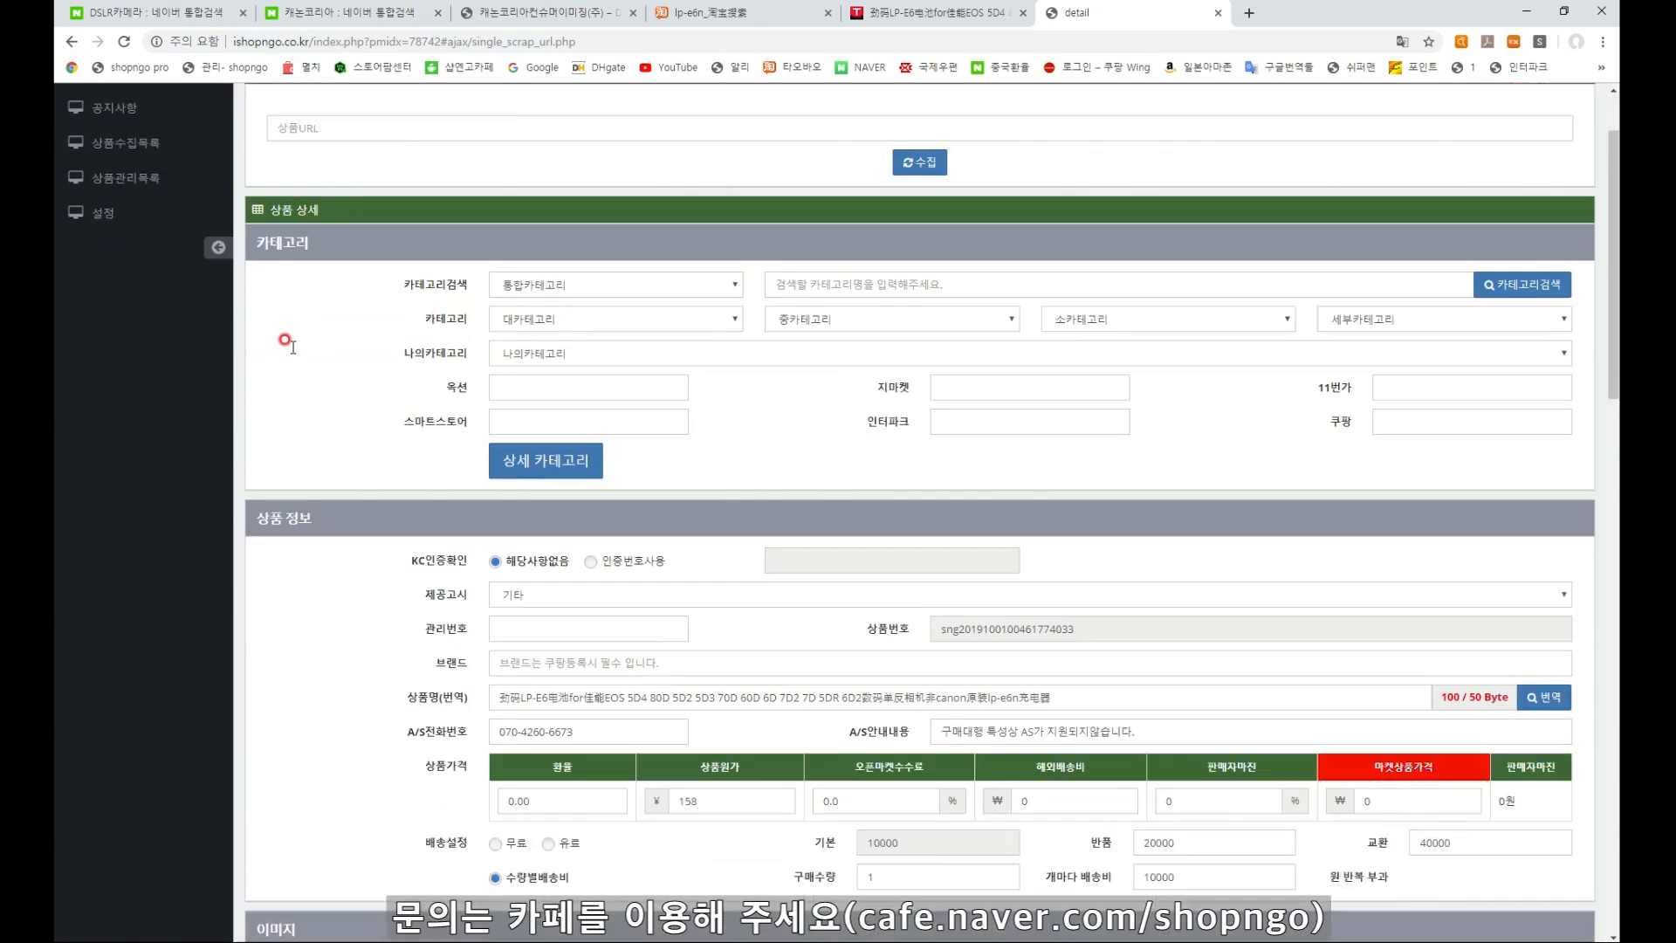
pyautogui.scroll(-1, 288, 340)
pyautogui.scroll(-3, 304, 347)
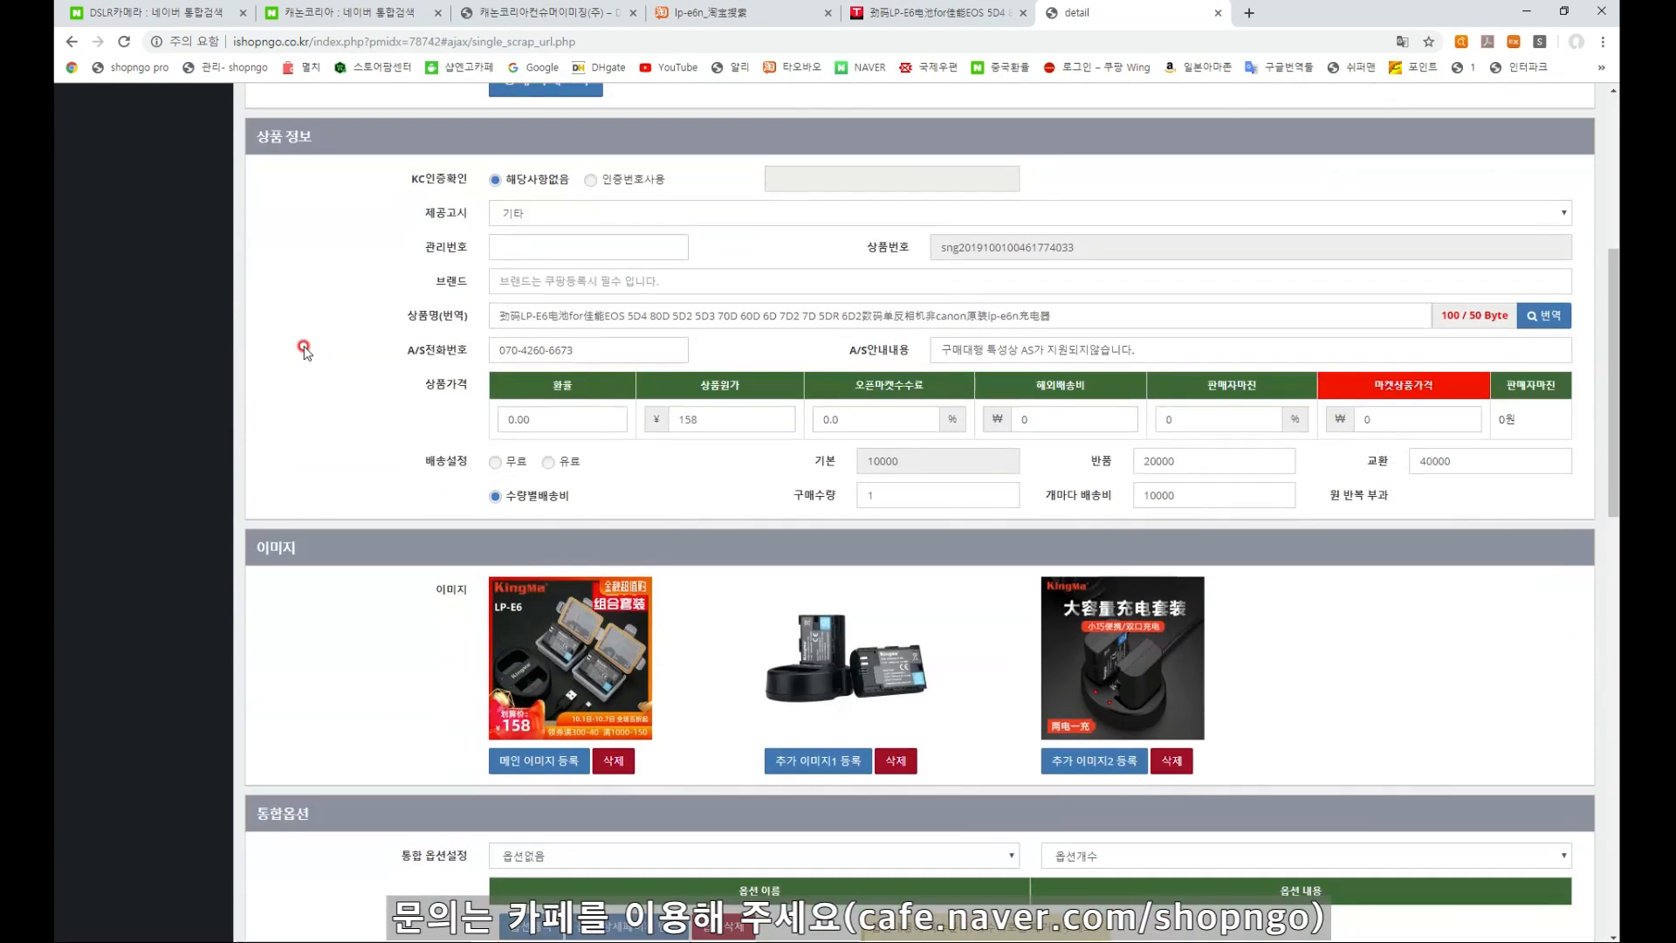
pyautogui.scroll(-1, 602, 384)
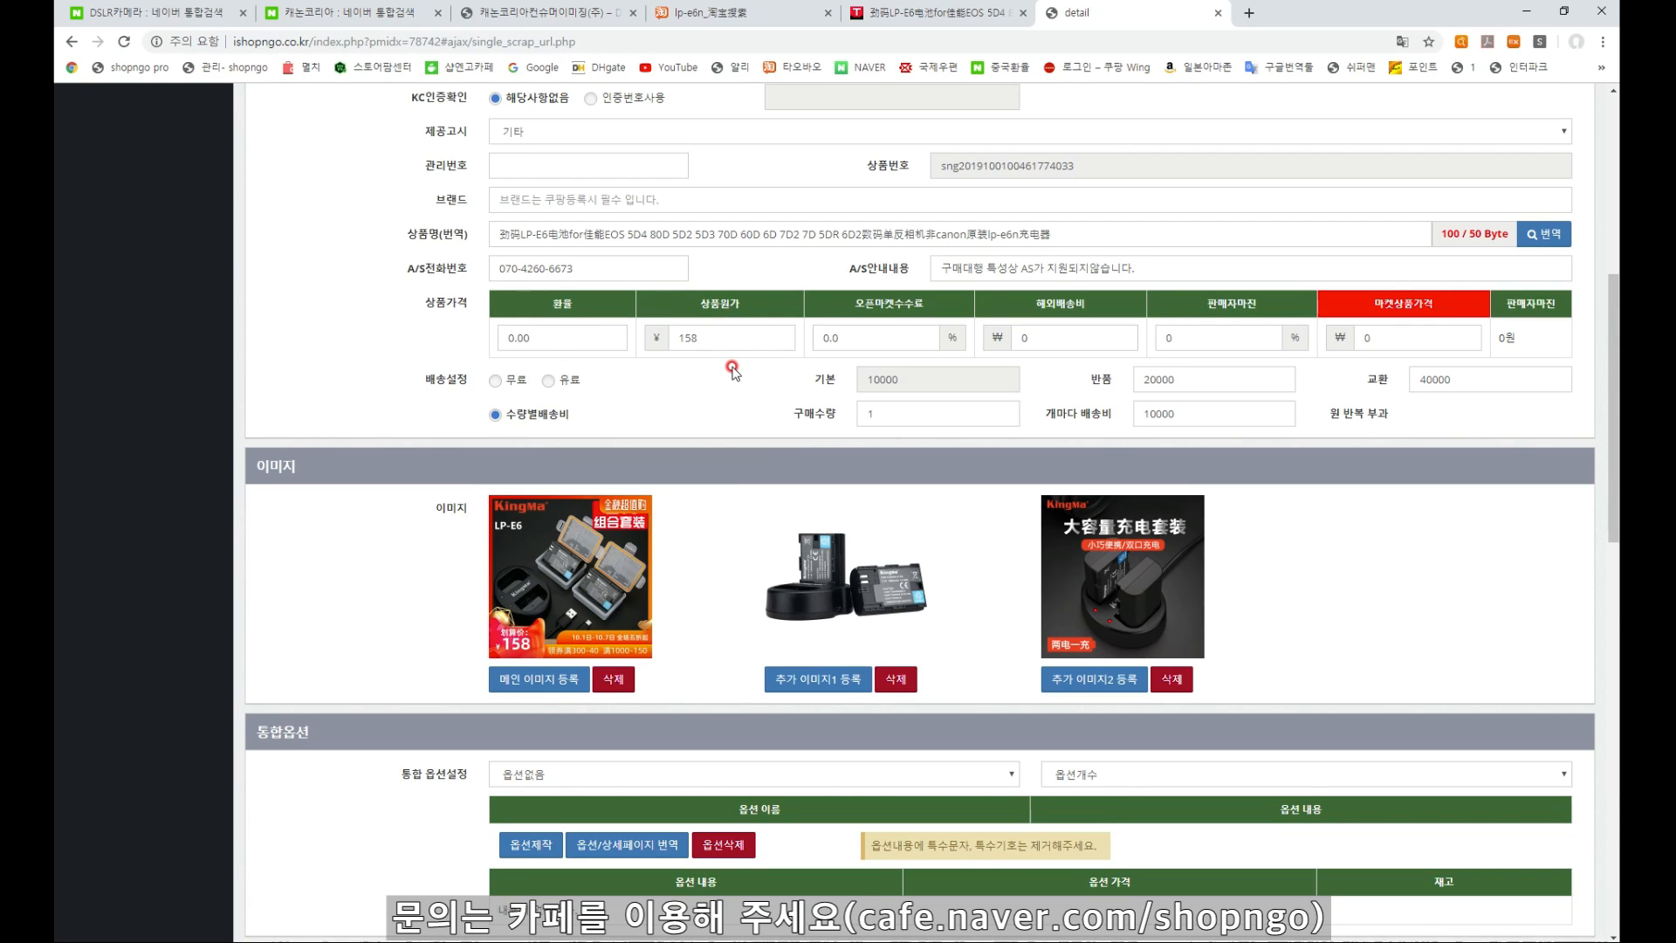
pyautogui.scroll(-3, 732, 371)
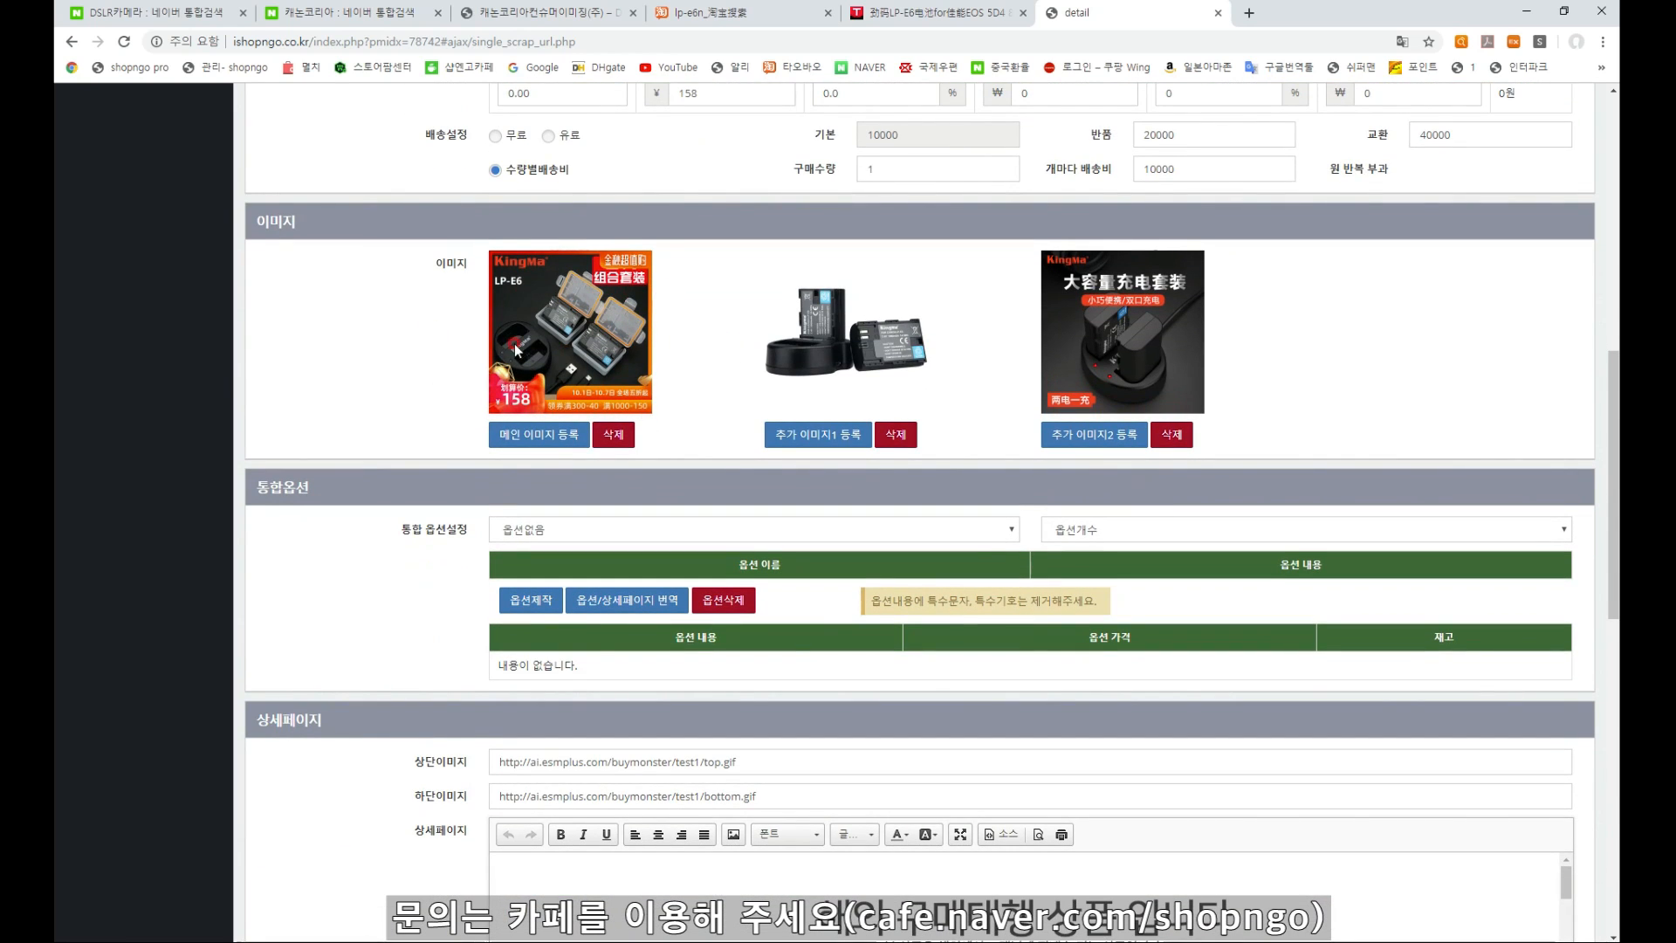
pyautogui.scroll(-3, 1179, 464)
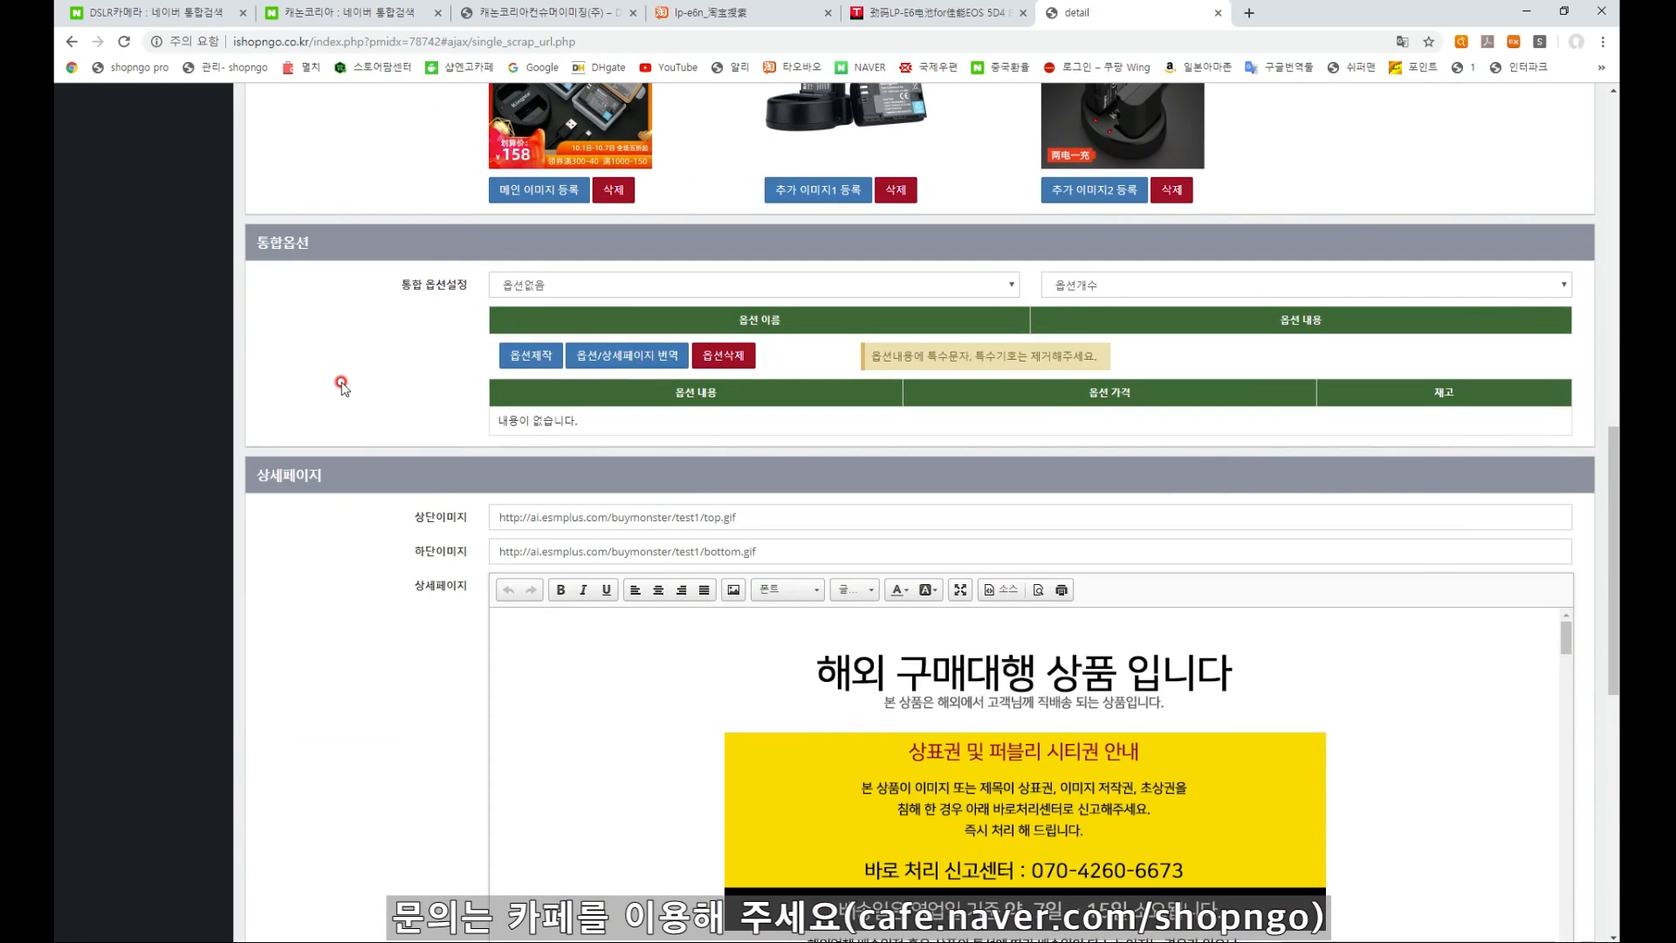
pyautogui.click(934, 14)
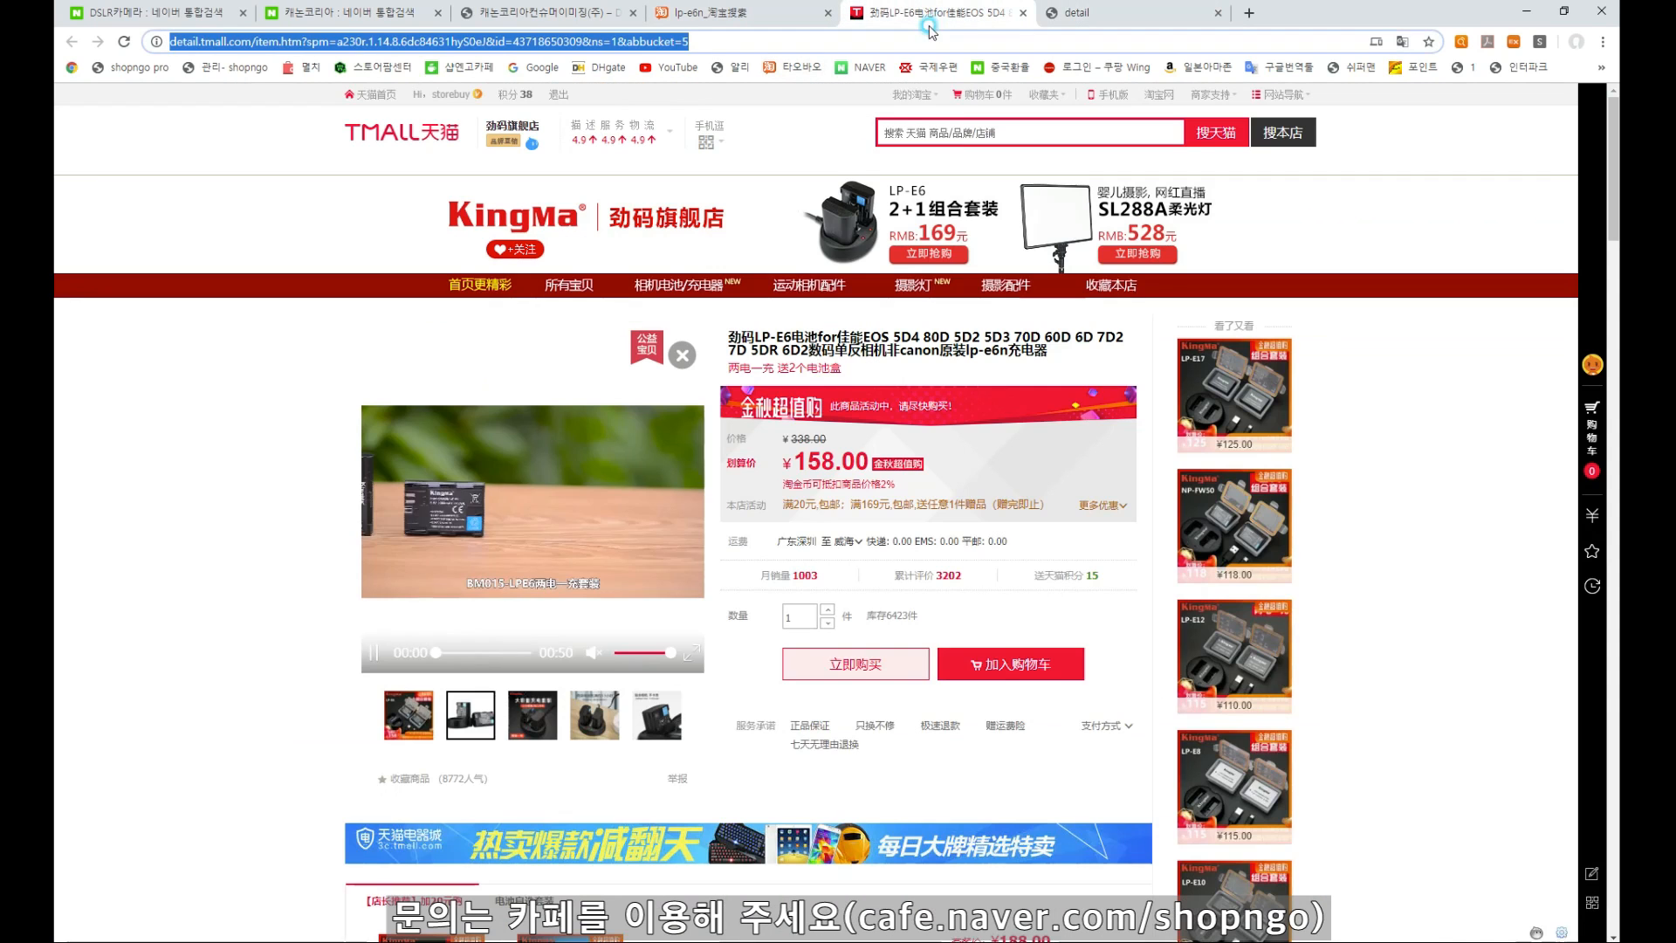
pyautogui.click(1038, 613)
pyautogui.click(1126, 24)
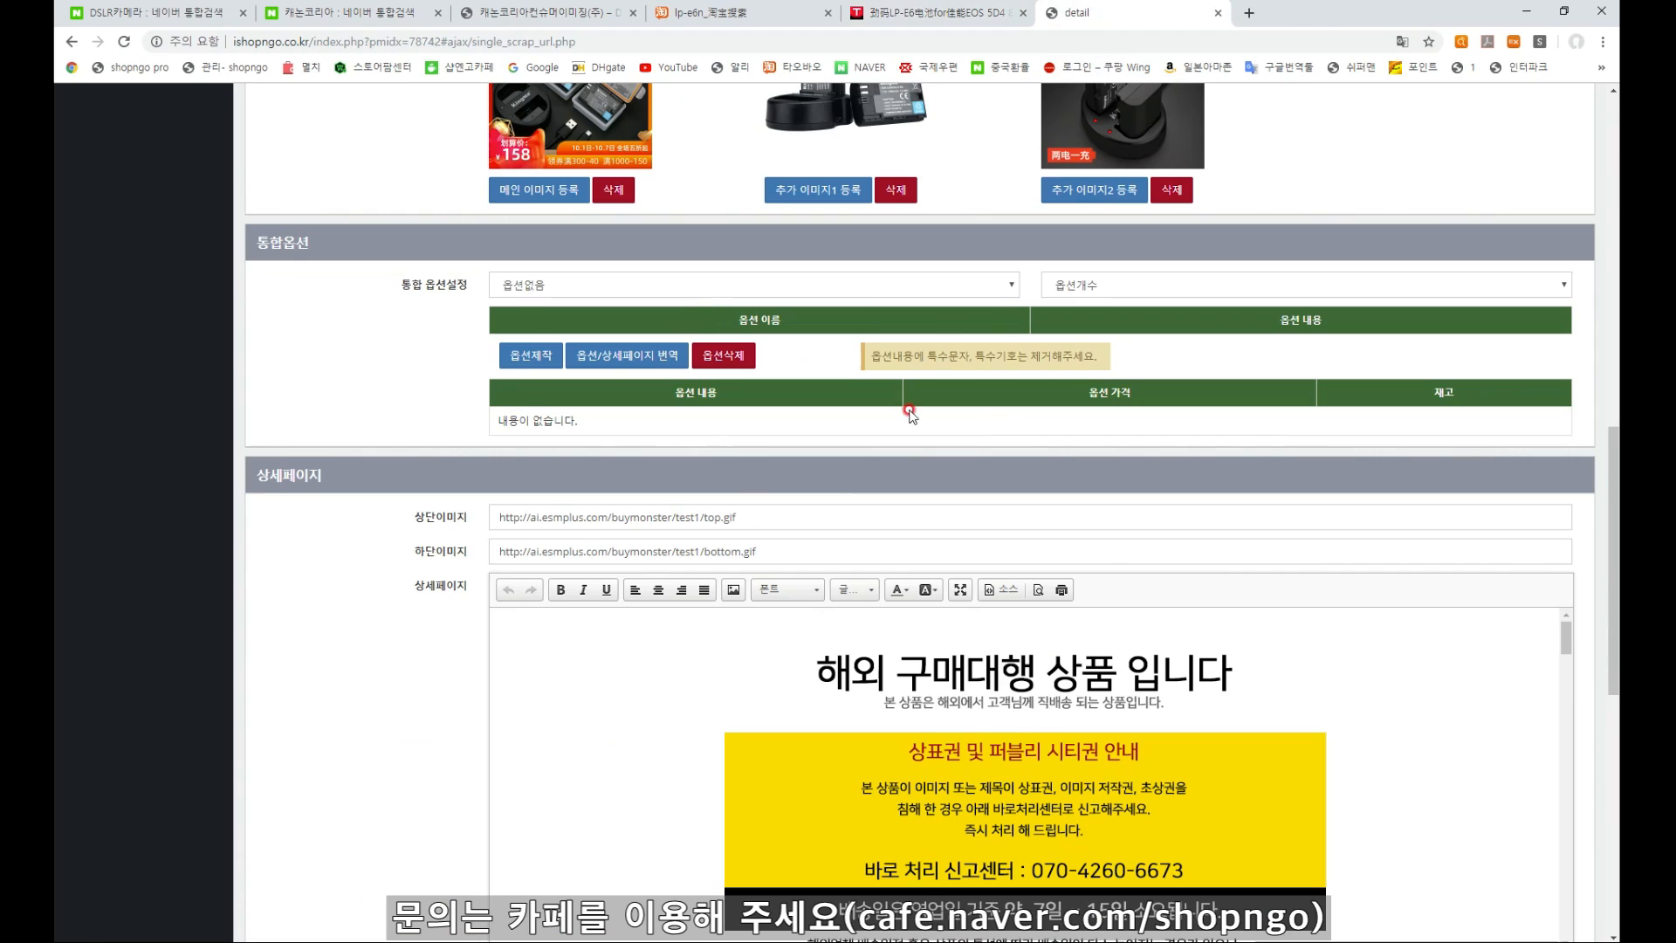
# Examine the overseas-purchase notice image at the start of the detail page and its top image address
pyautogui.scroll(-4, 442, 387)
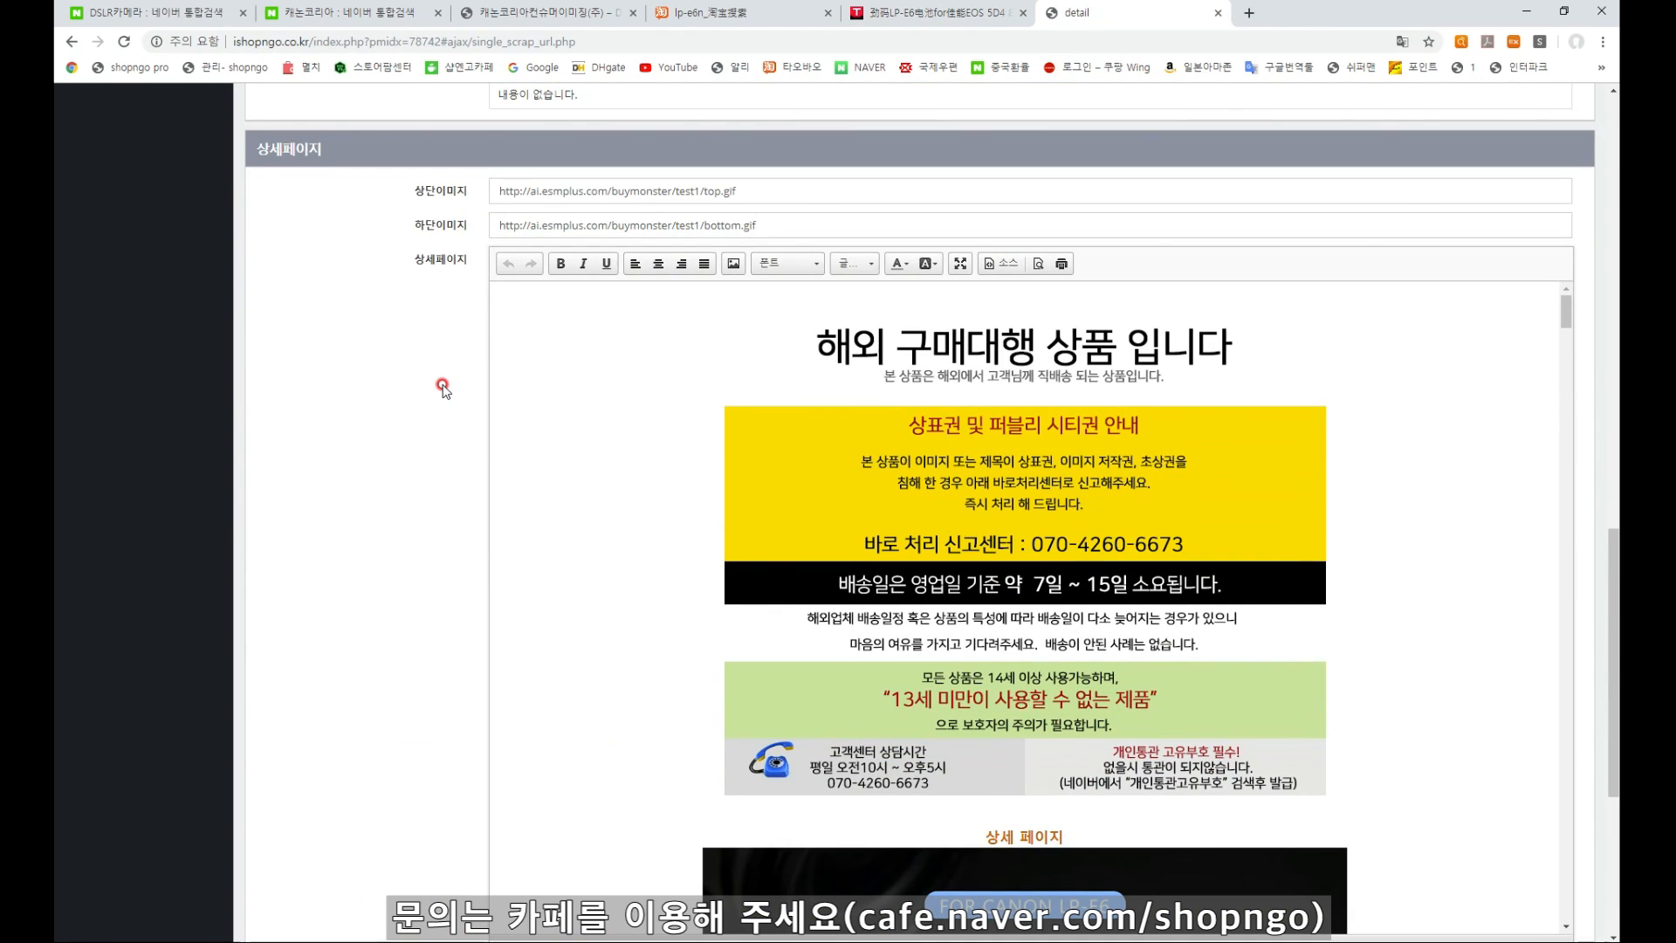
pyautogui.click(979, 502)
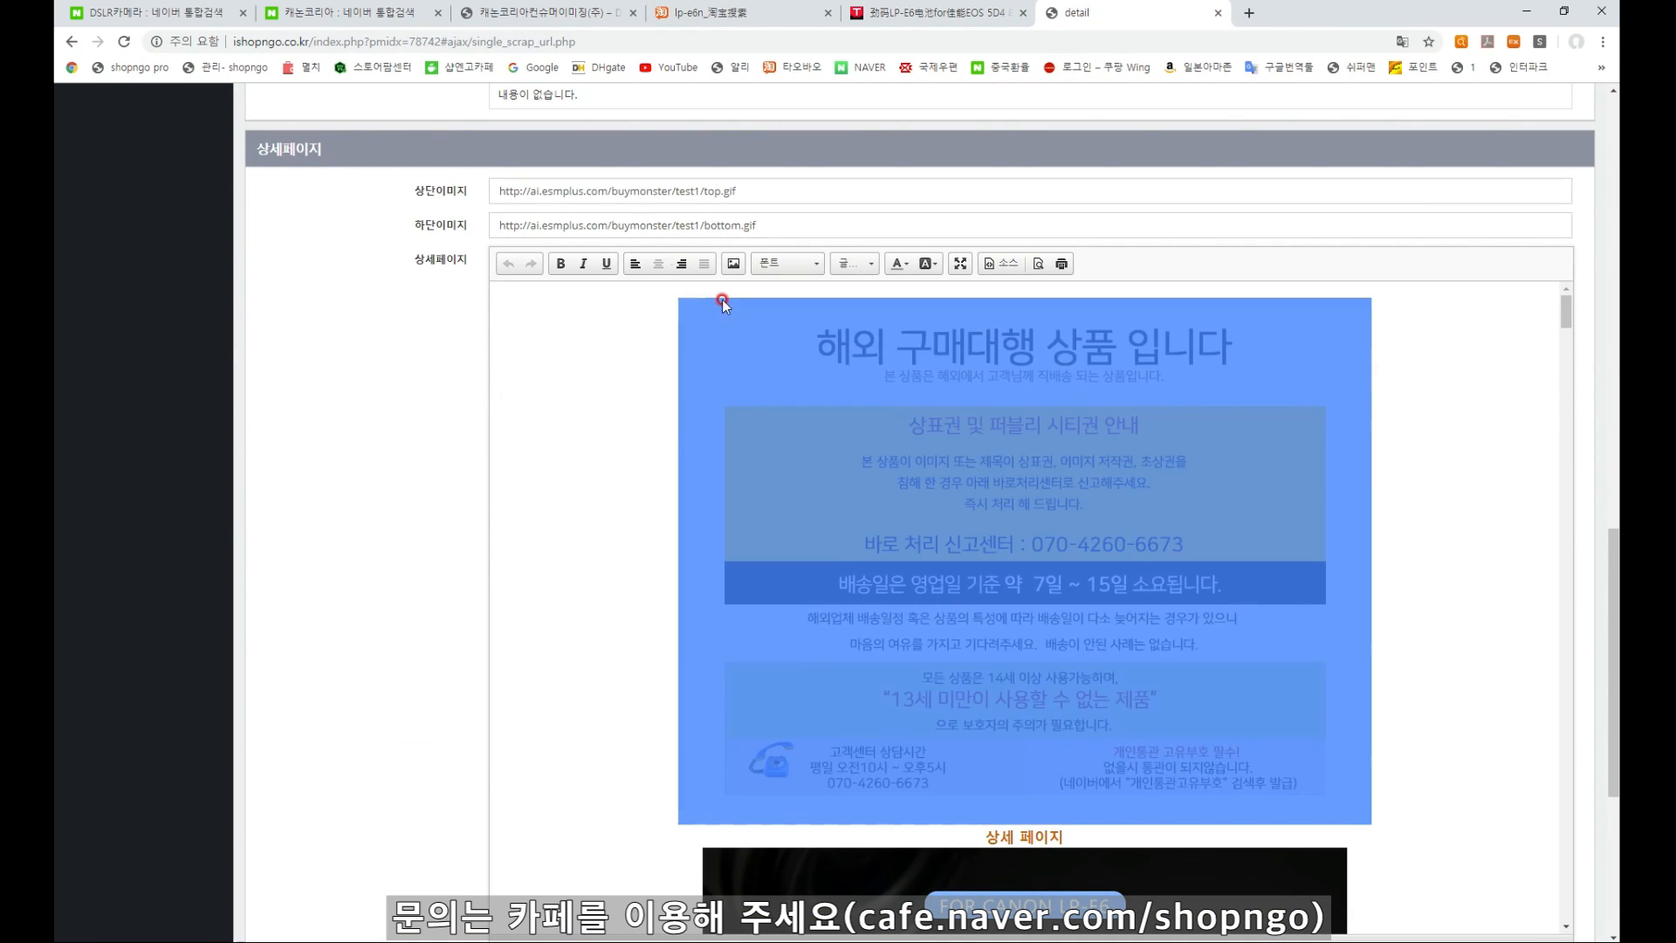
pyautogui.click(1441, 400)
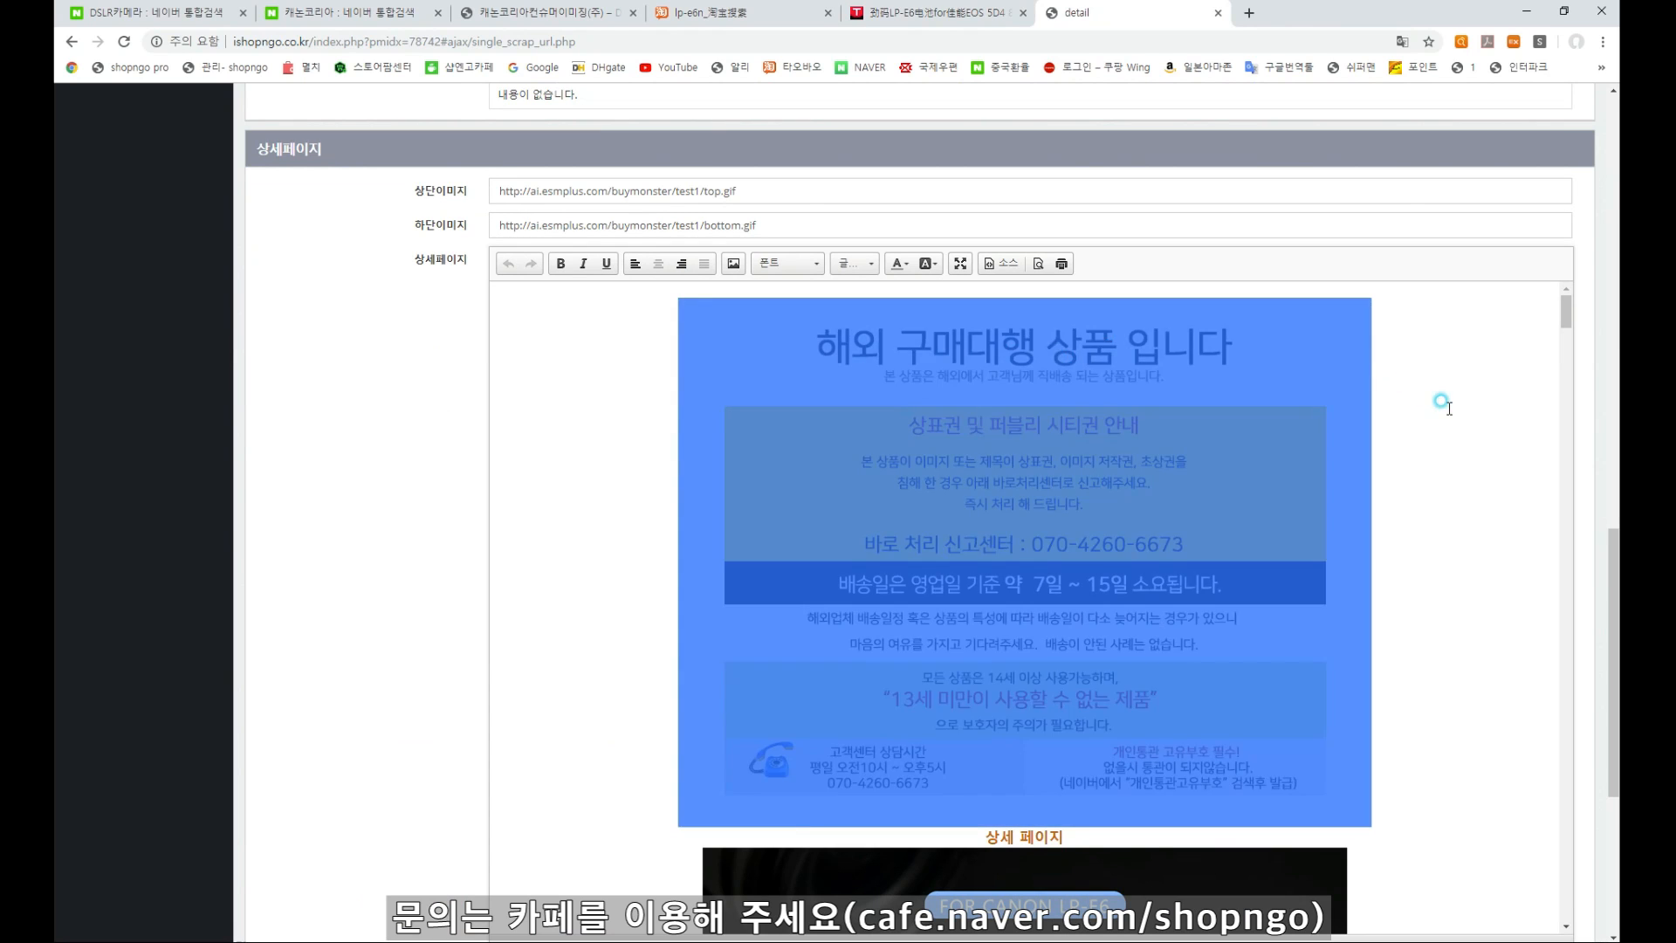
pyautogui.click(635, 190)
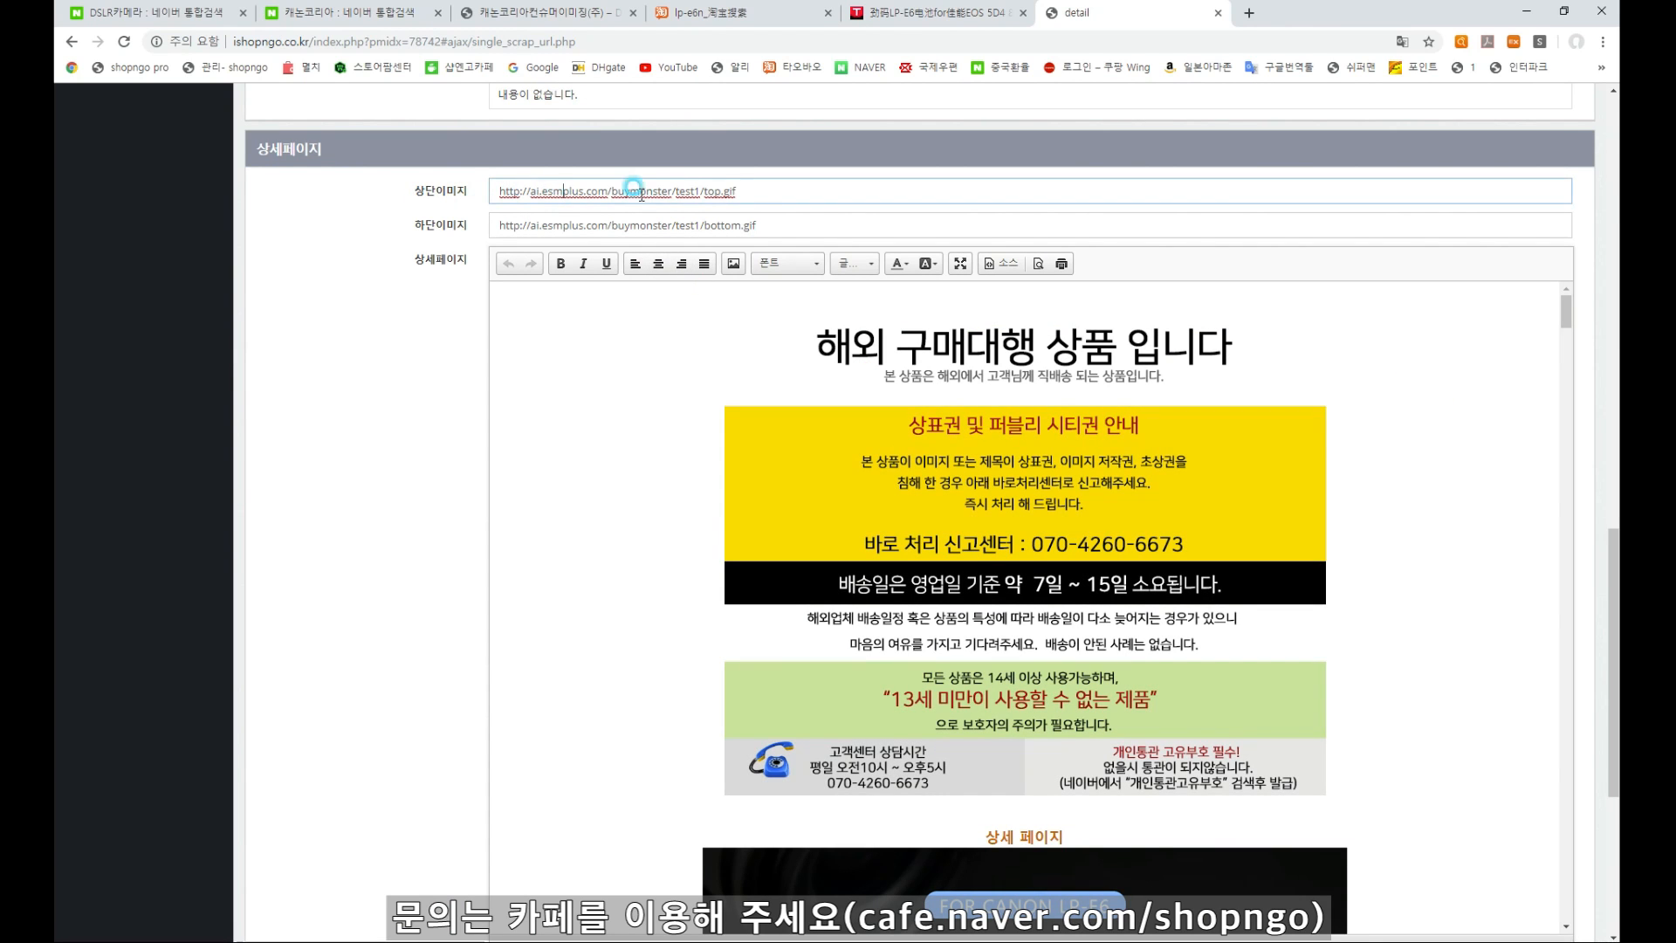
pyautogui.click(979, 638)
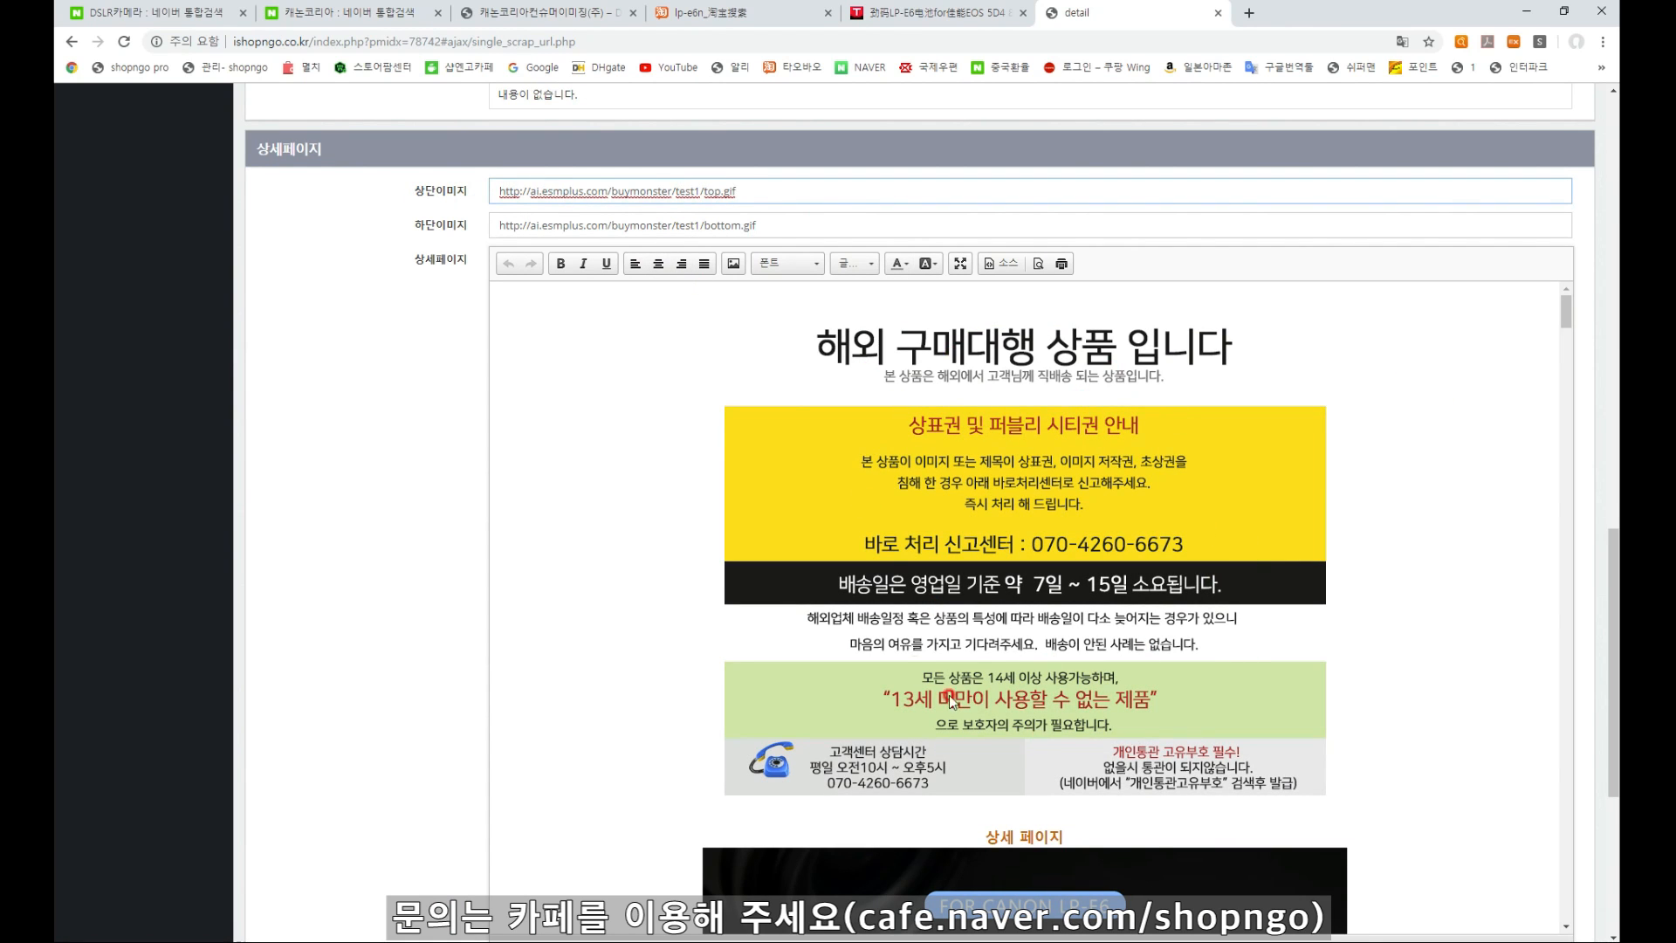
pyautogui.click(1198, 674)
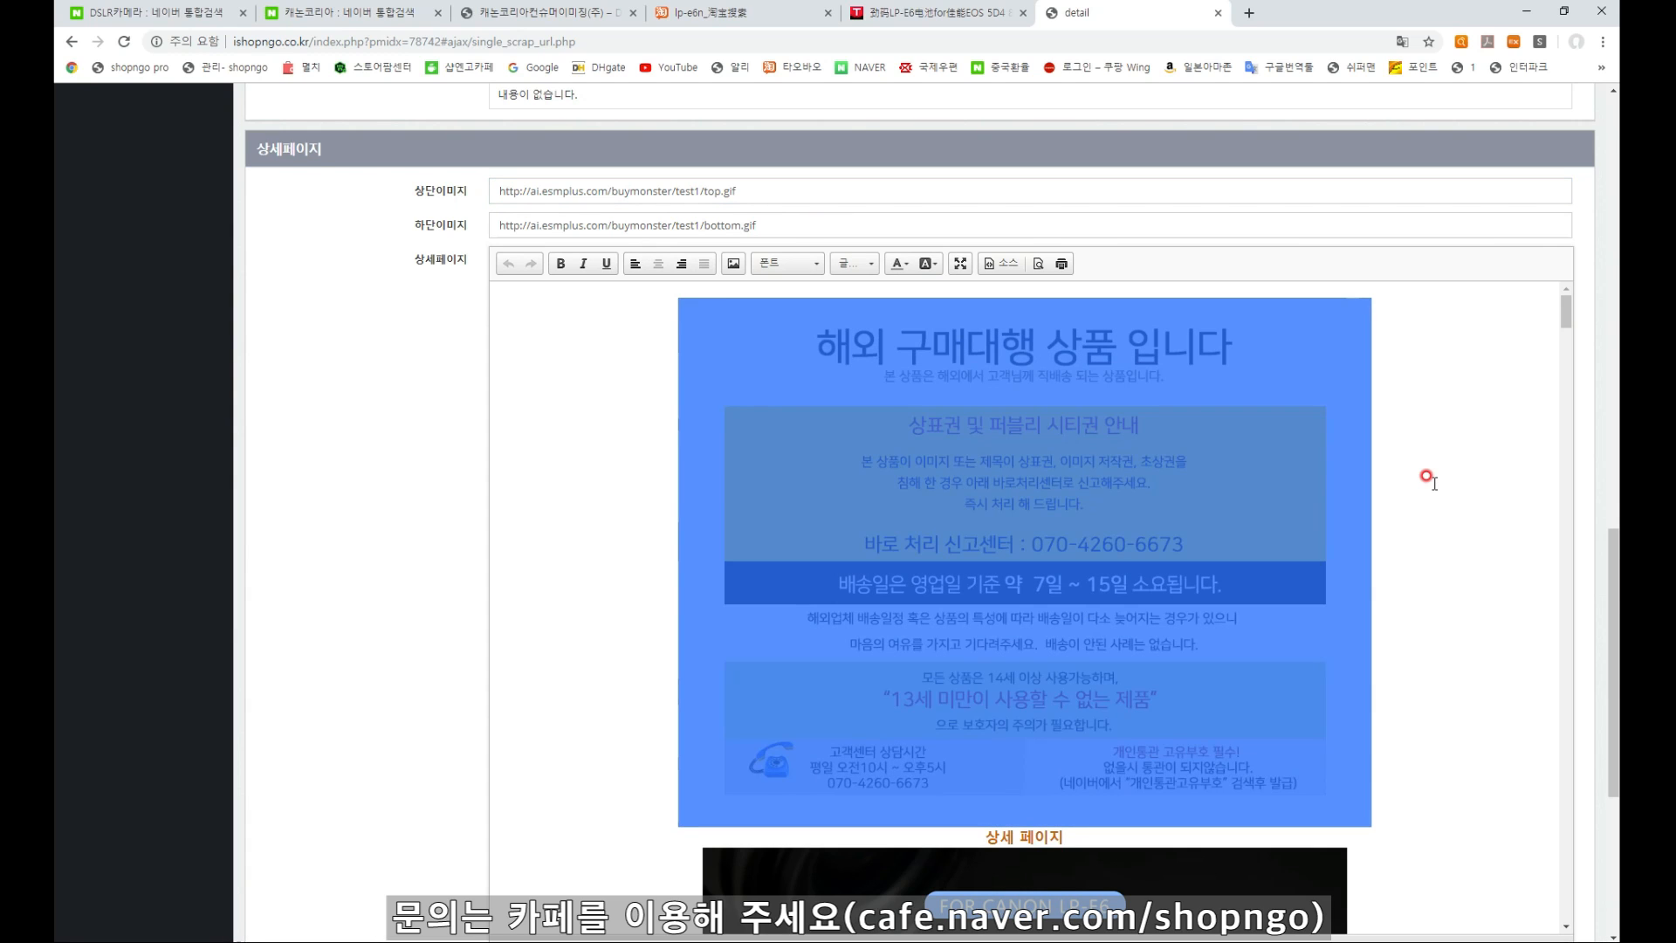
pyautogui.click(1098, 493)
pyautogui.click(1026, 574)
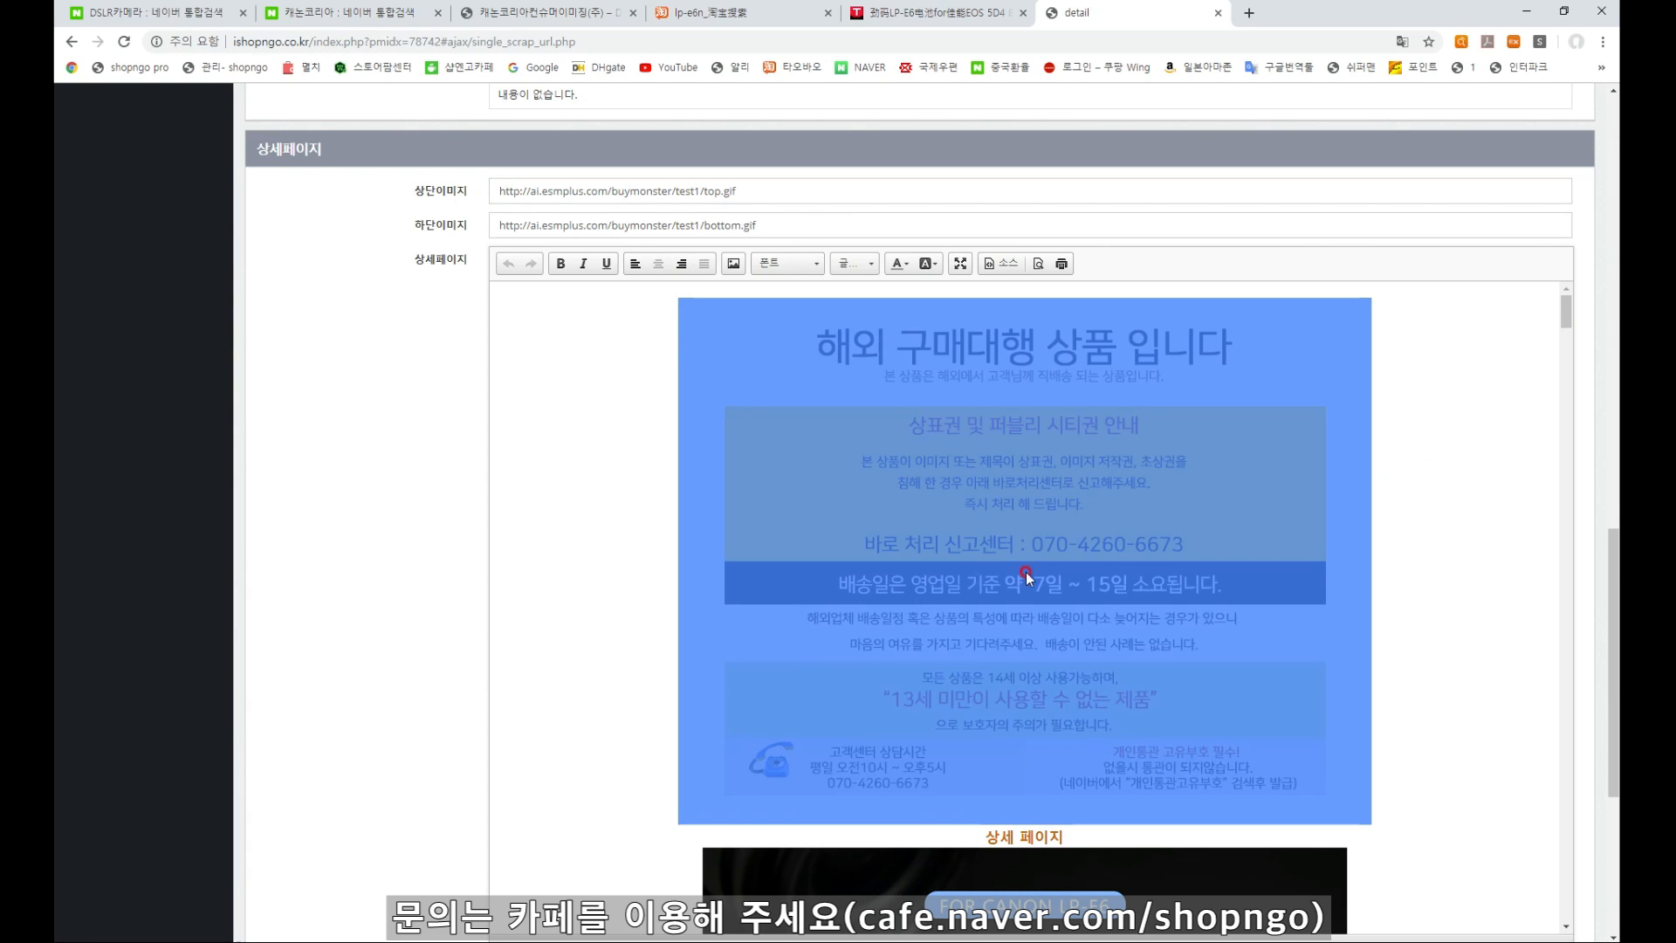
pyautogui.click(1082, 608)
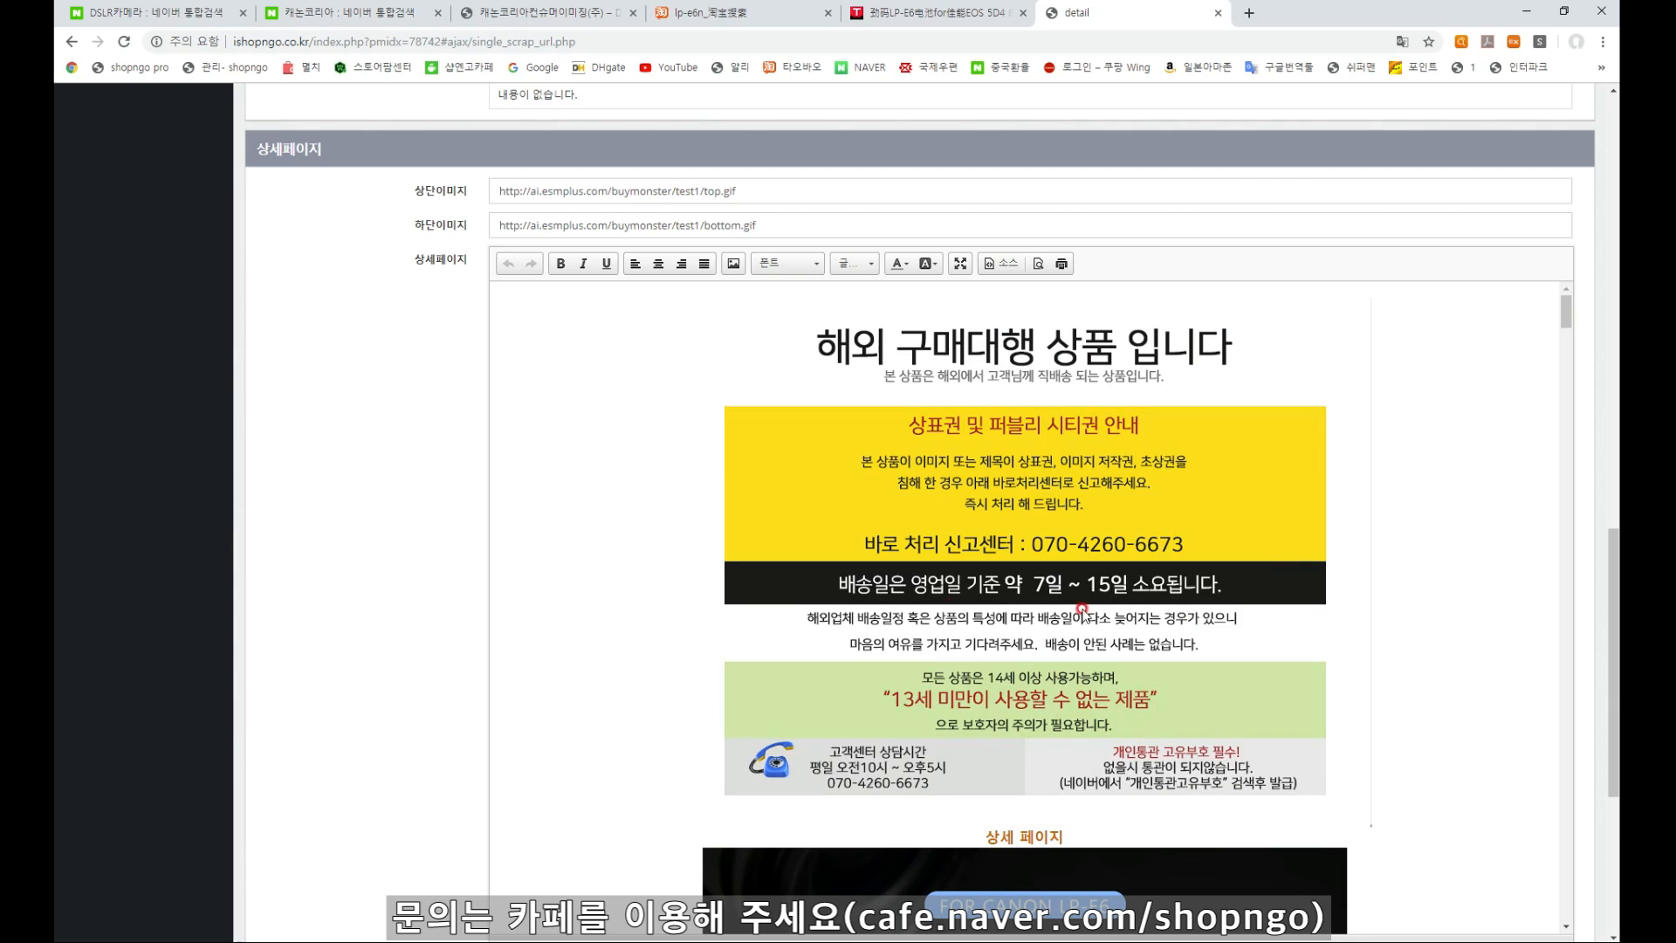
# Look through the detail page down to the closing pre-purchase notice and examine its bottom image address
pyautogui.scroll(-3, 567, 445)
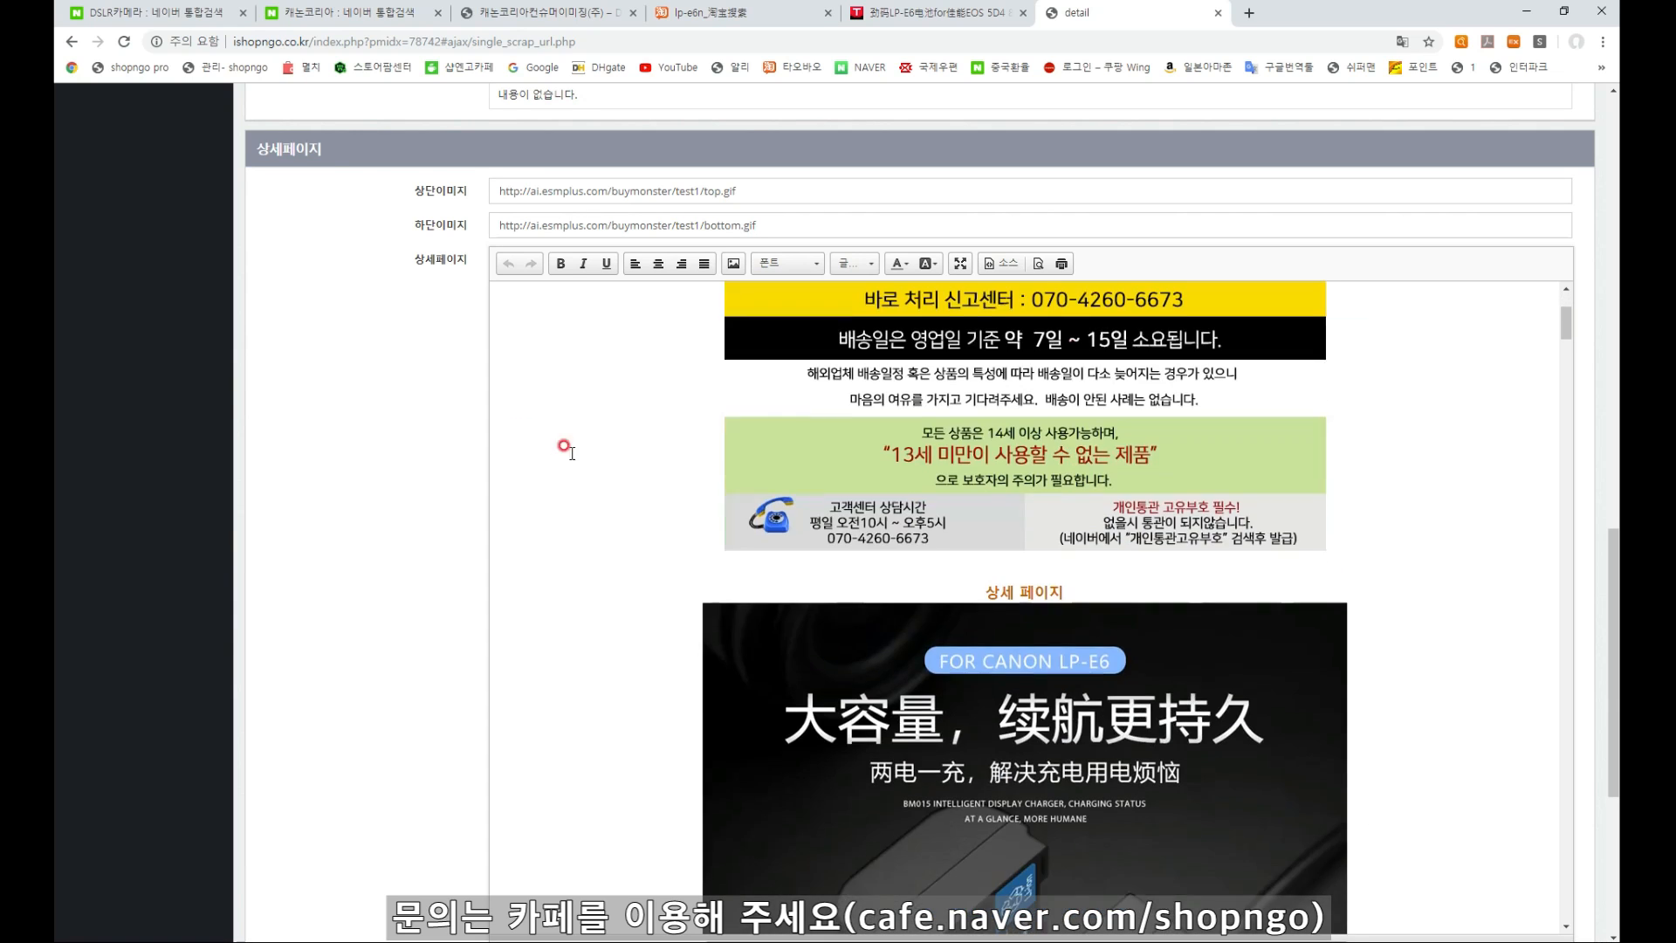
pyautogui.click(1144, 672)
pyautogui.click(1494, 474)
pyautogui.moveTo(1562, 341); pyautogui.dragTo(1565, 888)
pyautogui.click(472, 338)
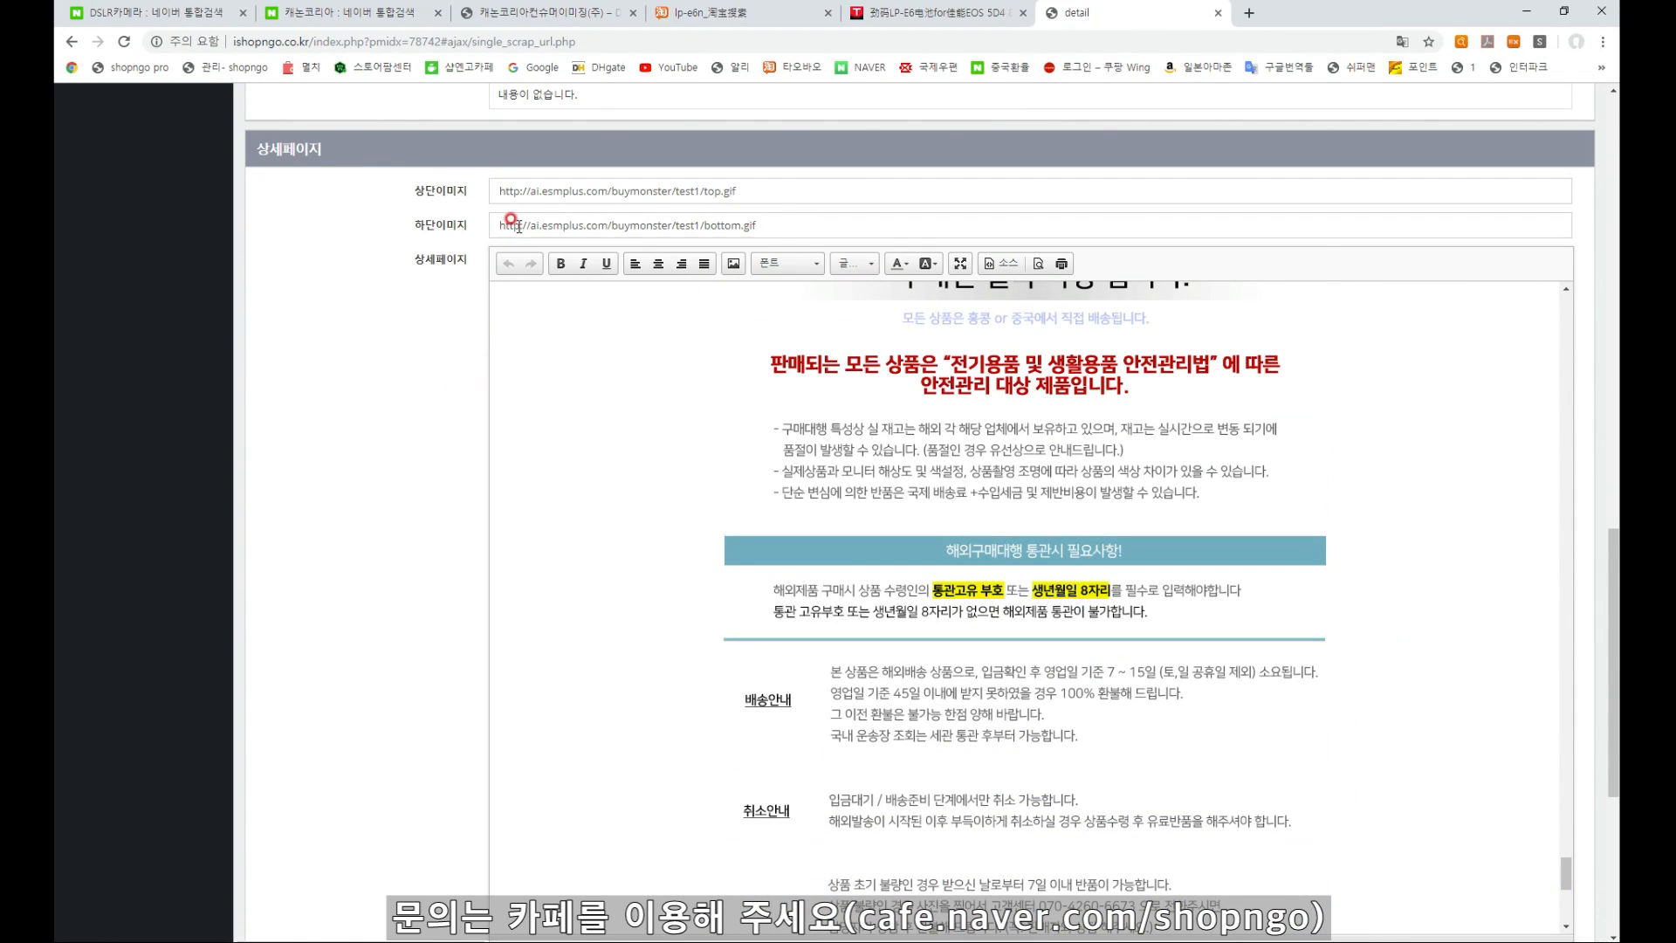
pyautogui.click(1157, 606)
pyautogui.click(1416, 576)
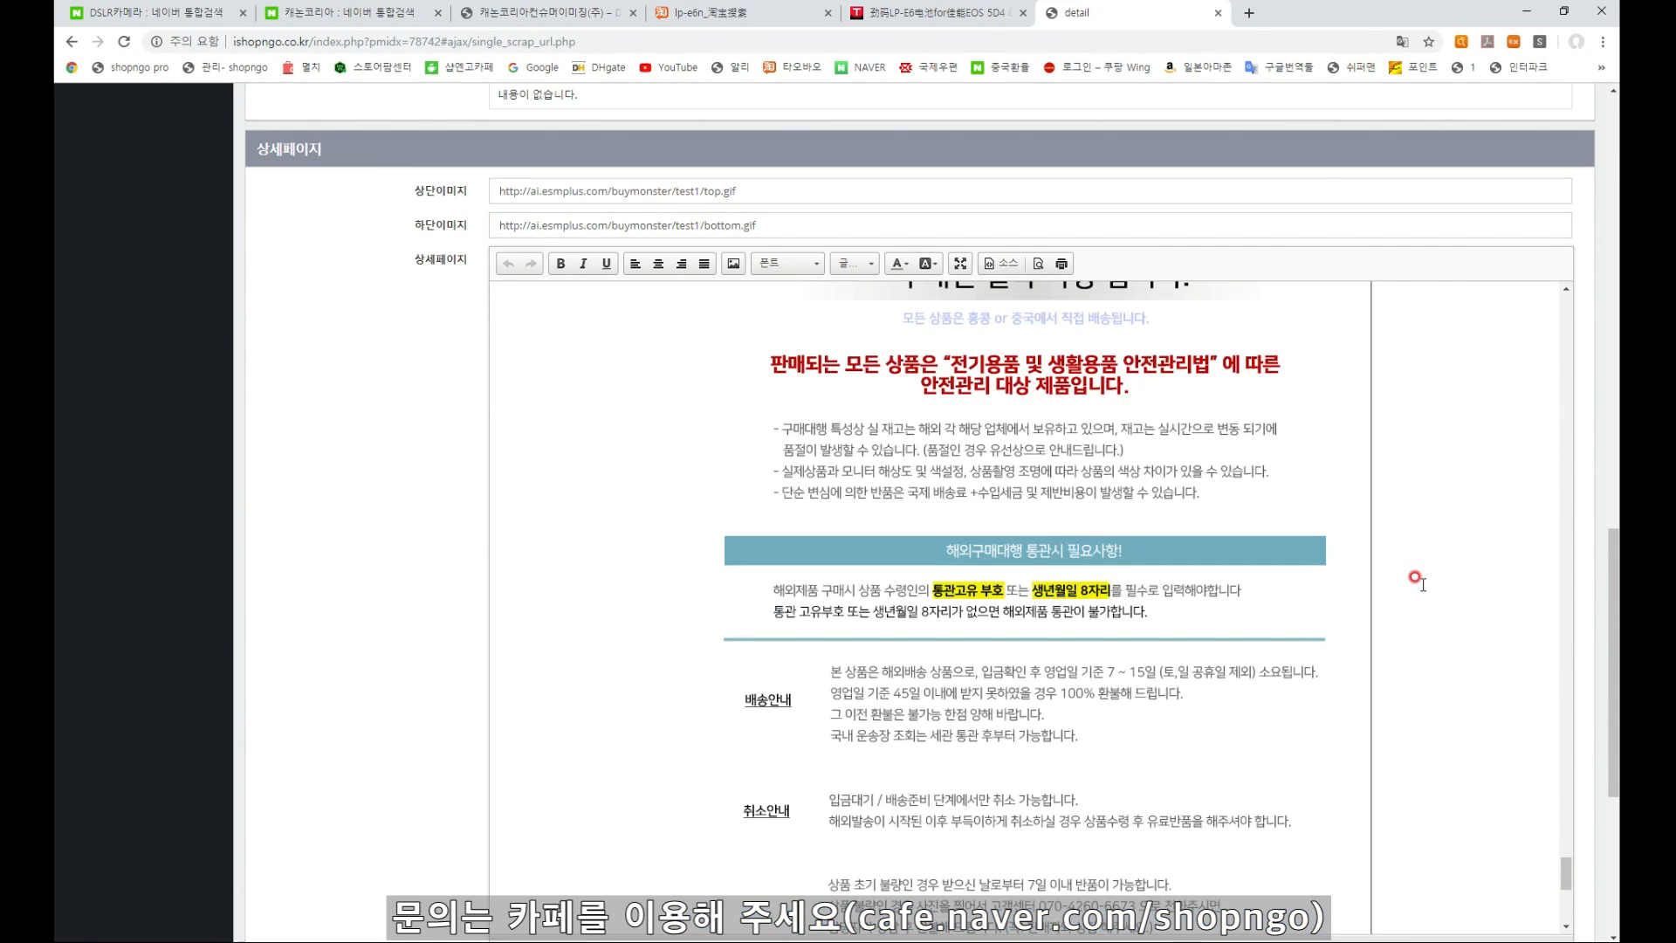
pyautogui.click(776, 717)
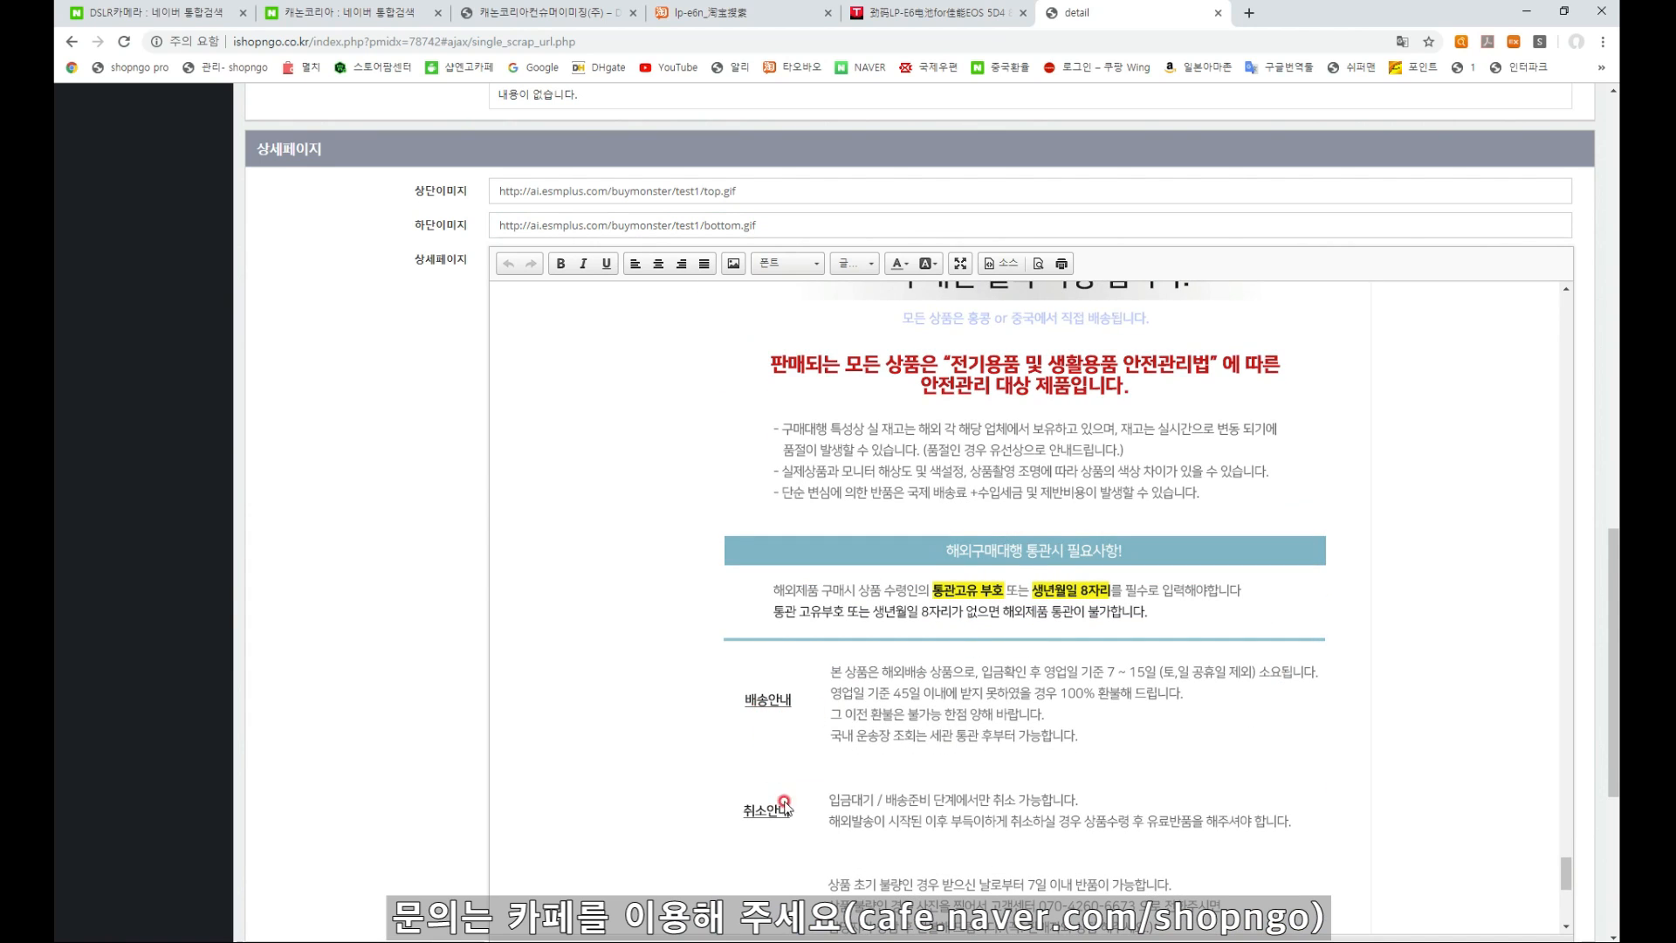
pyautogui.scroll(-3, 784, 804)
pyautogui.scroll(3, 1026, 777)
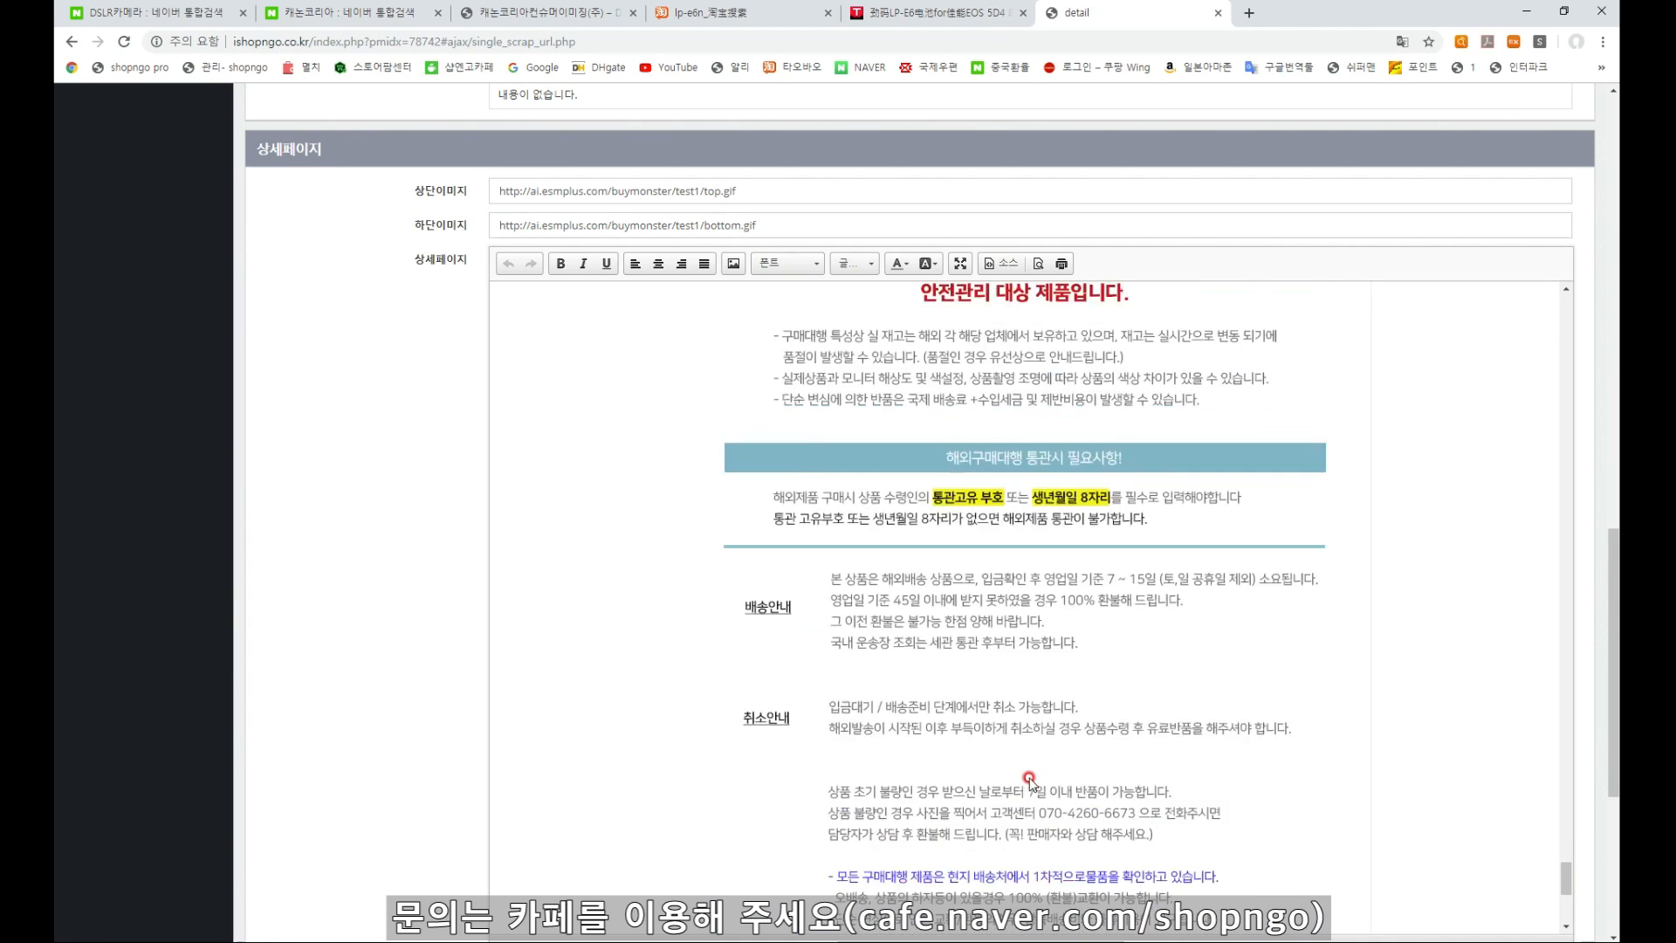
pyautogui.scroll(-1, 1126, 524)
pyautogui.click(1134, 508)
pyautogui.scroll(3, 1405, 624)
pyautogui.click(1022, 626)
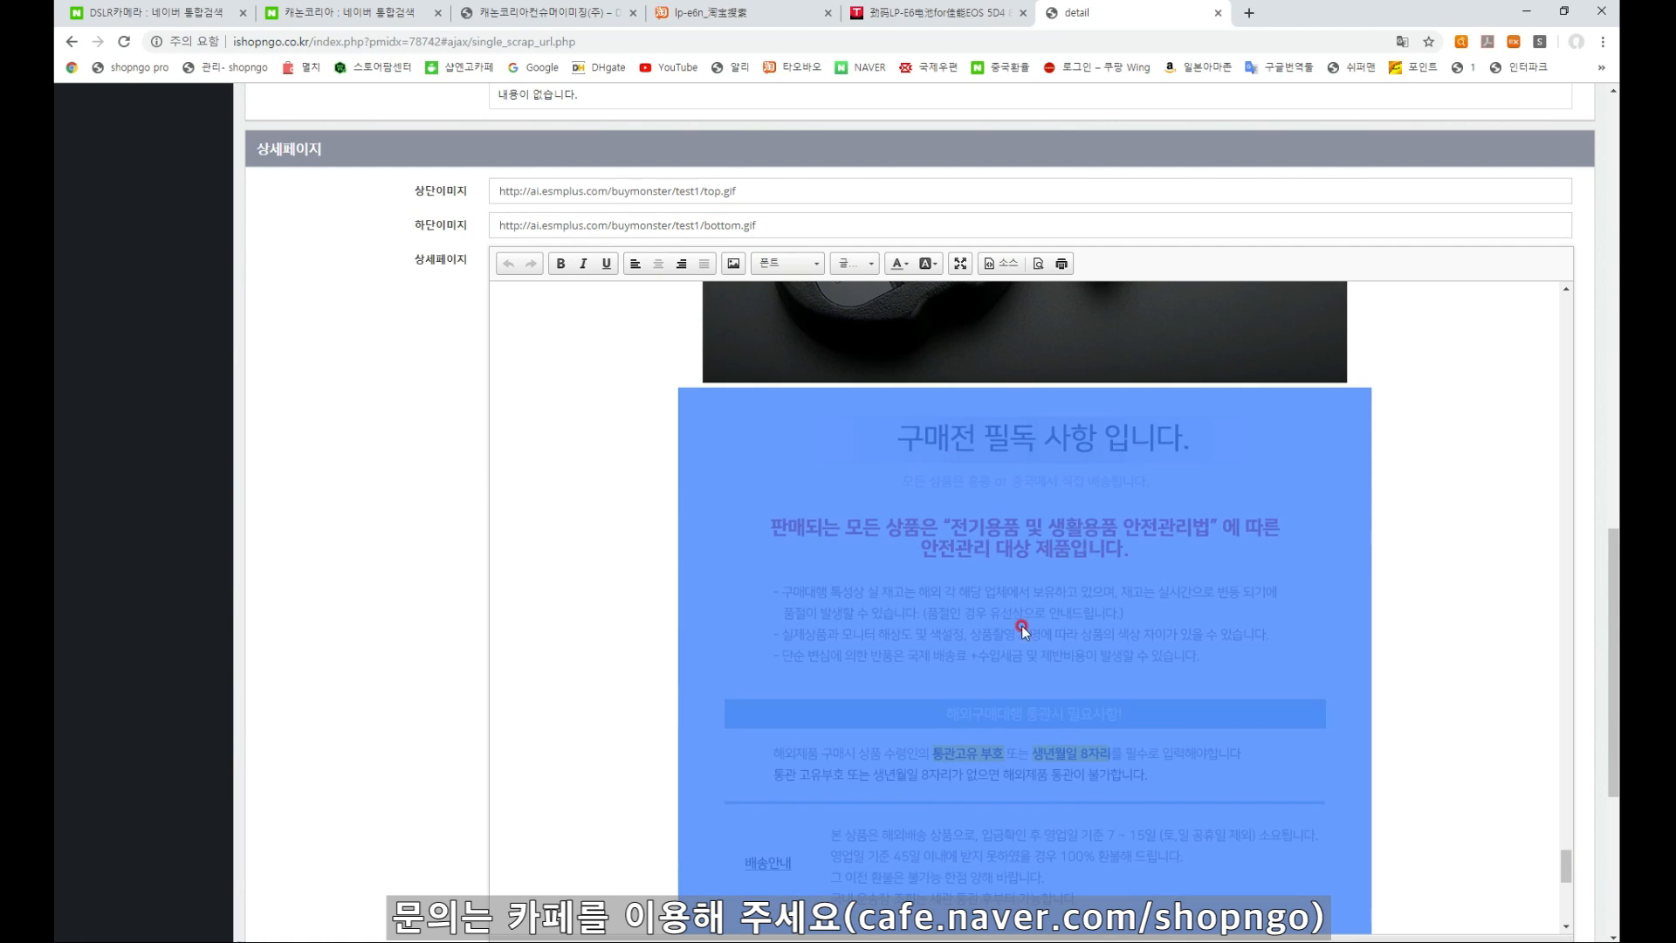
pyautogui.click(667, 223)
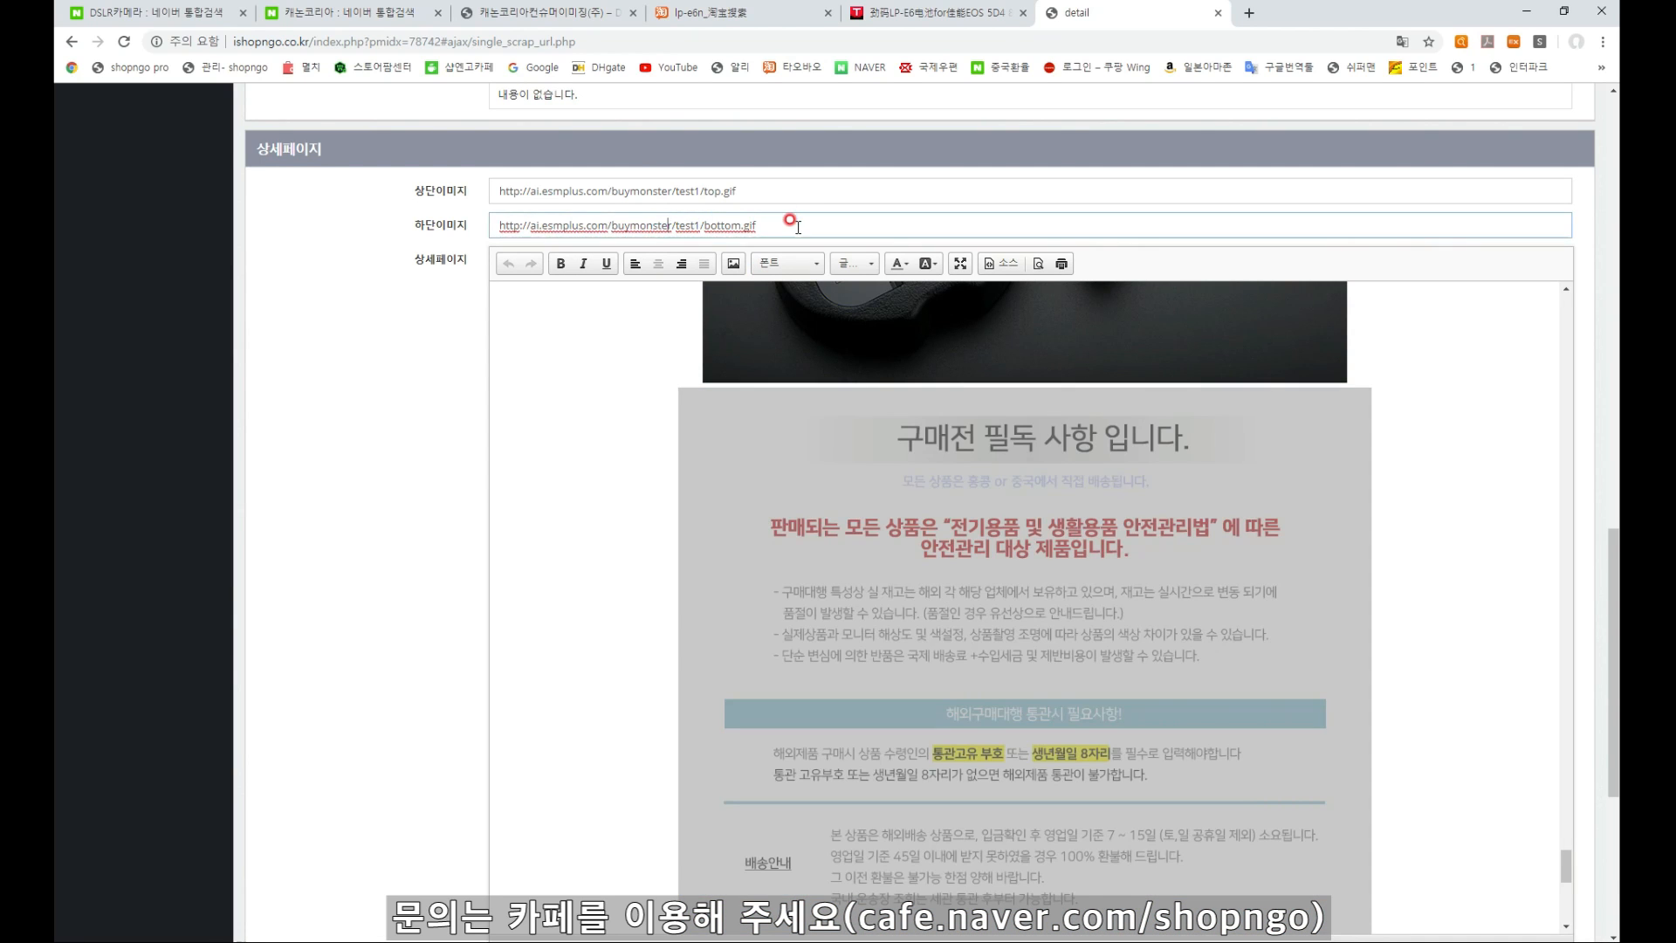
pyautogui.moveTo(782, 221); pyautogui.dragTo(367, 218)
pyautogui.click(403, 225)
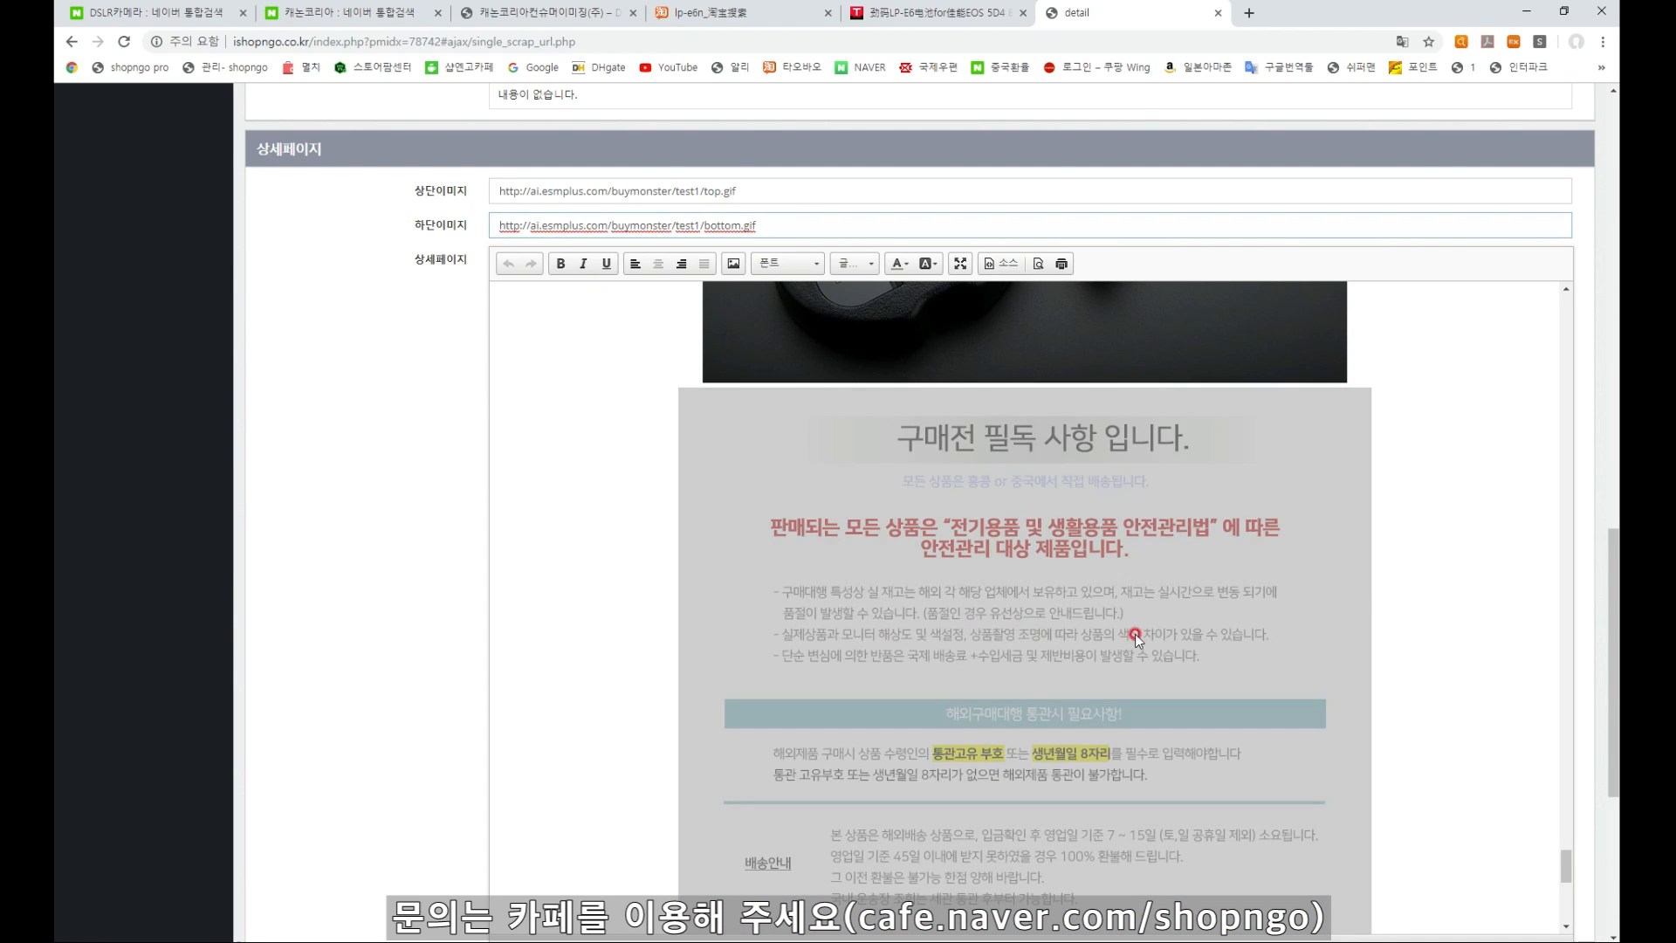
# Check the marketplace registration list below the detail page, then return to the category section
pyautogui.click(1588, 657)
pyautogui.scroll(-4, 1587, 663)
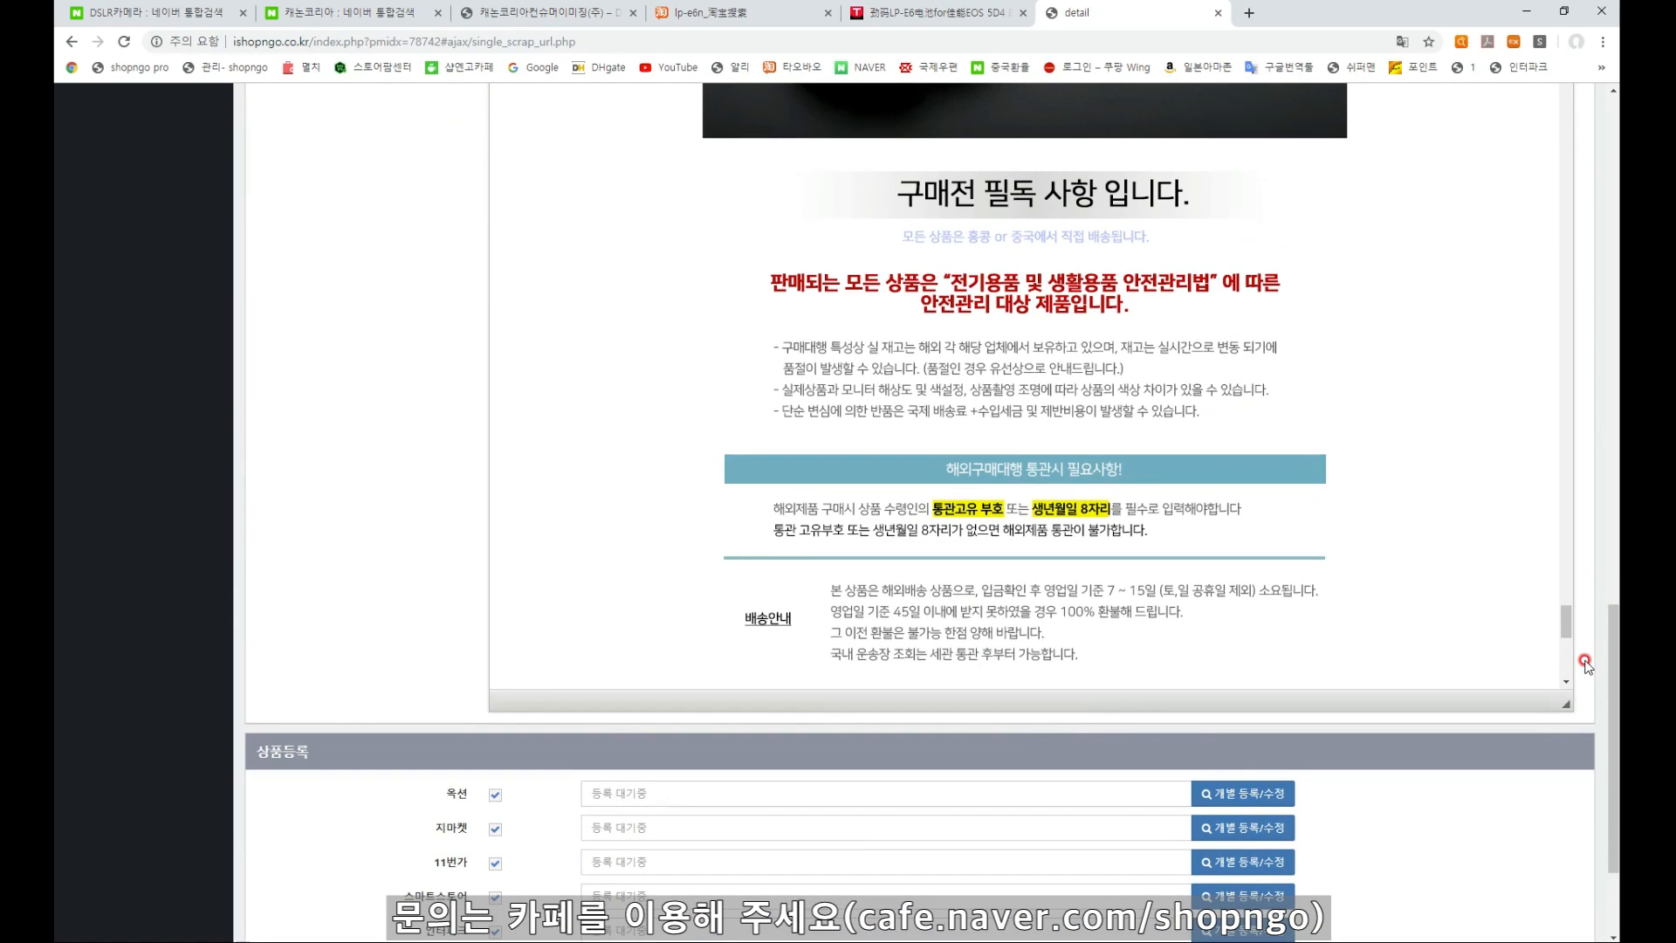
pyautogui.moveTo(1569, 541); pyautogui.dragTo(1569, 572)
pyautogui.scroll(10, 1569, 573)
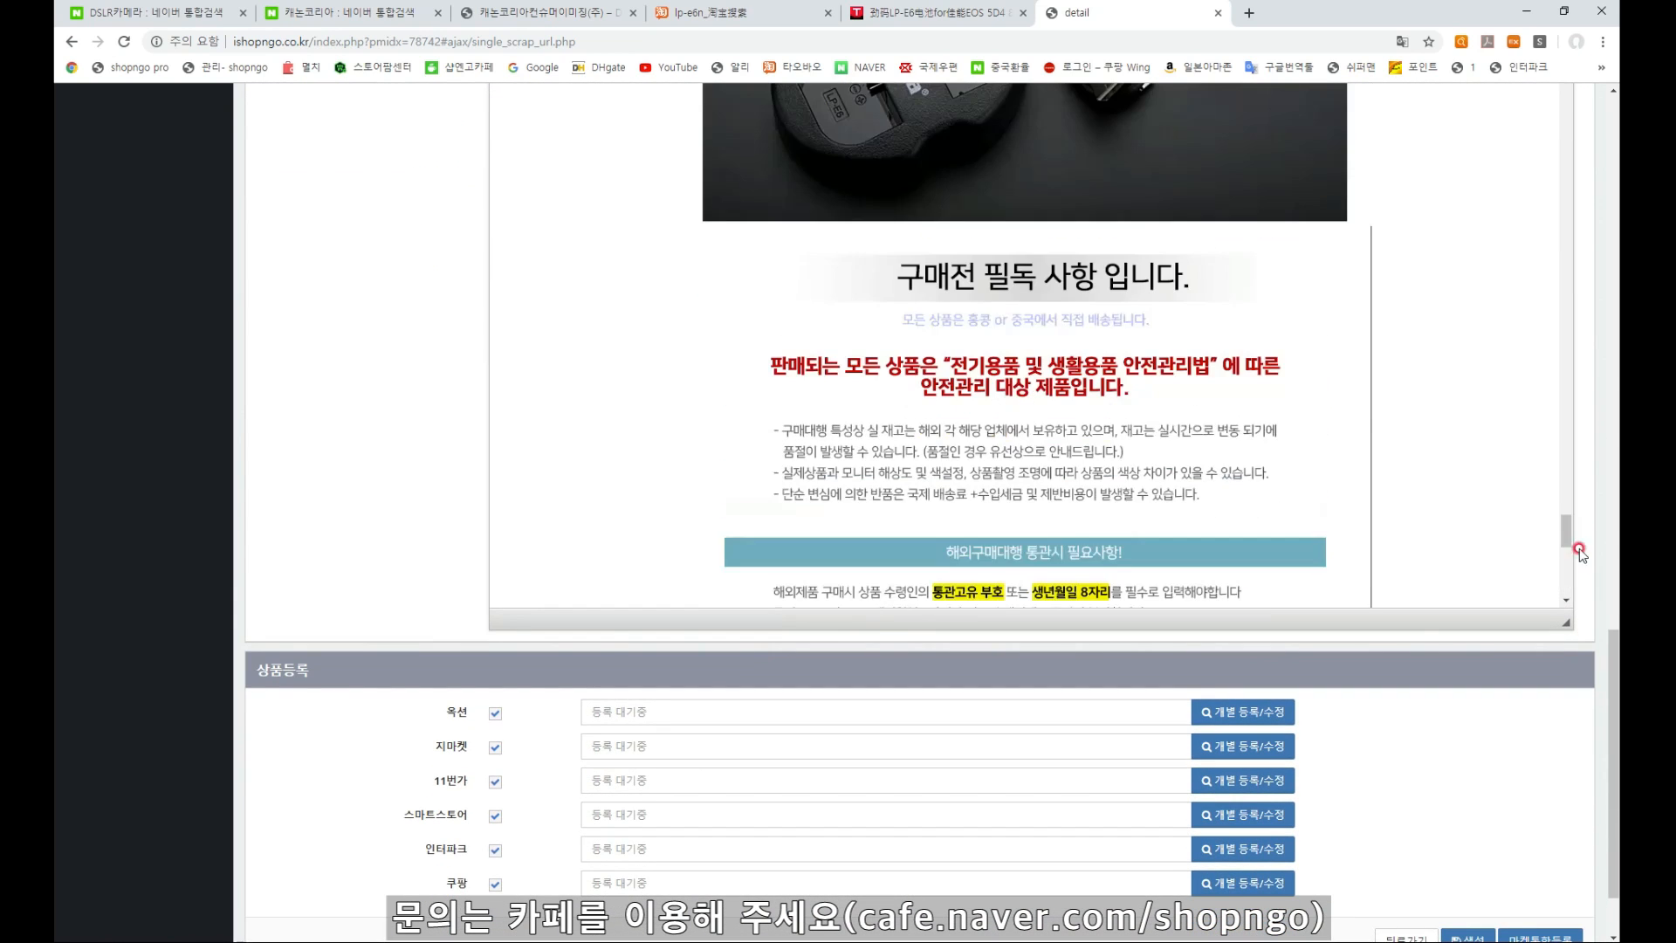
pyautogui.scroll(4, 1578, 552)
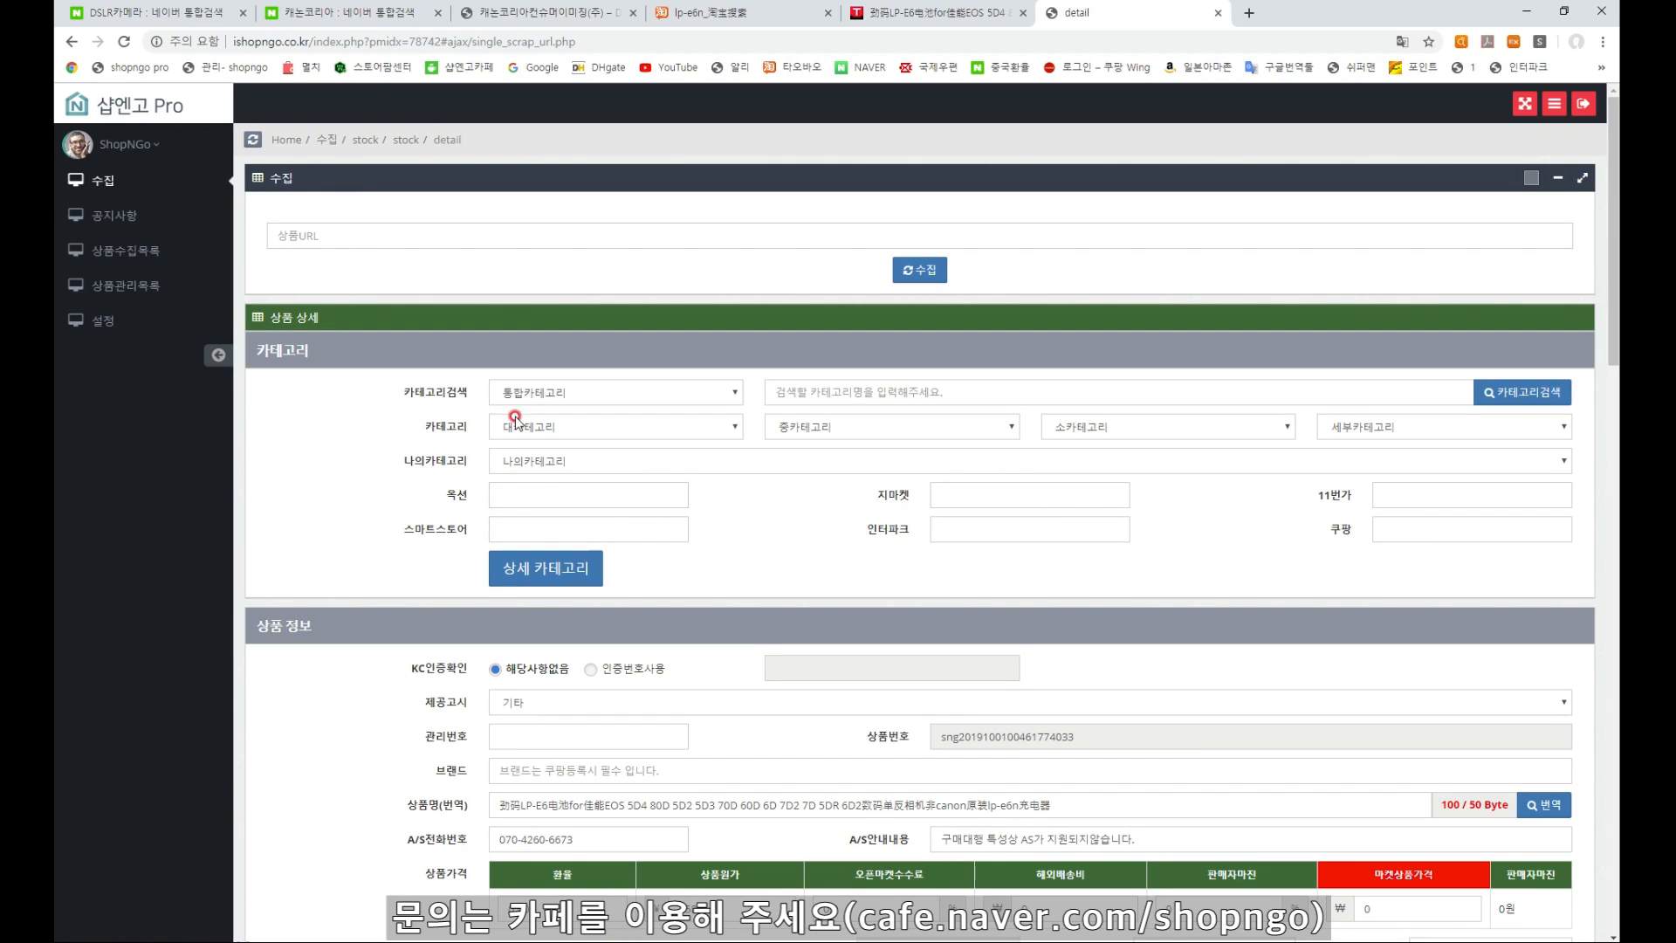
# Look over the per-marketplace category fields for 옥션, 스마트스토어, 지마켓 and 인터파크
pyautogui.click(533, 492)
pyautogui.click(557, 529)
pyautogui.click(1004, 499)
pyautogui.click(976, 529)
pyautogui.click(621, 504)
pyautogui.click(637, 523)
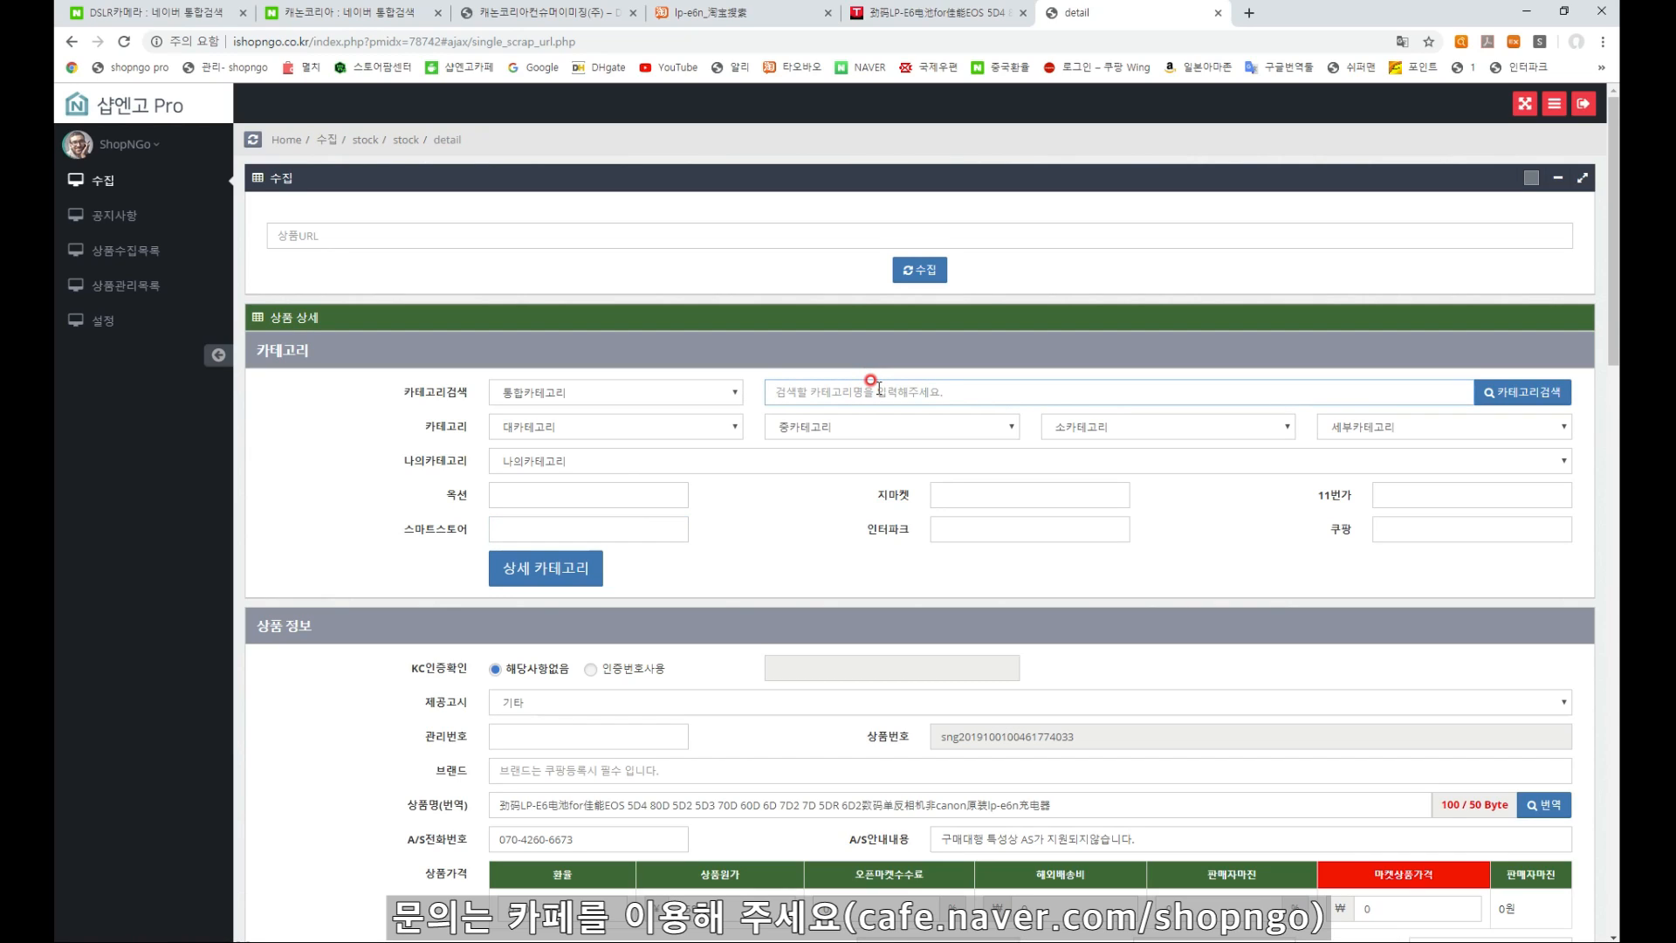
# Search the integrated categories for 배터리 and assign 카메라 > 전용배터리 > 캐논 to the product
pyautogui.write('배터리')
pyautogui.click(1519, 392)
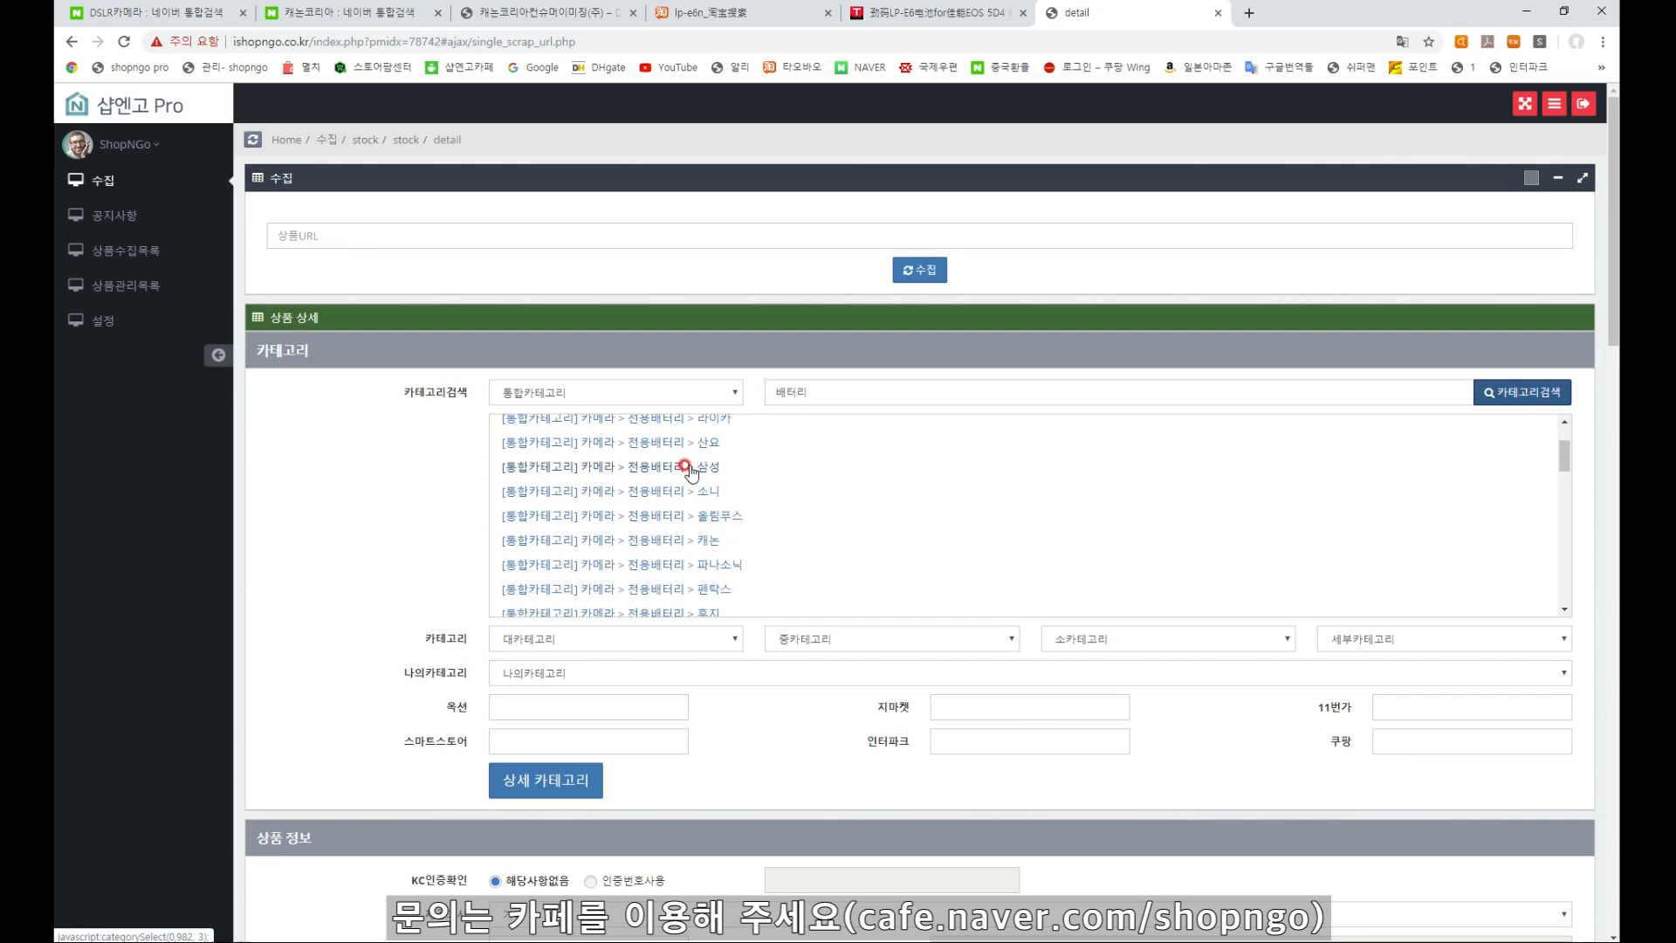
pyautogui.click(705, 543)
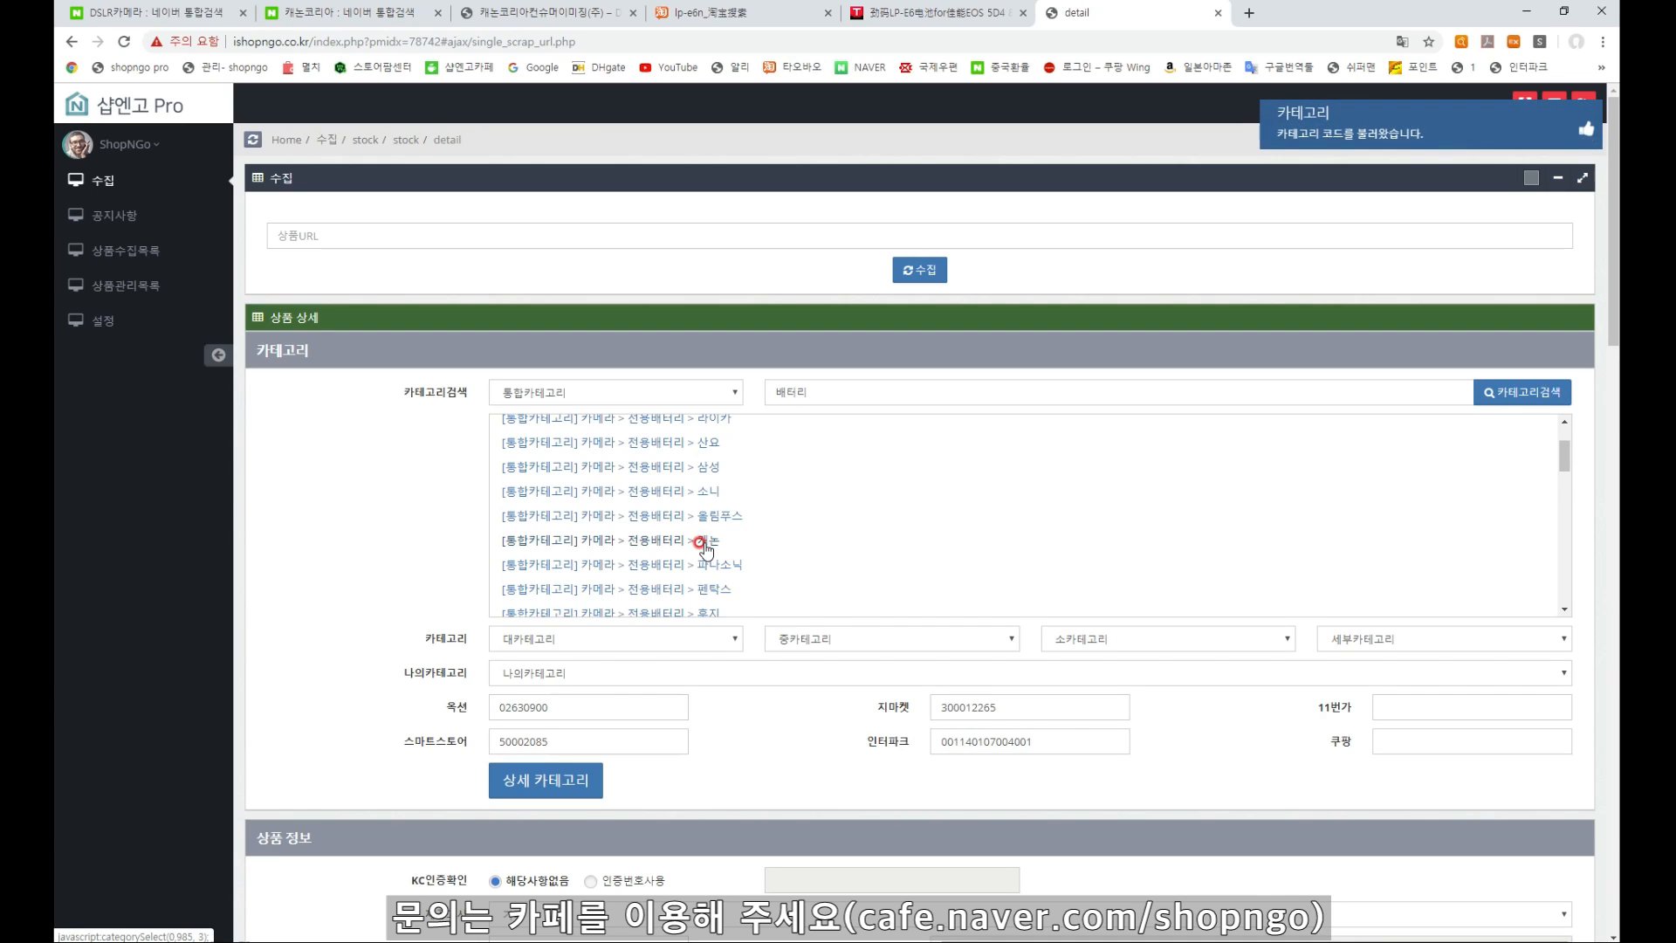
# Check the category code fields for 옥션, 스마트스토어, 지마켓, 인터파크, 11번가 and 쿠팡
pyautogui.scroll(-2, 724, 563)
pyautogui.click(677, 711)
pyautogui.click(692, 741)
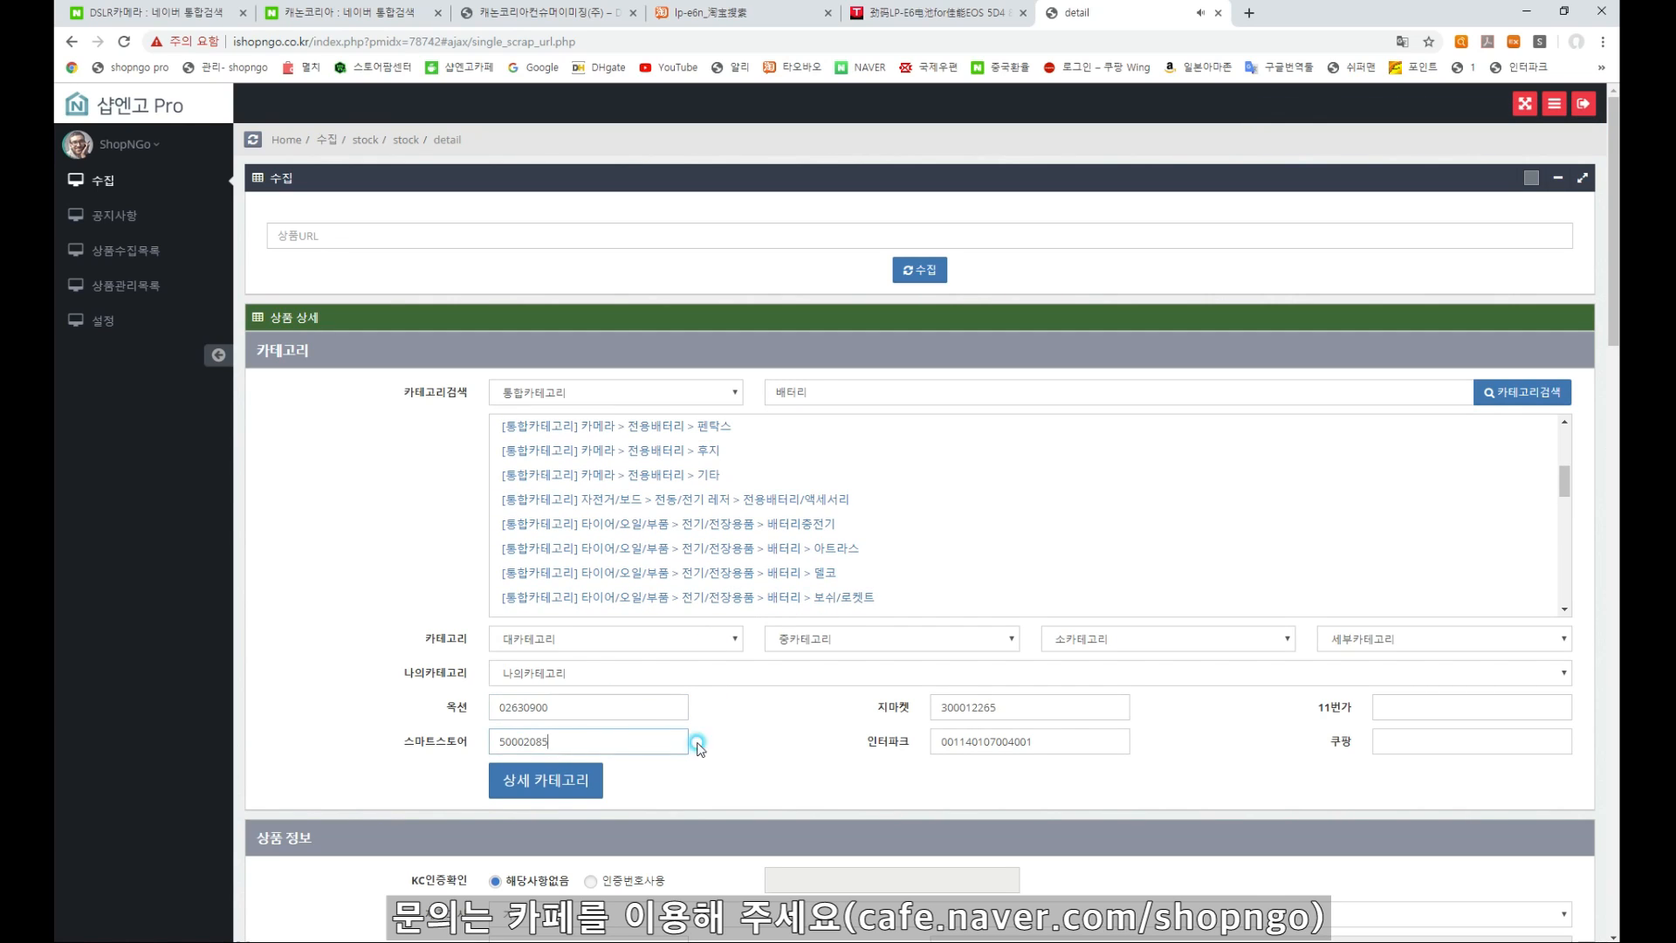
pyautogui.click(1054, 707)
pyautogui.click(1066, 741)
pyautogui.click(1414, 741)
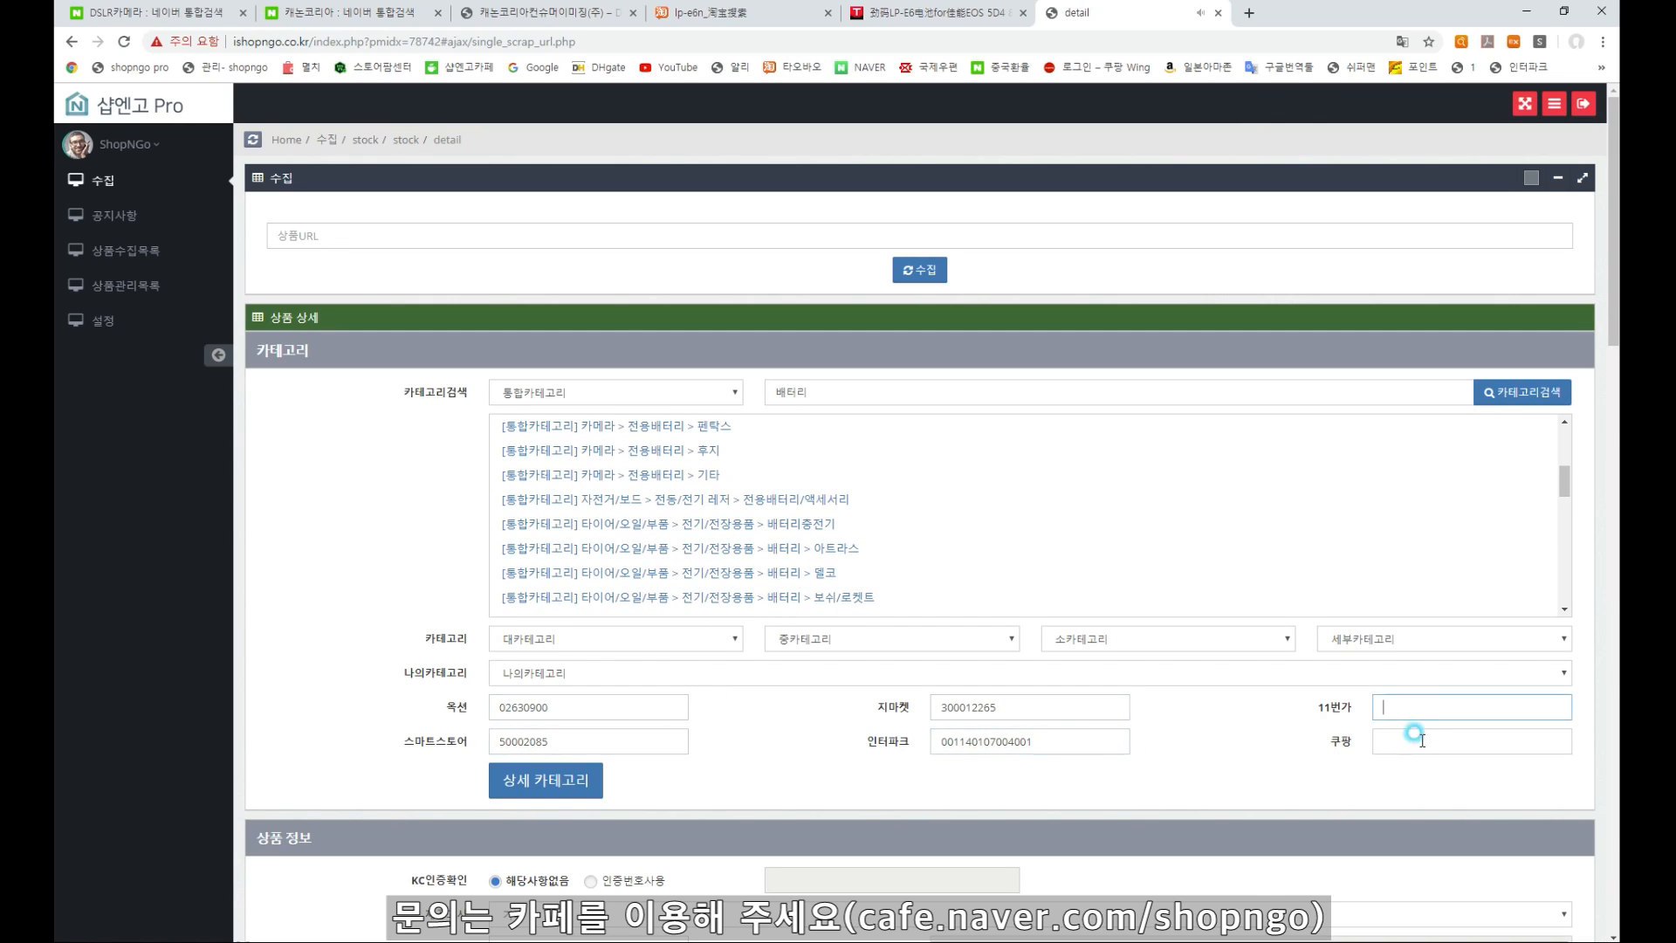
pyautogui.scroll(-2, 1231, 740)
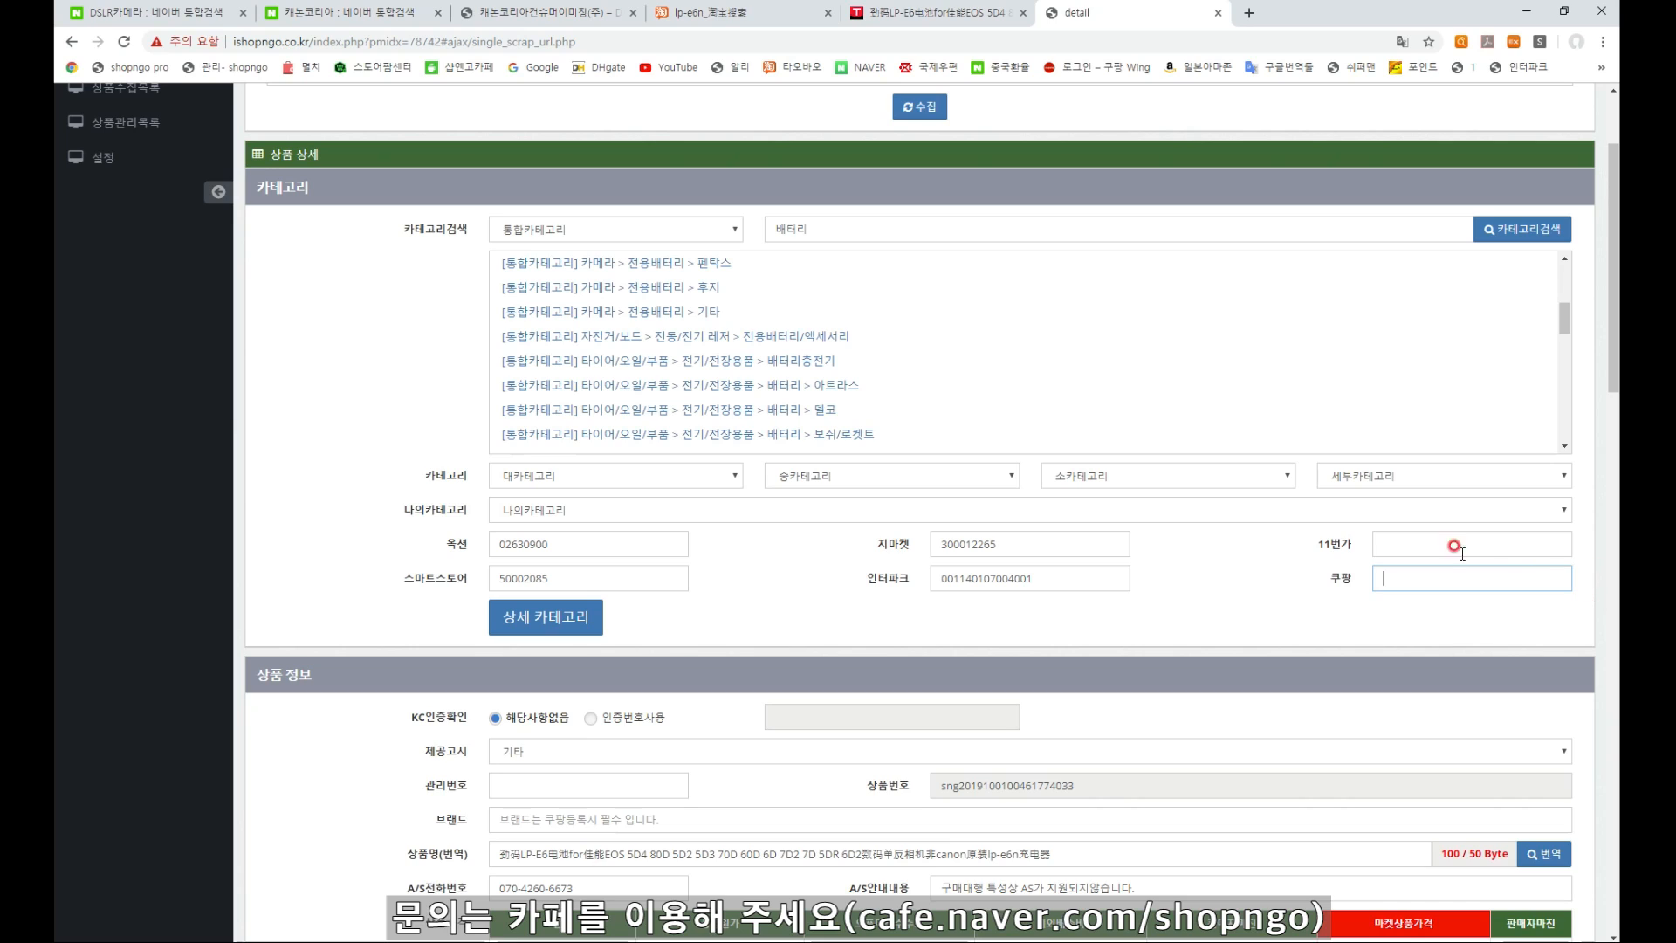
pyautogui.click(1582, 599)
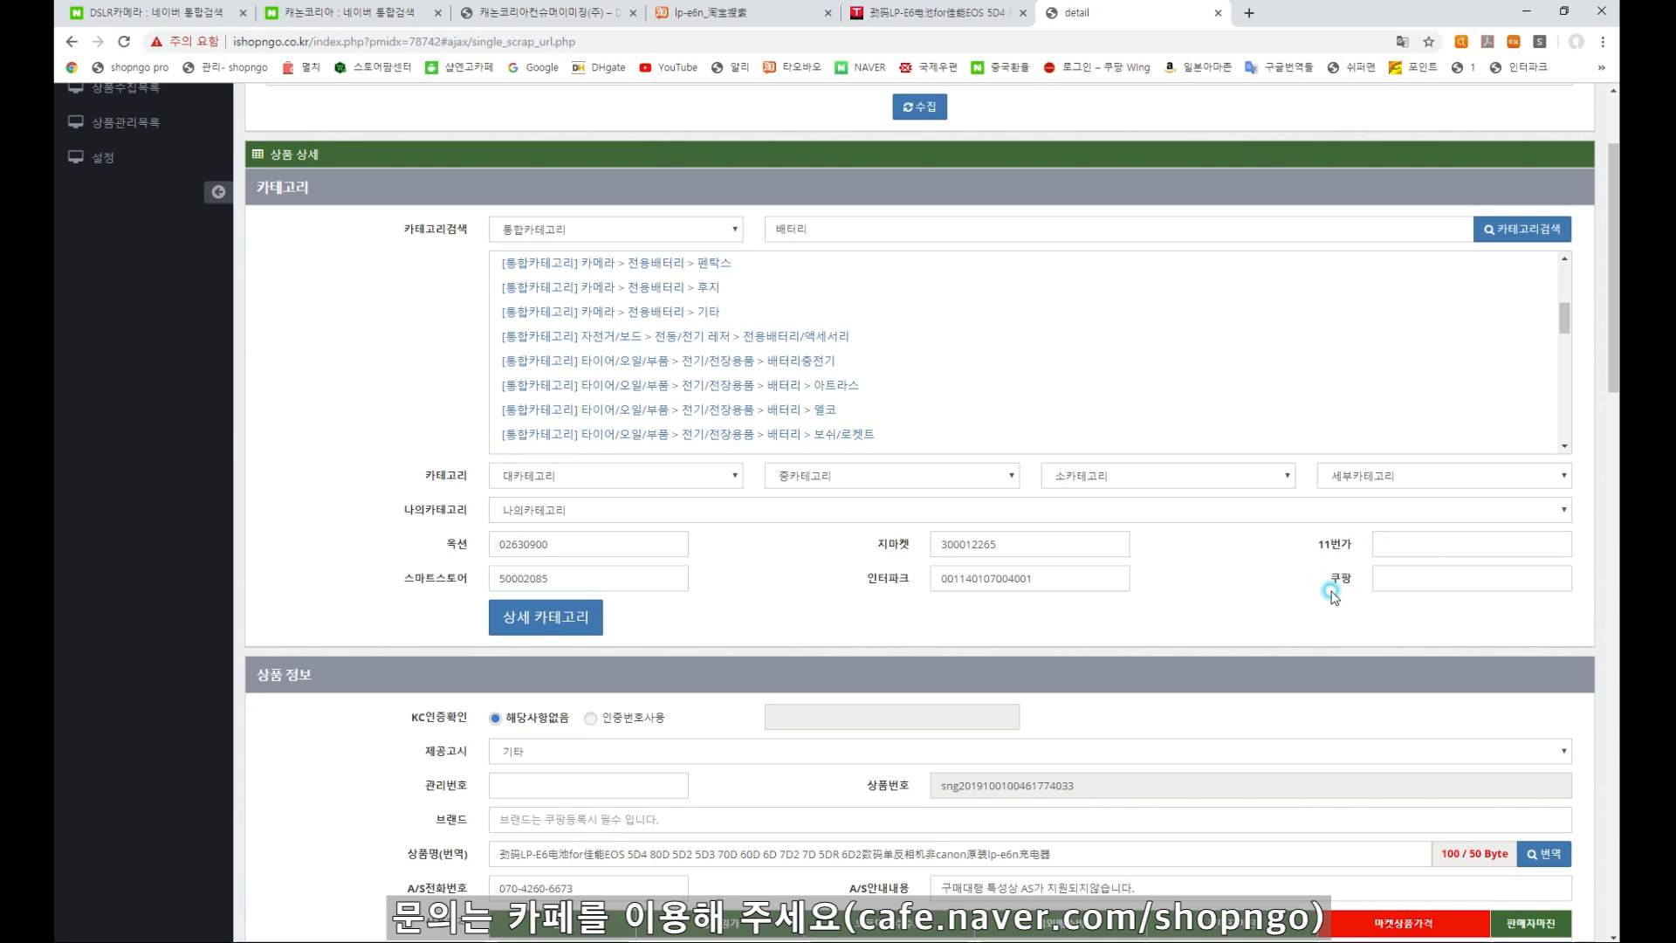
pyautogui.click(1445, 543)
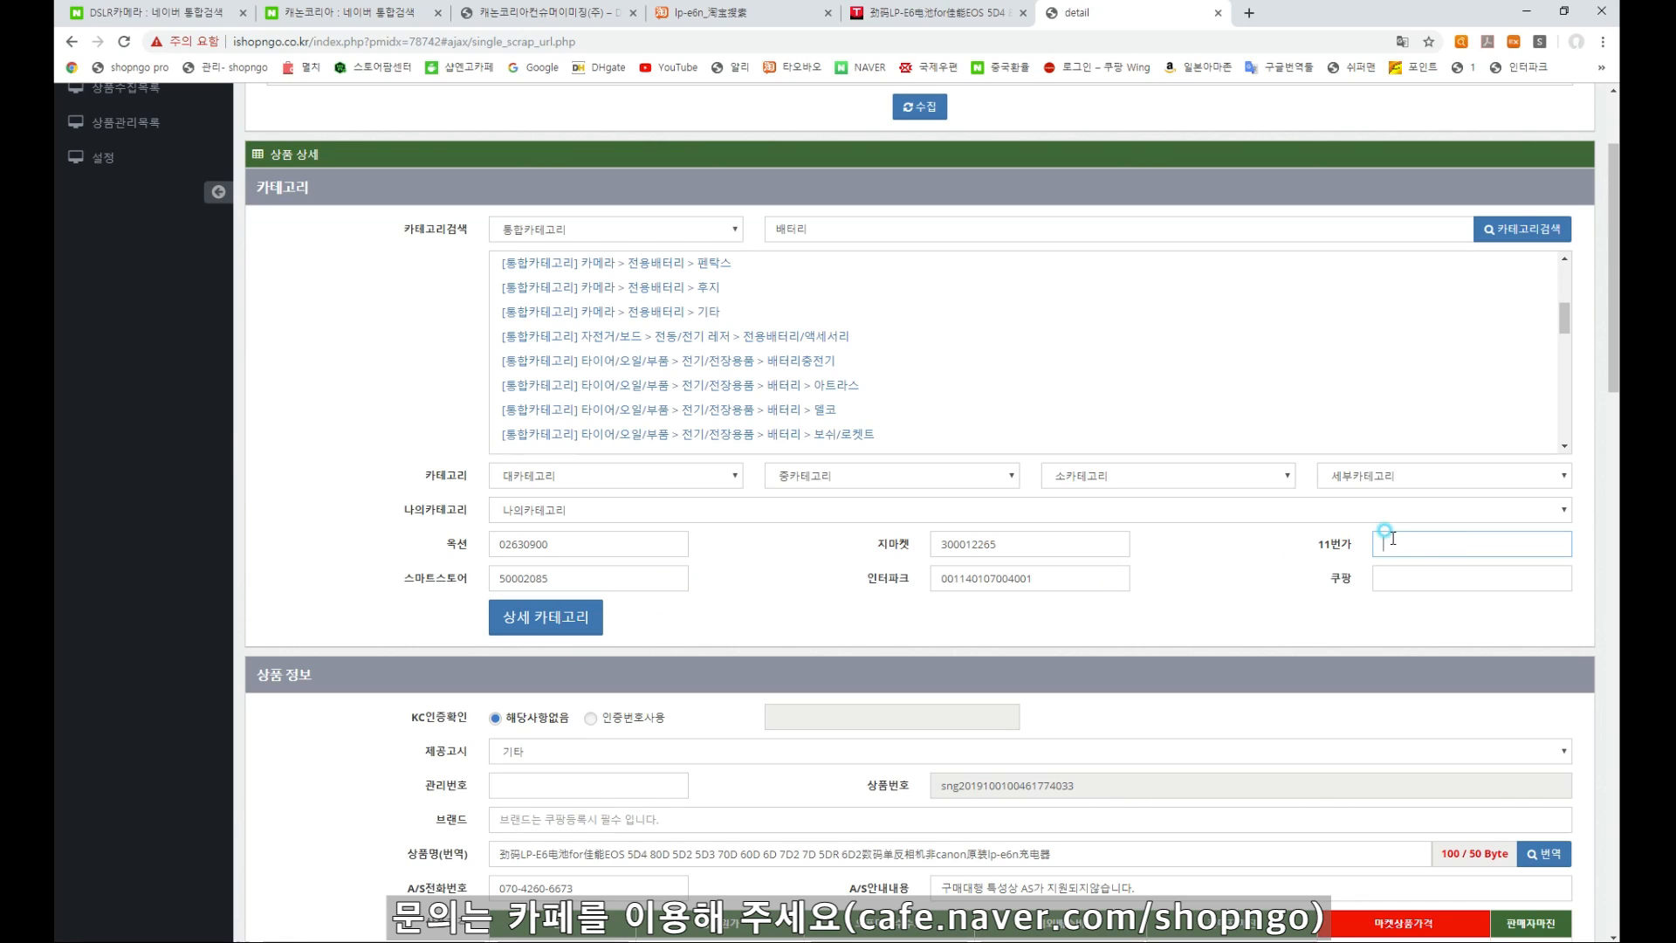
# Open the detailed category settings and look through the 11번가 category list down to its page count
pyautogui.click(534, 617)
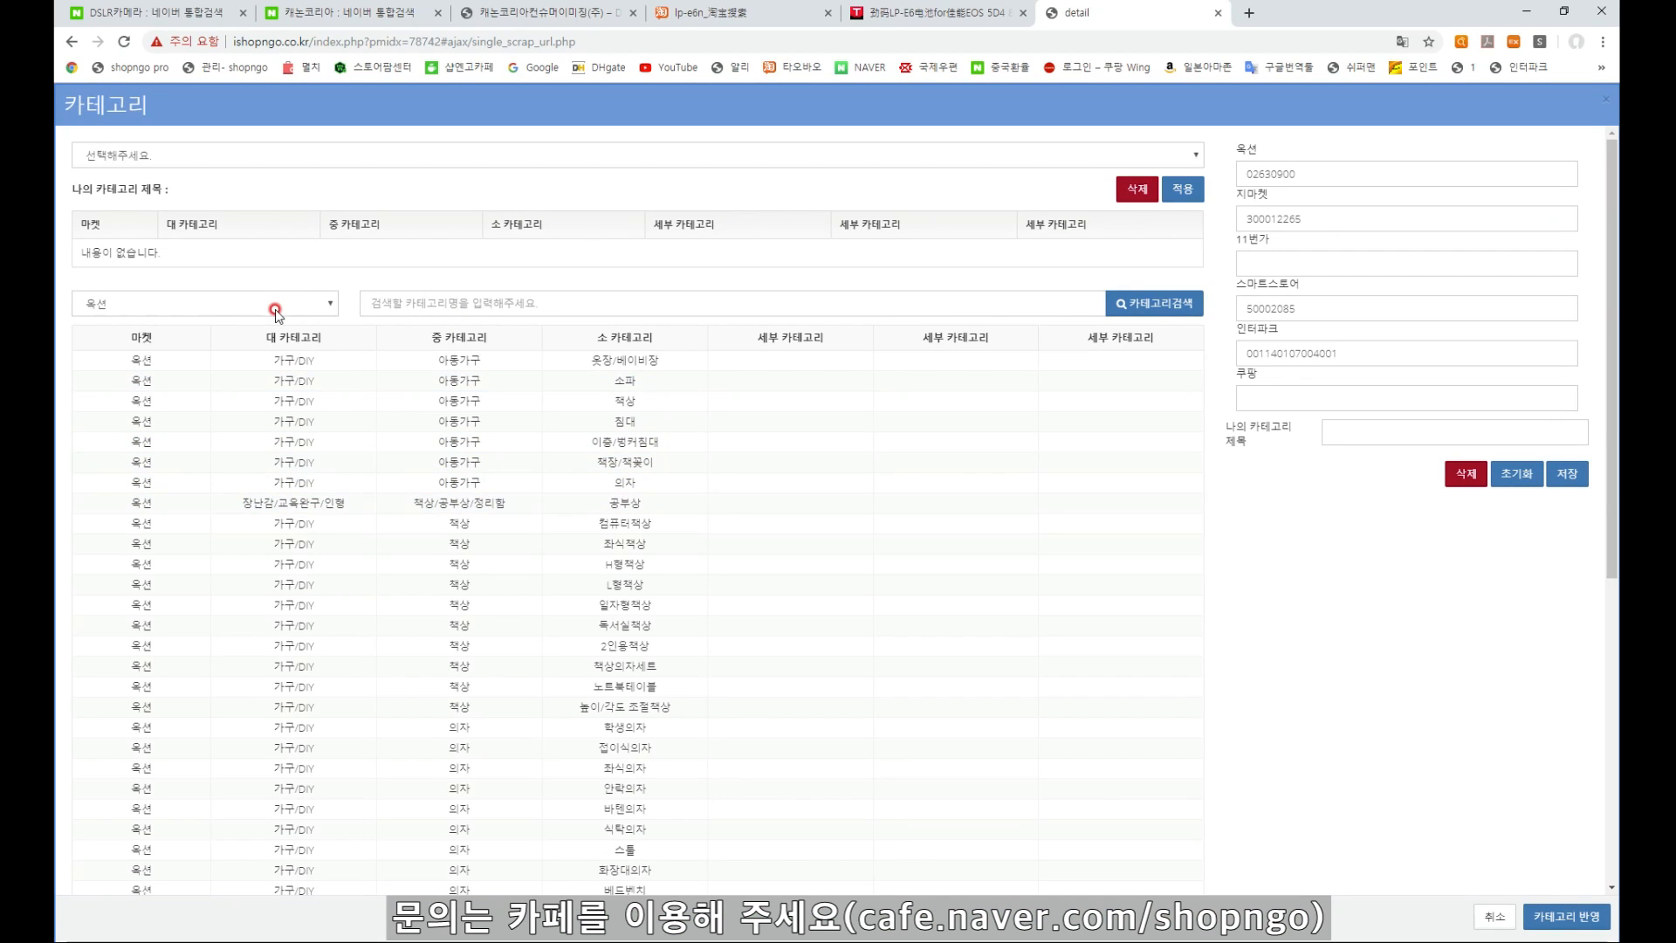
pyautogui.click(285, 308)
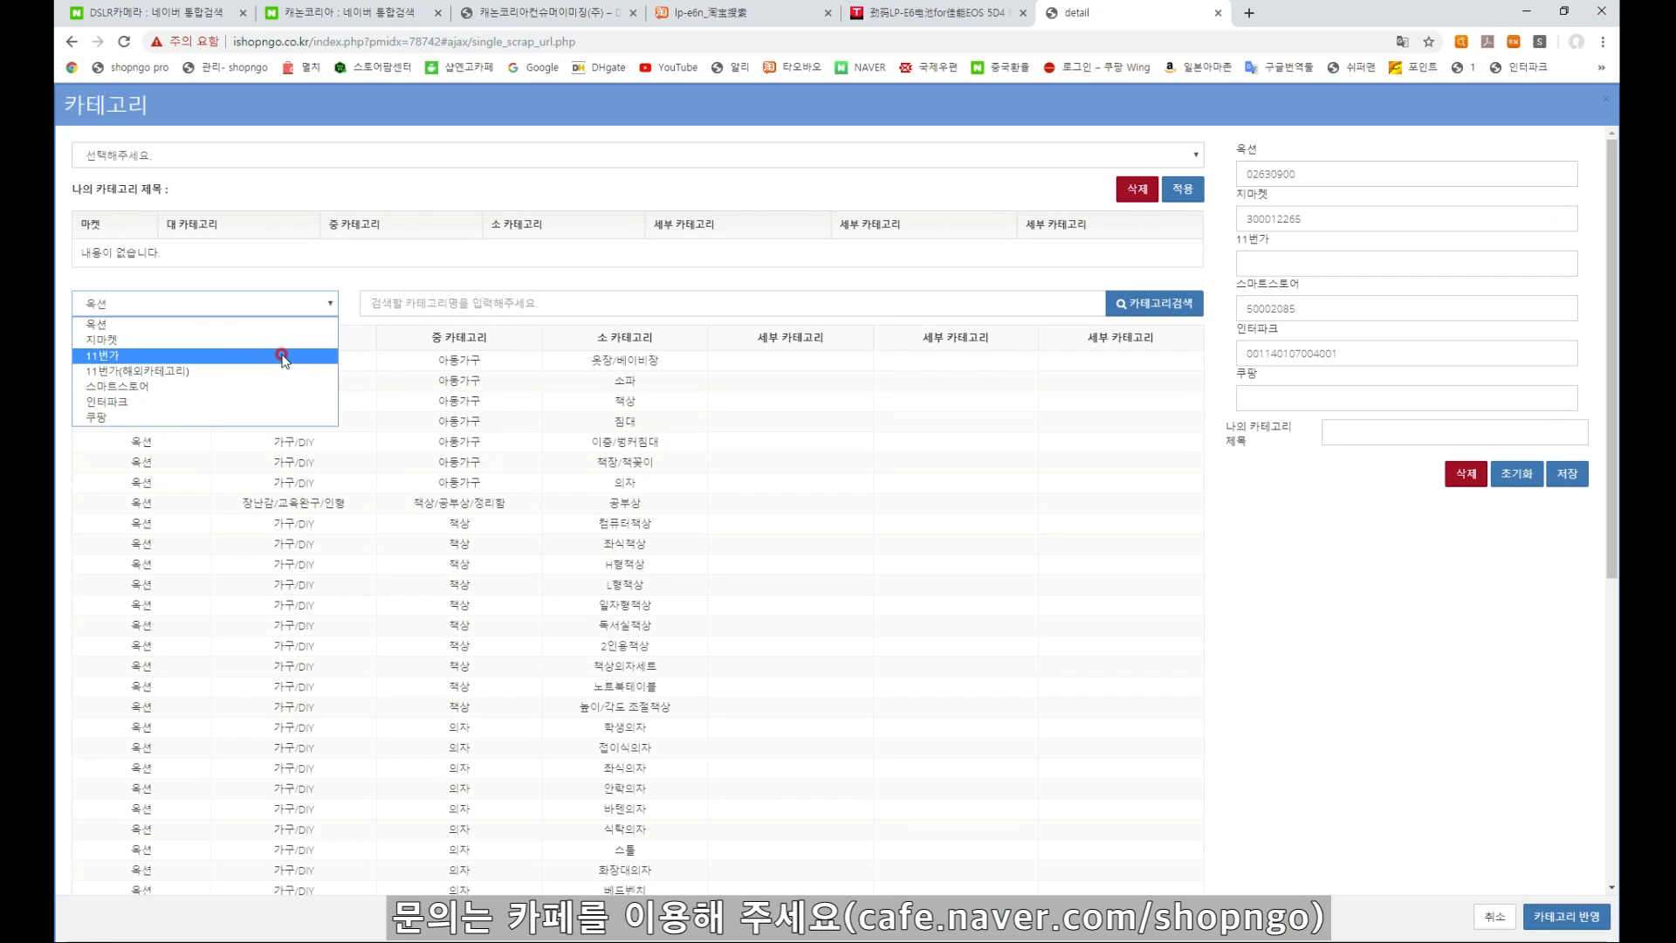
pyautogui.click(285, 357)
pyautogui.click(1154, 303)
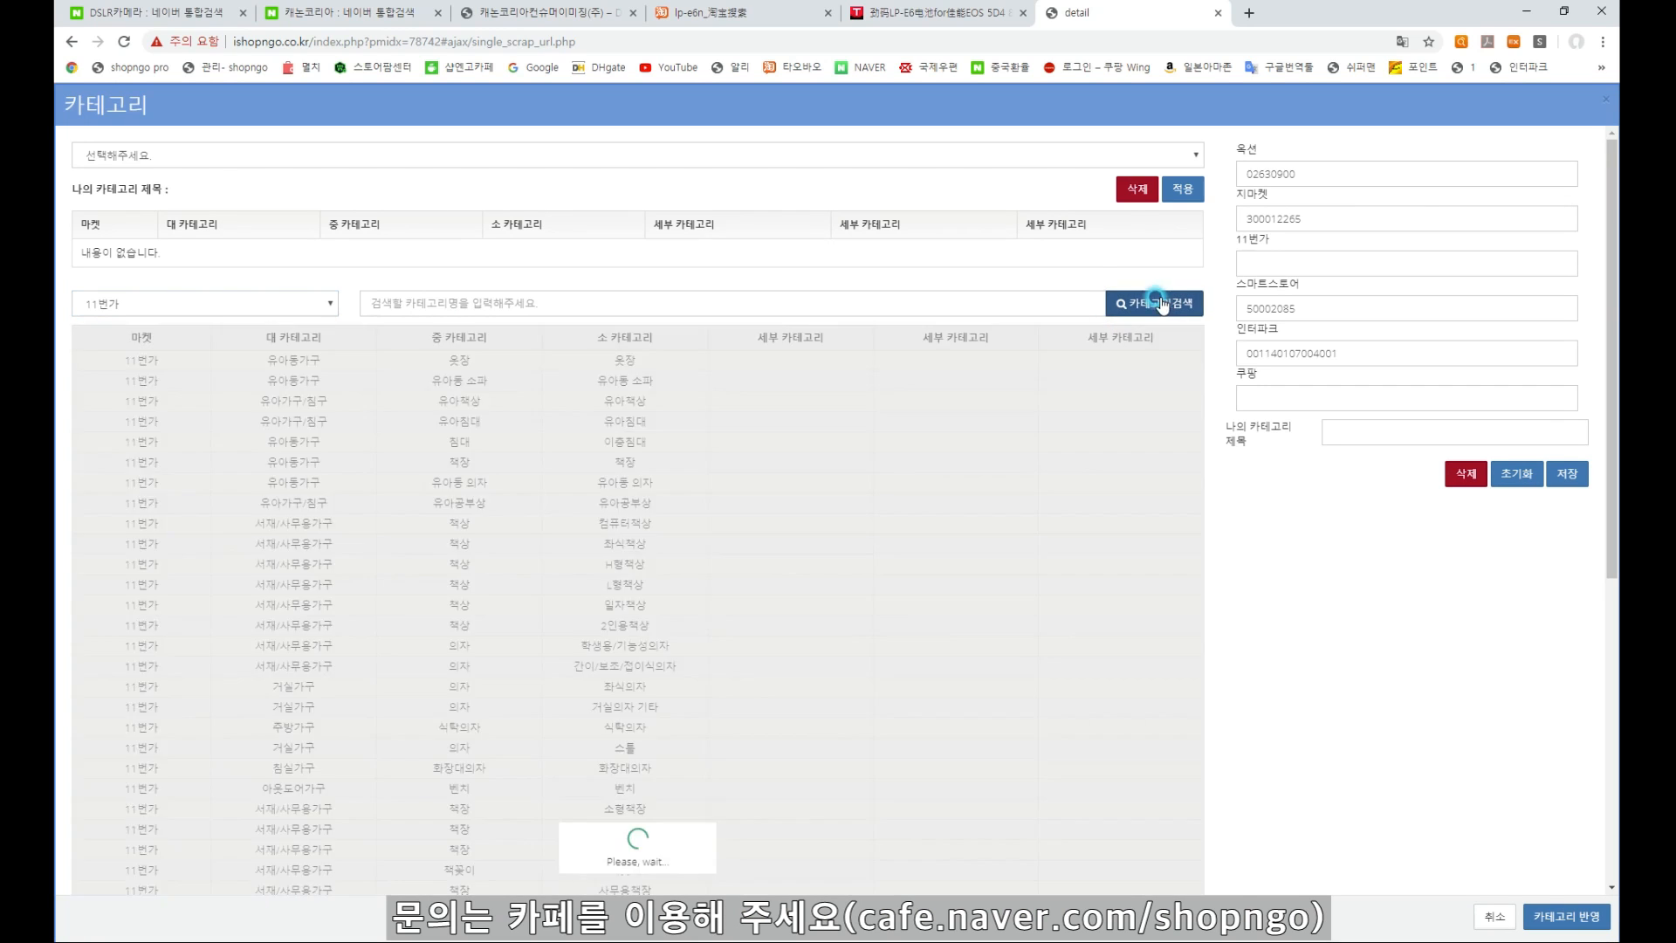
pyautogui.click(651, 361)
pyautogui.scroll(-6, 651, 360)
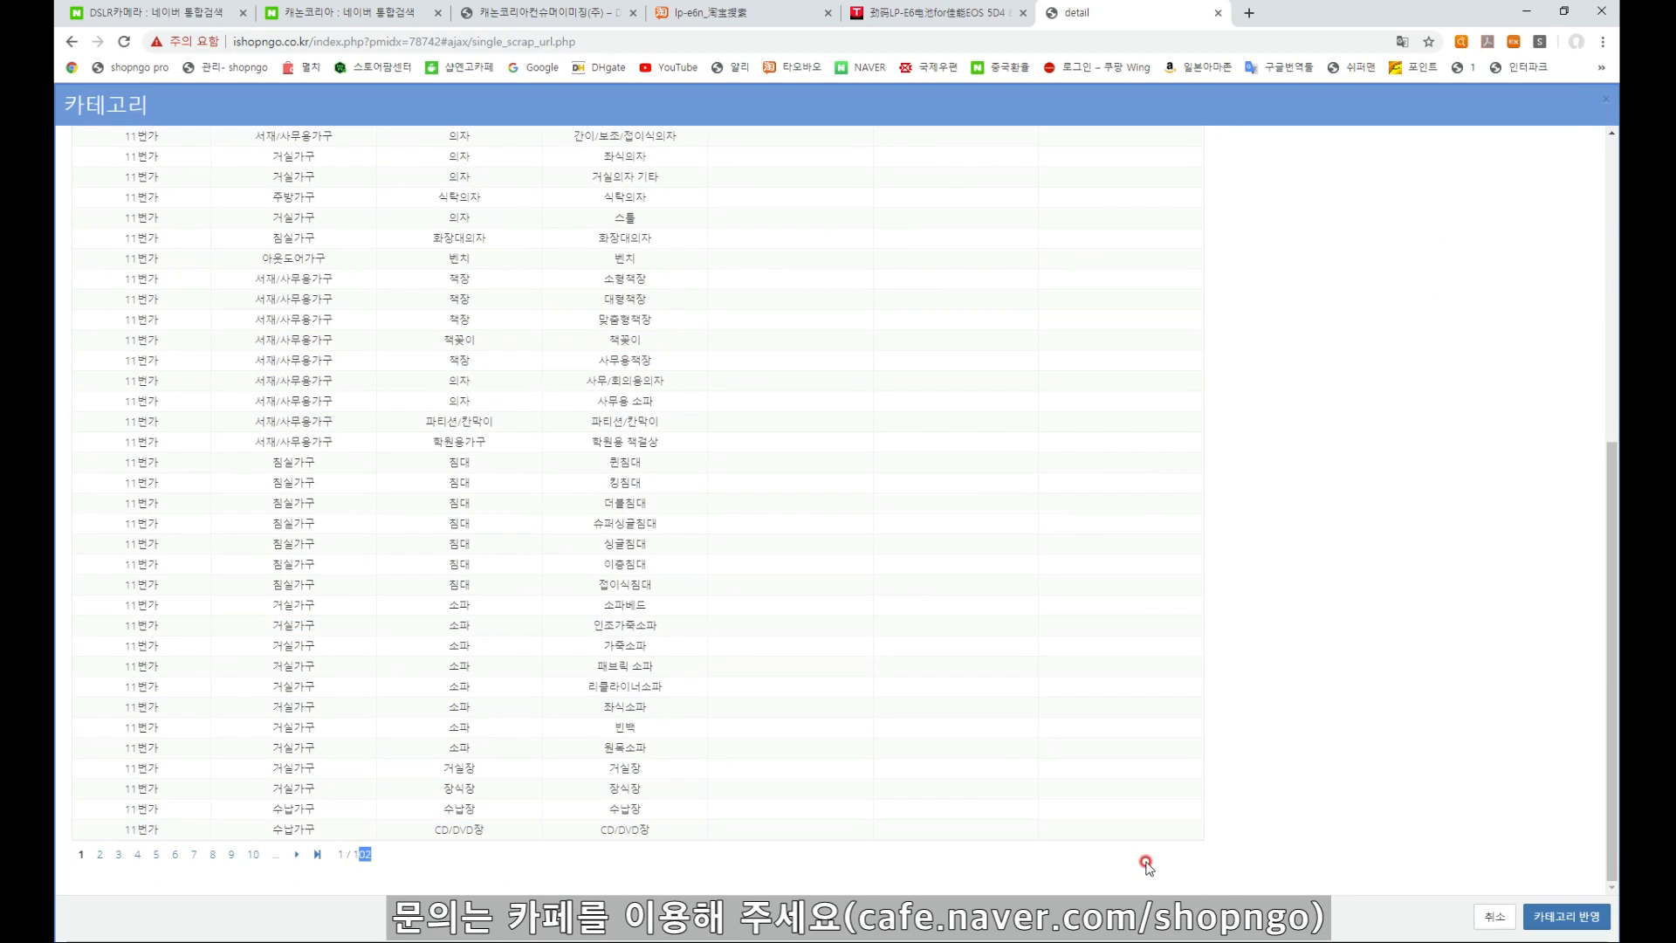
pyautogui.scroll(8, 710, 474)
# Switch the category list to 11번가(해외카테고리) and look through its entries and page count
pyautogui.click(214, 308)
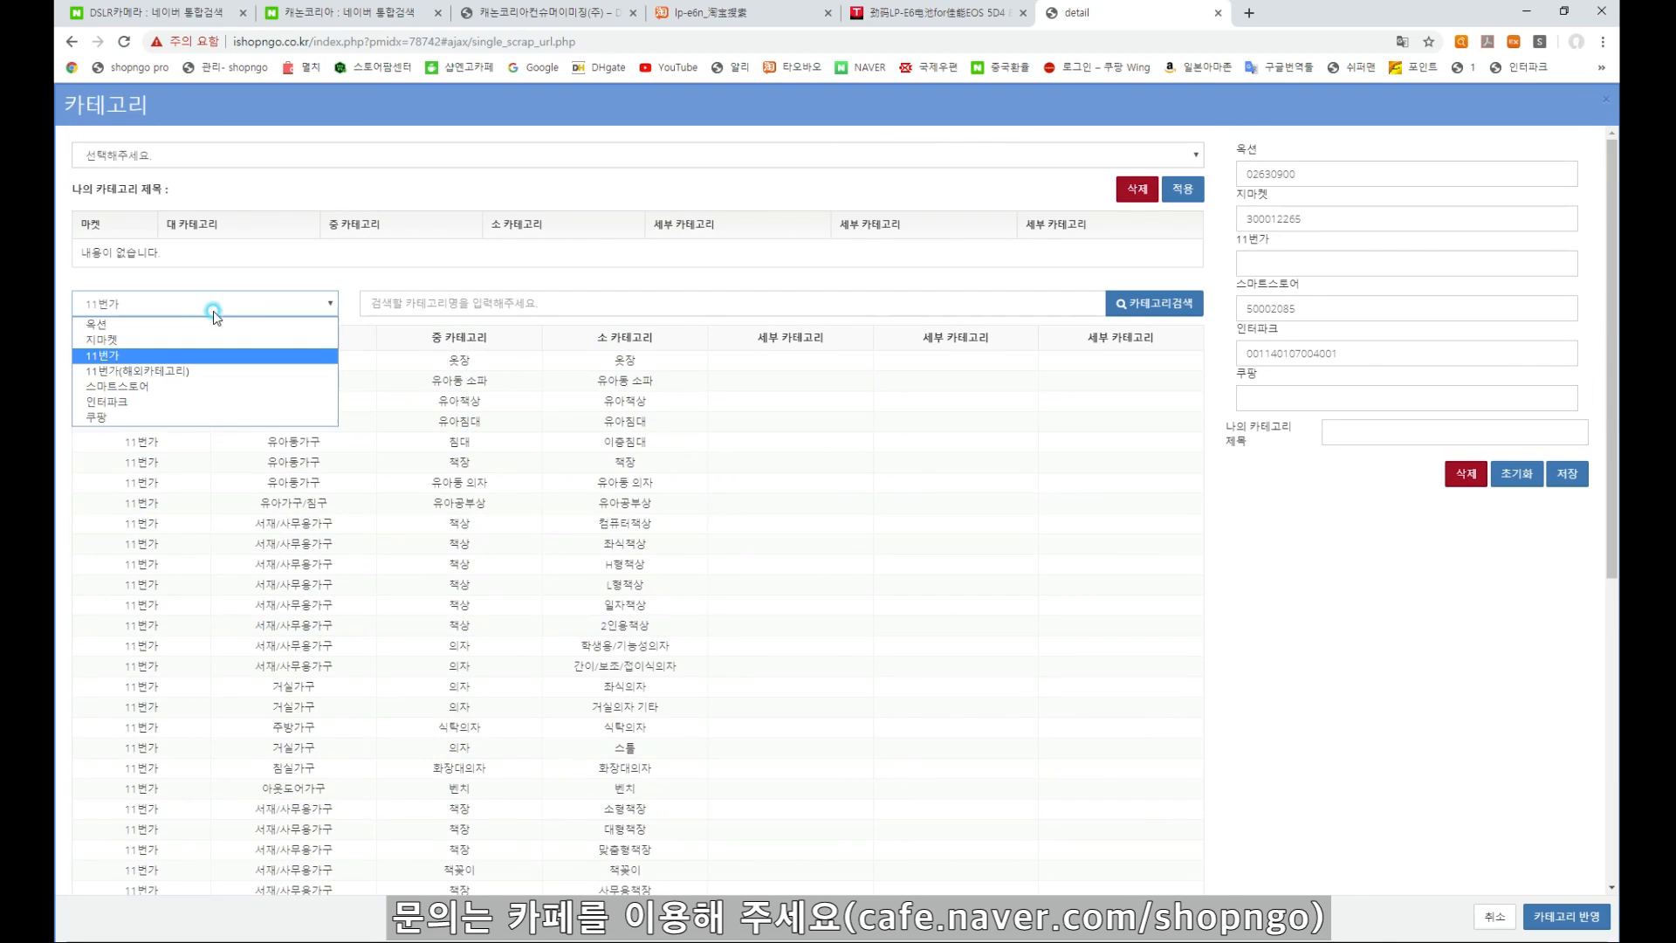
pyautogui.click(150, 368)
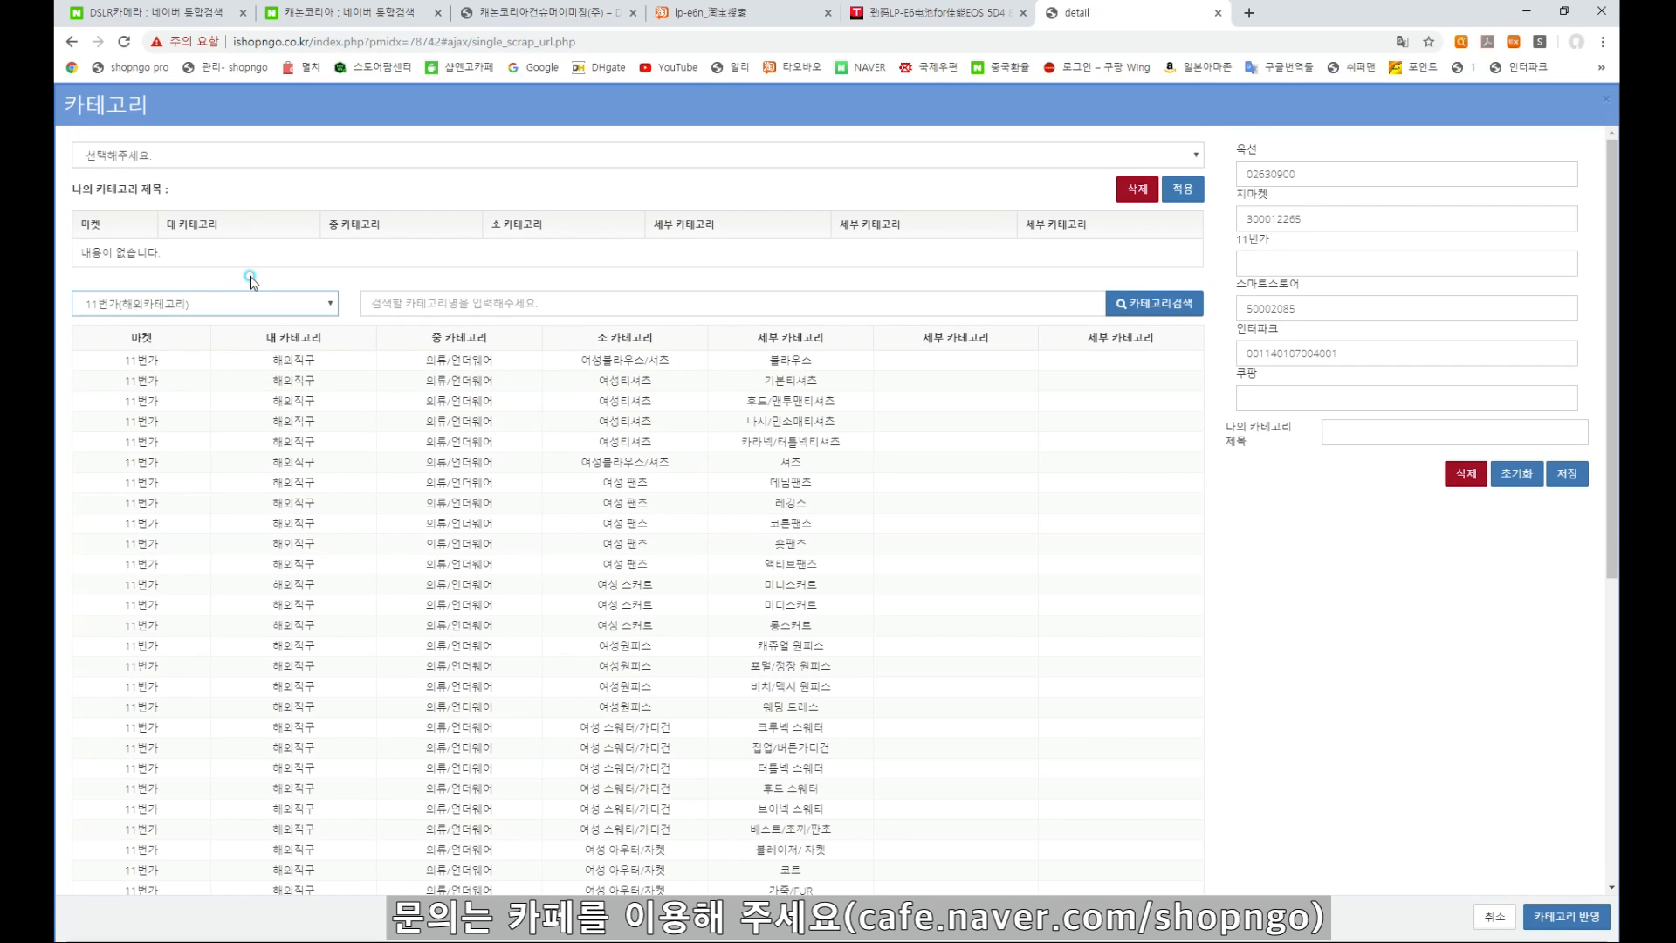
pyautogui.click(1178, 306)
pyautogui.scroll(-6, 943, 431)
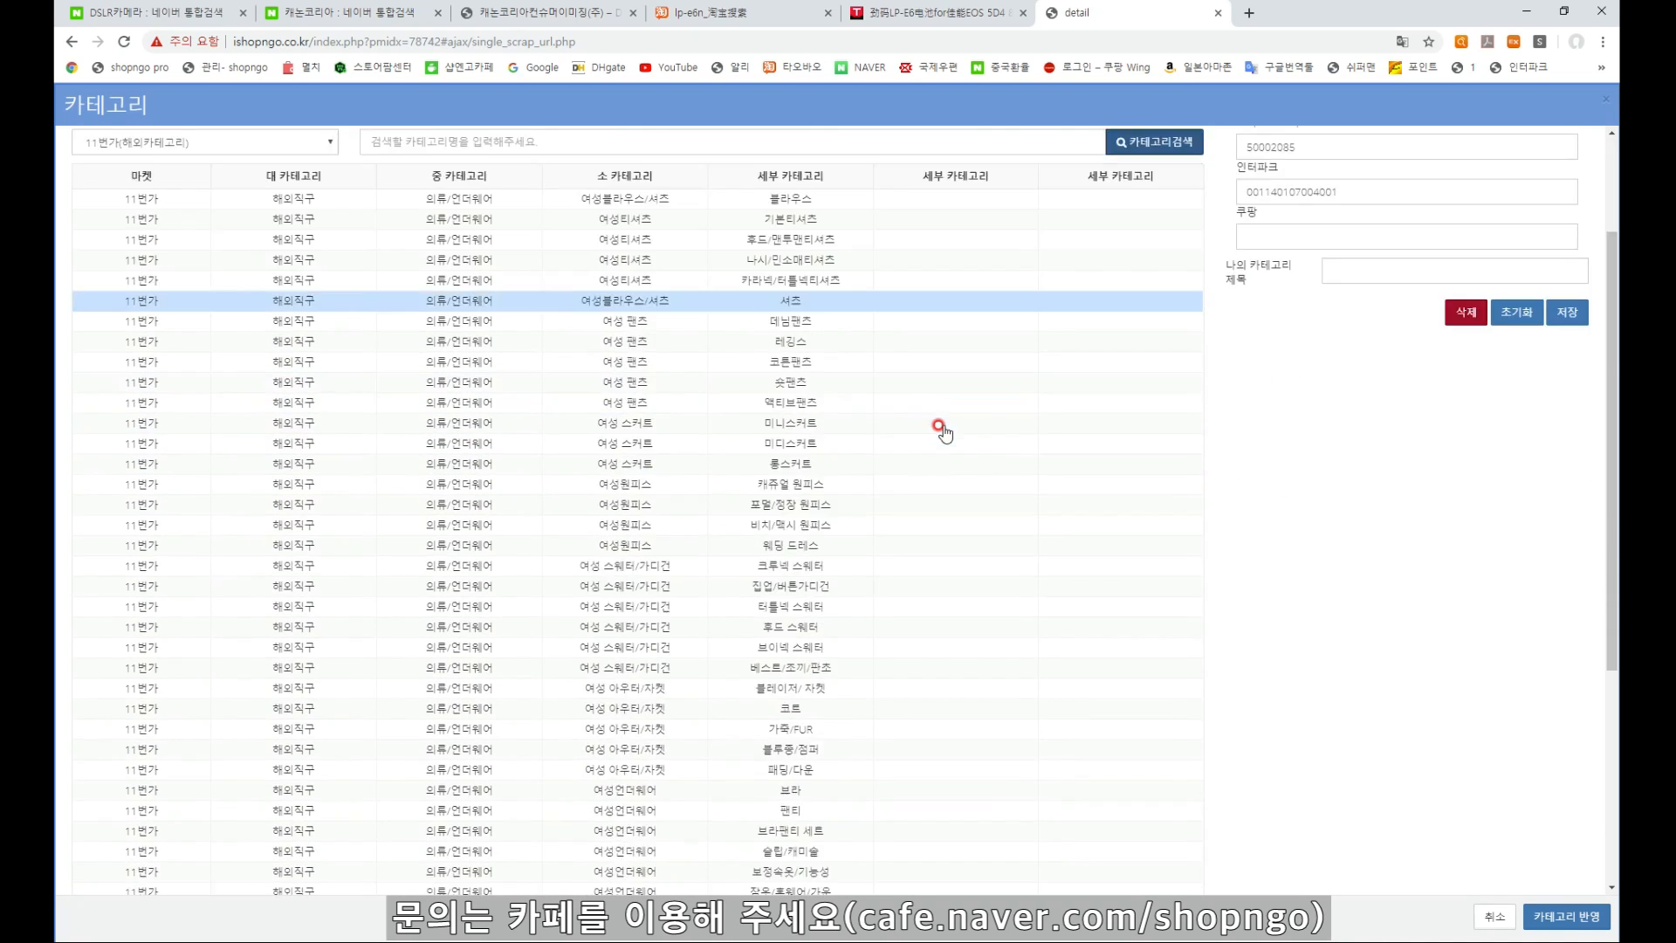
pyautogui.moveTo(267, 854); pyautogui.dragTo(291, 857)
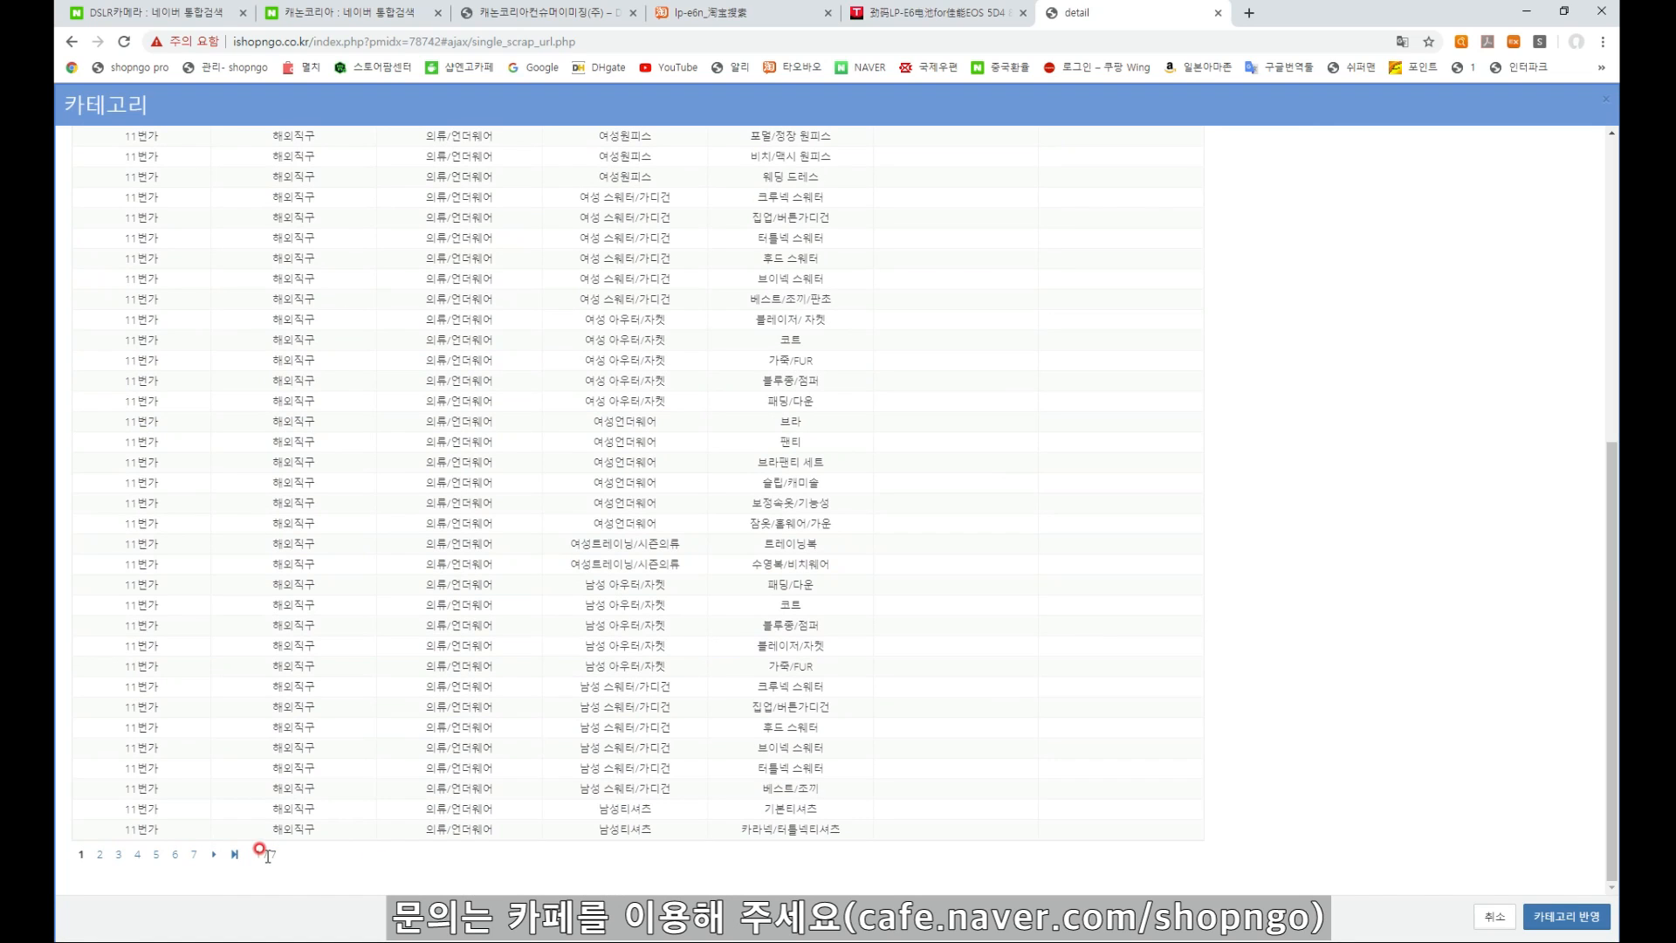
pyautogui.scroll(6, 1123, 725)
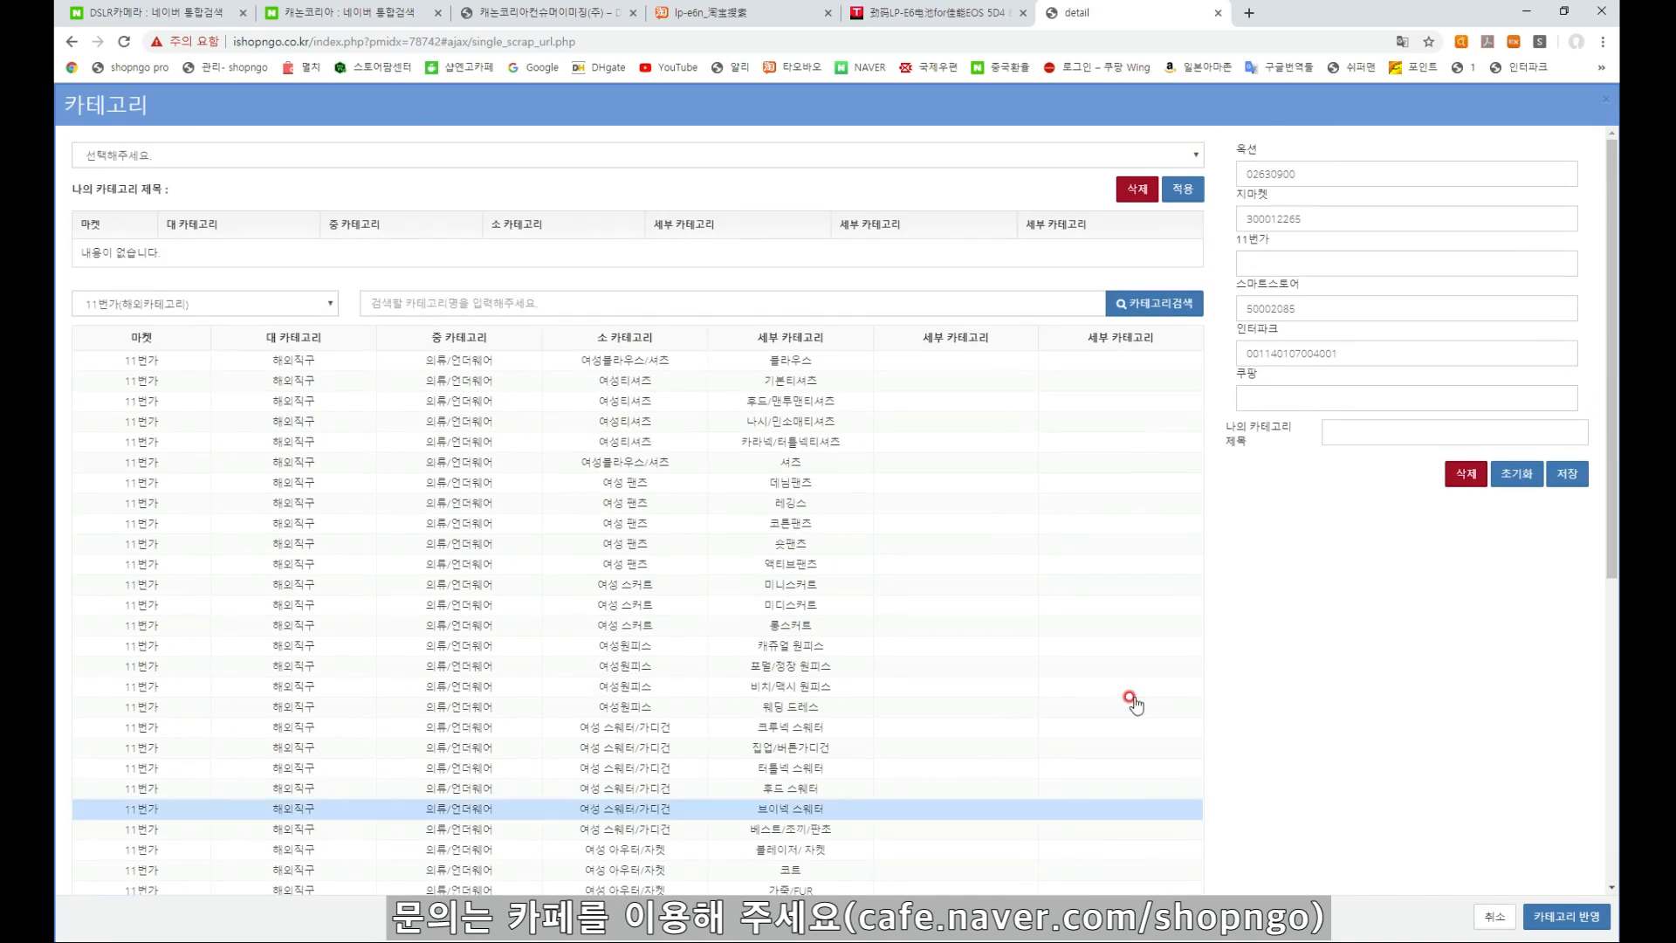
# Search the 11번가(해외카테고리) list for 배터리
pyautogui.click(680, 297)
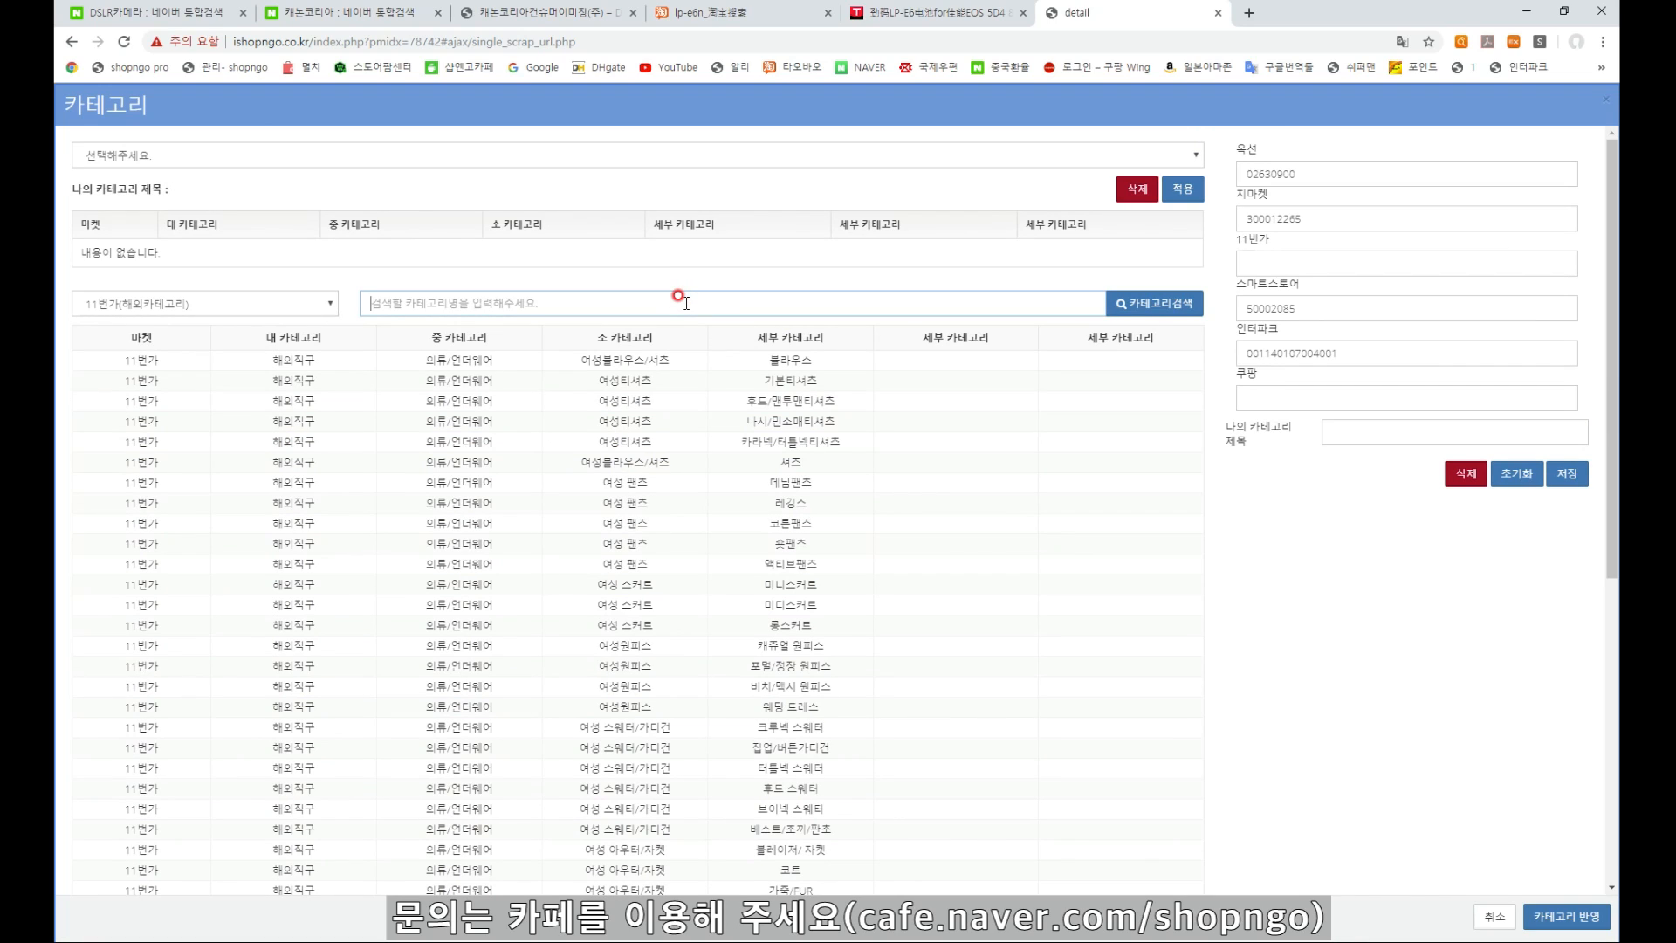
pyautogui.write('배터리')
pyautogui.click(1161, 304)
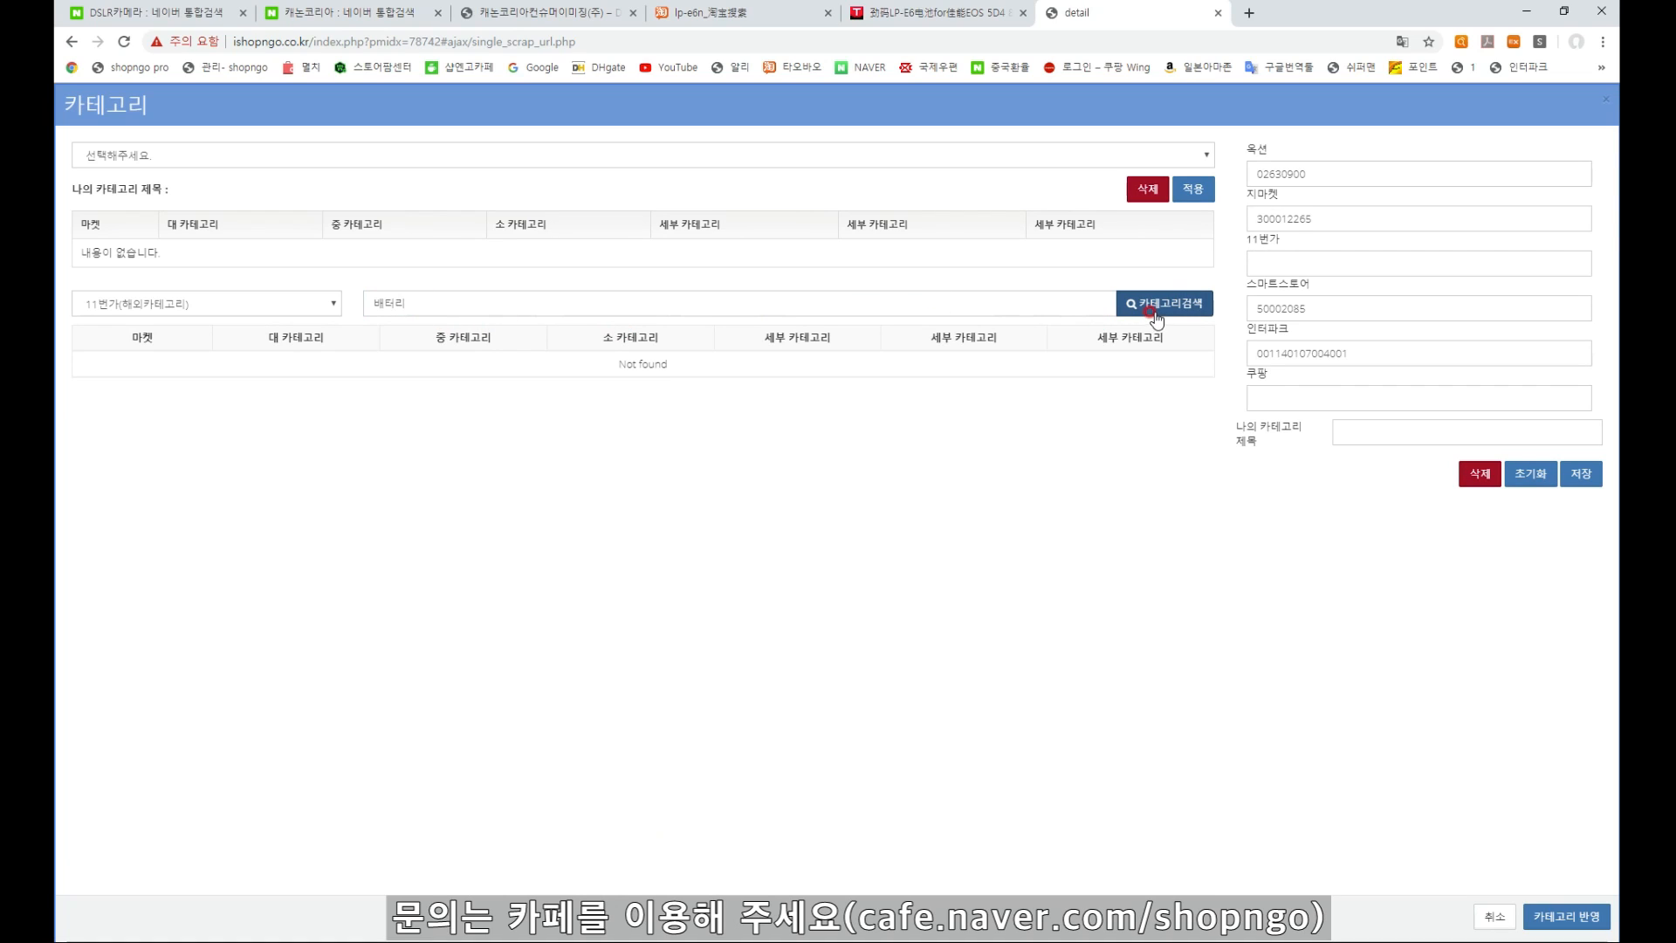
# Search the 11번가 overseas categories for 카메라 and assign 해외직구 > 스마트기기 > 빔/카메라/캠코더 as the 11번가 category
pyautogui.doubleClick(668, 309)
pyautogui.press('BackSpace')
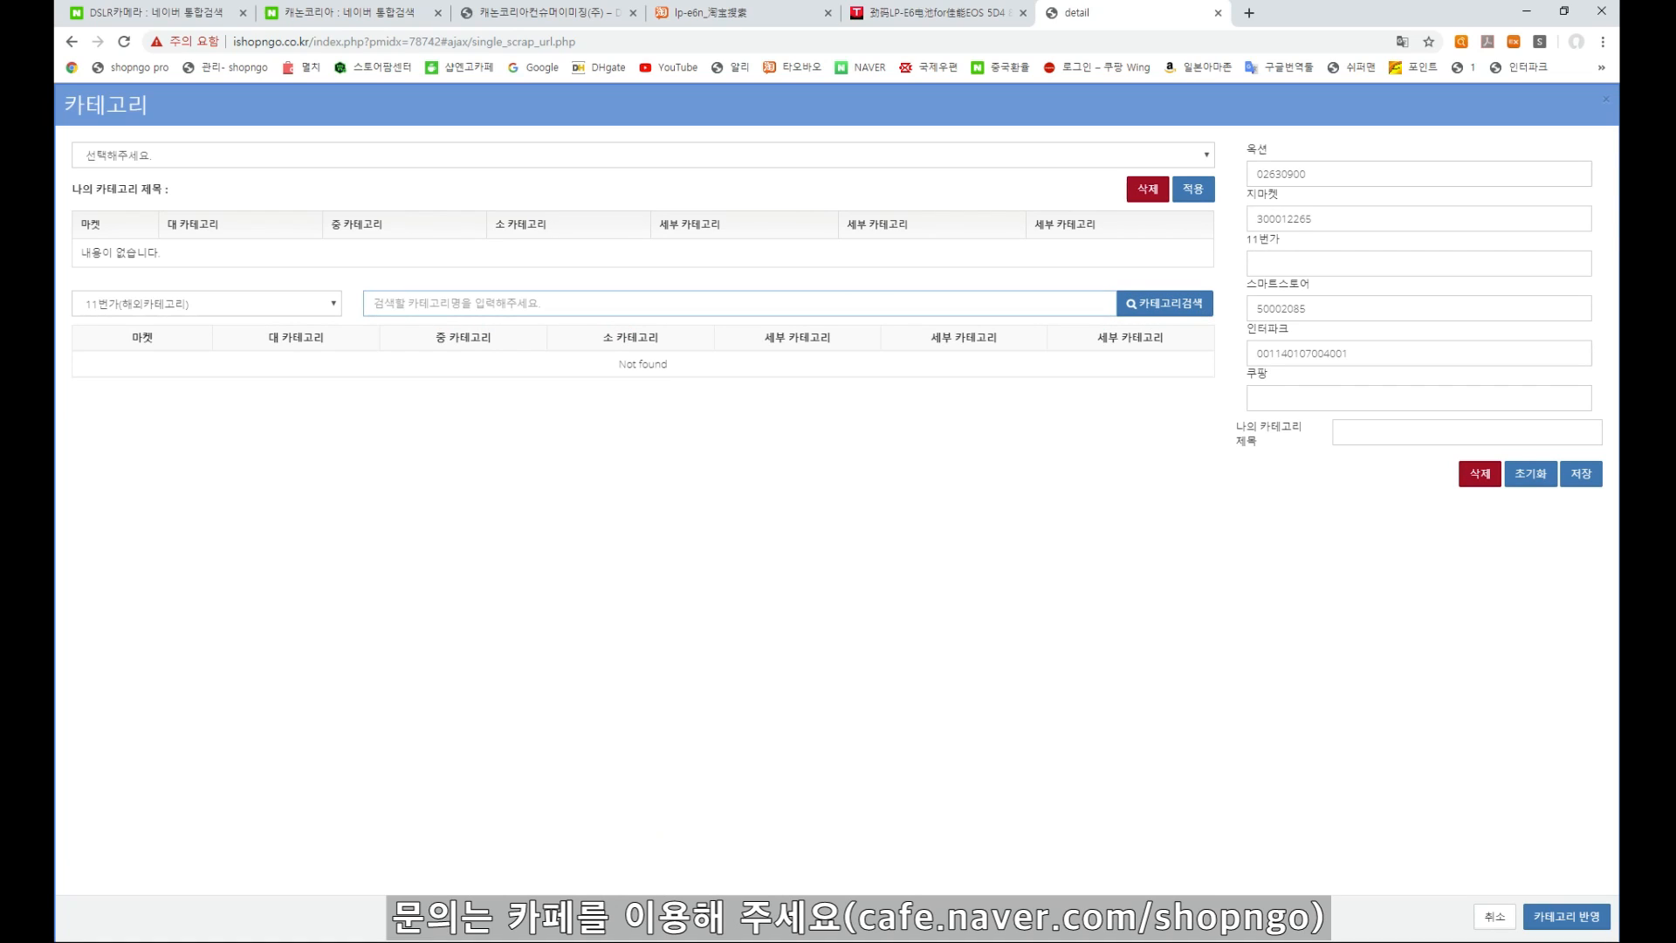
pyautogui.write('컴메라')
pyautogui.click(1126, 303)
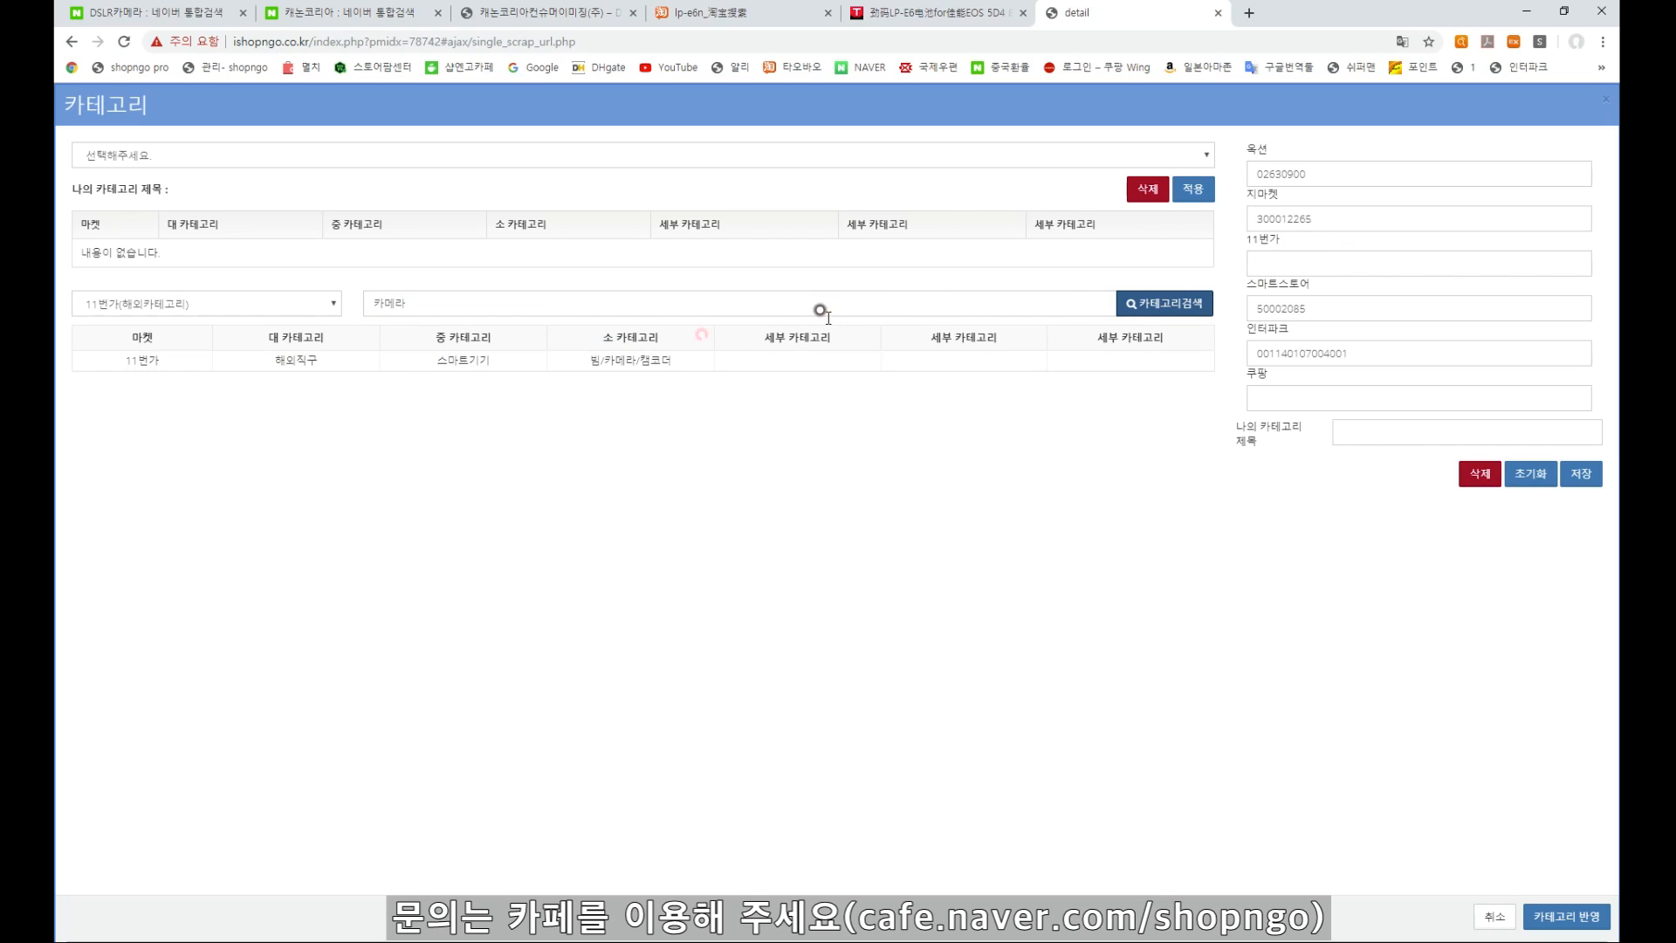
pyautogui.click(611, 361)
pyautogui.click(1373, 263)
pyautogui.write('1020782')
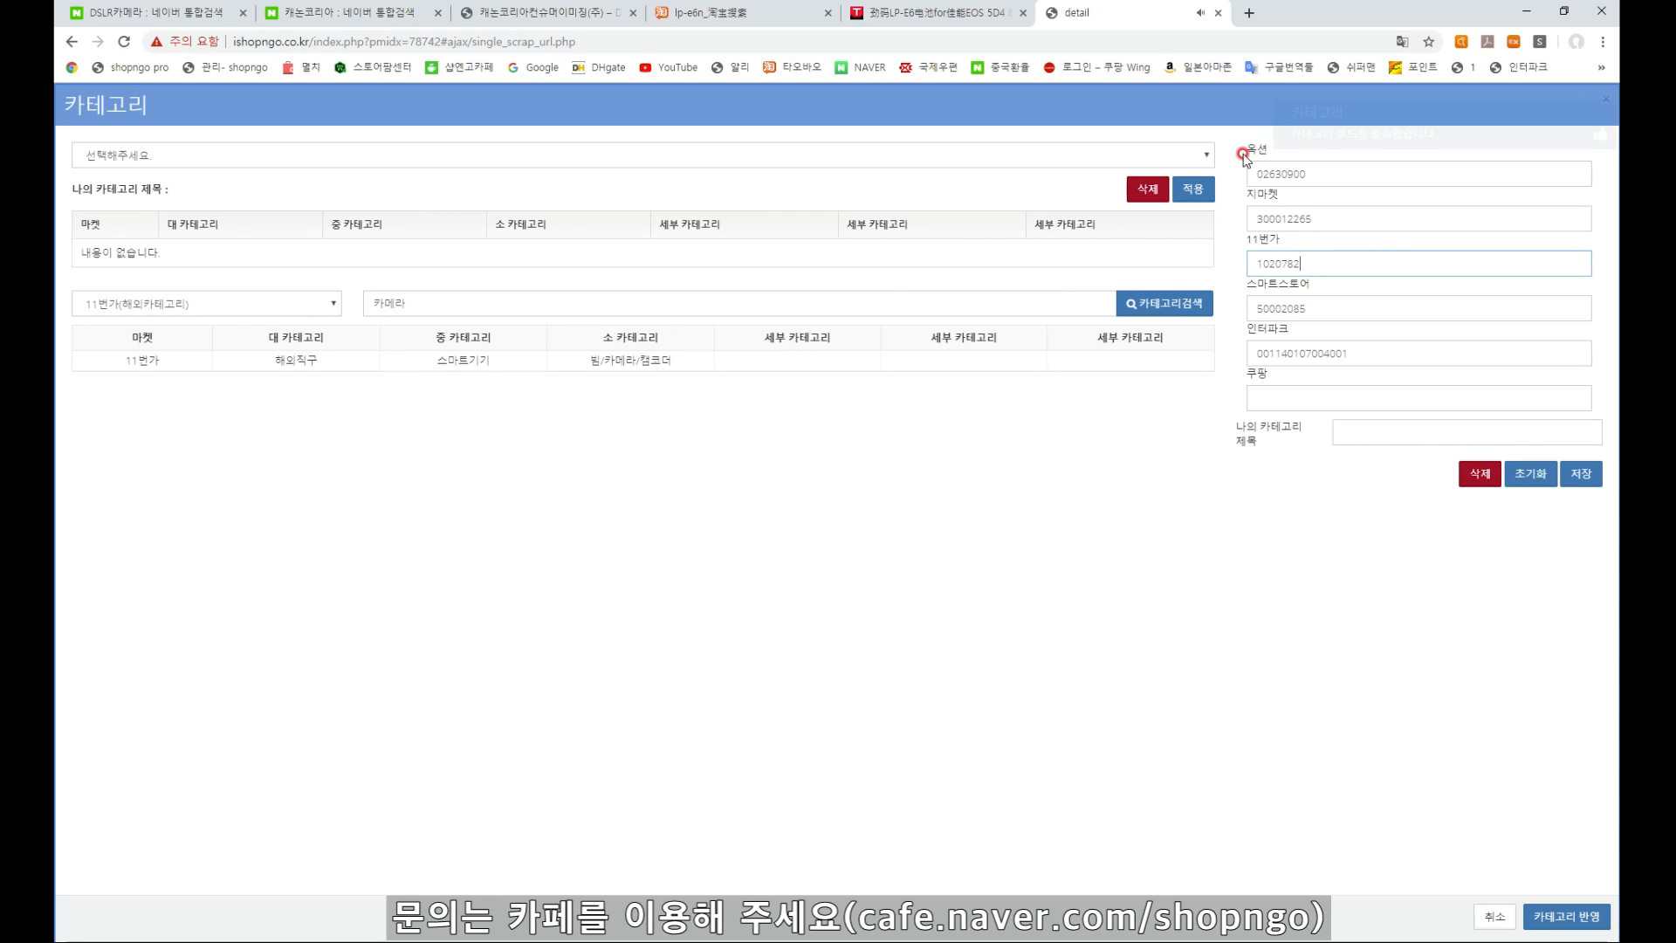
# Check the codes set for 옥션, 지마켓, 11번가, 스마트스토어 and 인터파크 in the detailed category settings
pyautogui.click(1342, 178)
pyautogui.click(1354, 220)
pyautogui.click(1355, 267)
pyautogui.click(1356, 305)
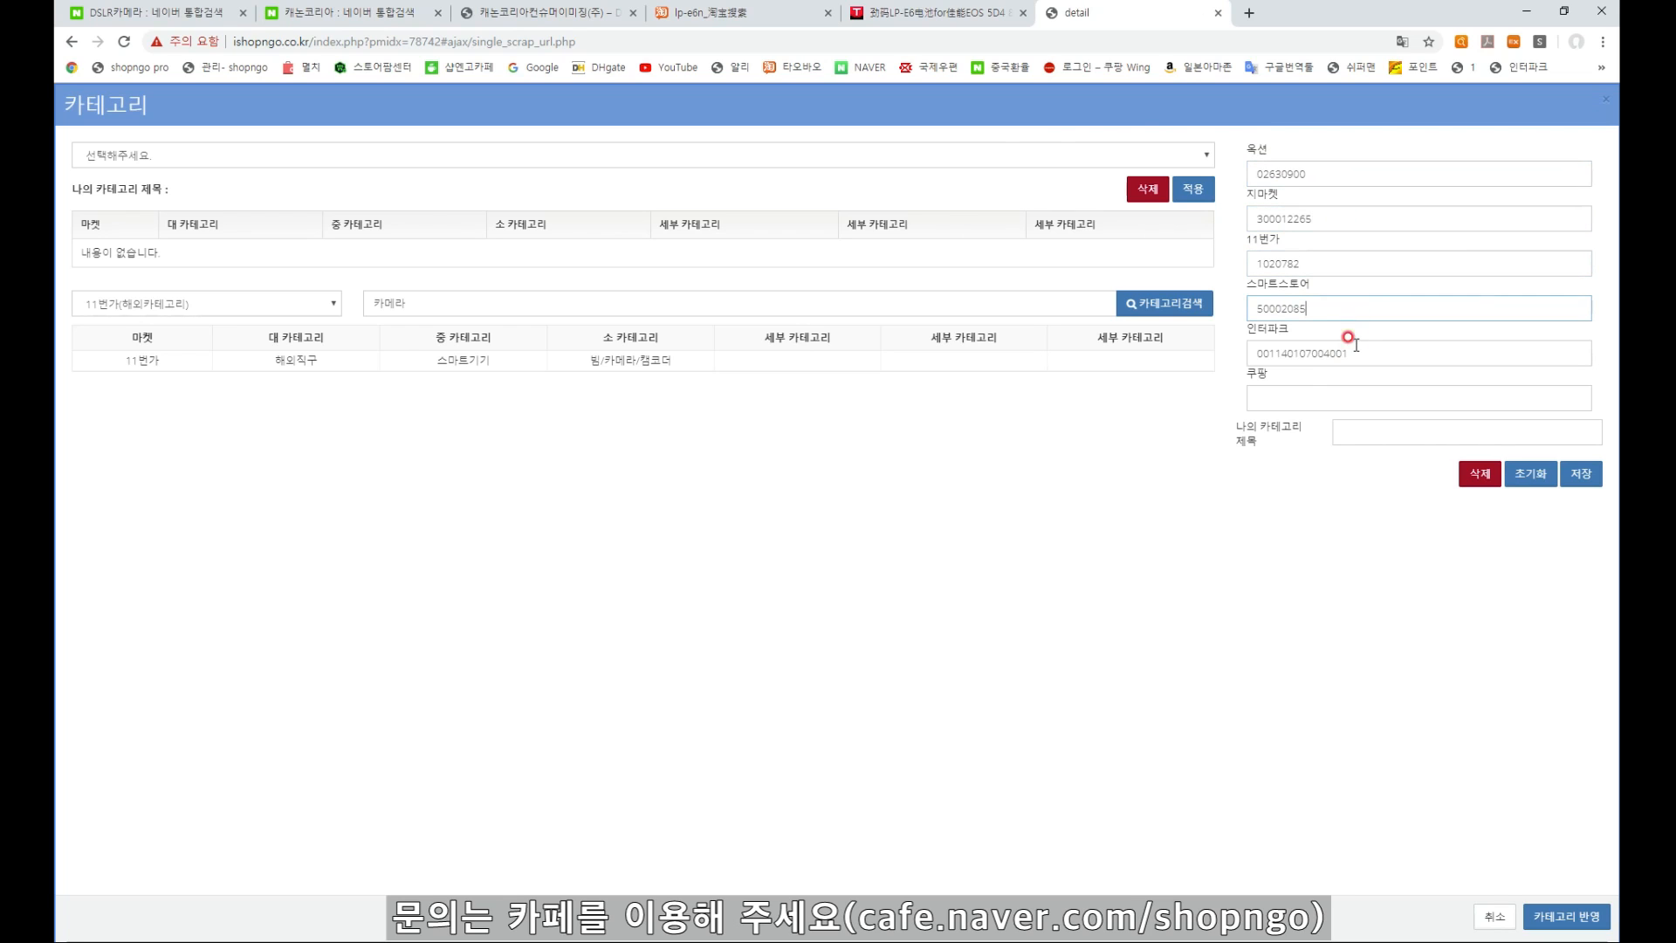
pyautogui.click(1356, 350)
pyautogui.click(1127, 479)
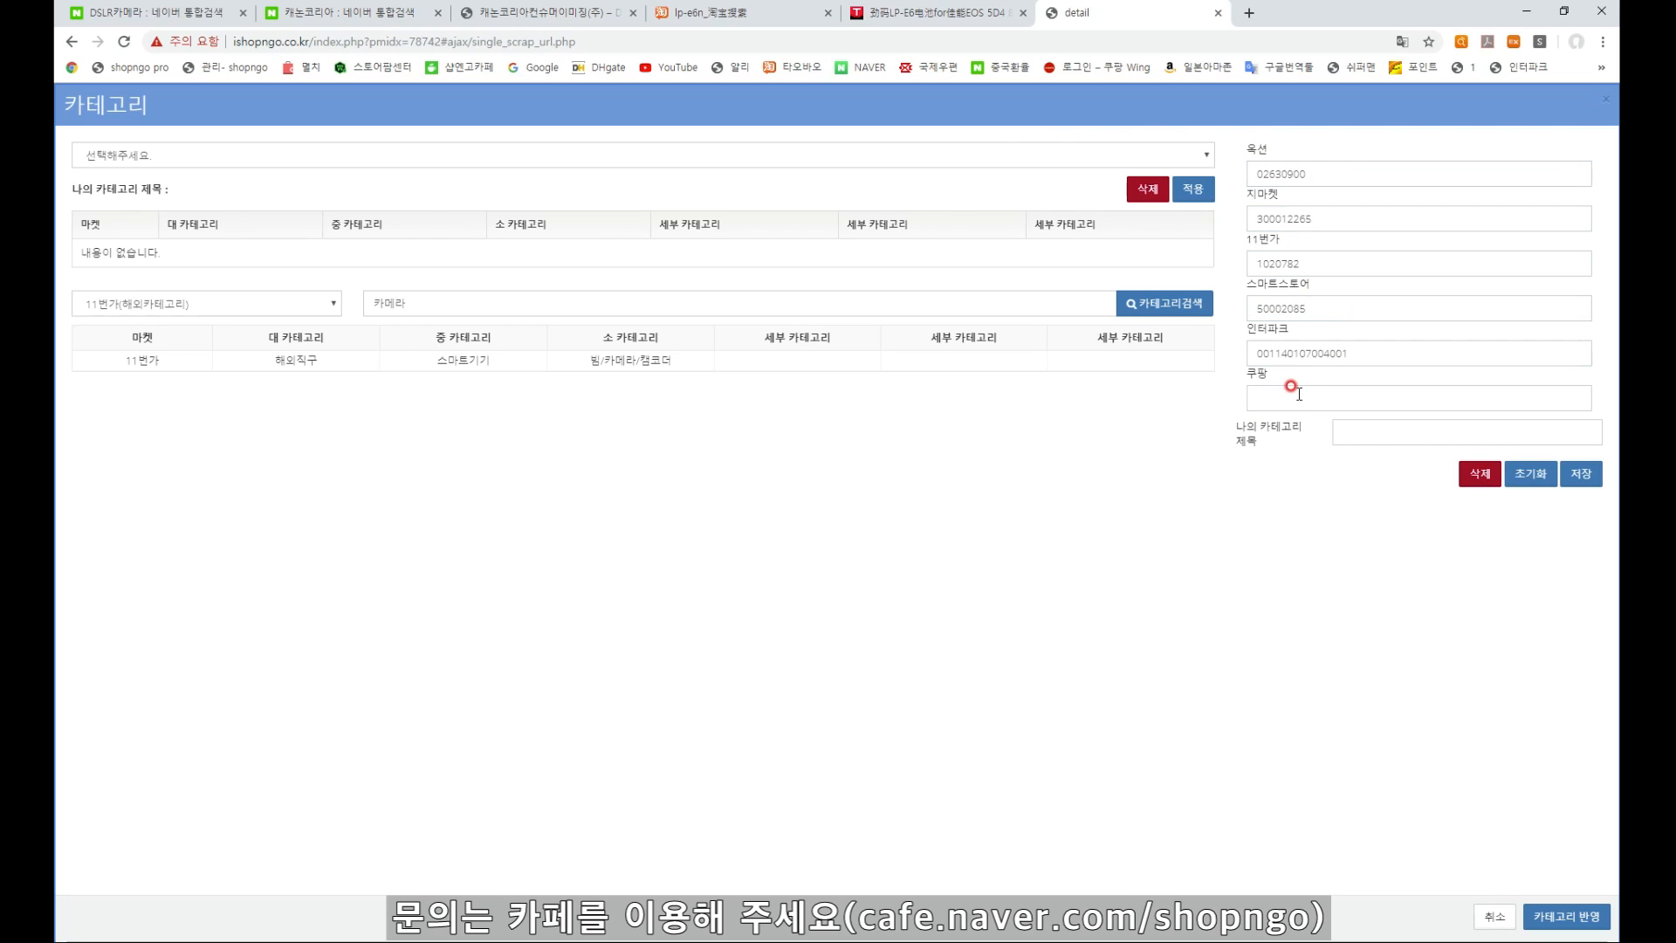
# Search the 쿠팡 categories for 배터리 and assign 가전/디지털 > 카메라/캠코더 > 렌즈/디카액세서리 > 디카용 액세서리 > 전용배터리
pyautogui.click(226, 304)
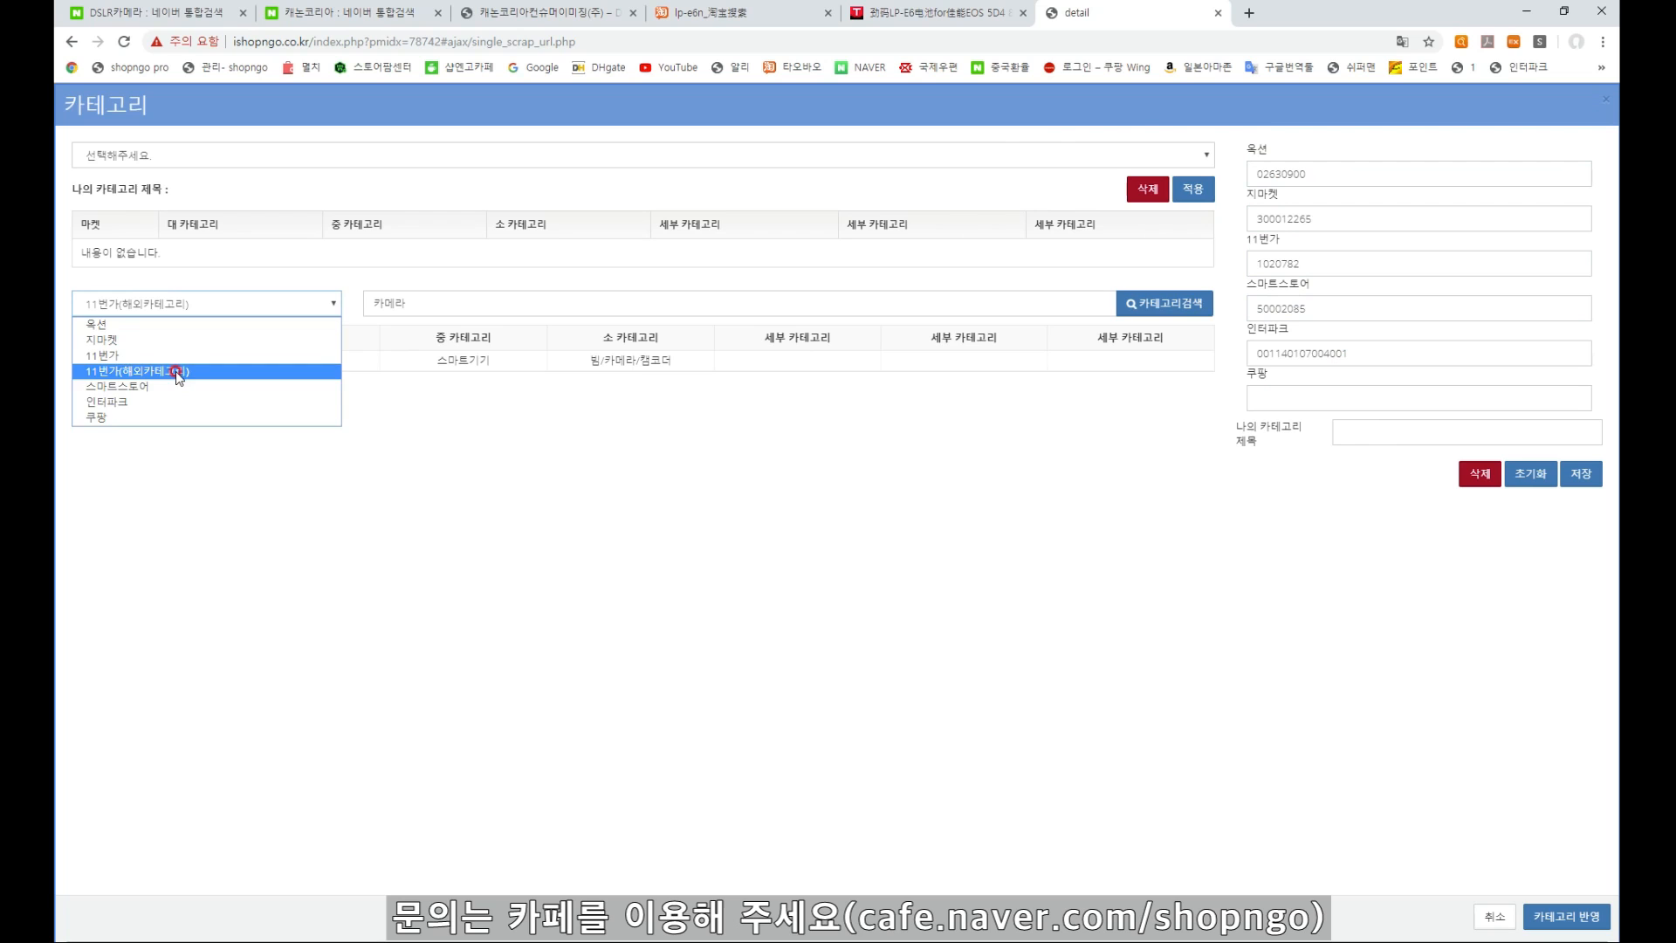
pyautogui.click(159, 415)
pyautogui.doubleClick(437, 297)
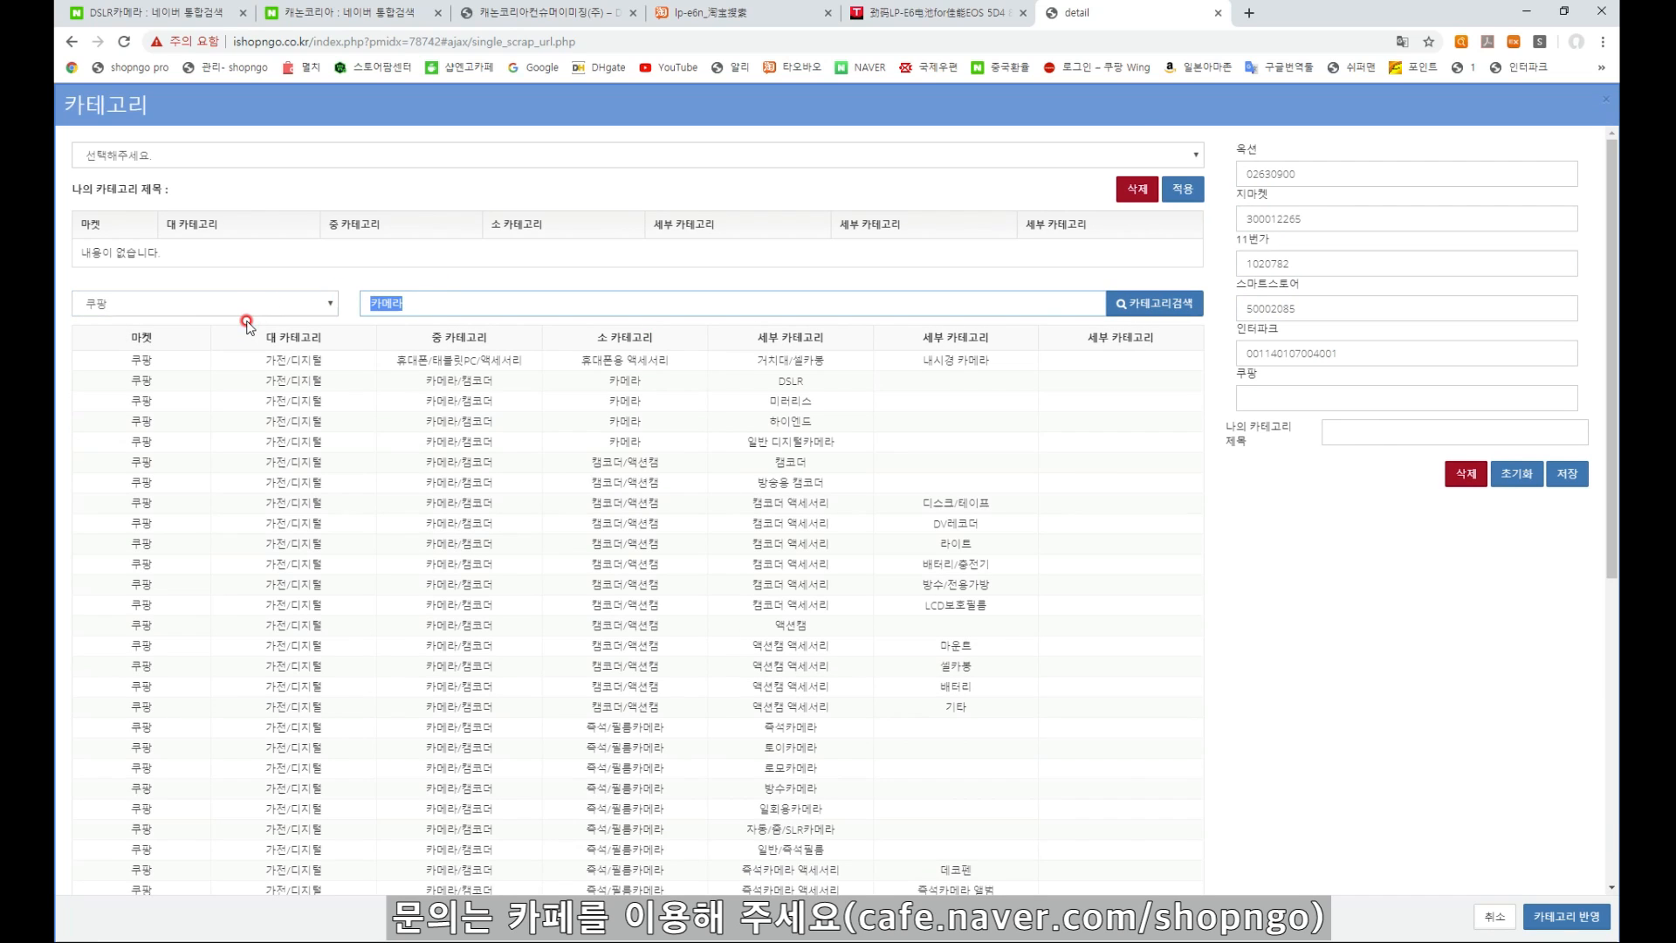
pyautogui.write('배터ㄹ')
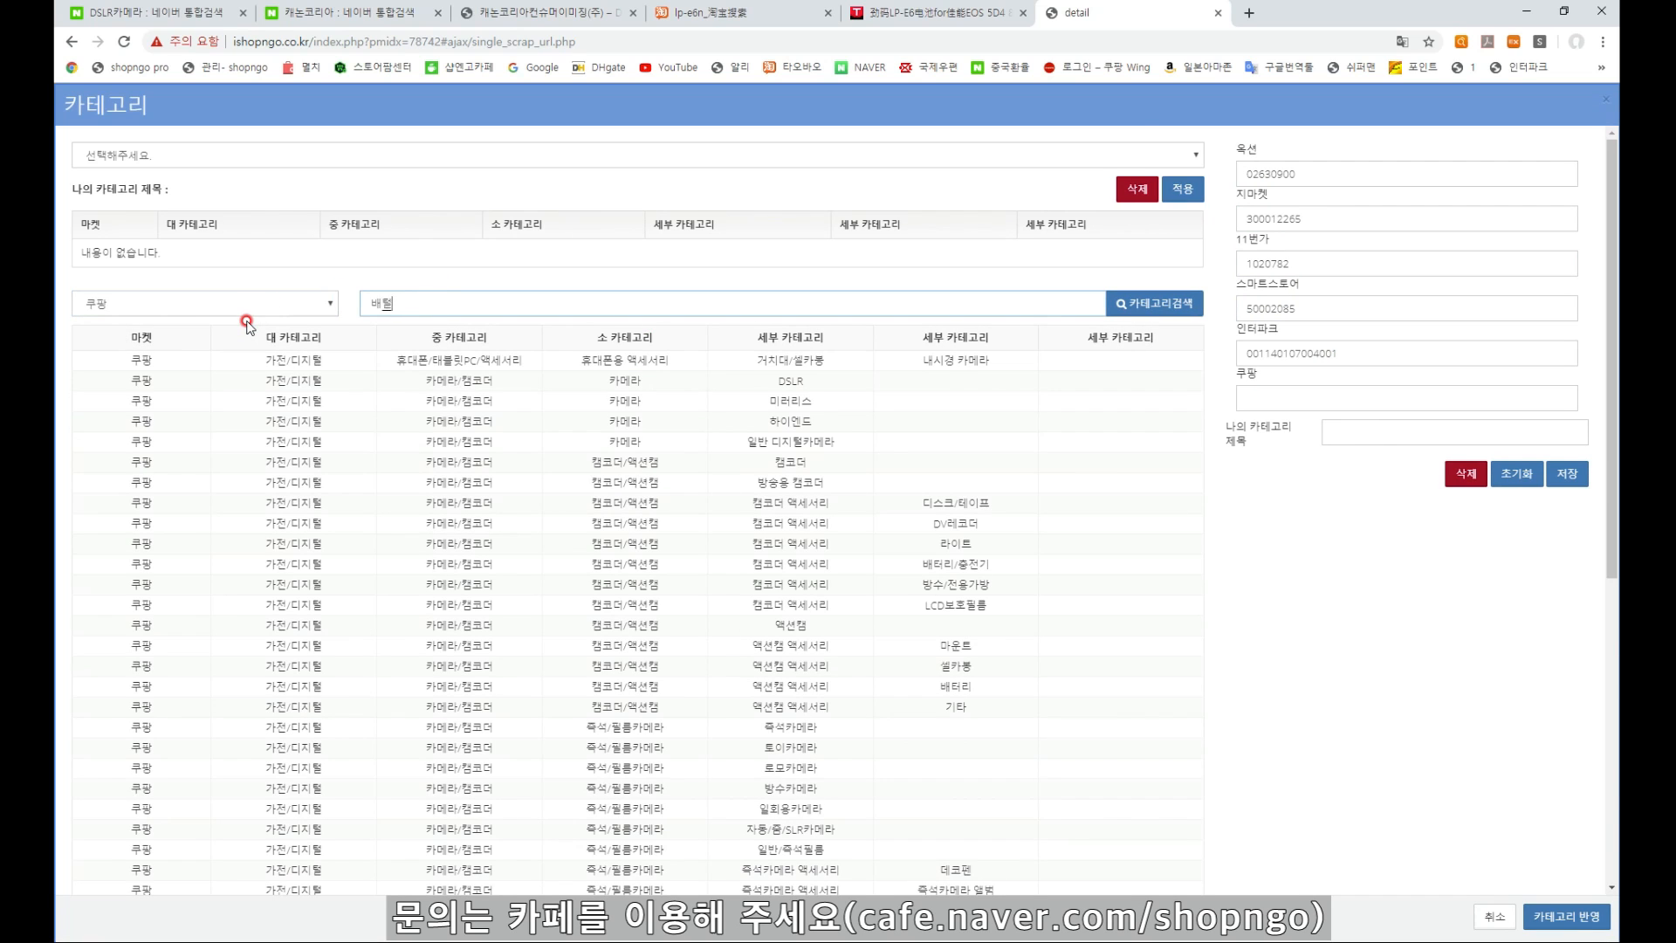
pyautogui.scroll(-2, 1161, 296)
pyautogui.click(1156, 140)
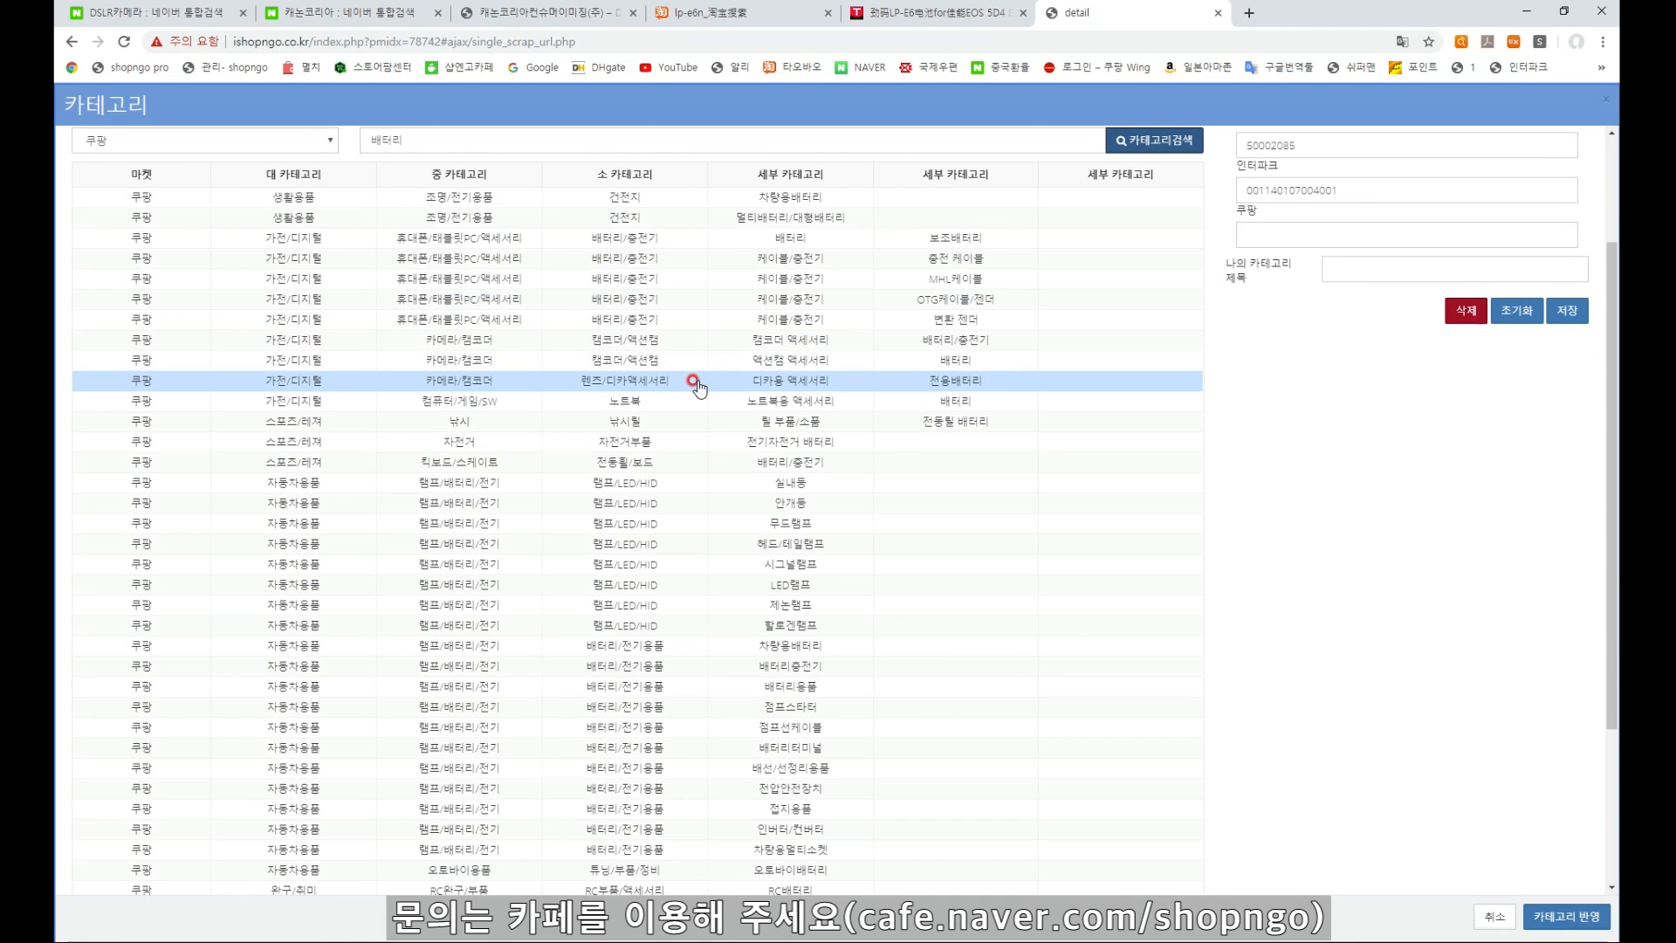
pyautogui.click(930, 381)
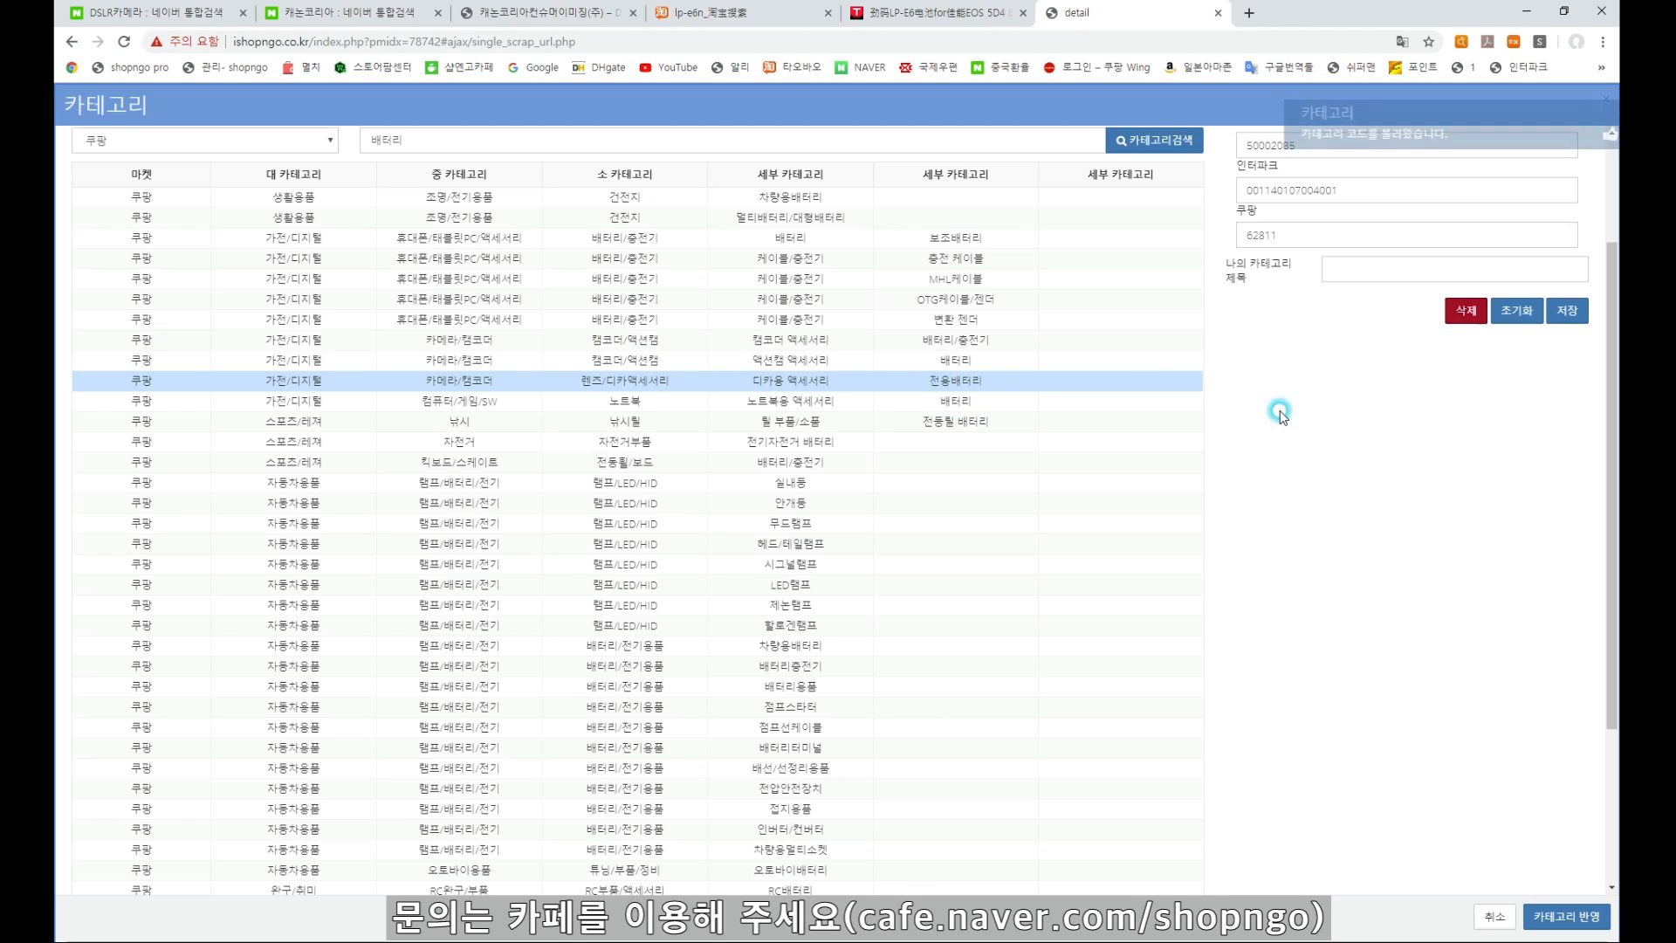
pyautogui.scroll(2, 1368, 372)
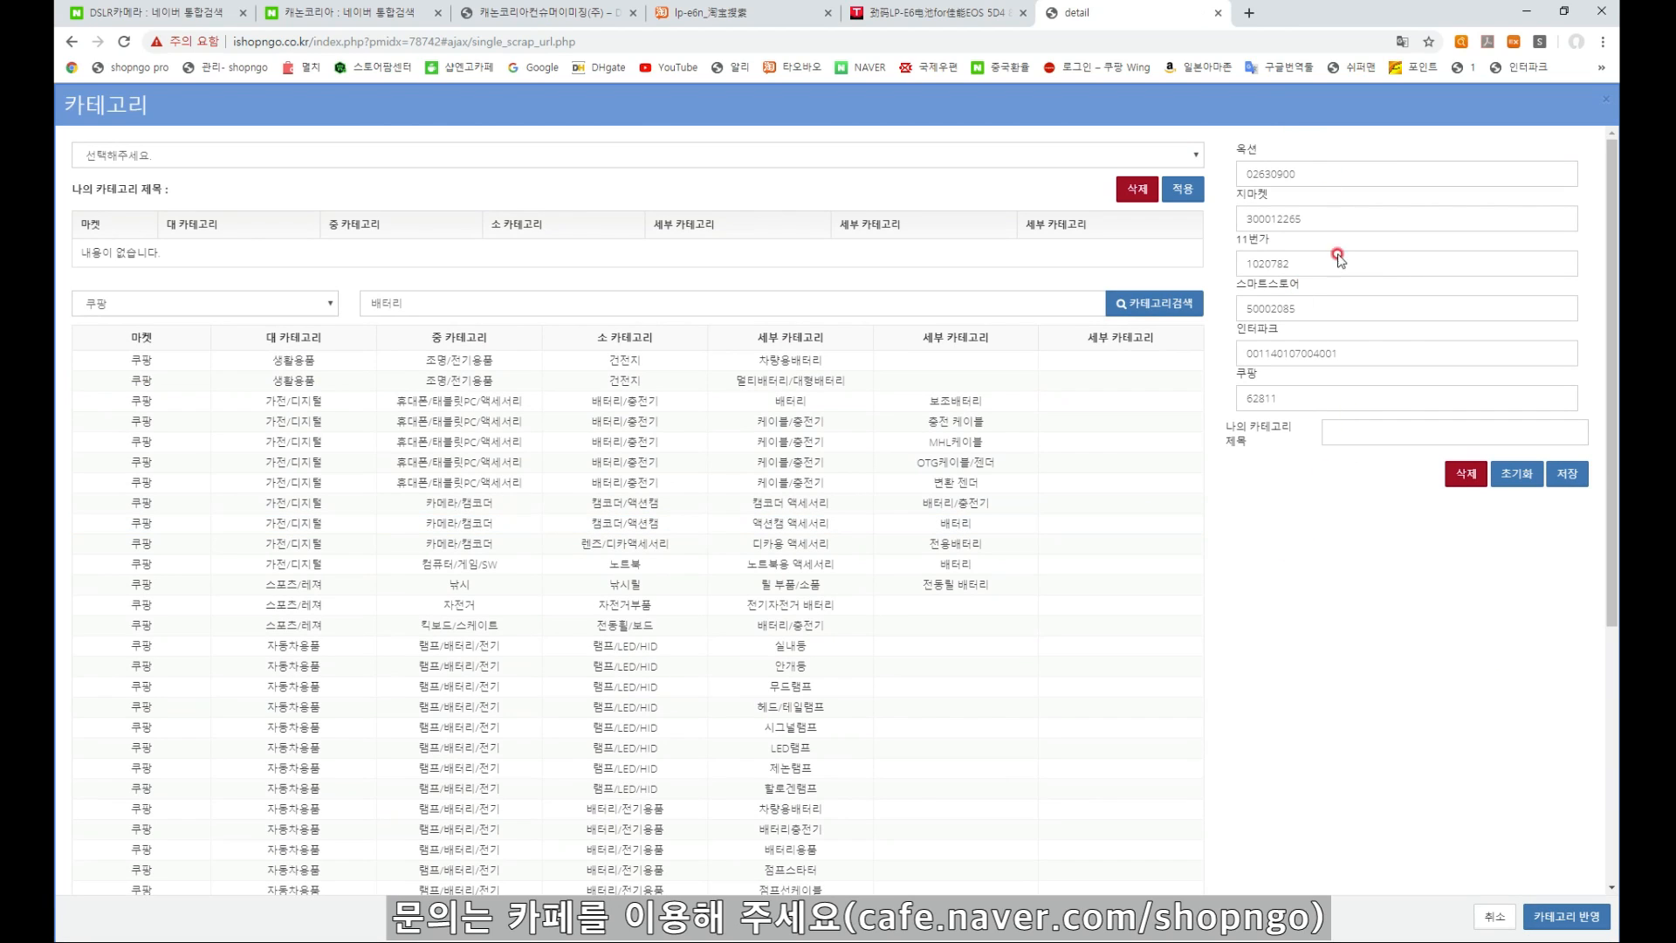
pyautogui.click(1372, 430)
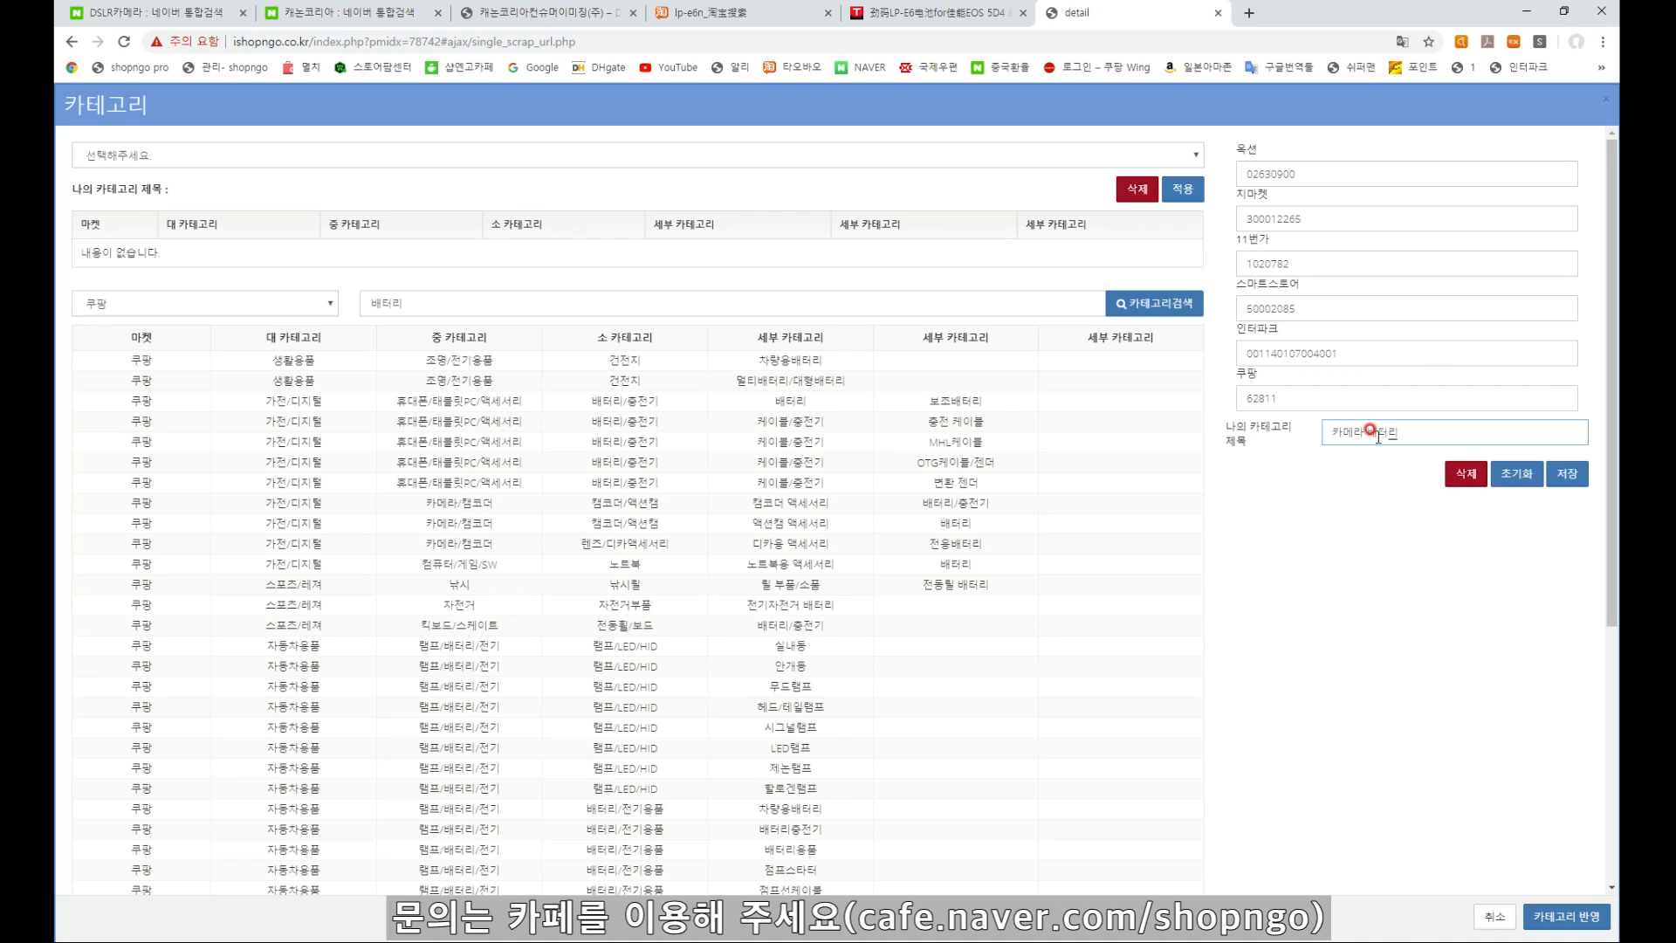
pyautogui.write('카메라 배터리')
pyautogui.moveTo(1438, 427); pyautogui.dragTo(1327, 427)
pyautogui.press('BackSpace')
pyautogui.click(1403, 567)
# Apply the selected categories to the product, accept the 쿠팡 notice and check the 인터파크, 11번가 and 쿠팡 codes
pyautogui.scroll(-3, 1406, 569)
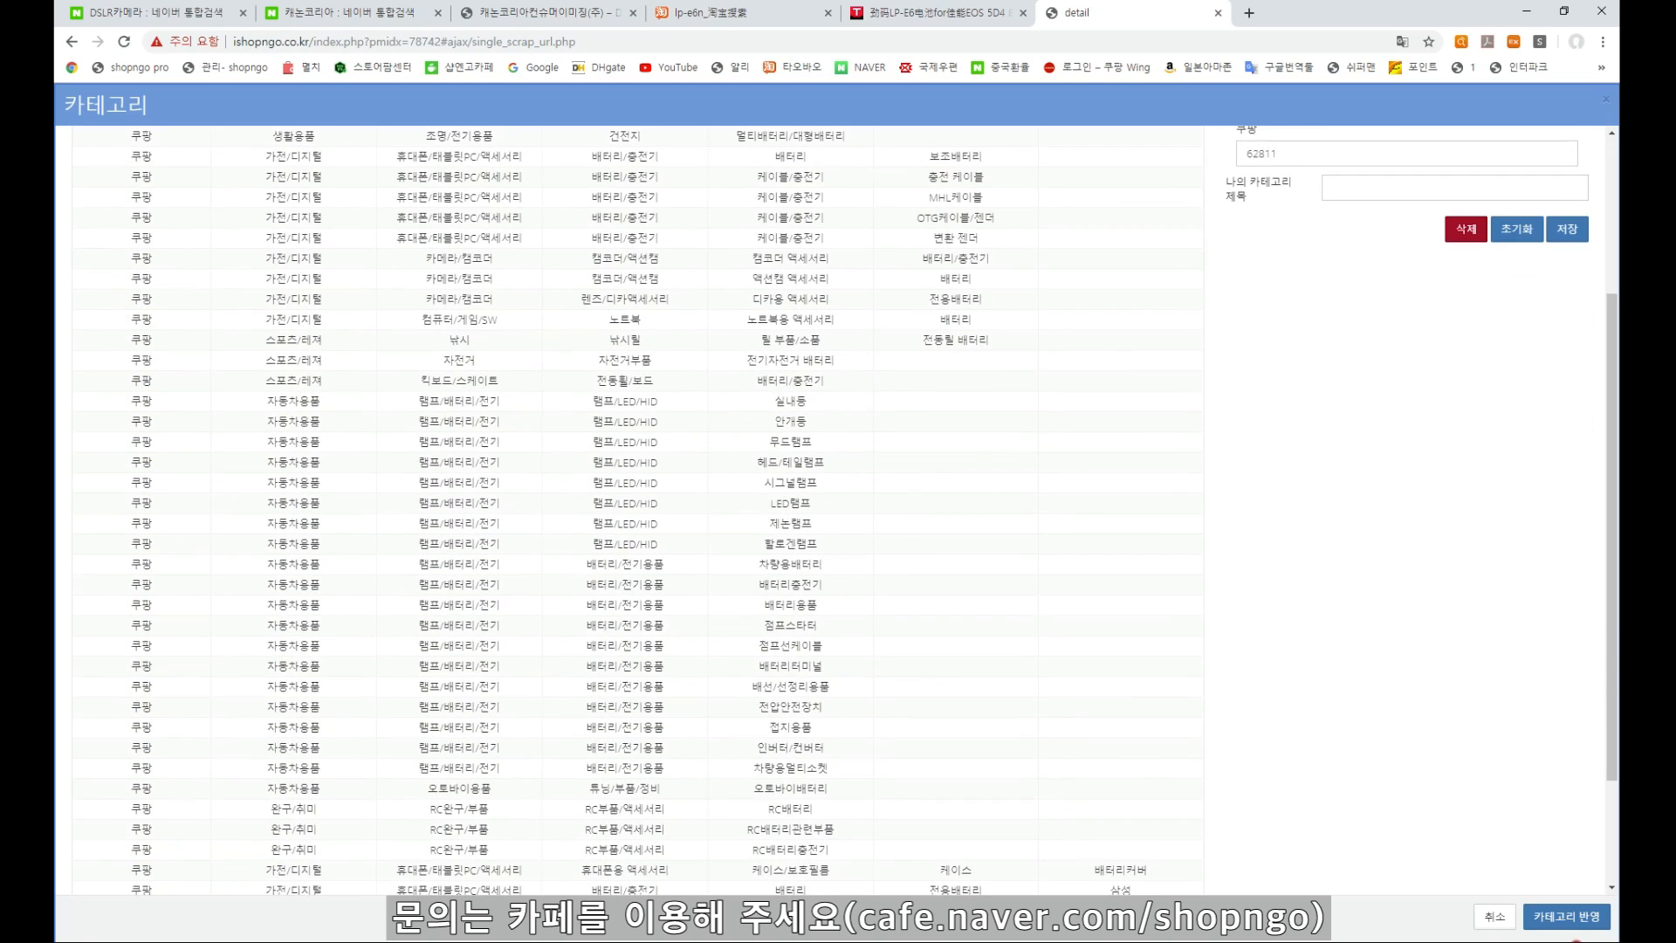
pyautogui.click(1568, 916)
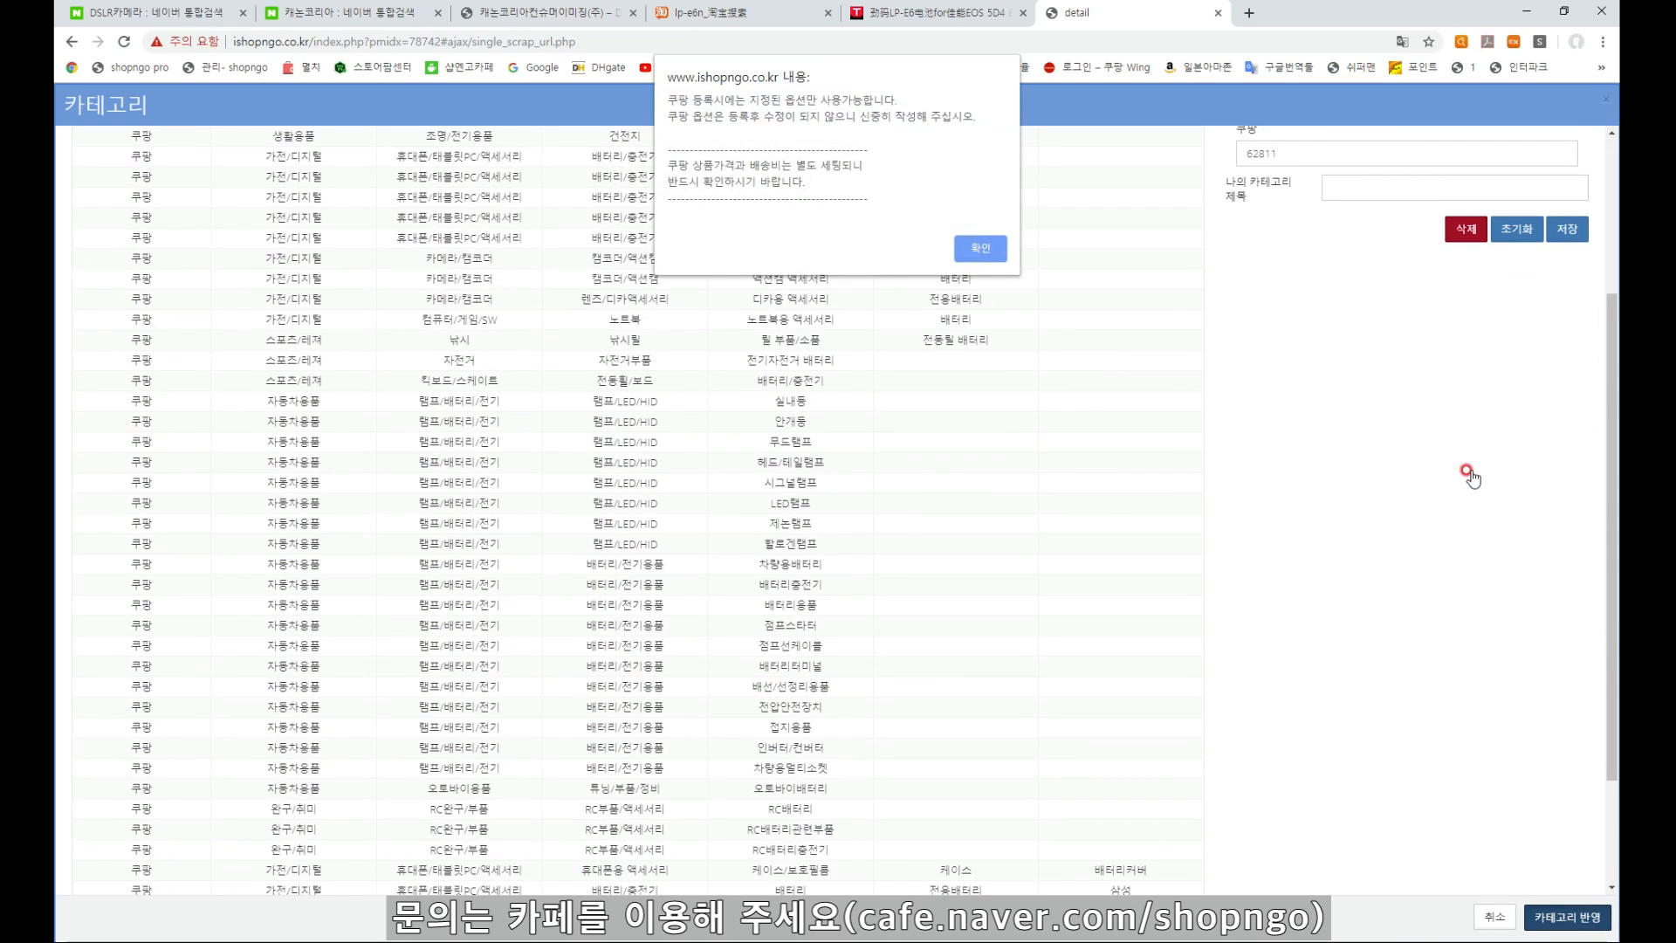
pyautogui.click(981, 248)
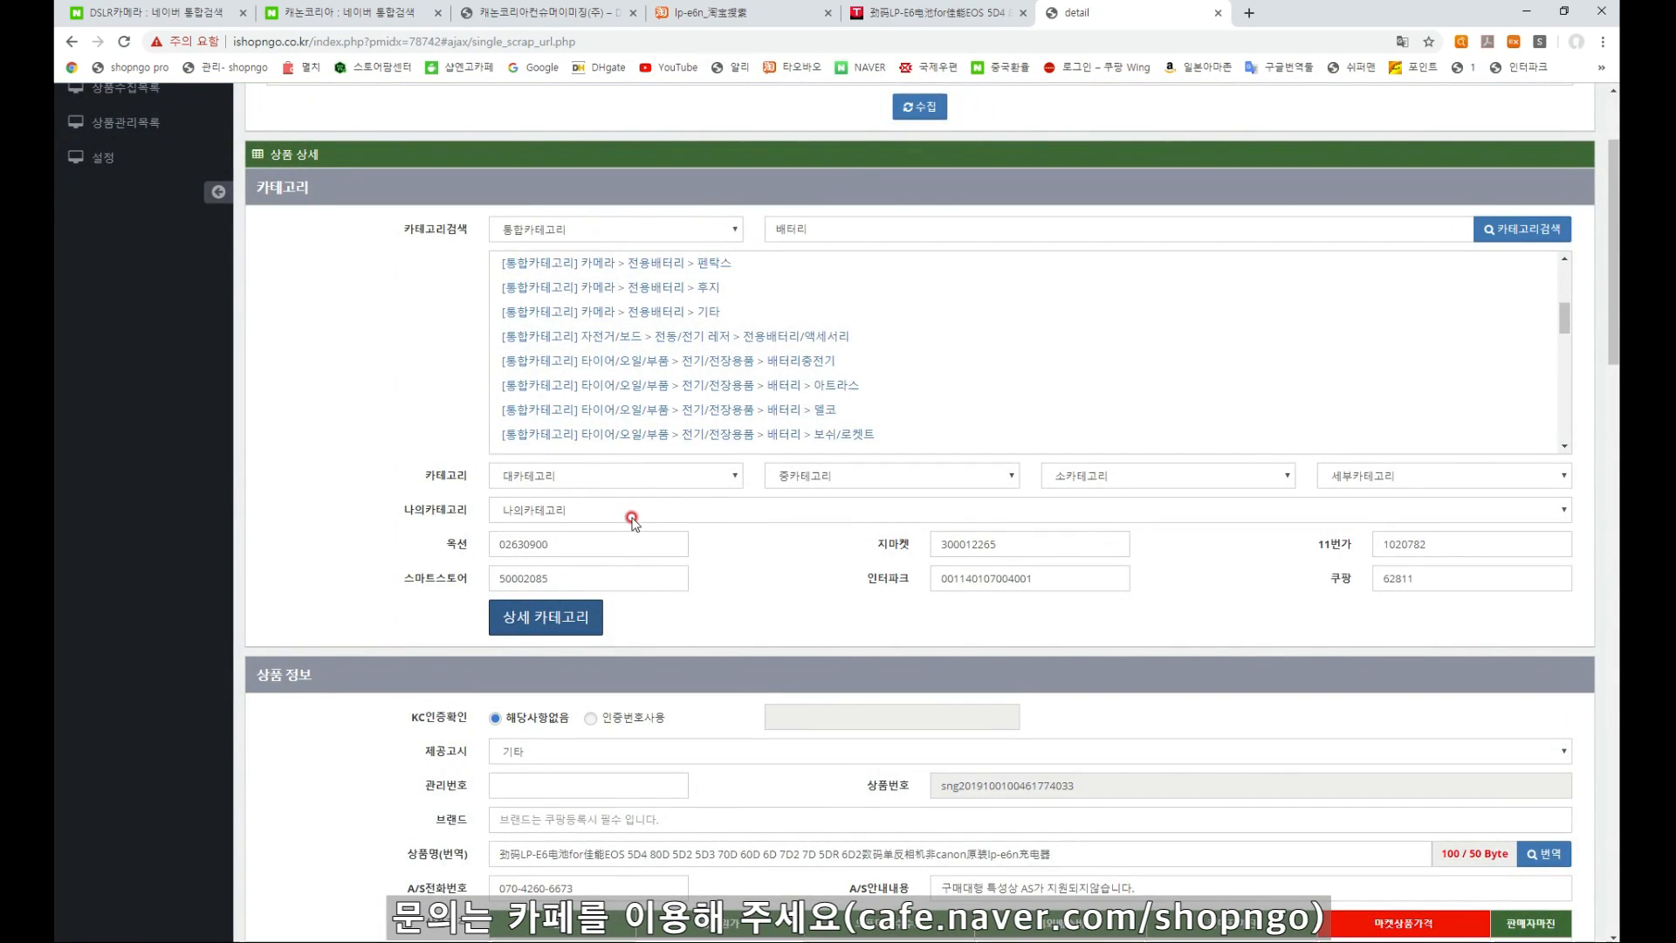
pyautogui.click(1029, 578)
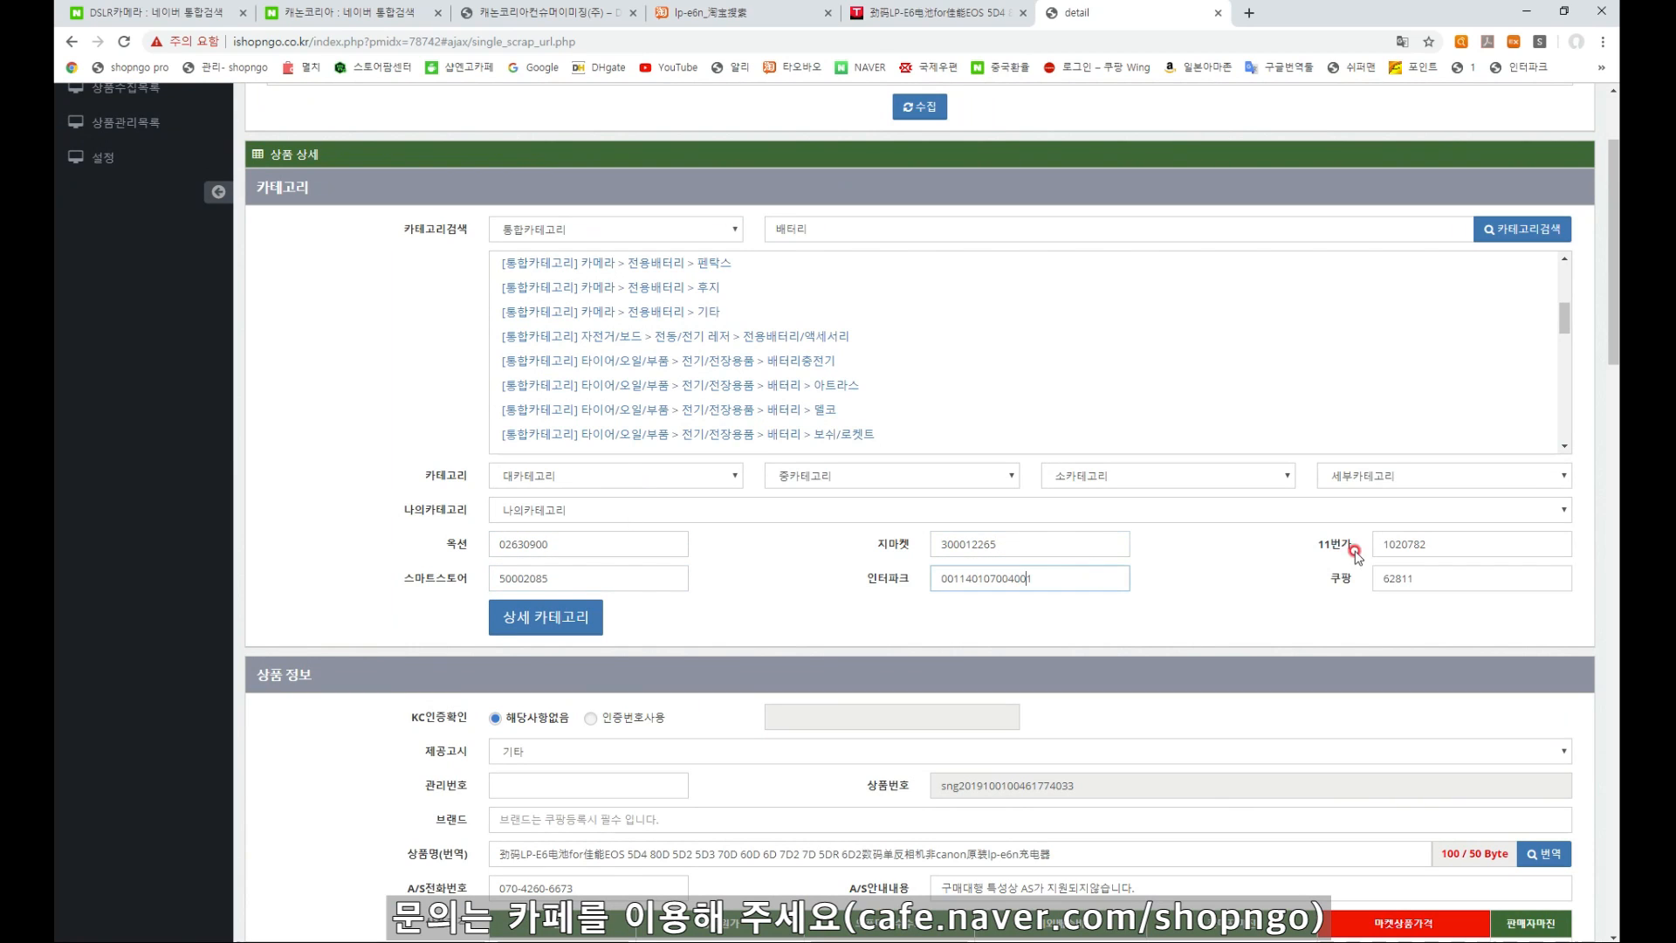
pyautogui.click(1355, 554)
pyautogui.click(1414, 578)
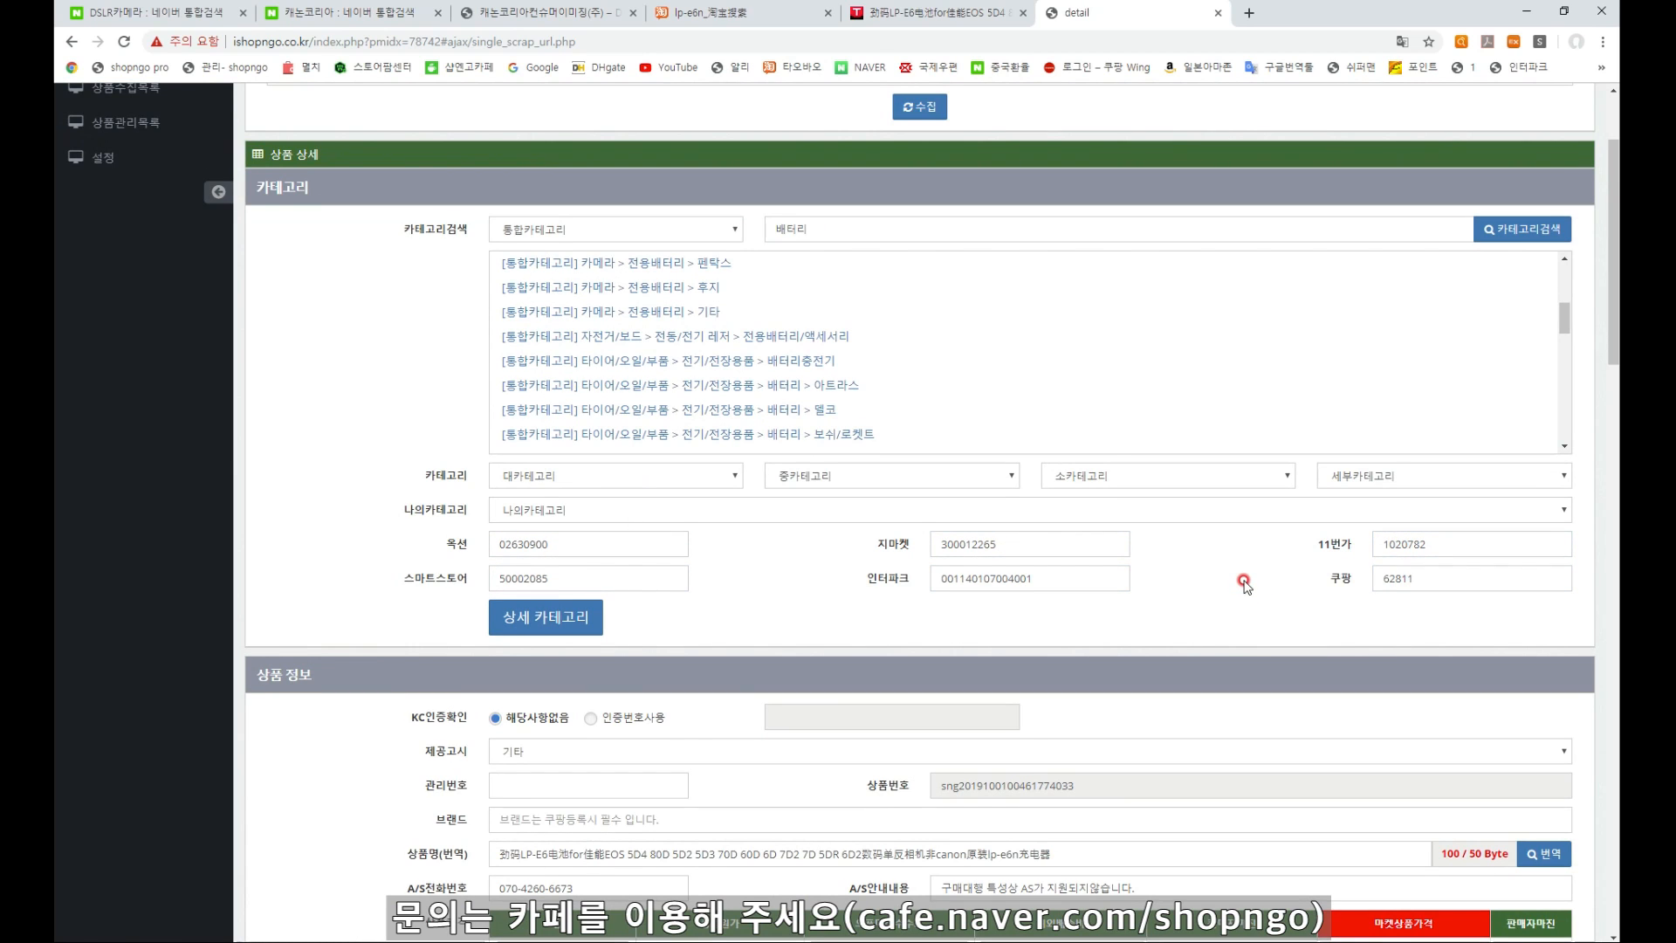
# Keep KC인증확인 at 해당사항없음 and set the product's 제공고시 to 광학기기(디지털카메라/캠코더)
pyautogui.scroll(-1, 1244, 583)
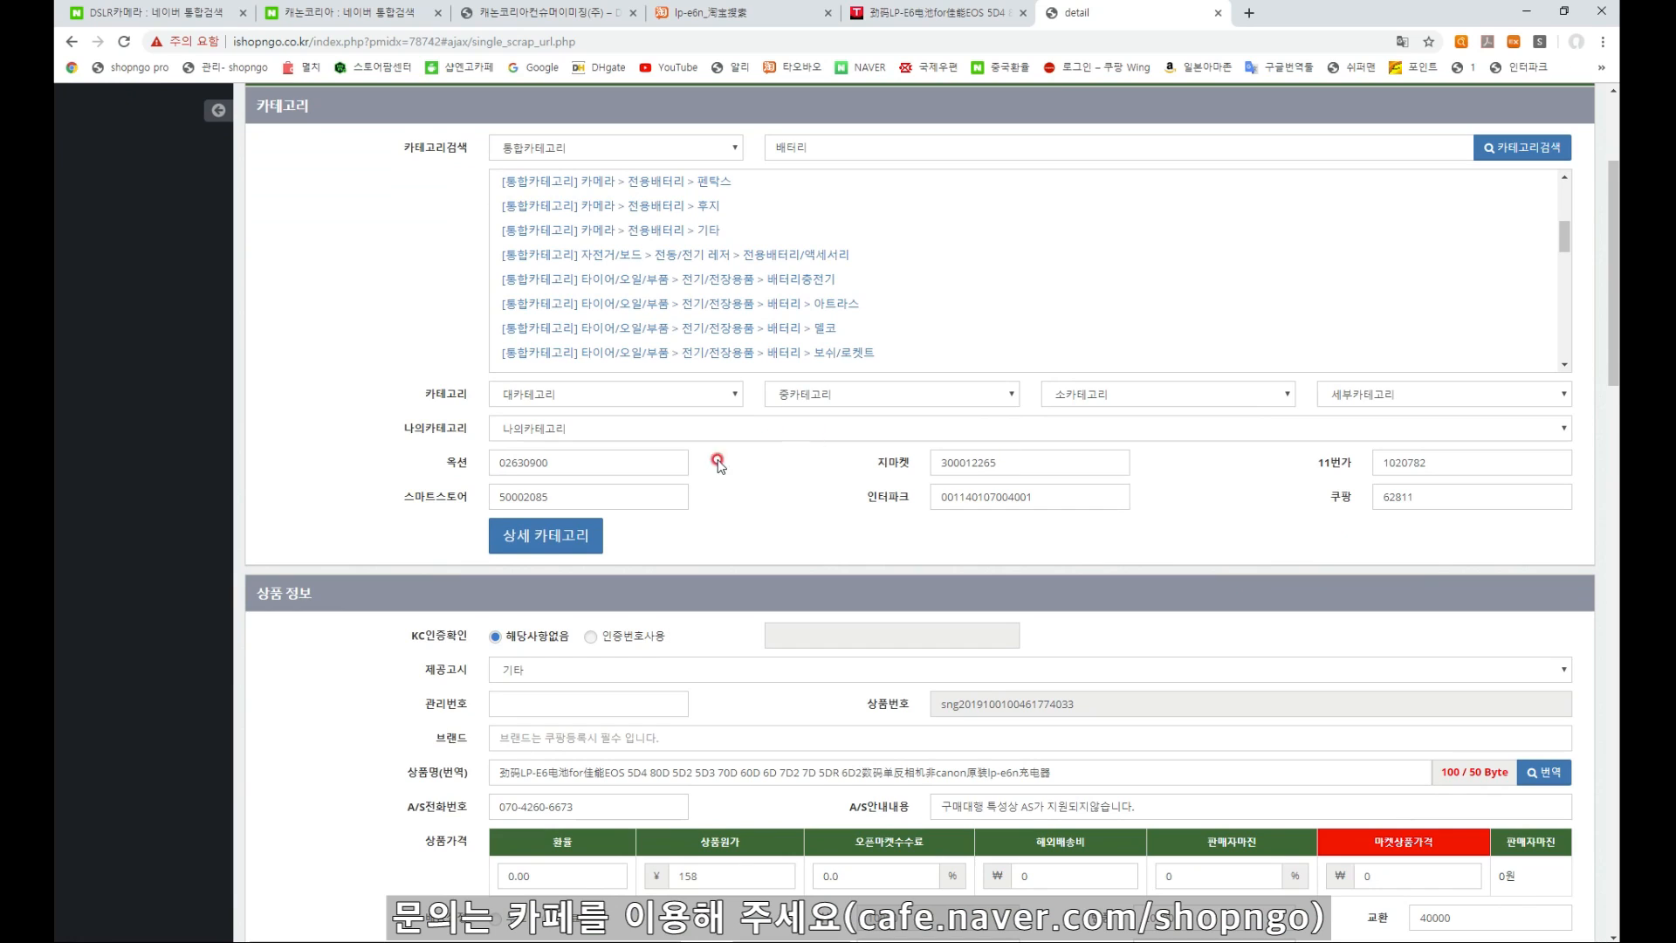
pyautogui.scroll(-3, 763, 494)
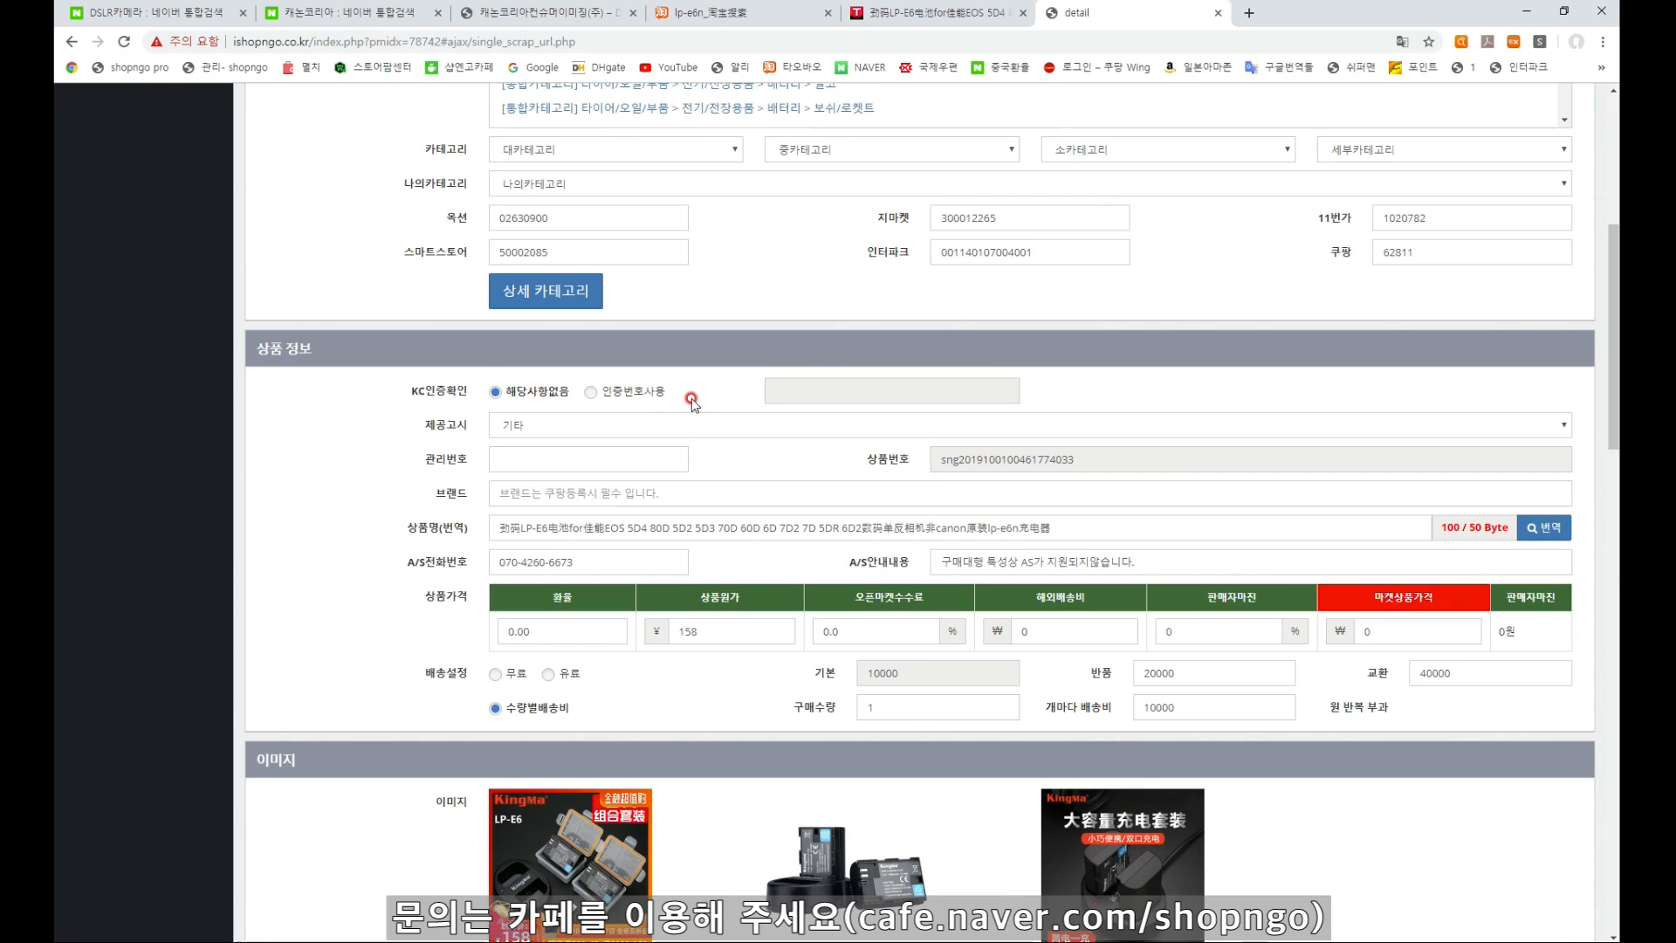
pyautogui.click(530, 393)
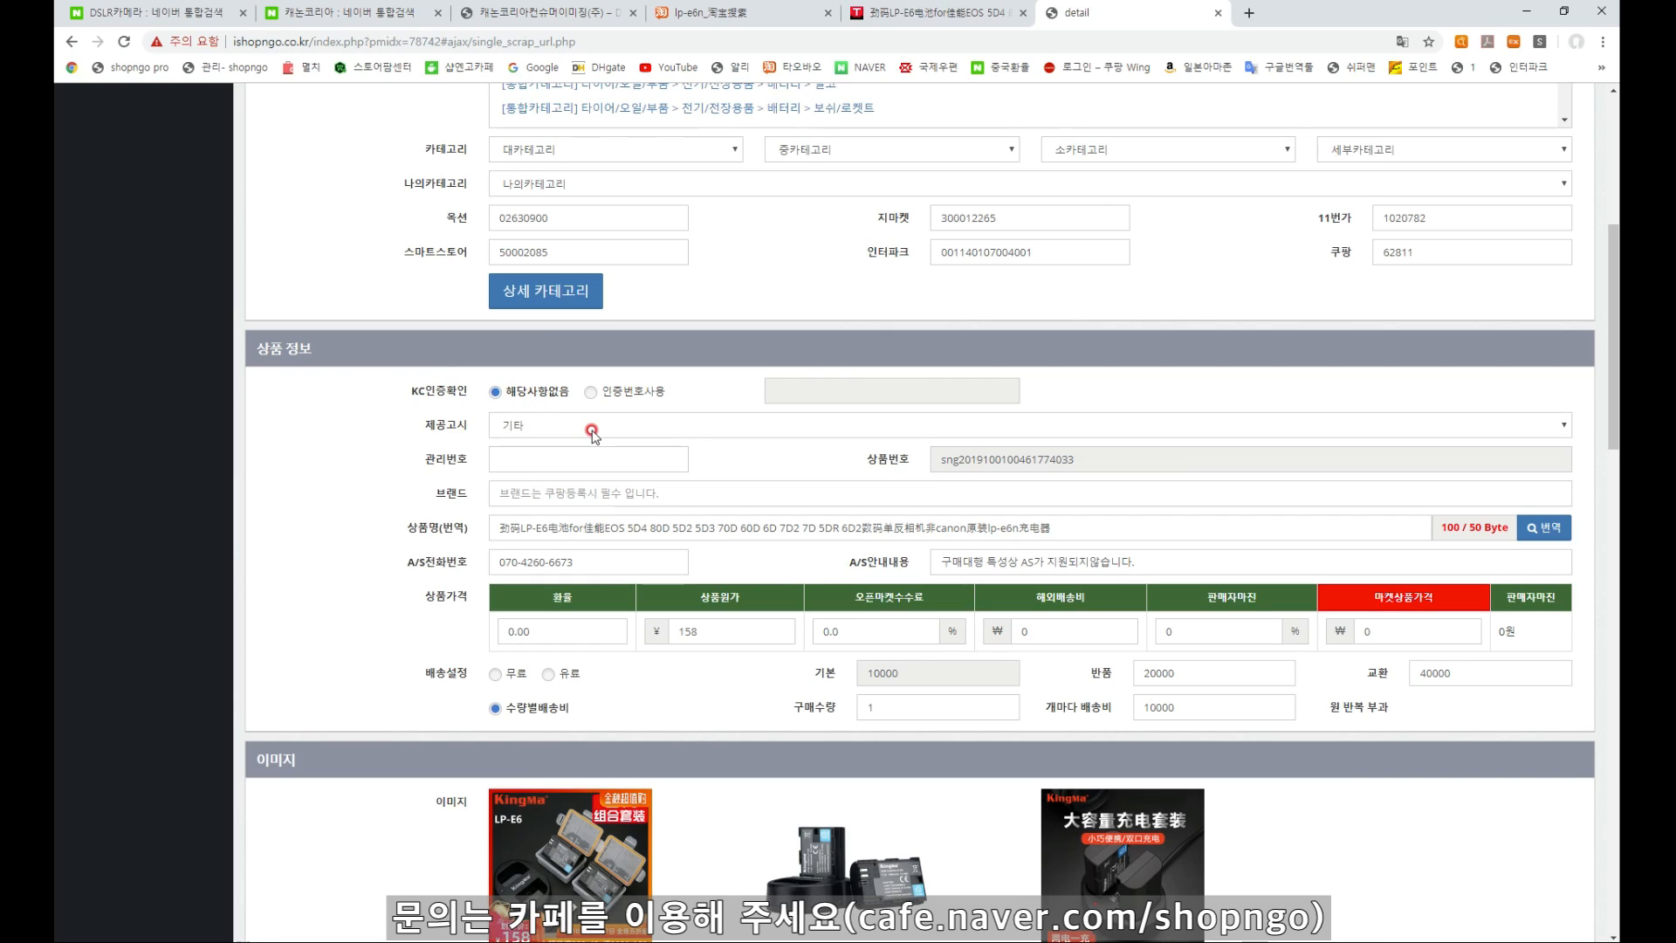
pyautogui.click(455, 425)
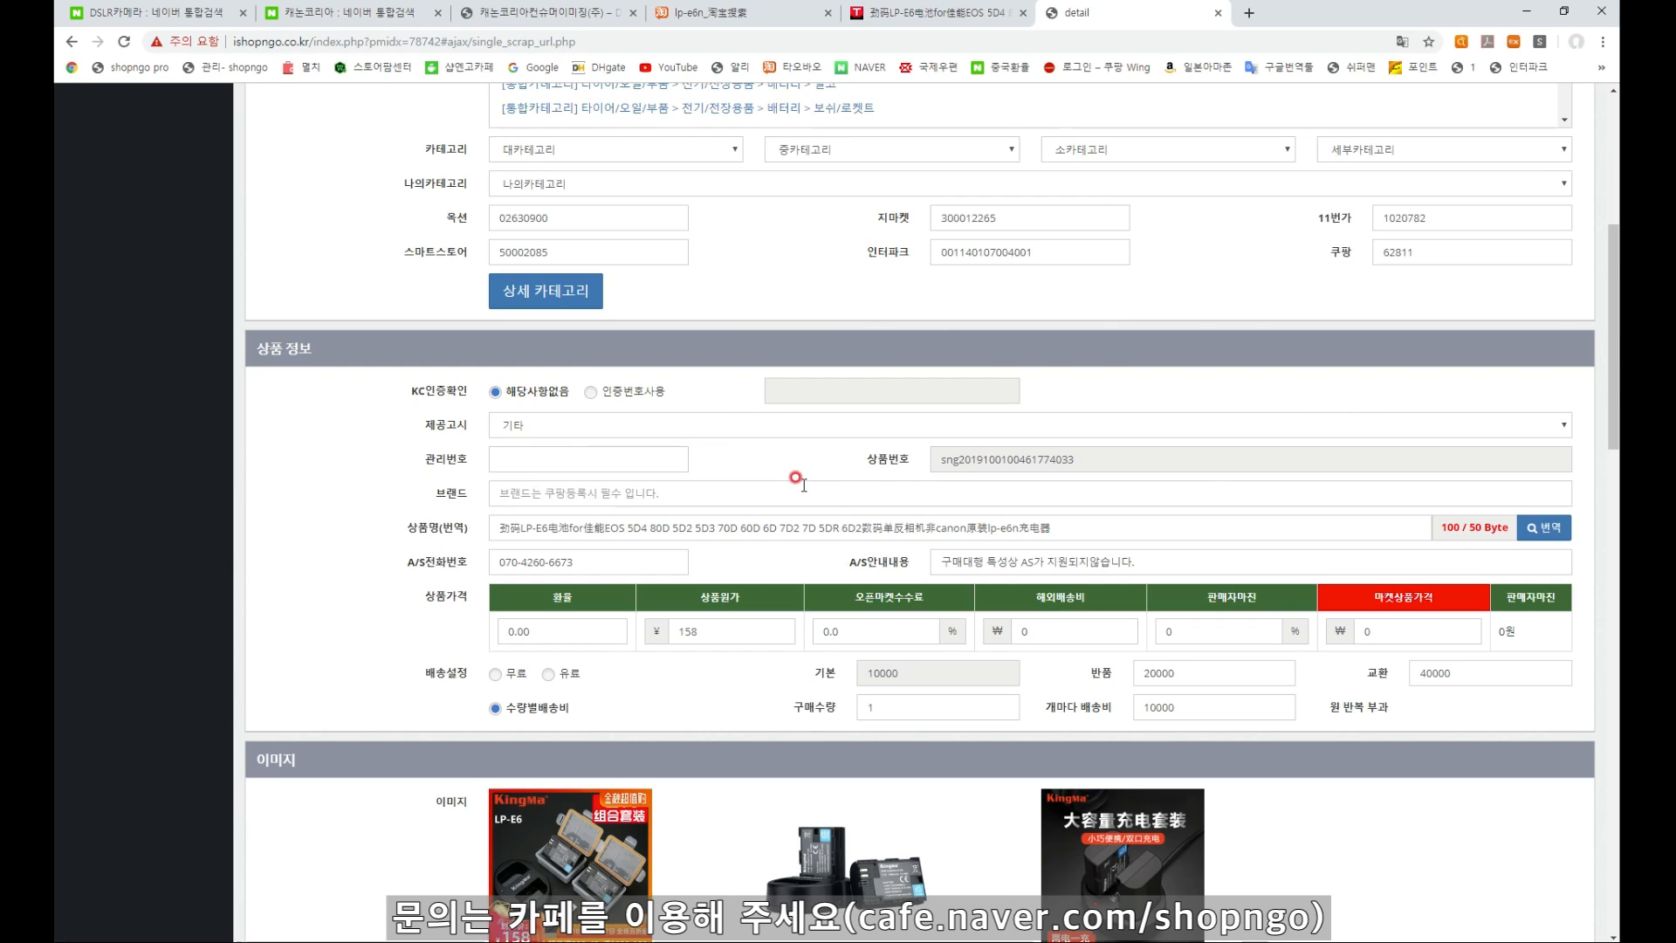
pyautogui.click(843, 431)
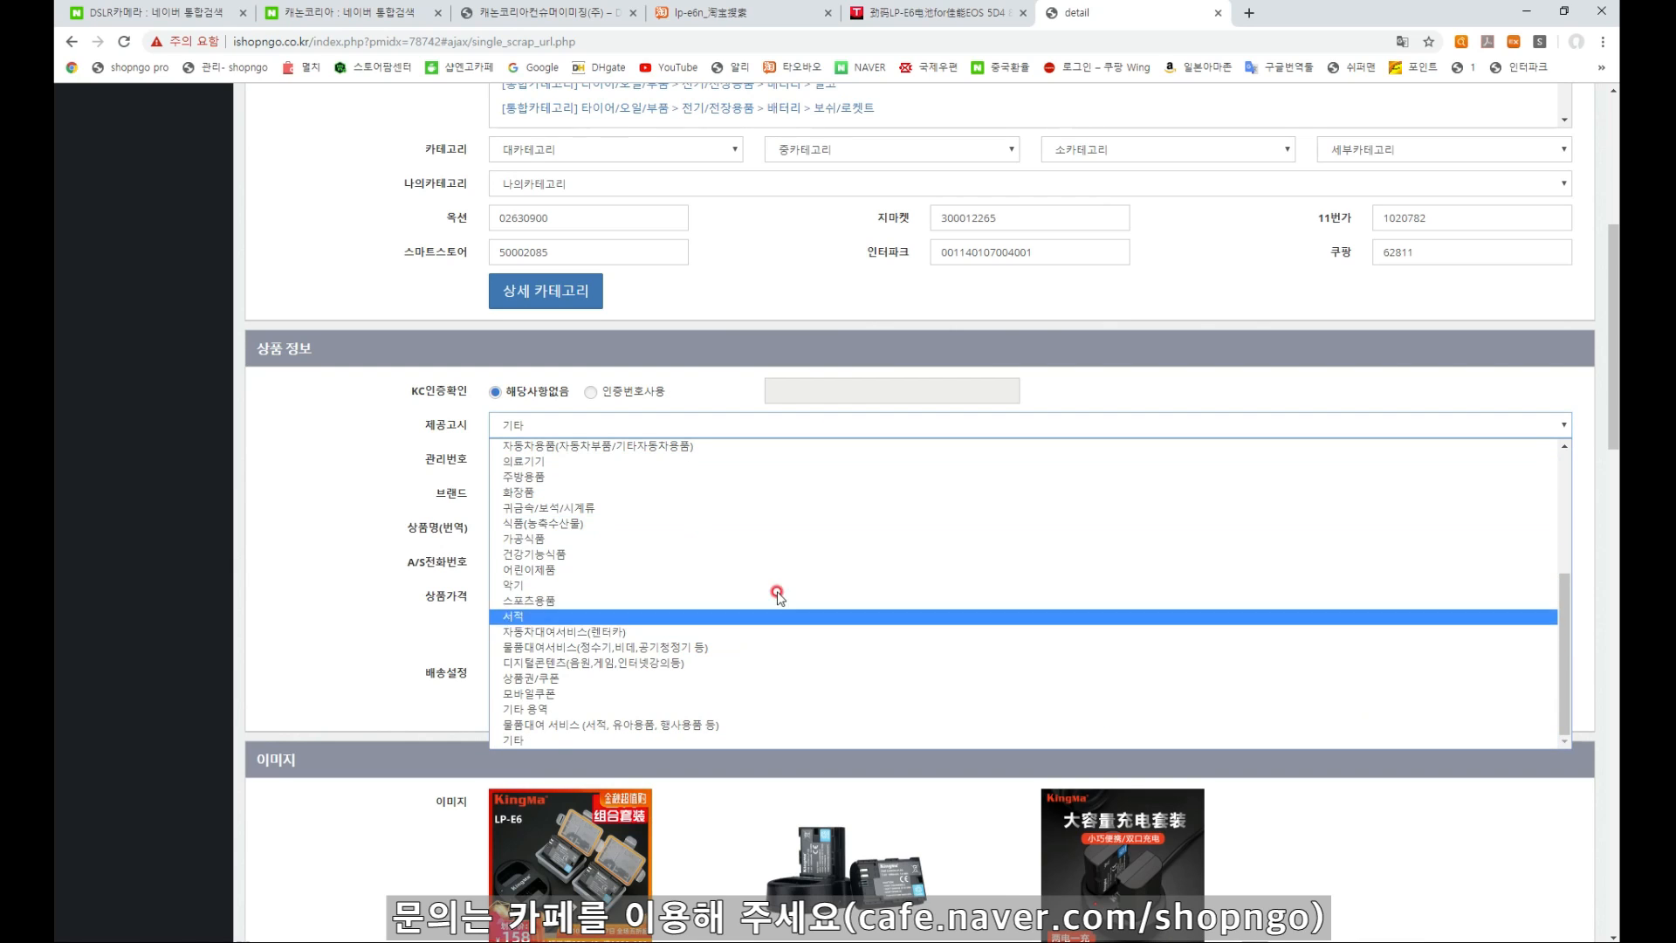
pyautogui.scroll(5, 775, 547)
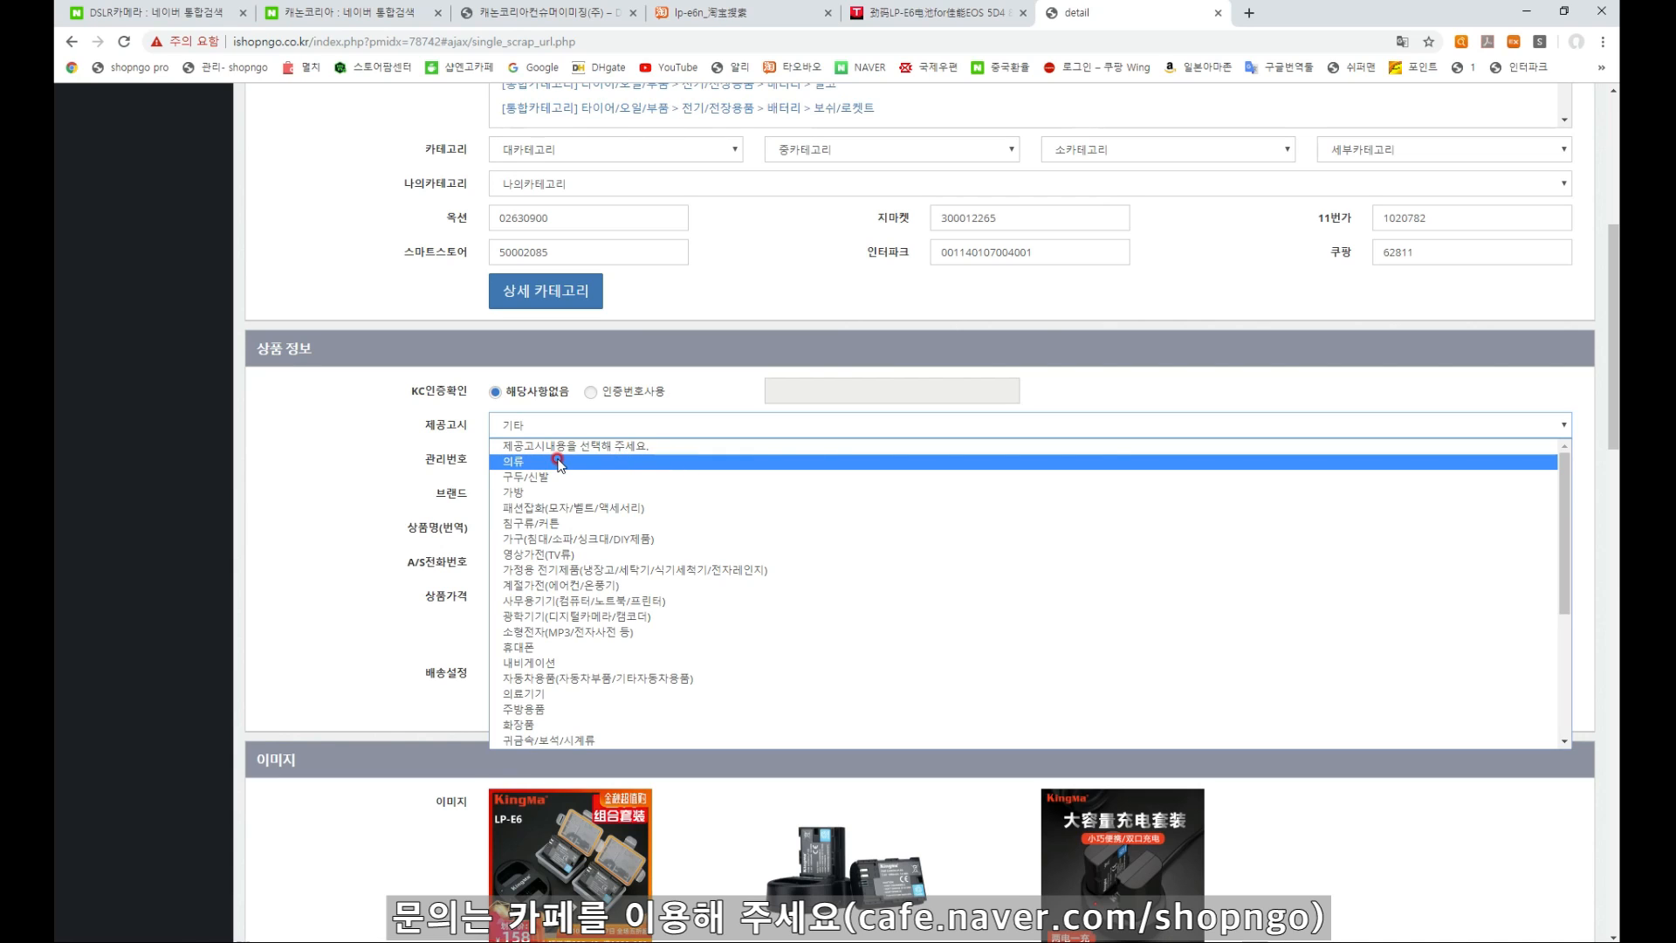
pyautogui.scroll(-5, 611, 471)
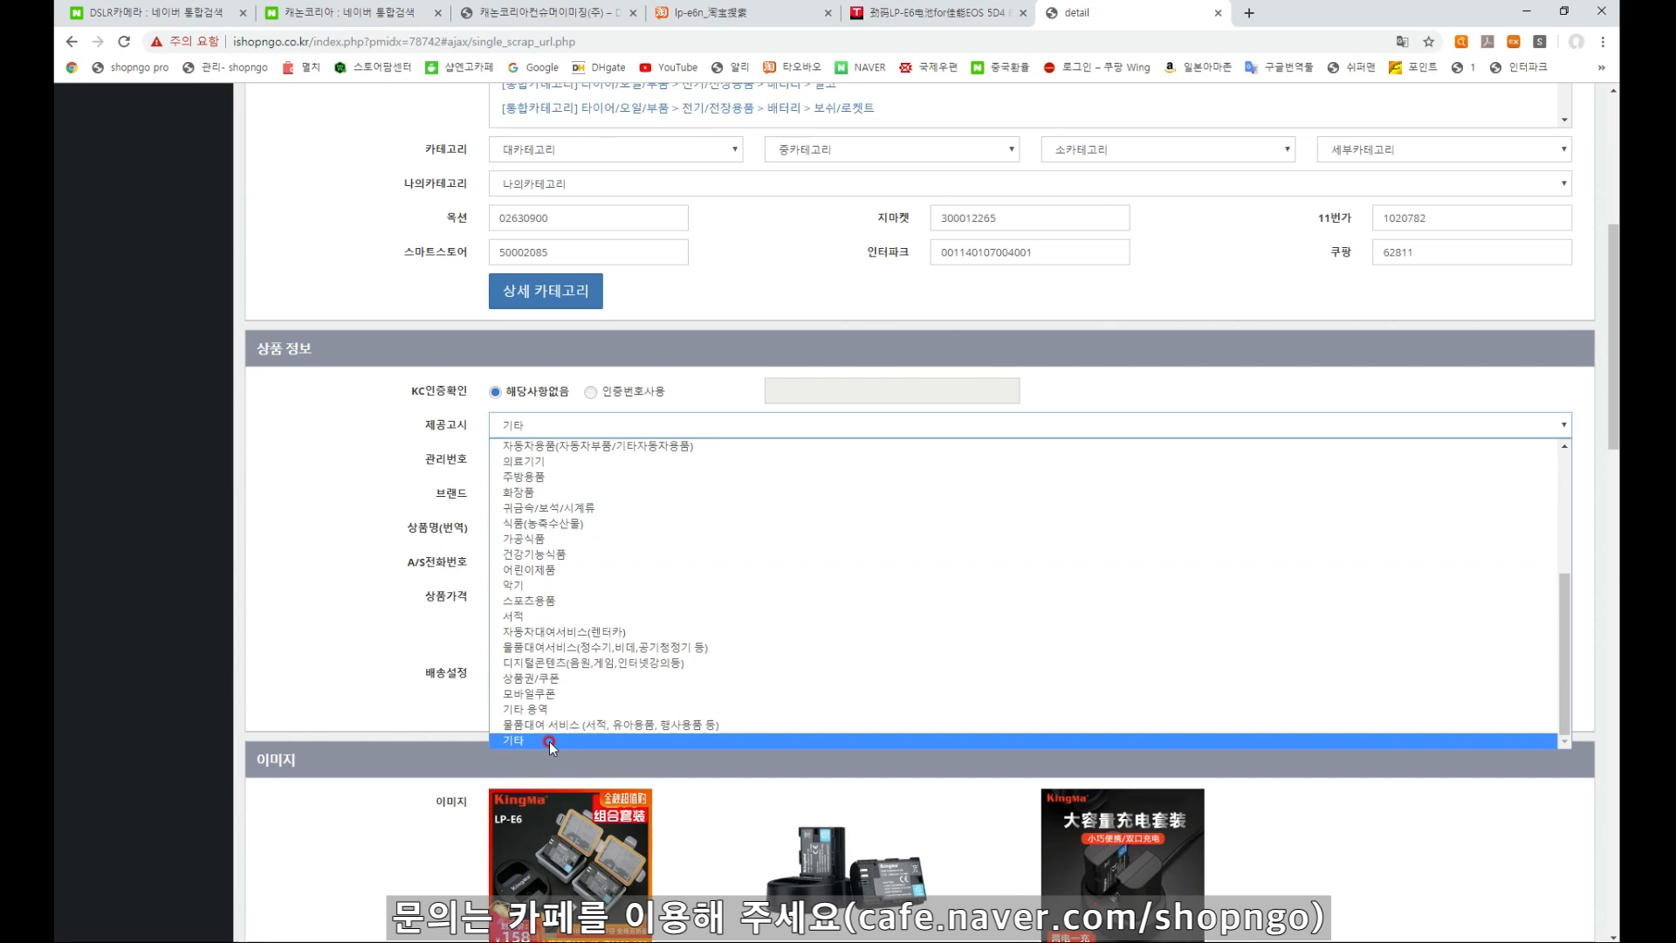
pyautogui.scroll(5, 556, 738)
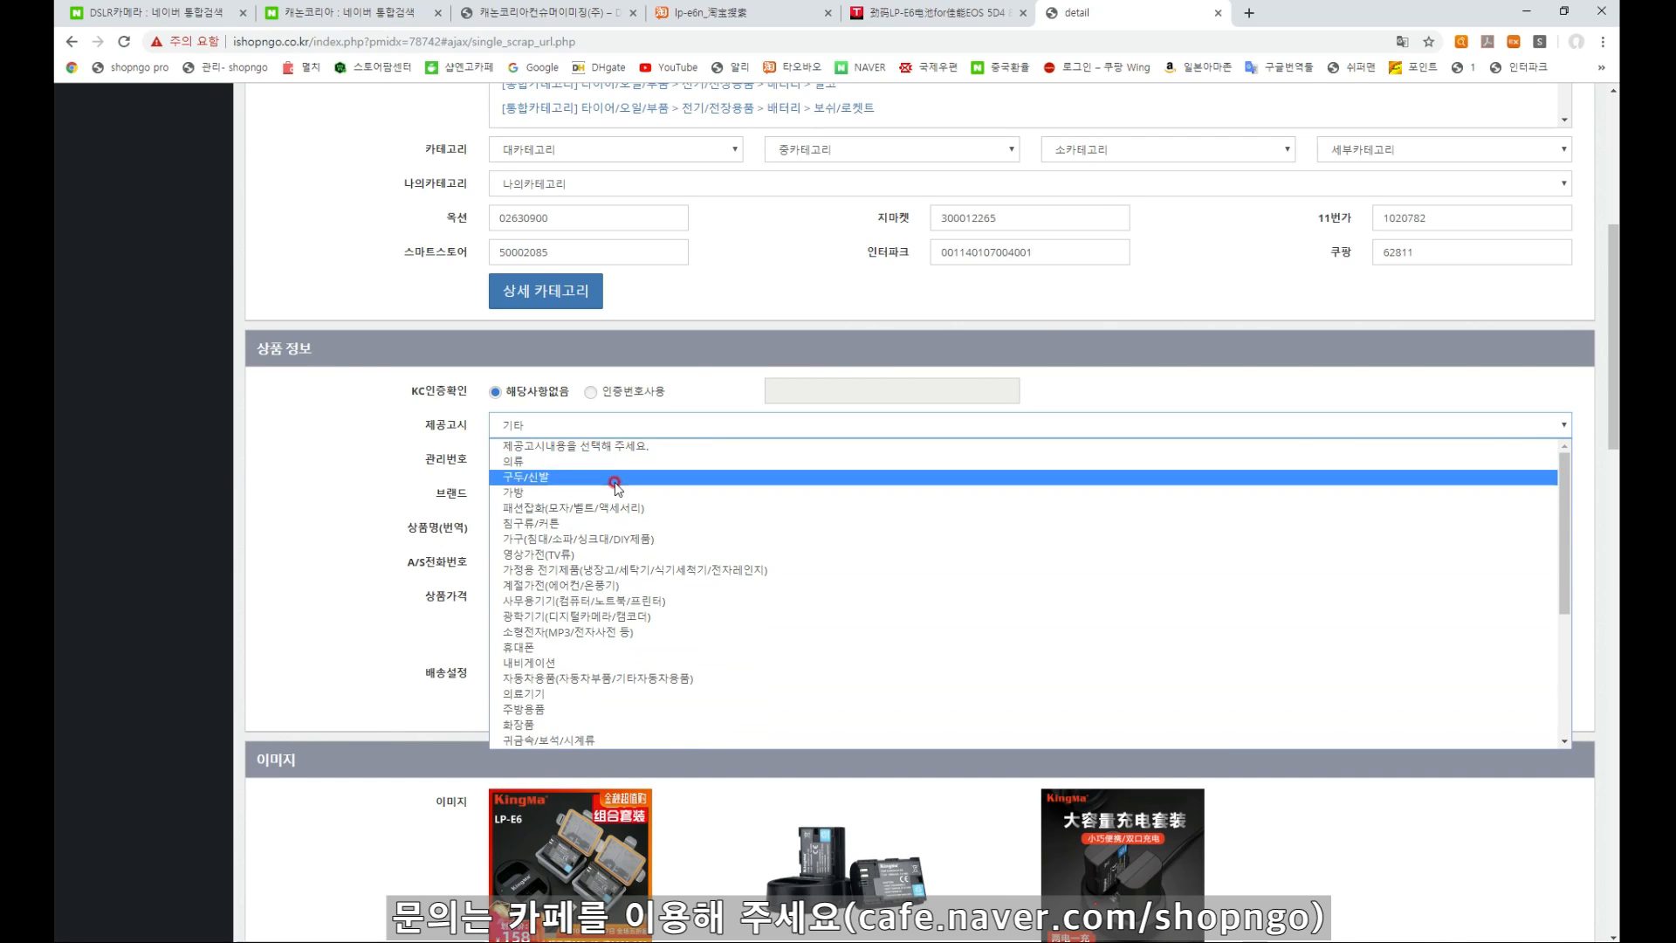
pyautogui.click(620, 621)
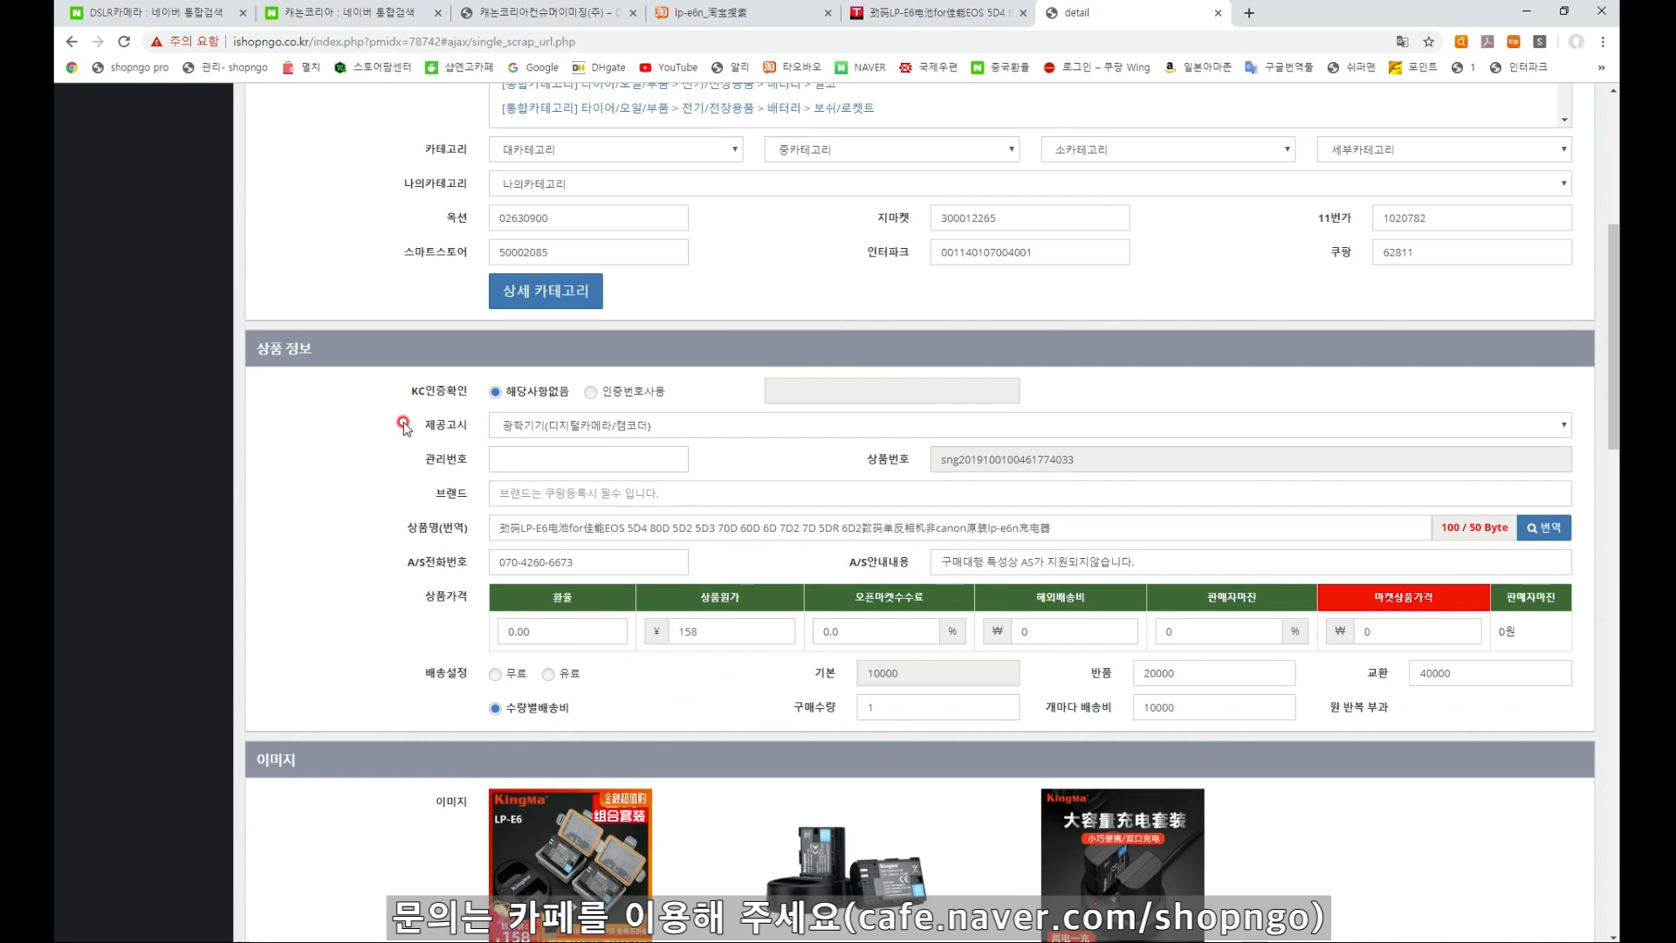
# Enter A00300 as the product's 관리번호
pyautogui.click(504, 452)
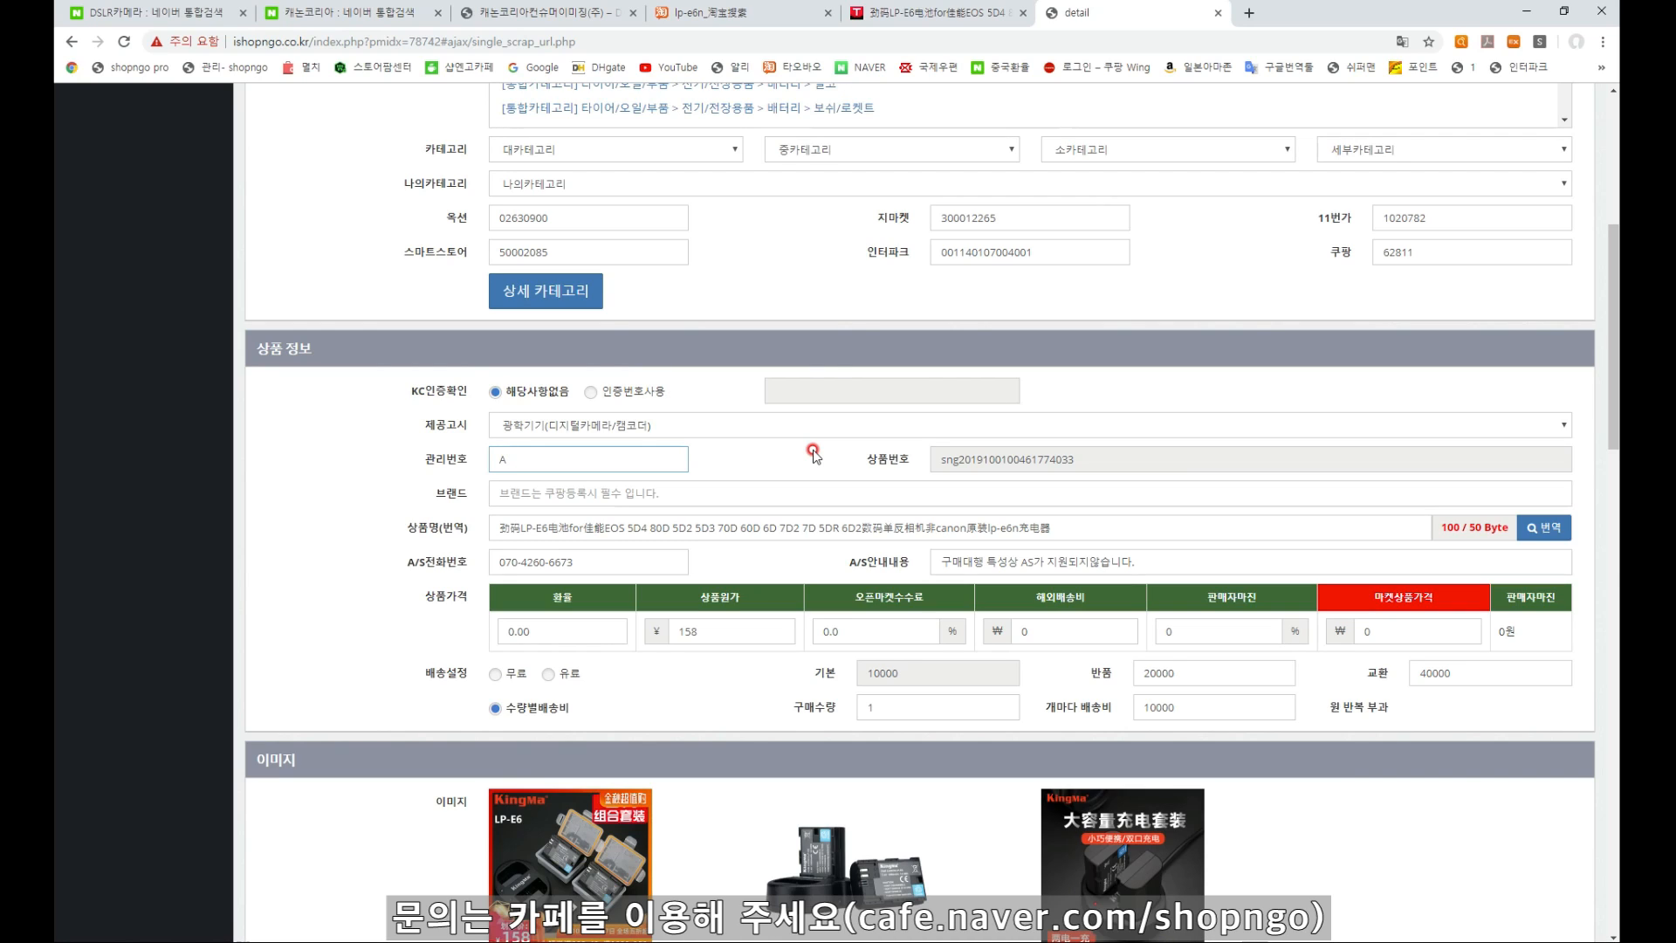
pyautogui.write('00')
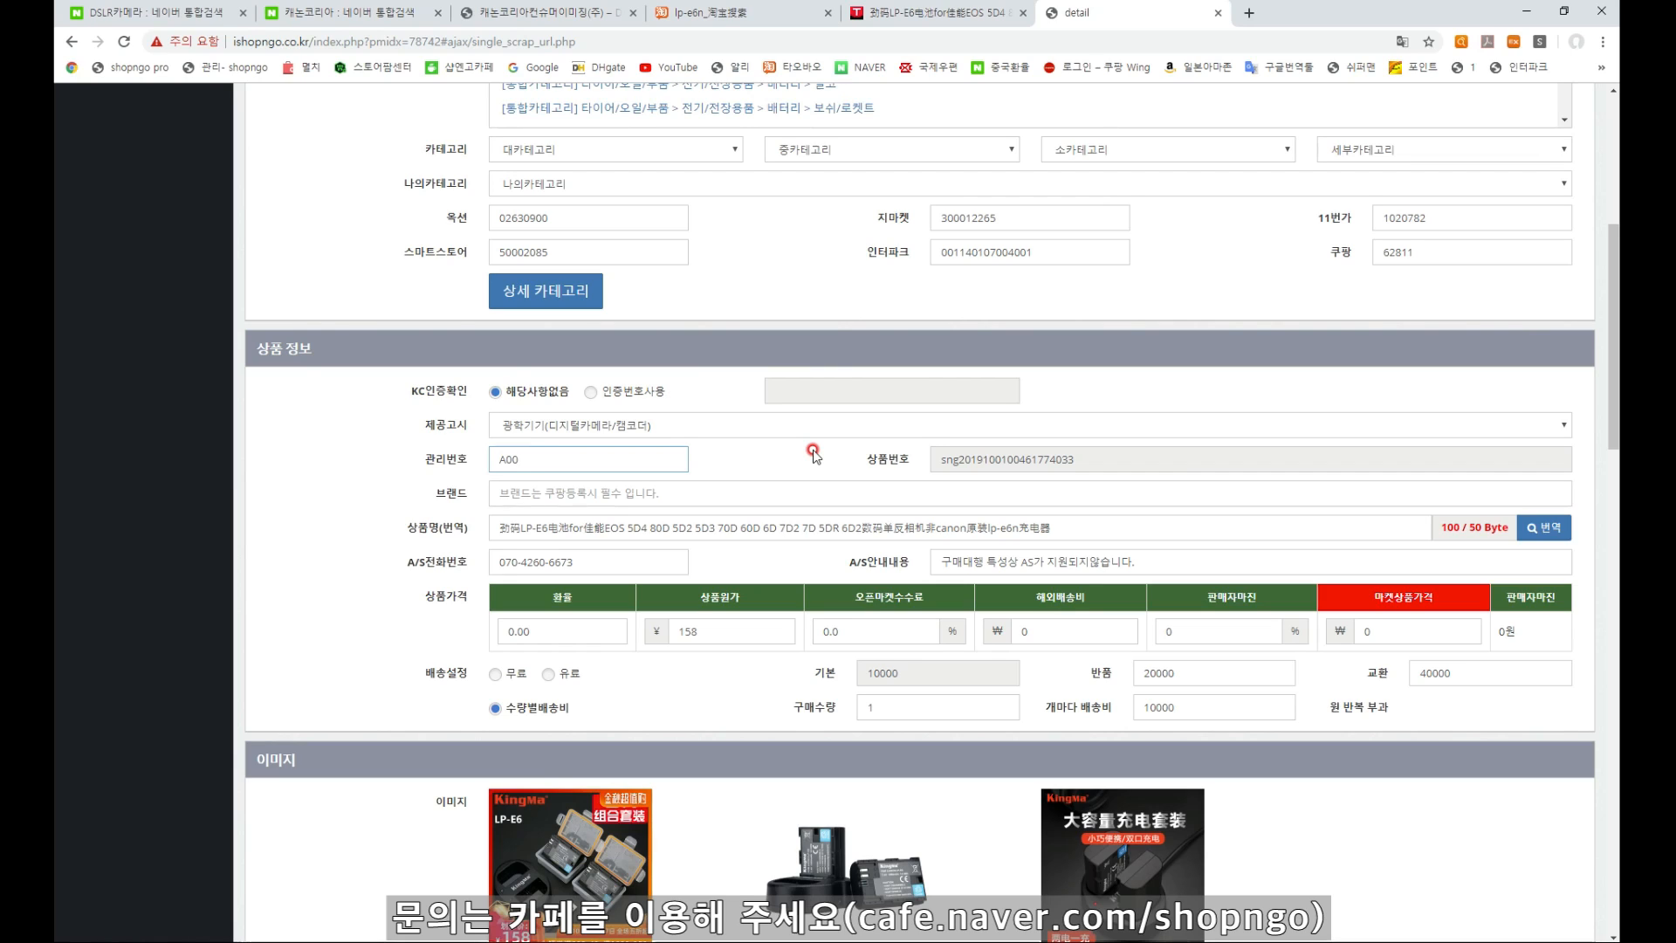
pyautogui.write('300')
pyautogui.click(813, 453)
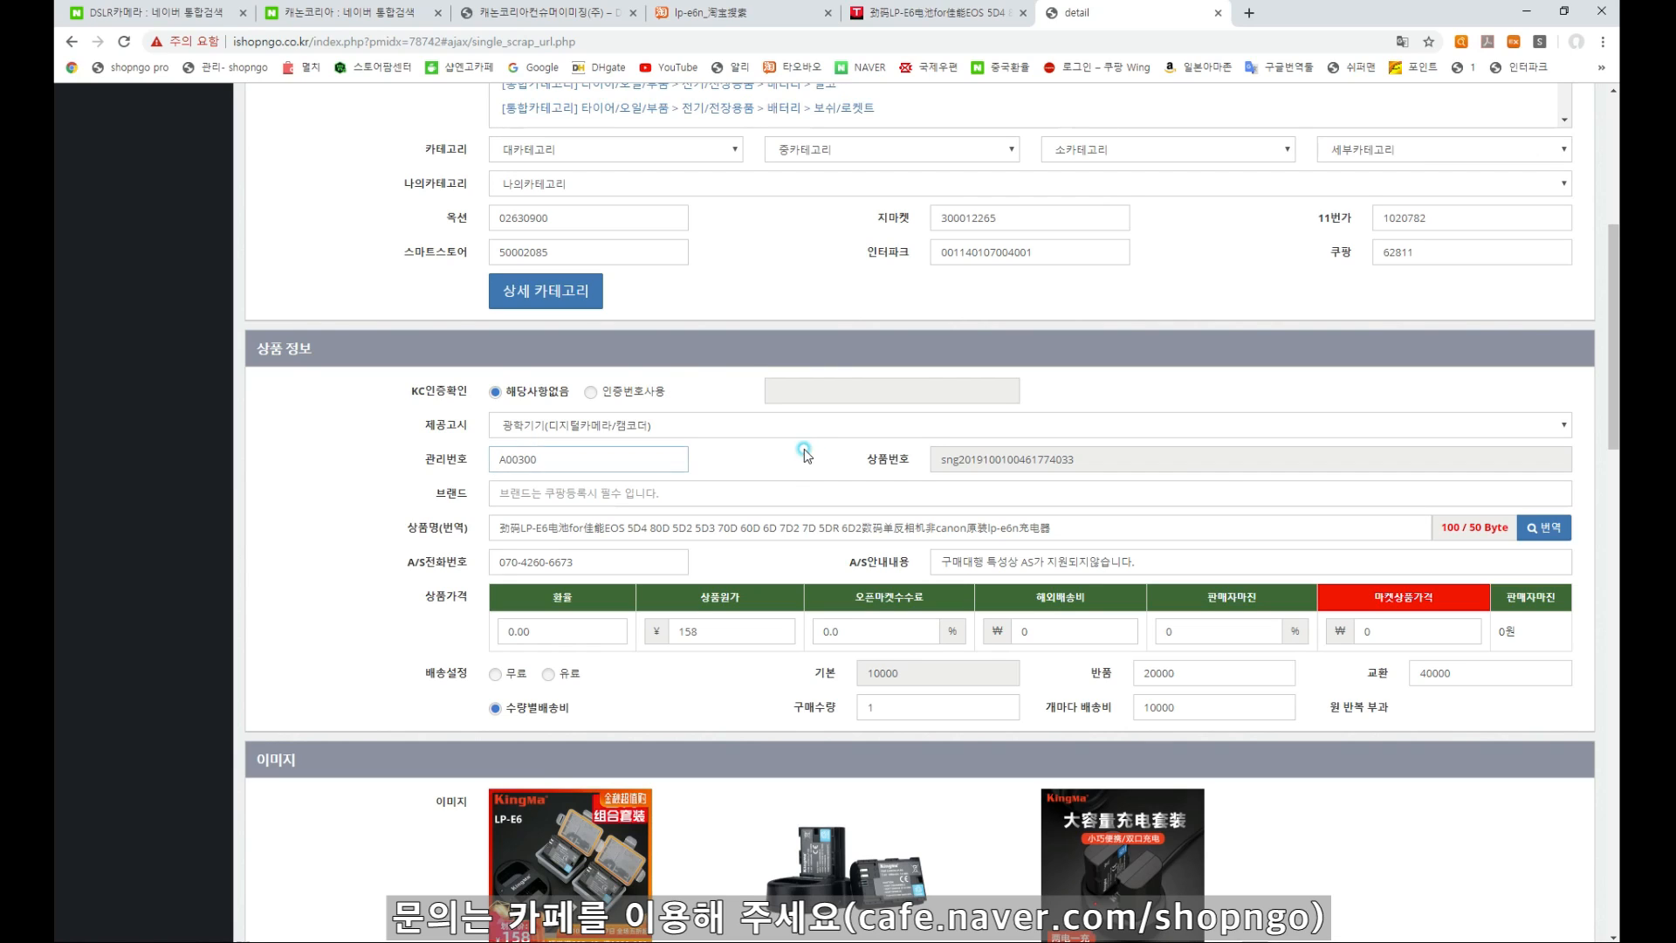
pyautogui.click(521, 456)
# Enter 노브랜드 as the product's brand
pyautogui.click(746, 476)
pyautogui.scroll(-1, 746, 476)
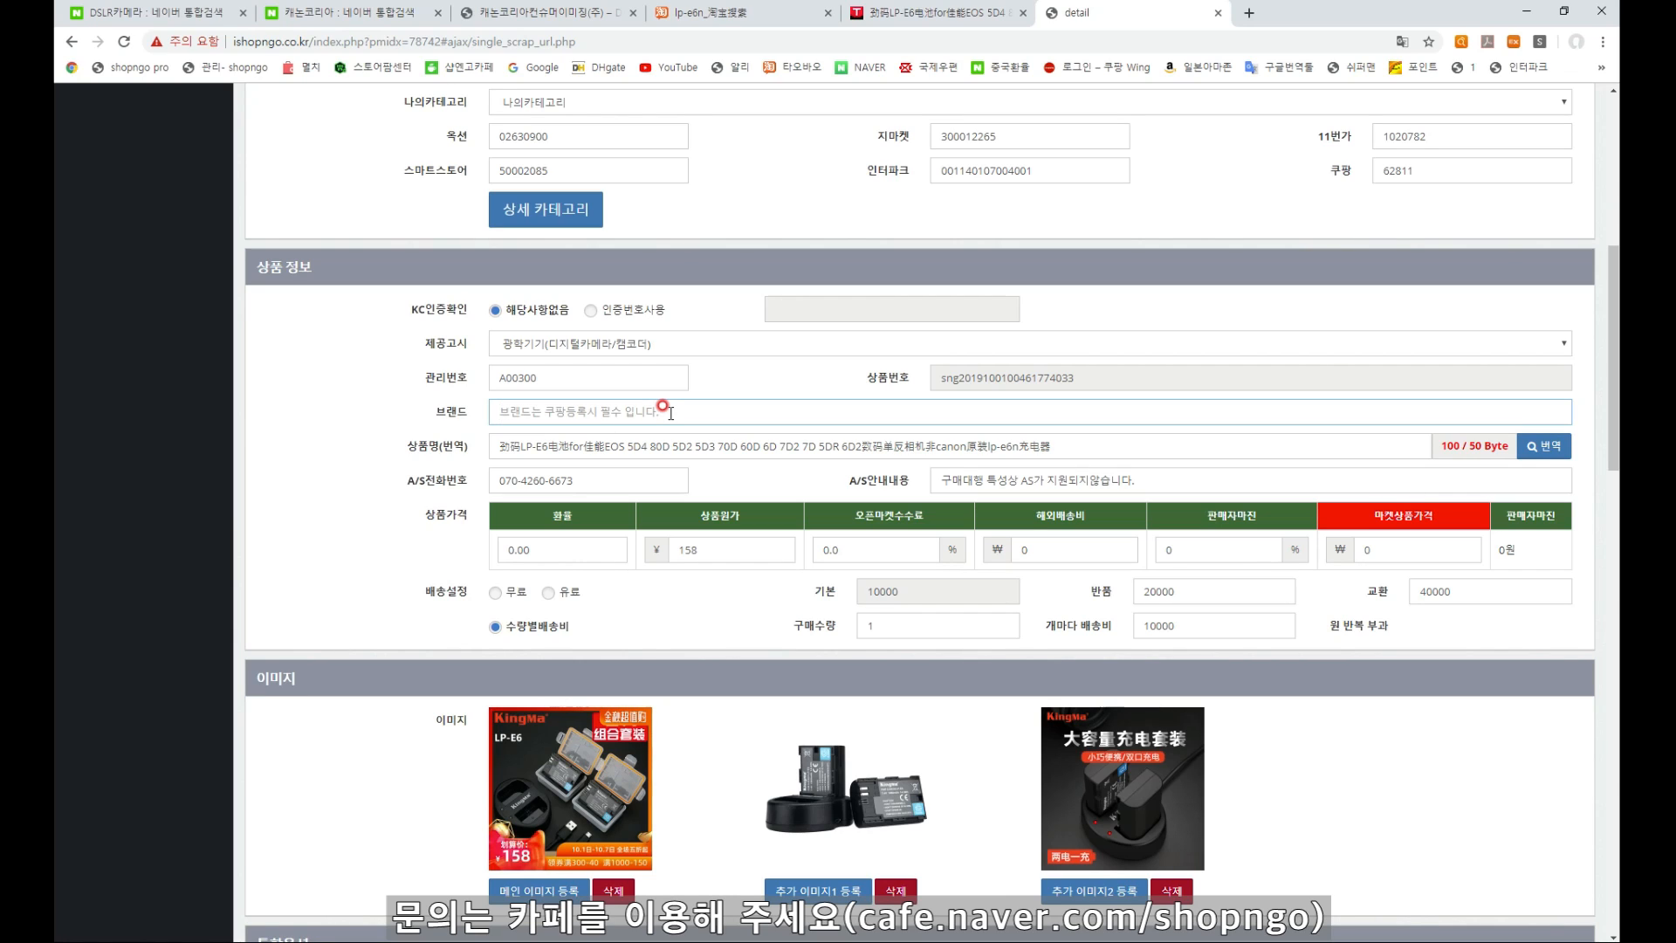
pyautogui.write('sh')
pyautogui.press('BackSpace')
pyautogui.press('BackSpace')
pyautogui.write('노브랜드')
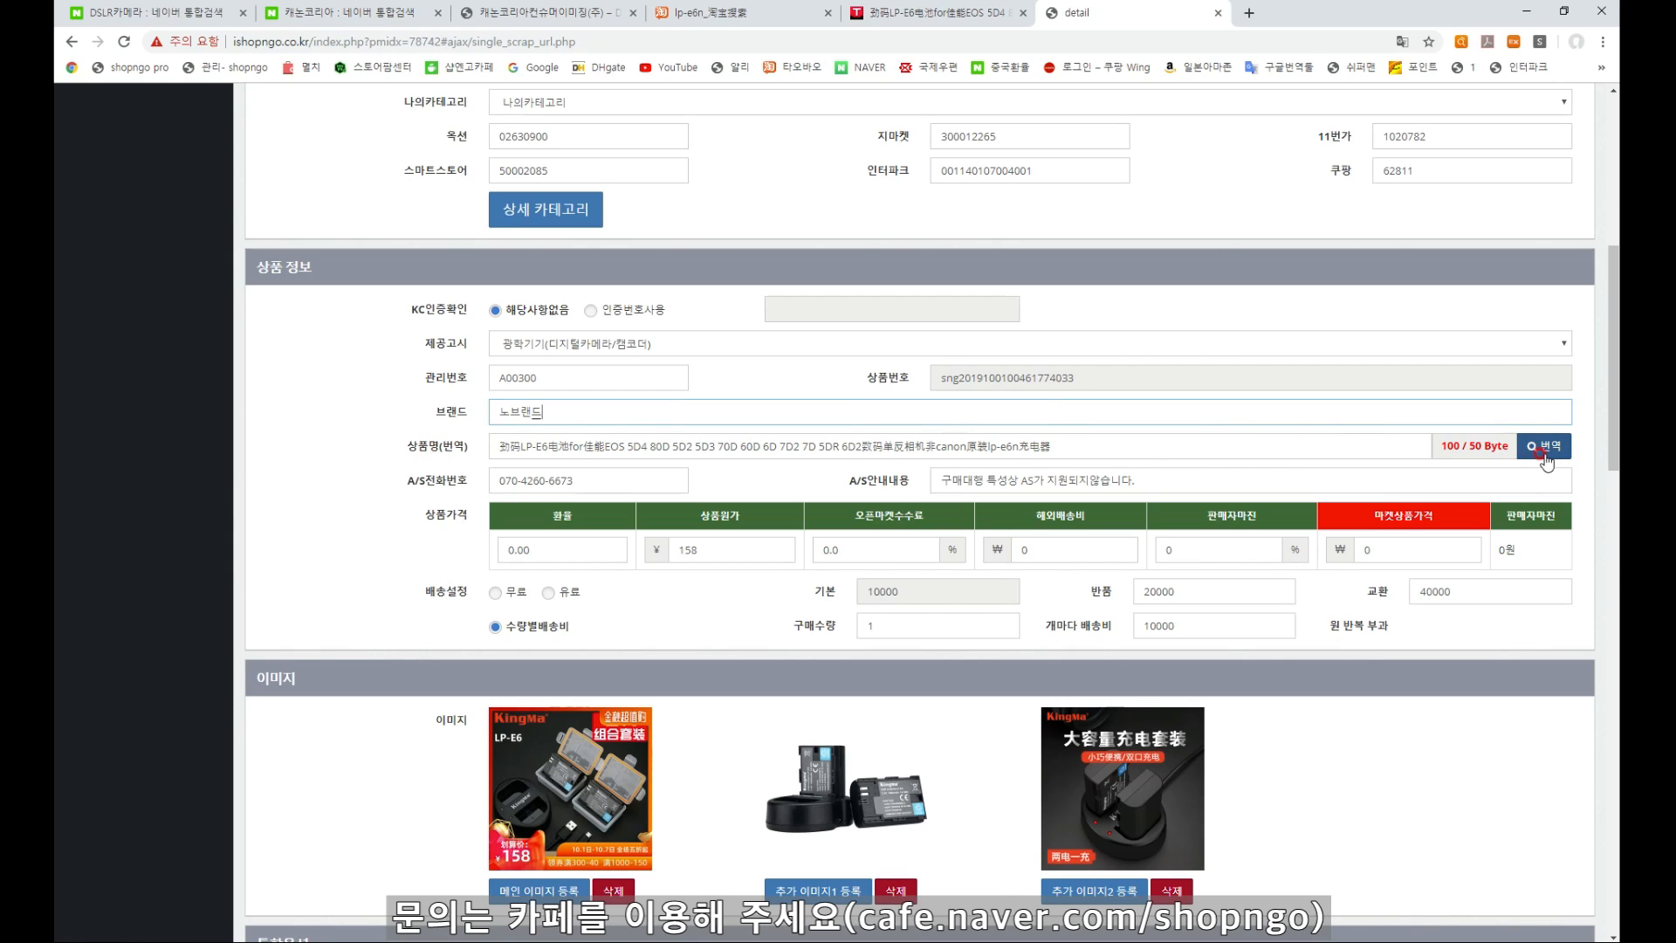
# Translate the Chinese product name into Korean and check its length against the byte limit
pyautogui.moveTo(618, 447); pyautogui.dragTo(859, 438)
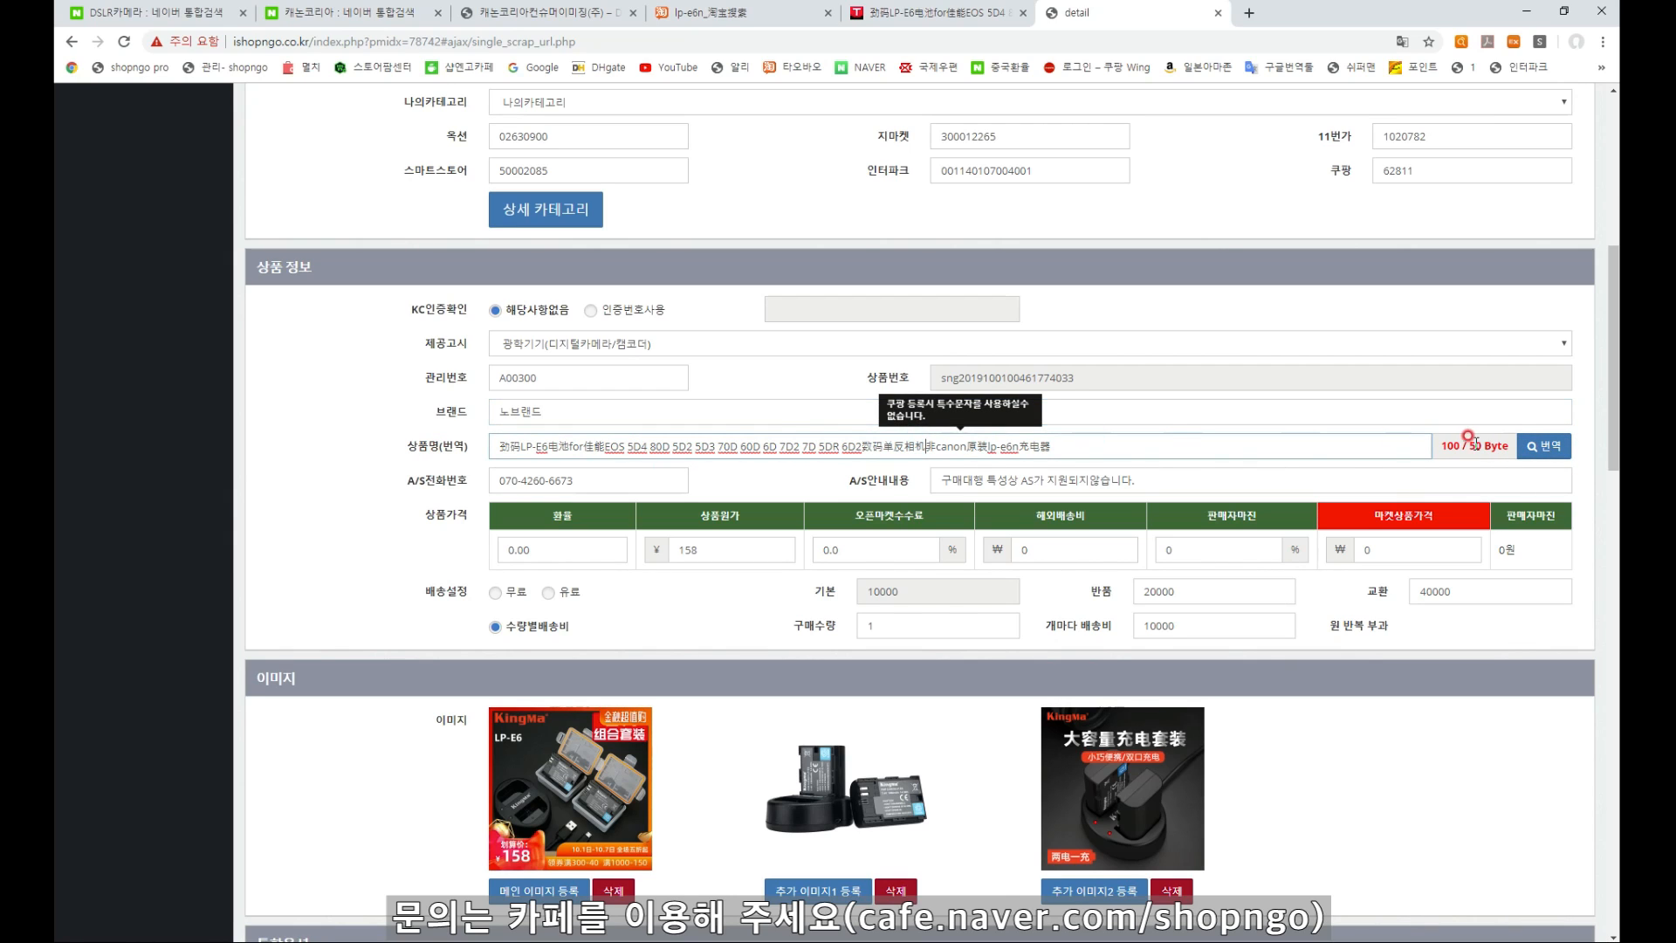
pyautogui.click(1544, 446)
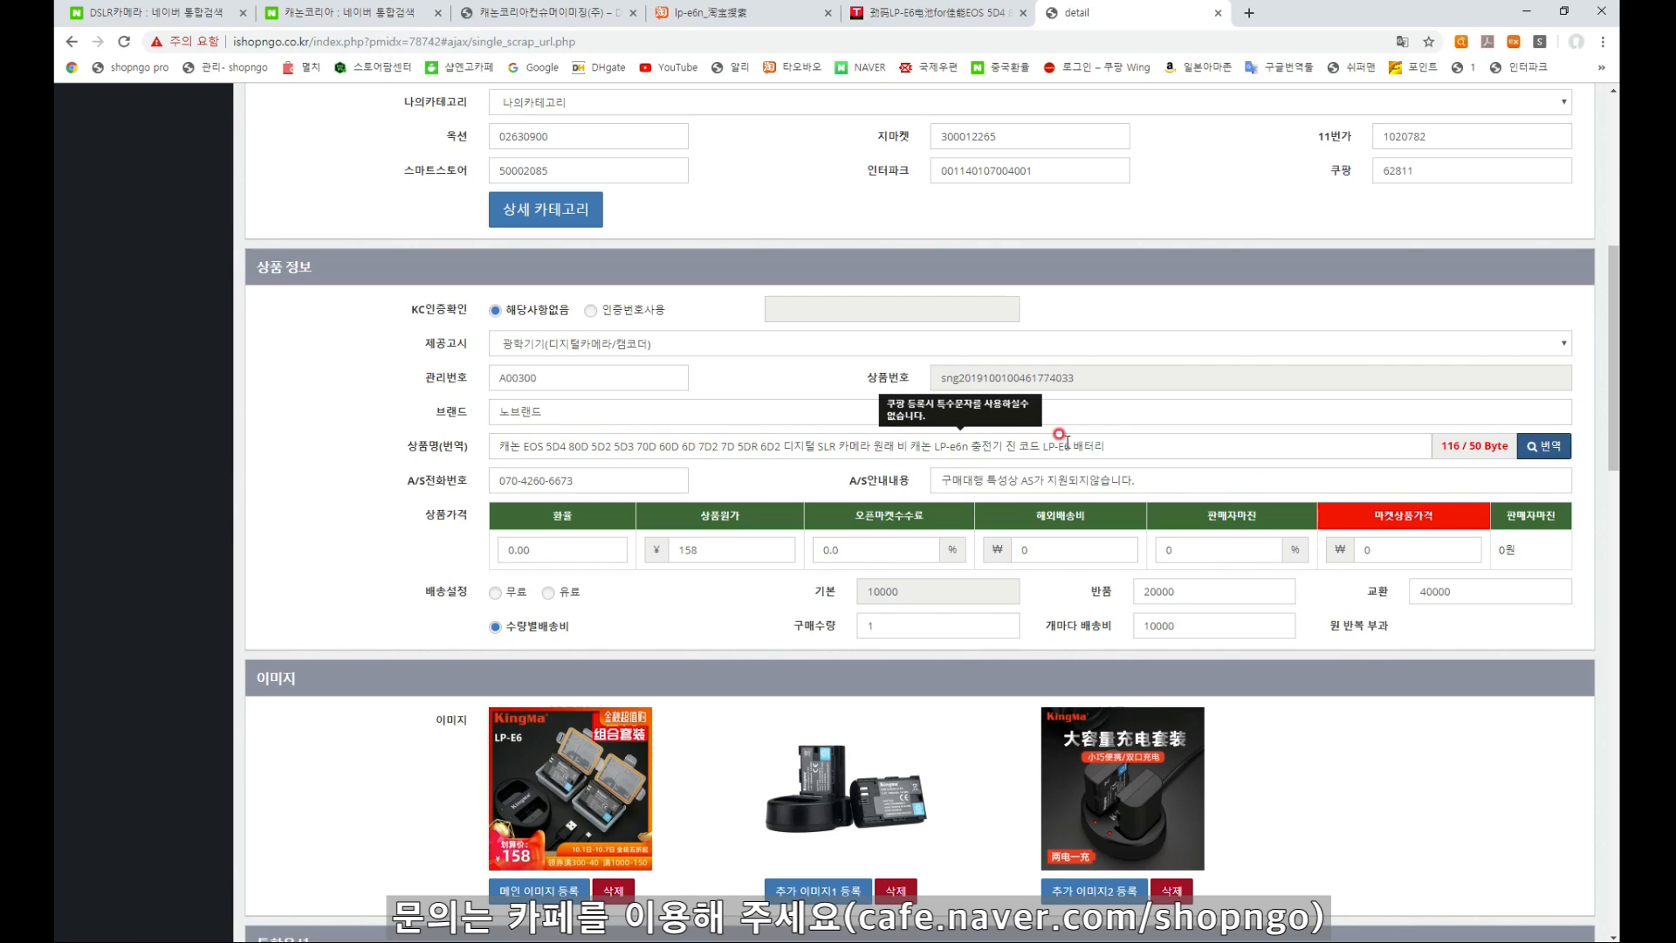
pyautogui.click(1117, 441)
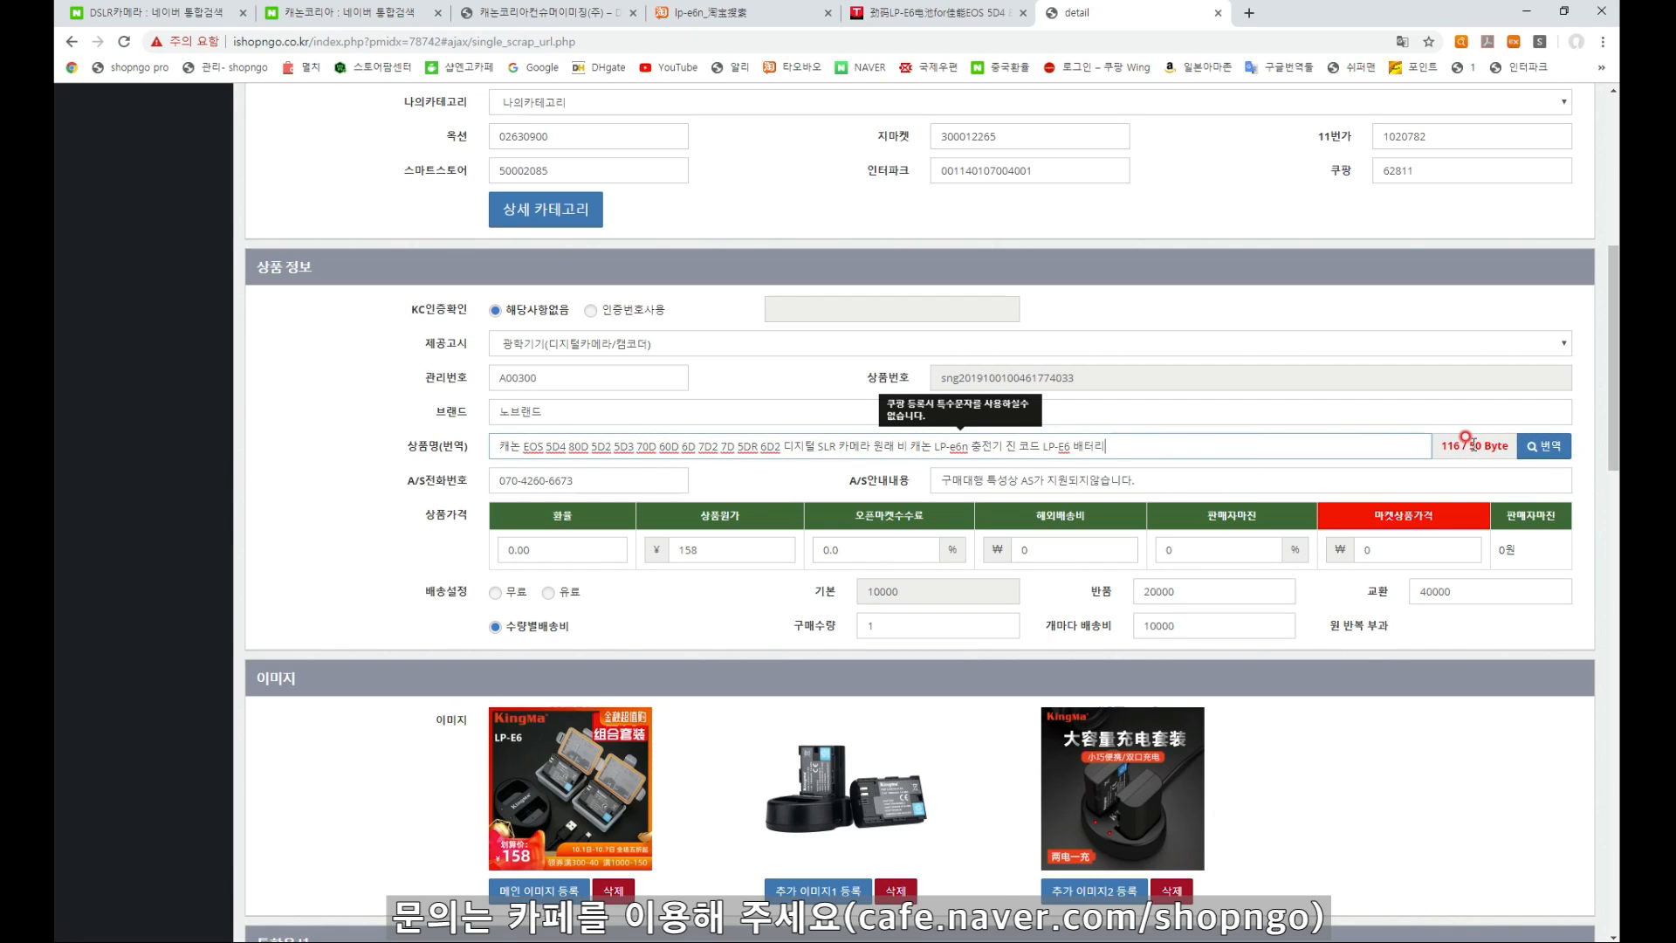
pyautogui.moveTo(1468, 446); pyautogui.dragTo(1499, 452)
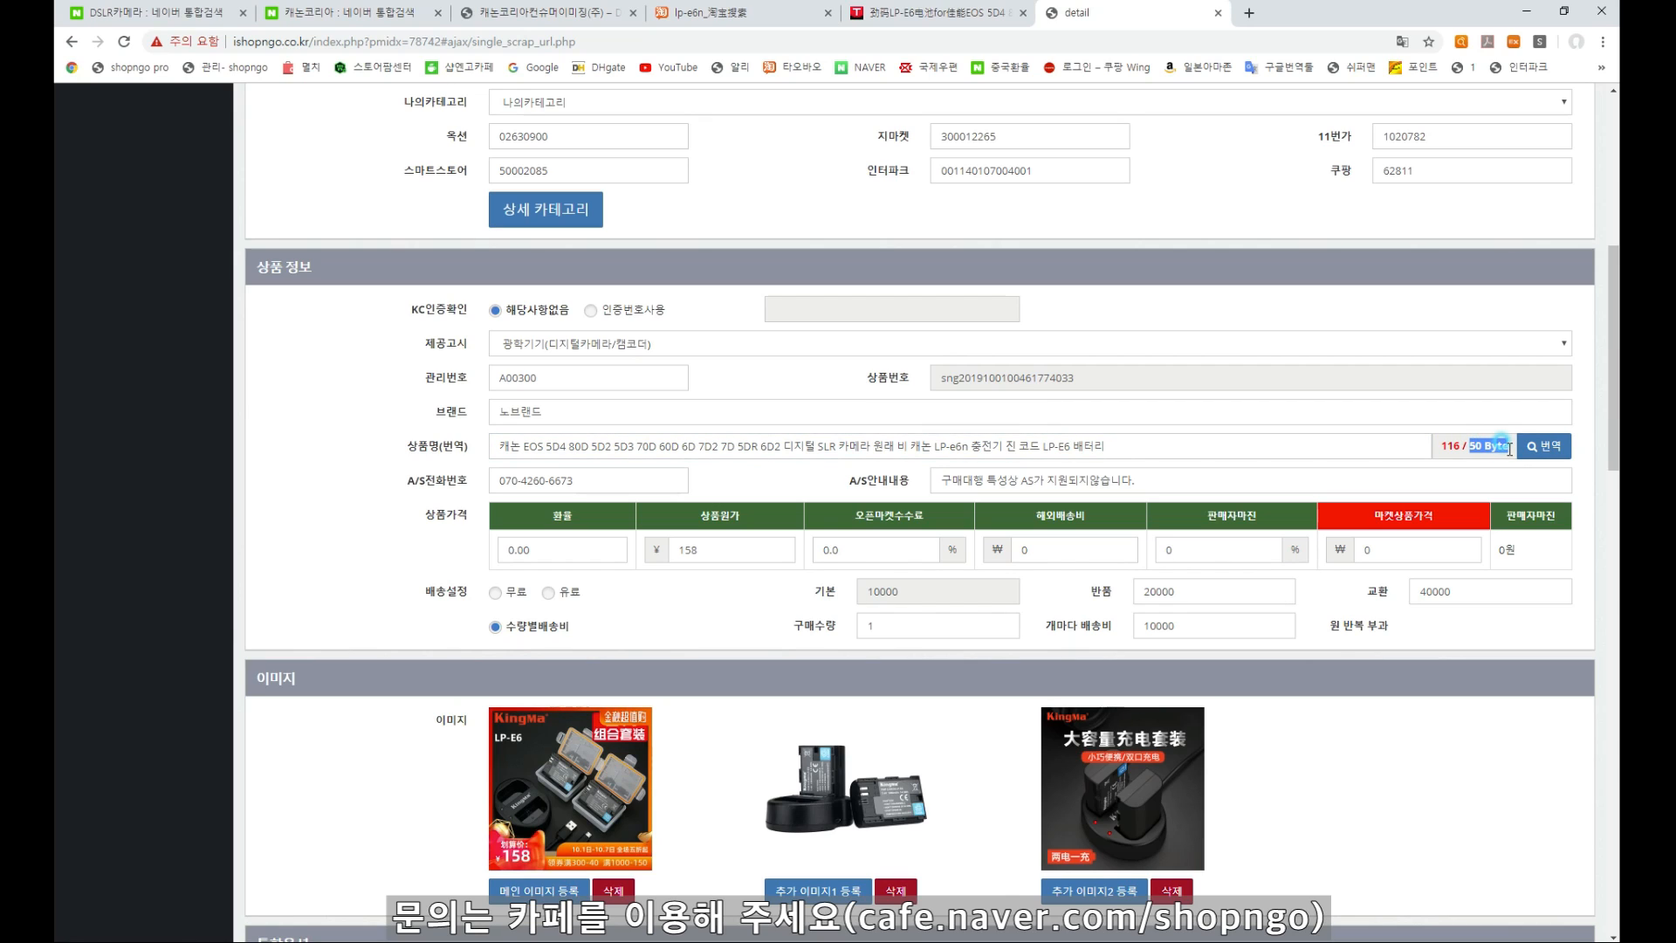
pyautogui.click(1292, 445)
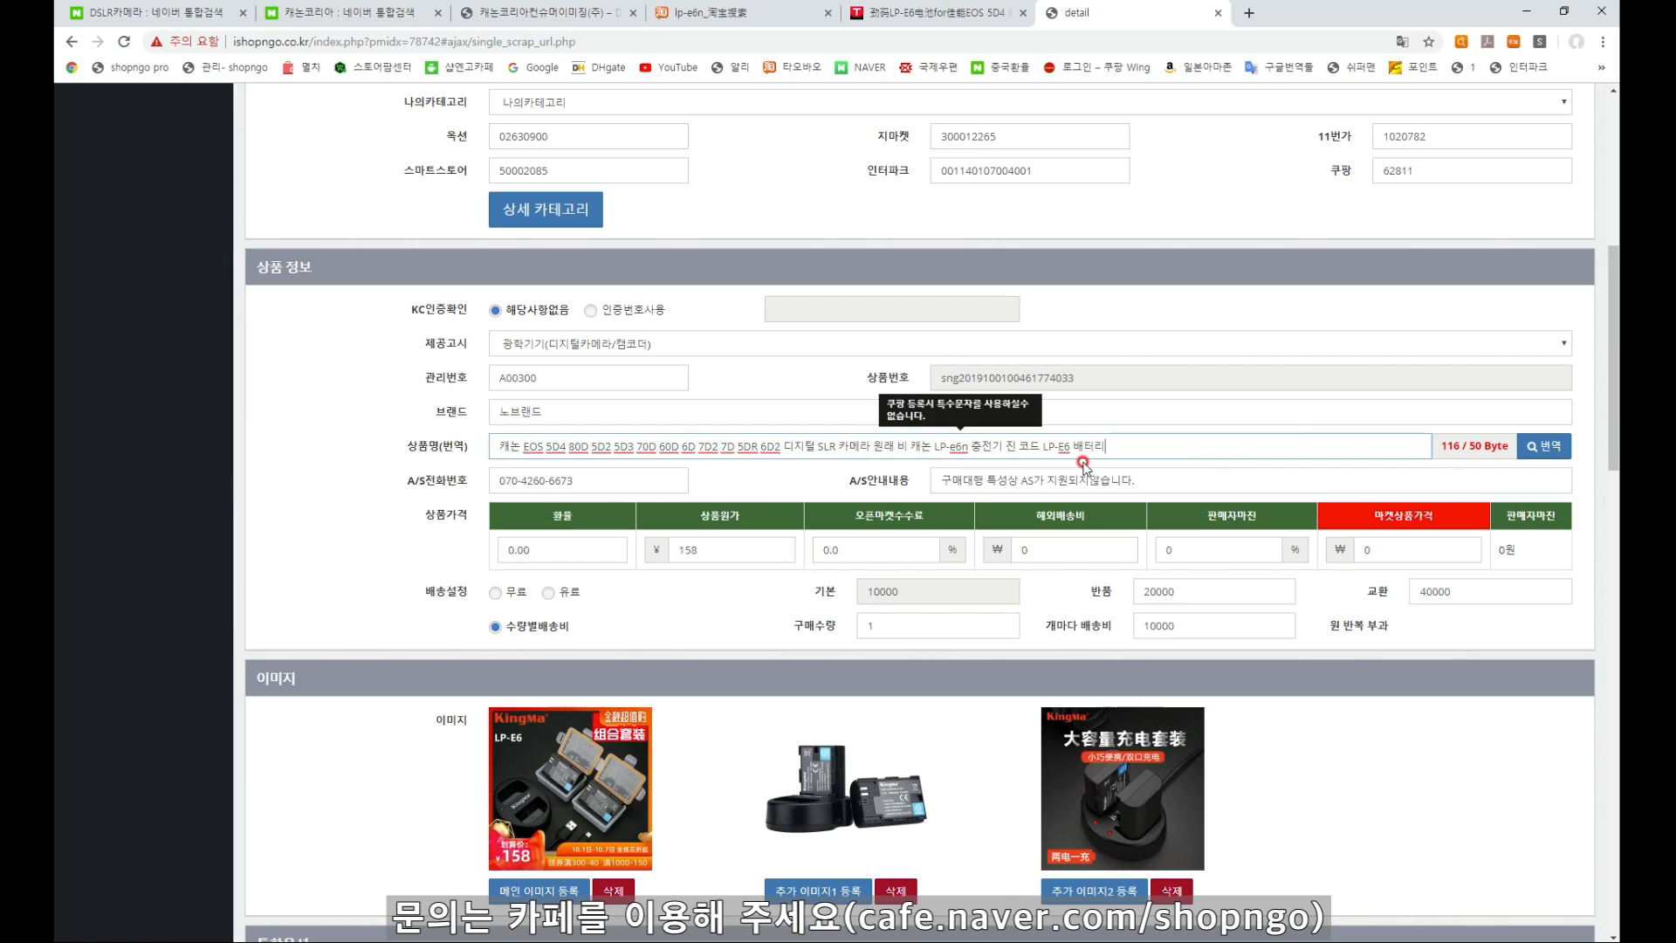
pyautogui.doubleClick(1476, 444)
pyautogui.click(1459, 449)
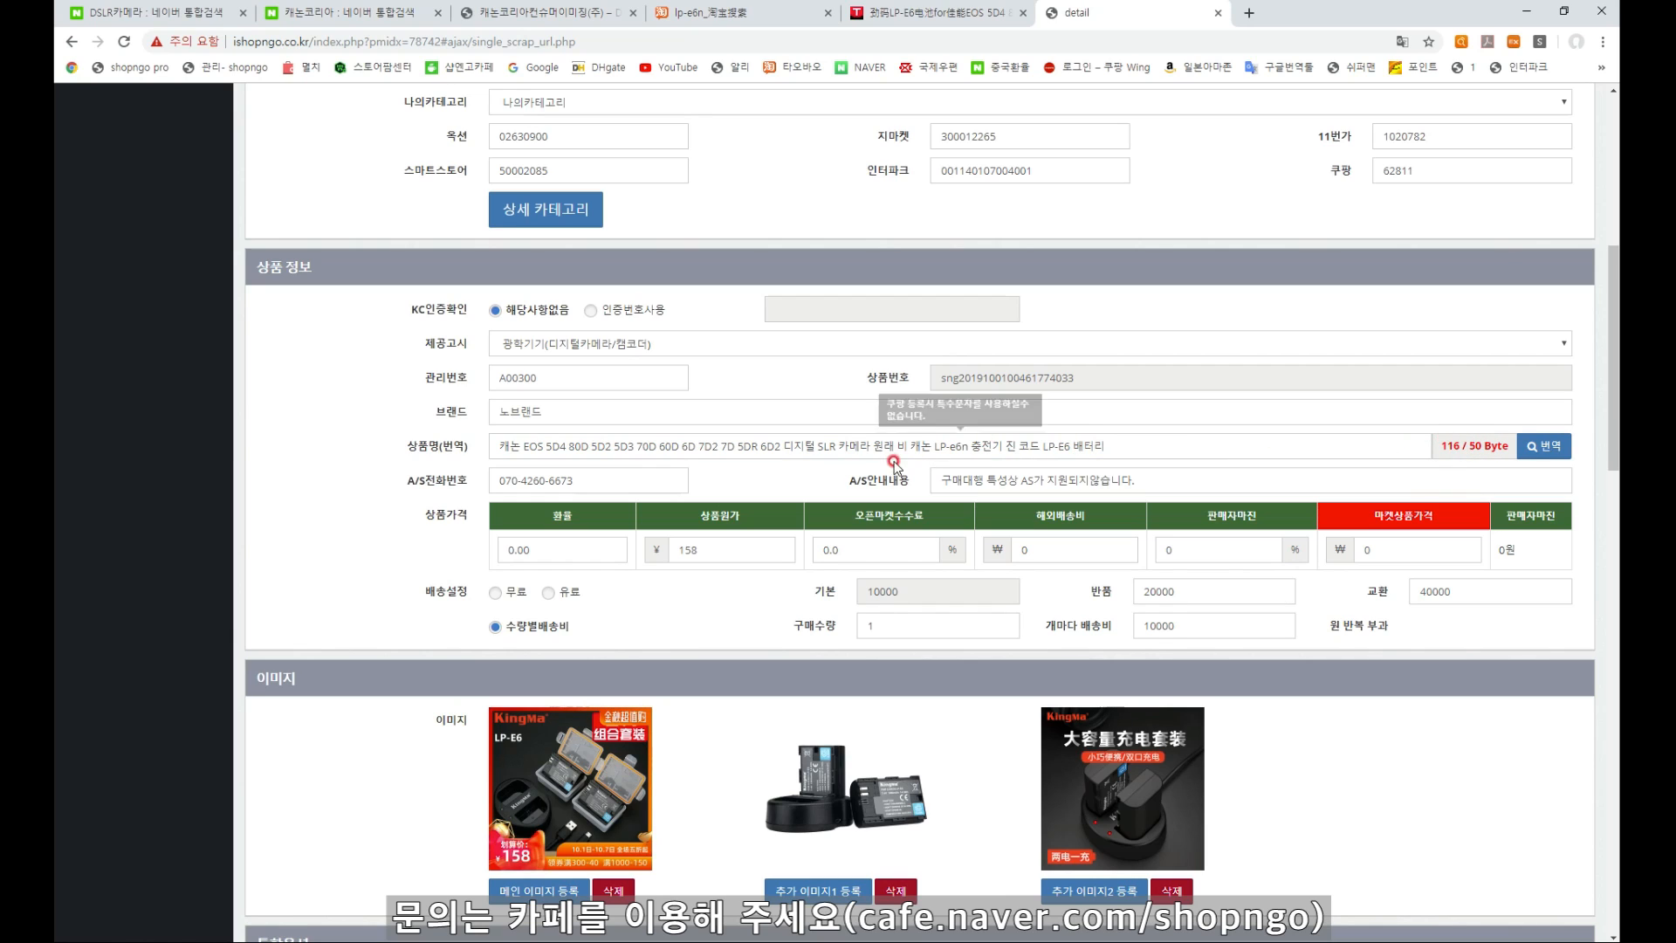
# Shorten and reword the translated product name to 캐논 LP-e6n 호환 배터리 2개 , 배터리충전팩 1개 구성
pyautogui.moveTo(913, 447); pyautogui.dragTo(404, 449)
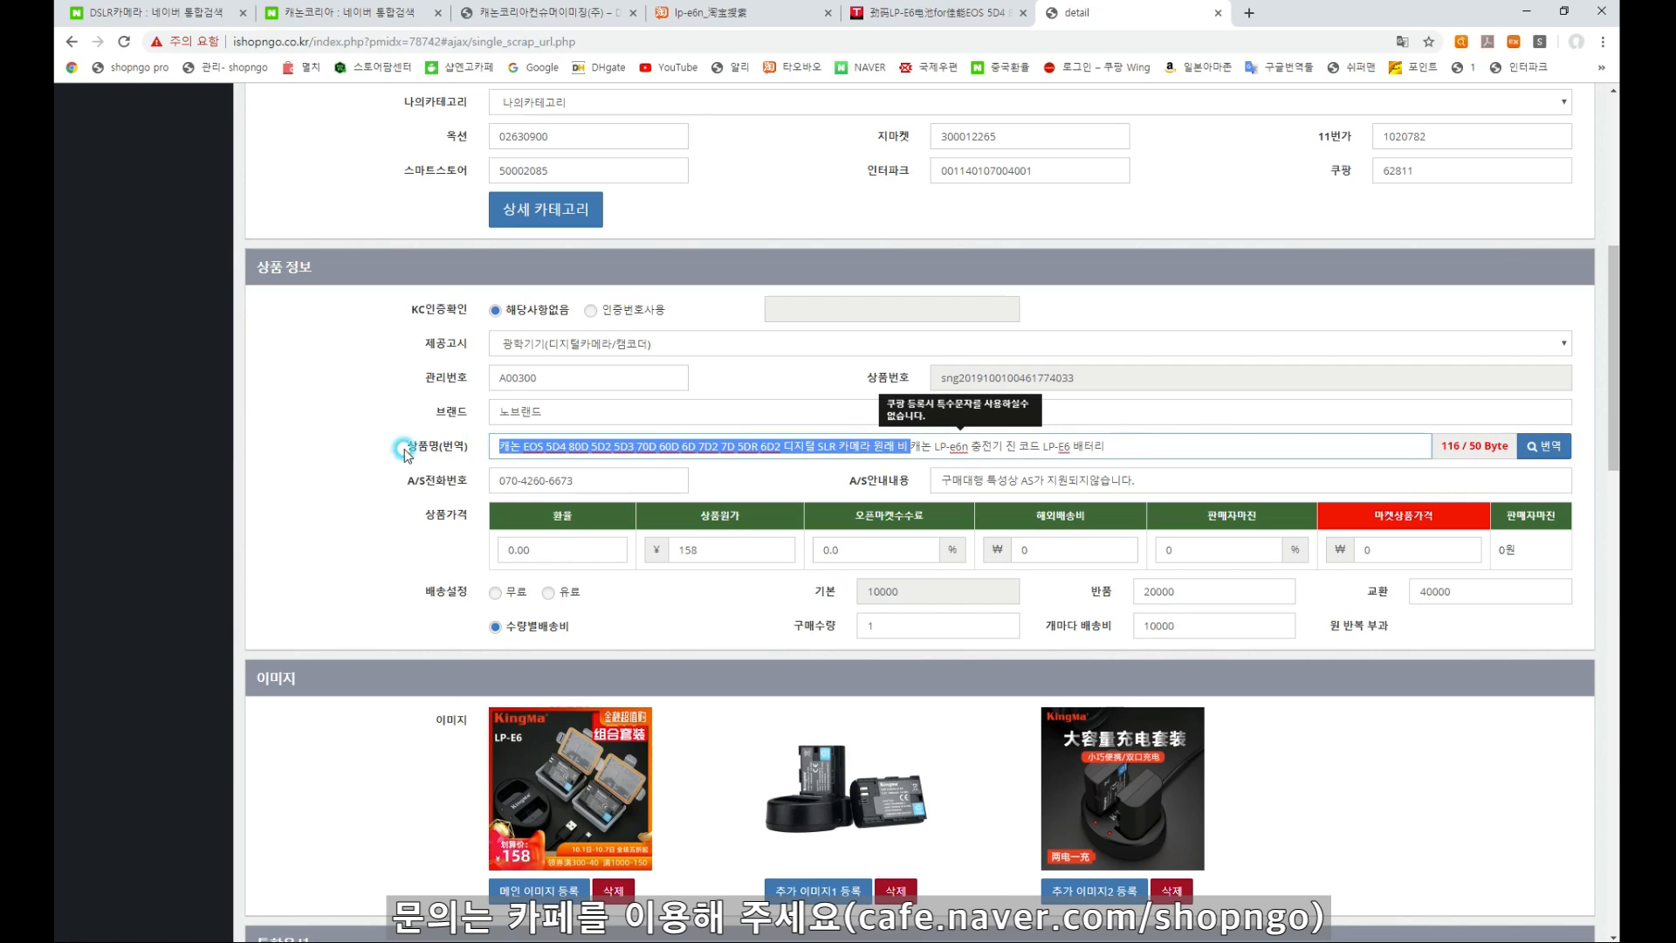
pyautogui.press('BackSpace')
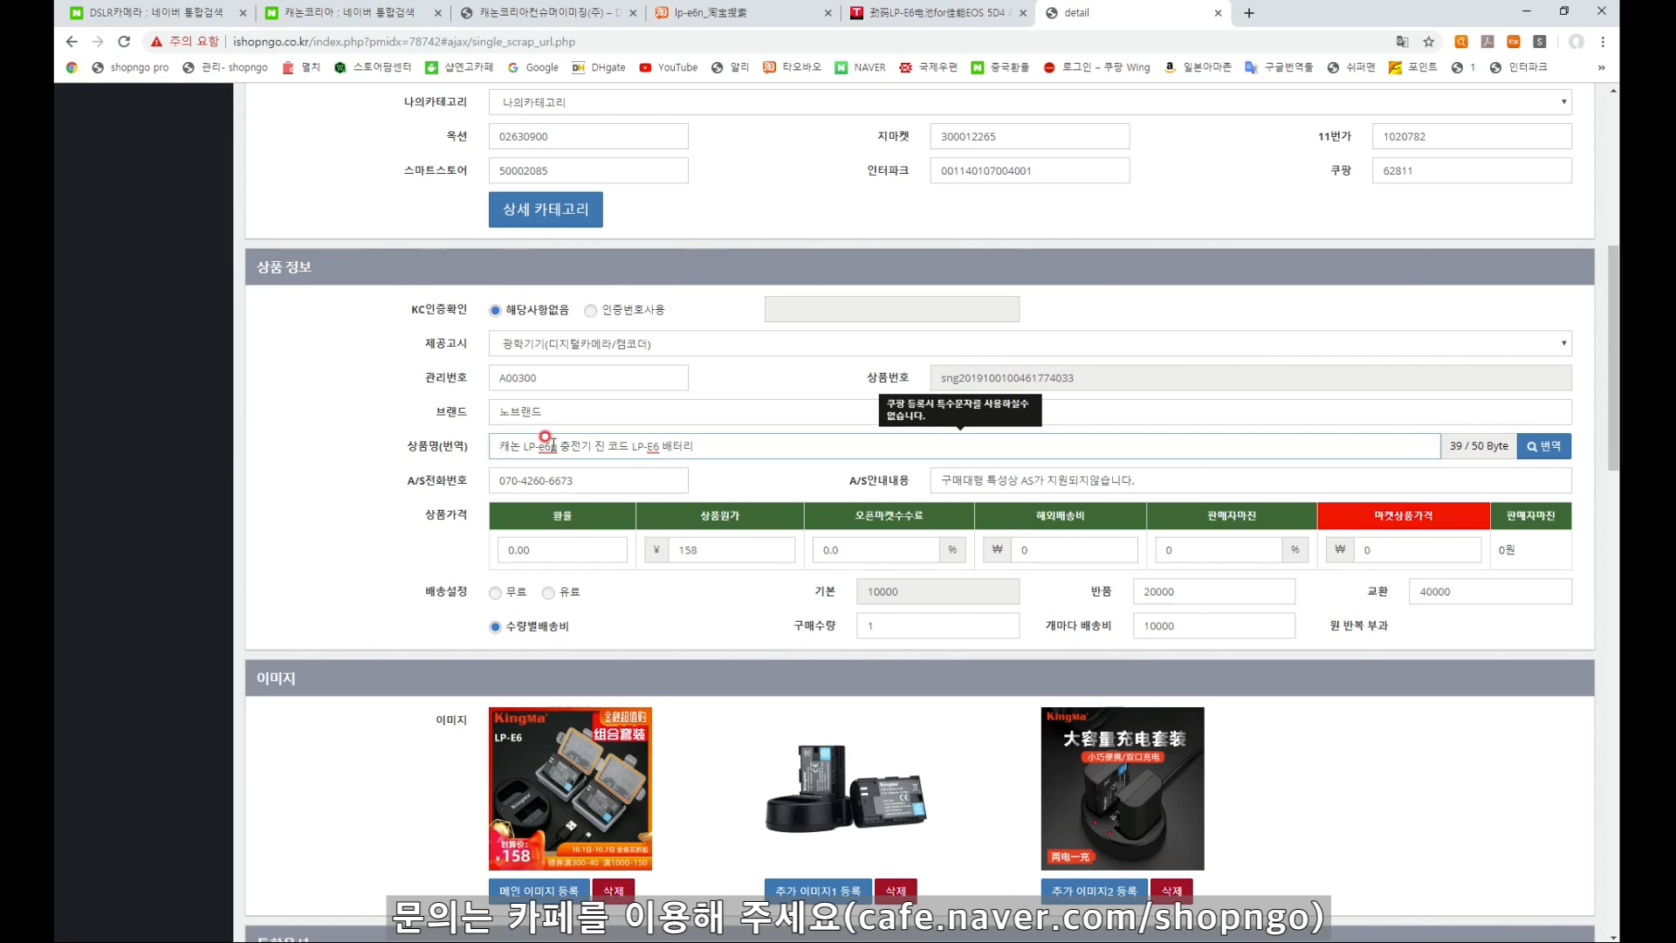
pyautogui.moveTo(560, 447); pyautogui.dragTo(663, 447)
pyautogui.press('BackSpace')
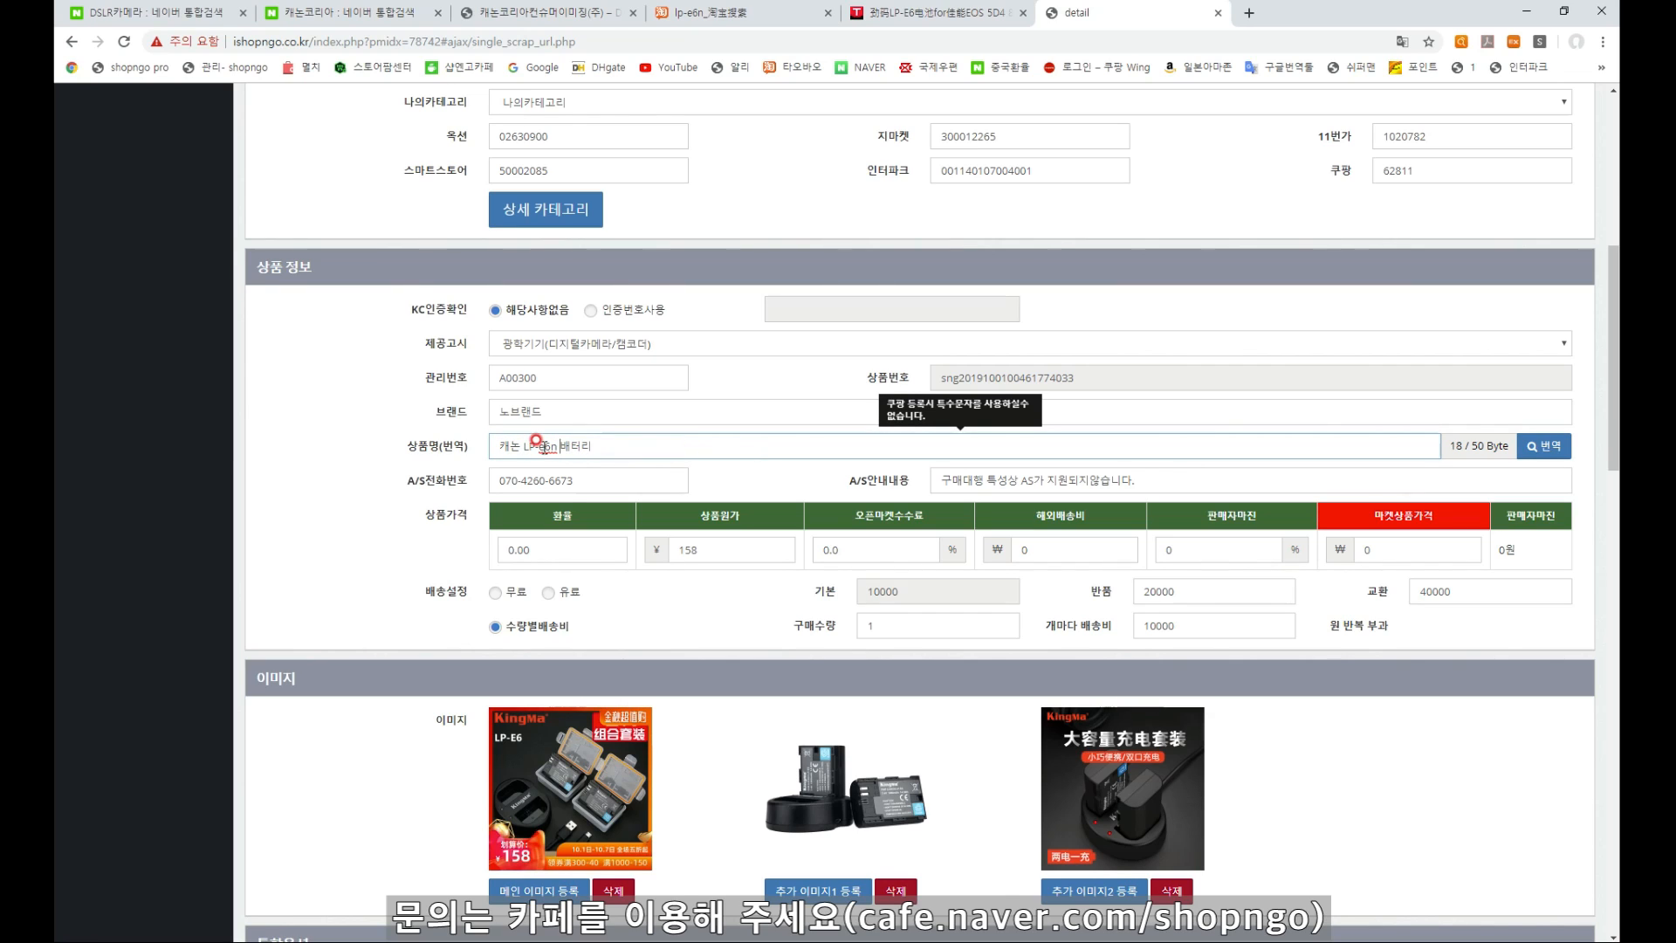
pyautogui.click(524, 446)
pyautogui.write('환')
pyautogui.press('End')
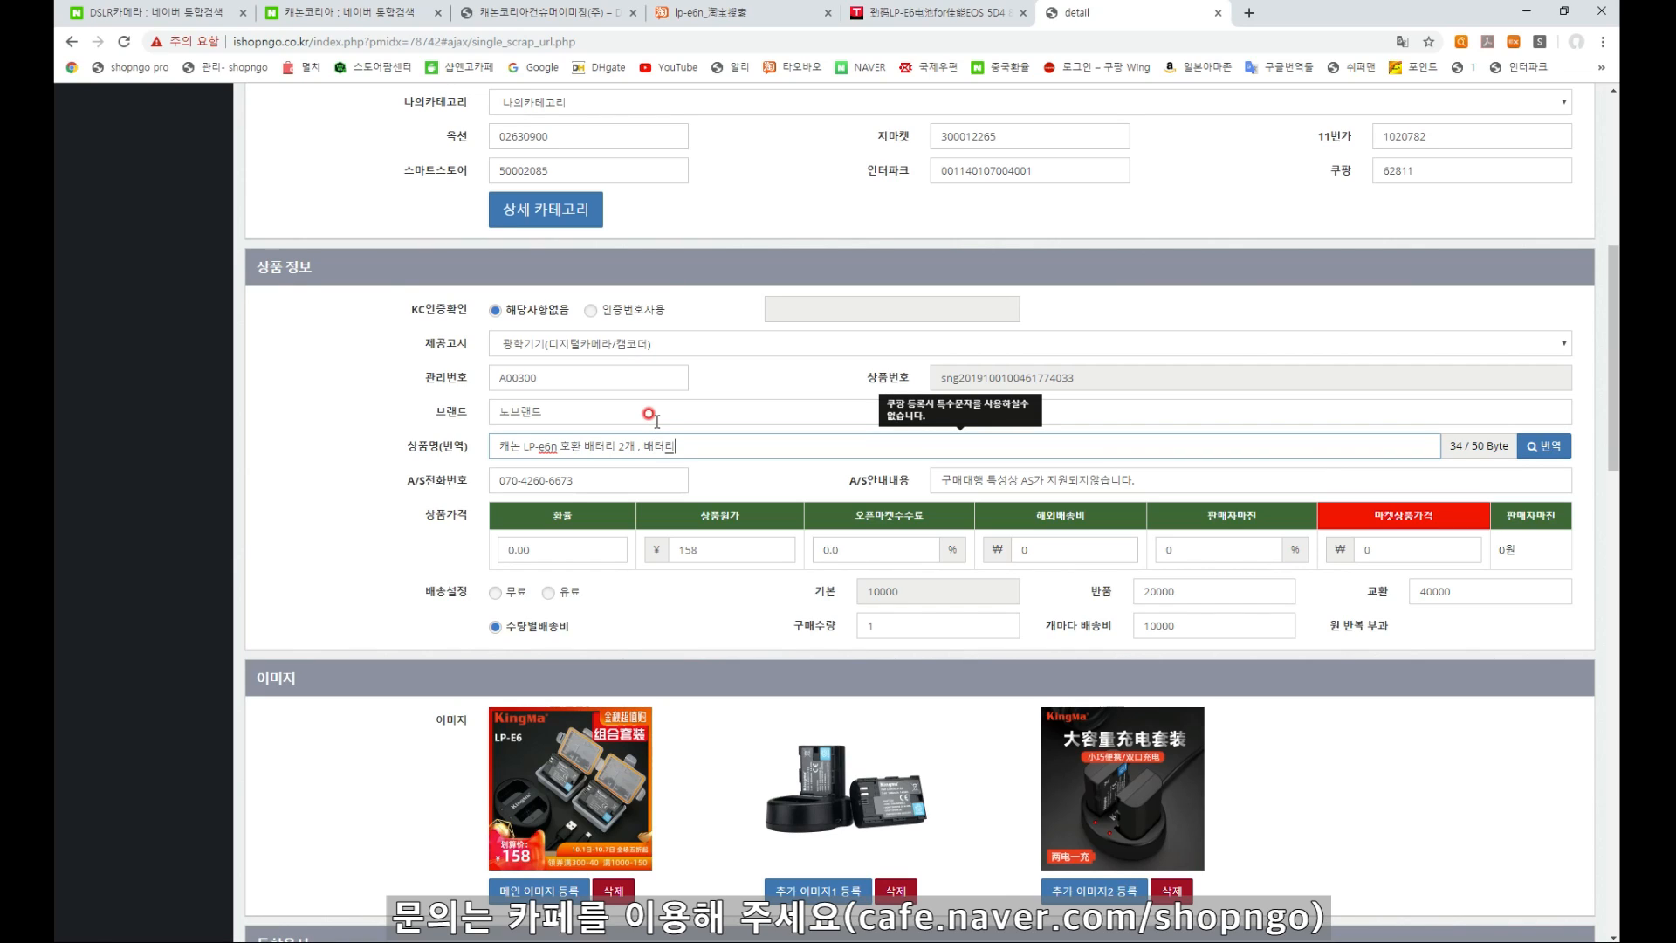
pyautogui.write('2개 , 배터리충전팩 1개 구성')
pyautogui.click(739, 472)
# Review the product's A/S phone number and A/S안내내용 text
pyautogui.scroll(-2, 738, 472)
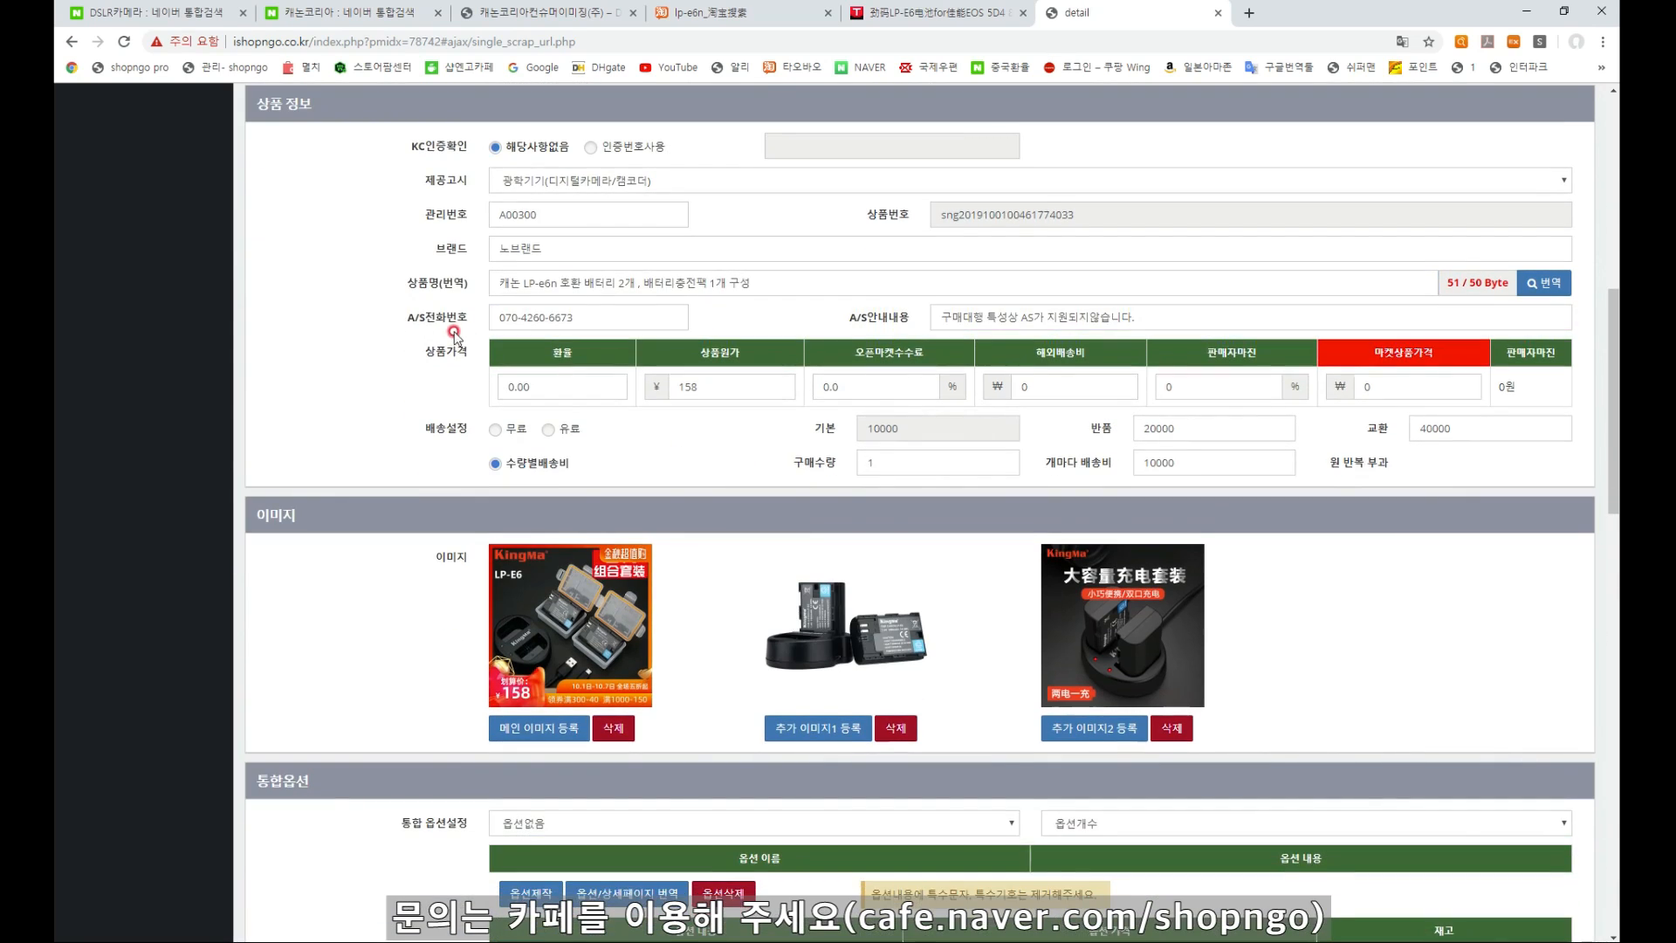
pyautogui.click(1088, 312)
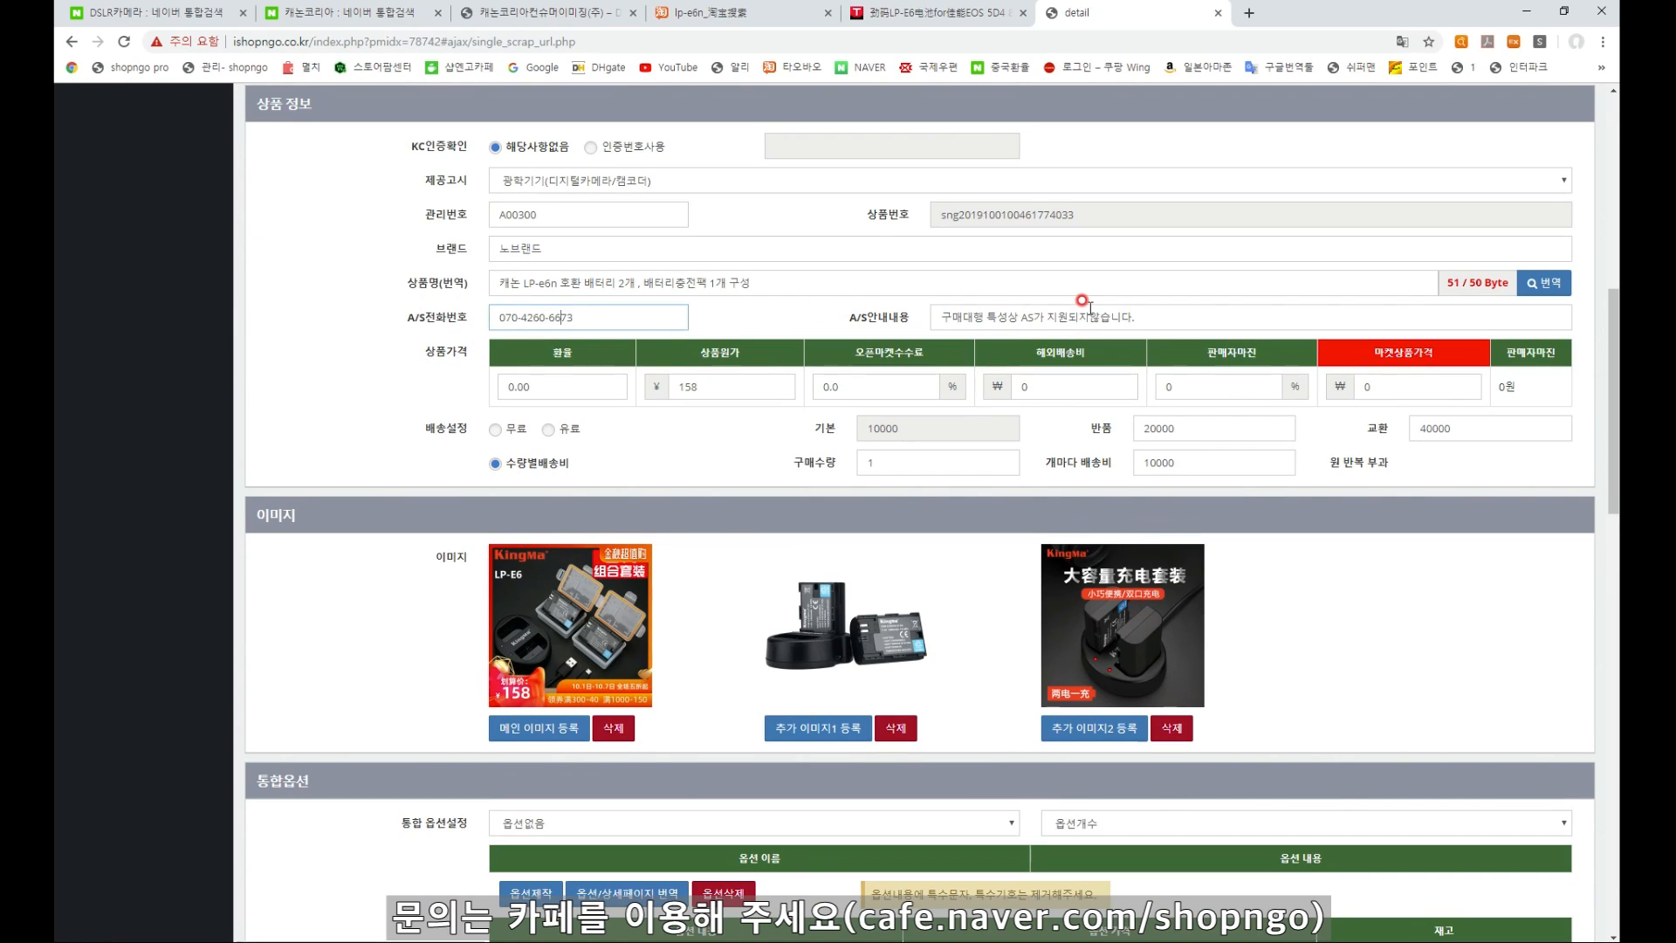
pyautogui.click(855, 310)
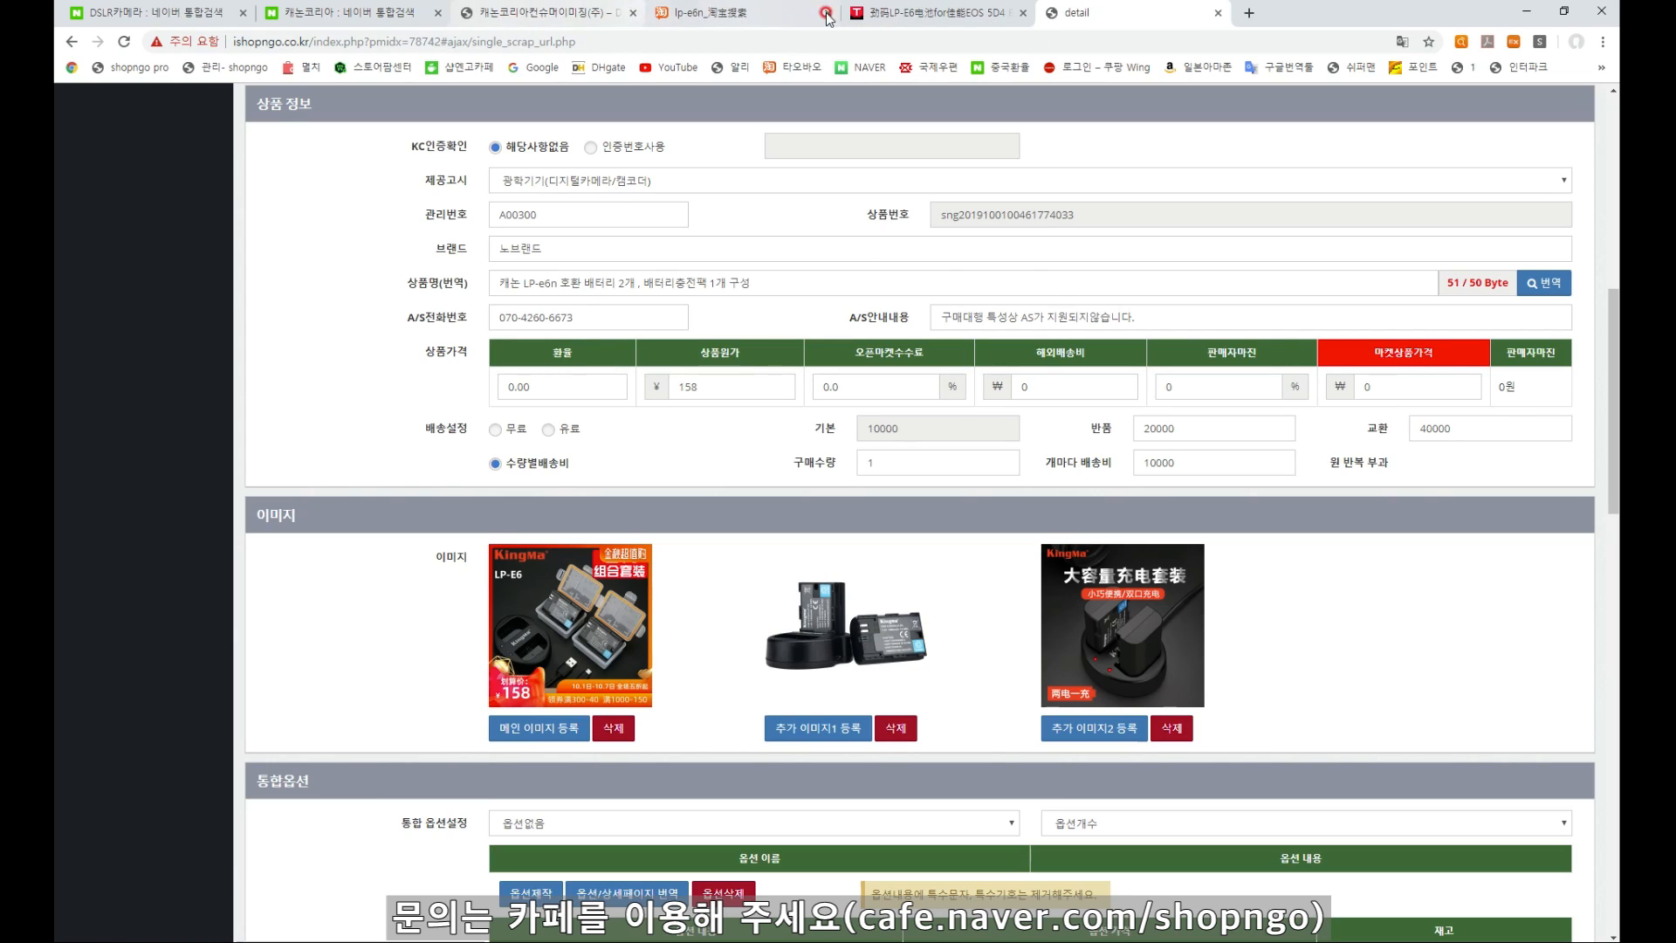
# Set the product's exchange rate (환율) to 173 and its 오픈마켓수수료 to 18%
pyautogui.click(551, 386)
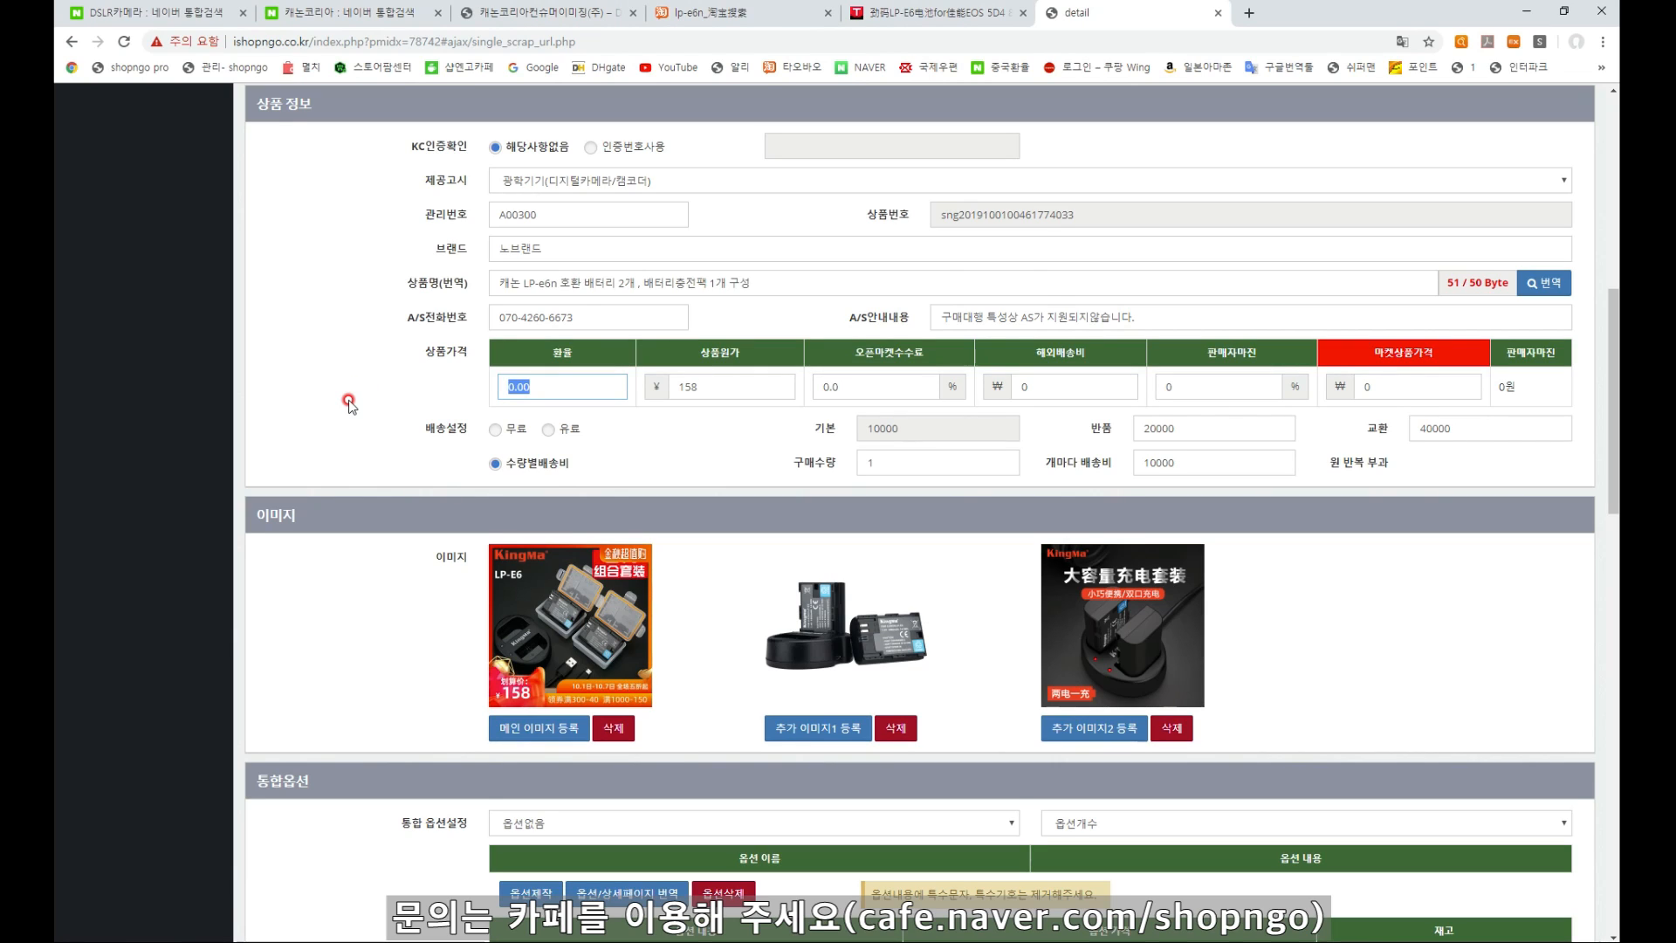
pyautogui.write('173')
pyautogui.click(521, 386)
pyautogui.click(868, 384)
pyautogui.write('18')
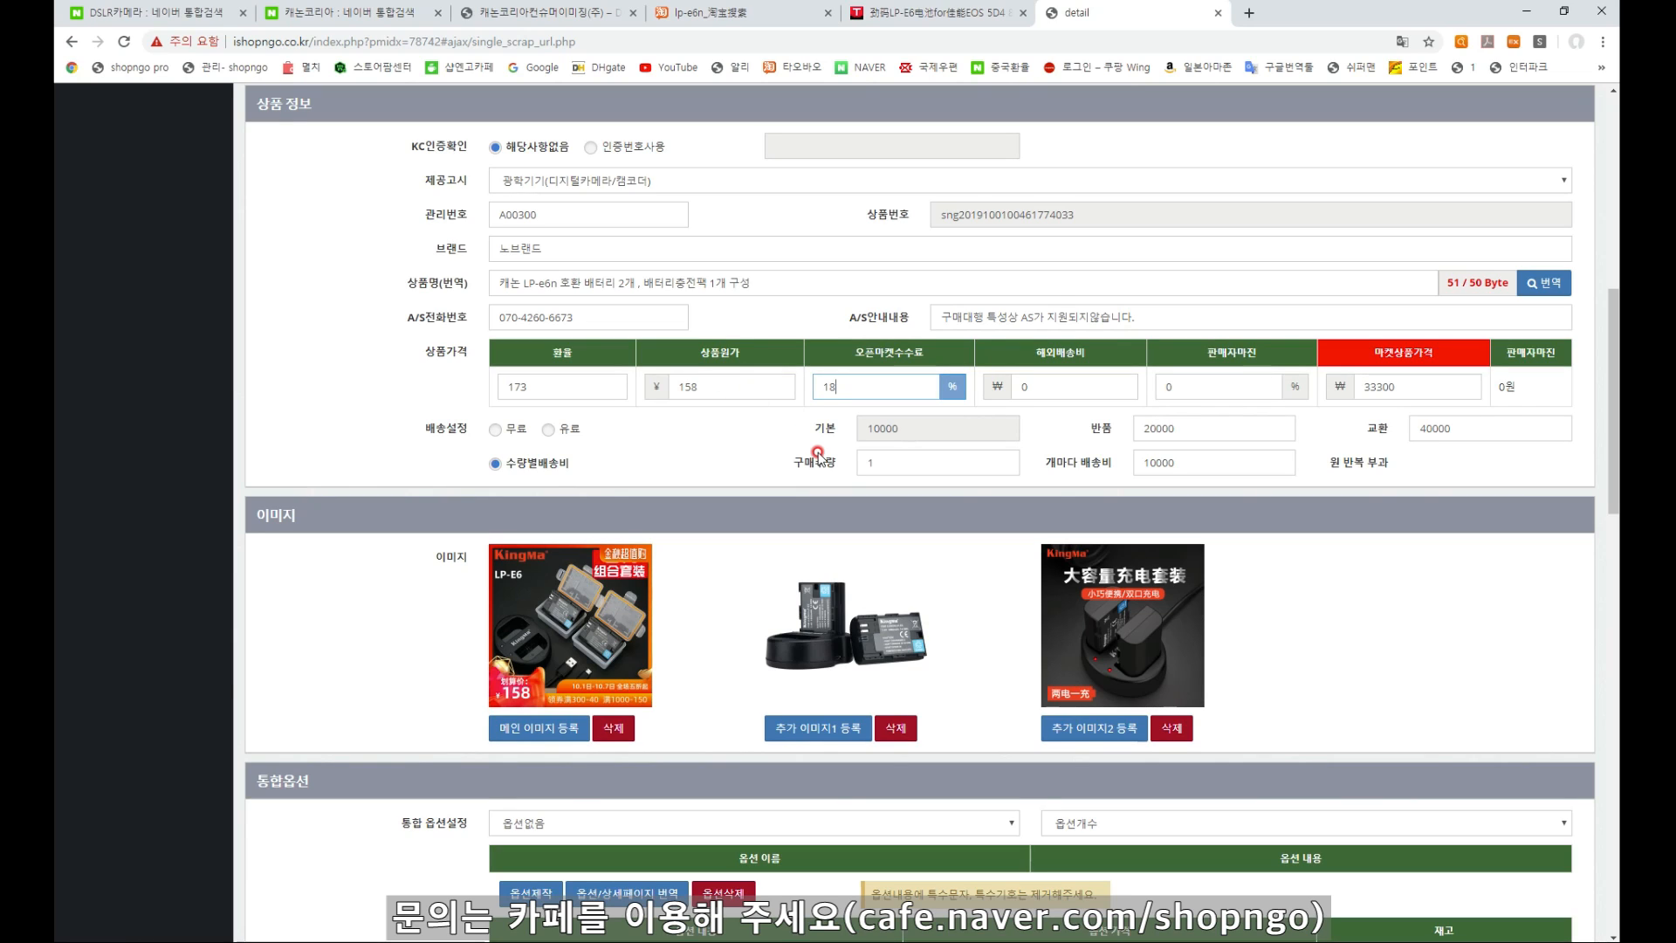
# Set 해외배송비 to 6500 won and 판매자마진 to 20%, and check the resulting market price and margin
pyautogui.click(1065, 385)
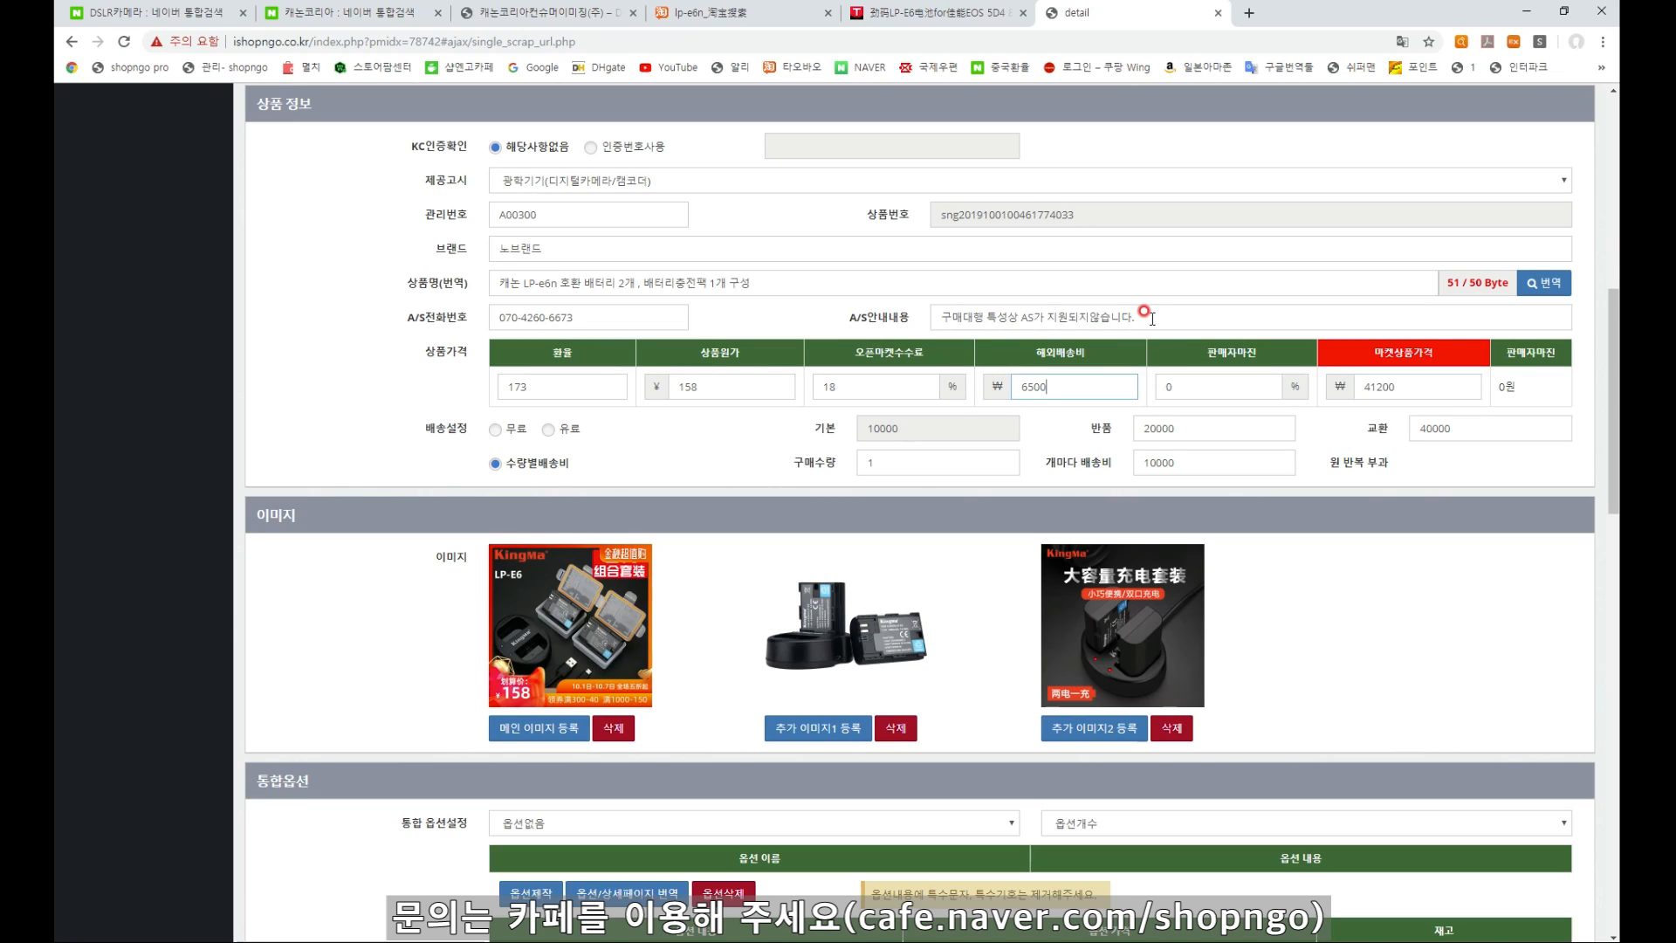
pyautogui.click(1033, 389)
pyautogui.click(1194, 381)
pyautogui.click(1412, 382)
pyautogui.click(1368, 386)
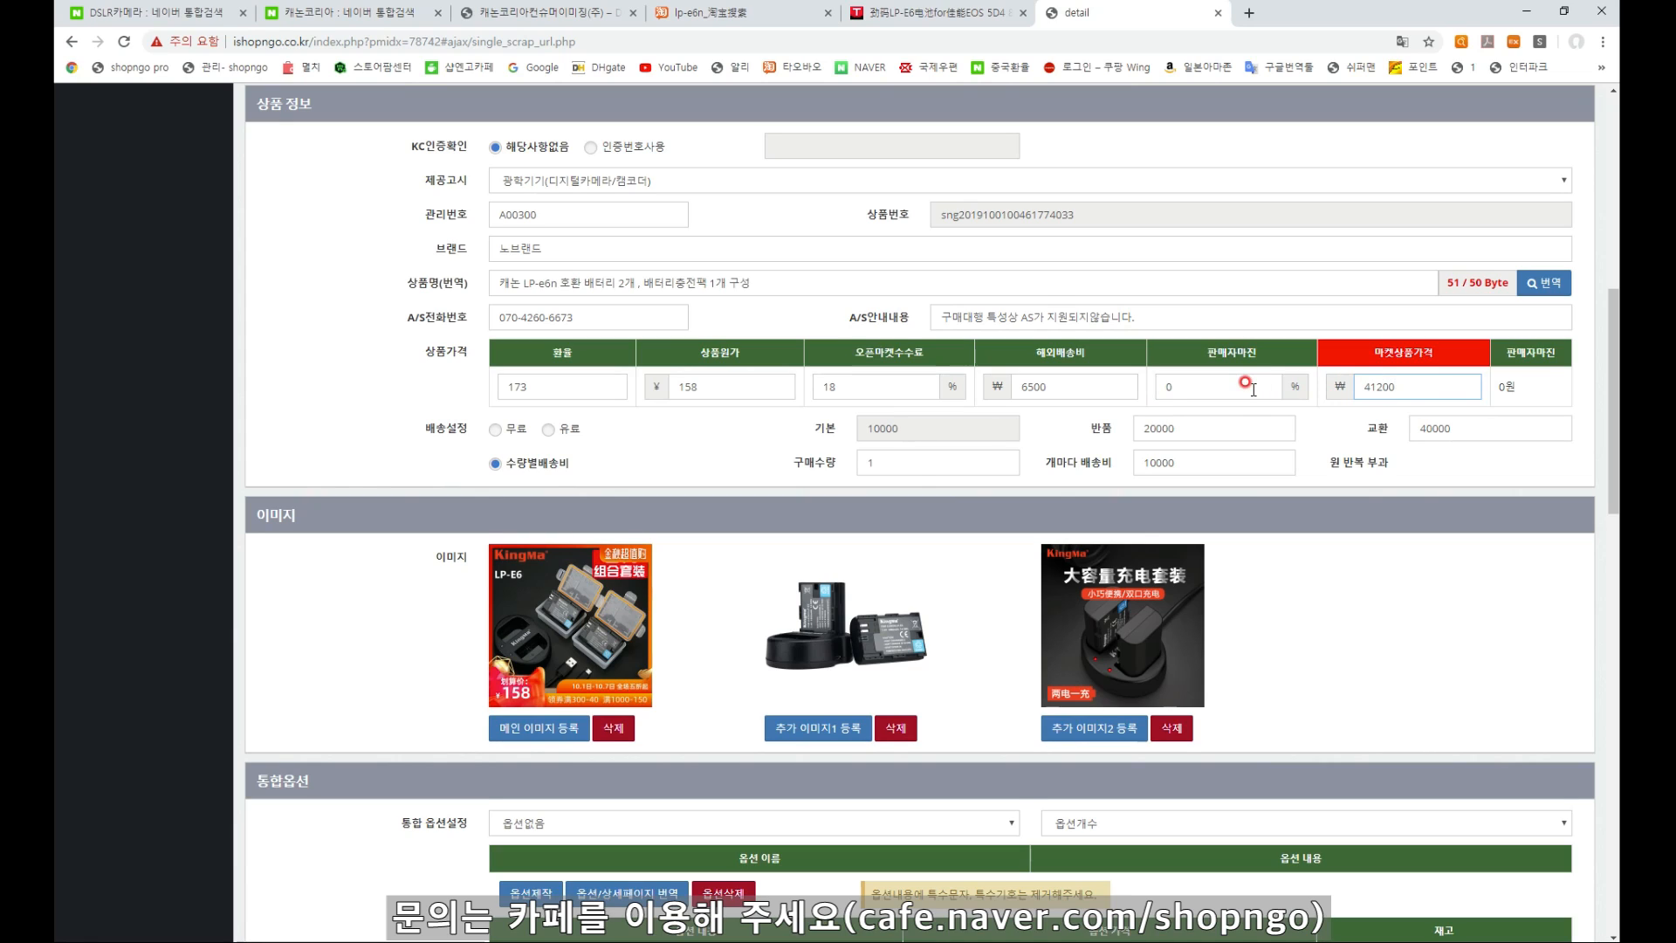
pyautogui.moveTo(1246, 384); pyautogui.dragTo(1148, 387)
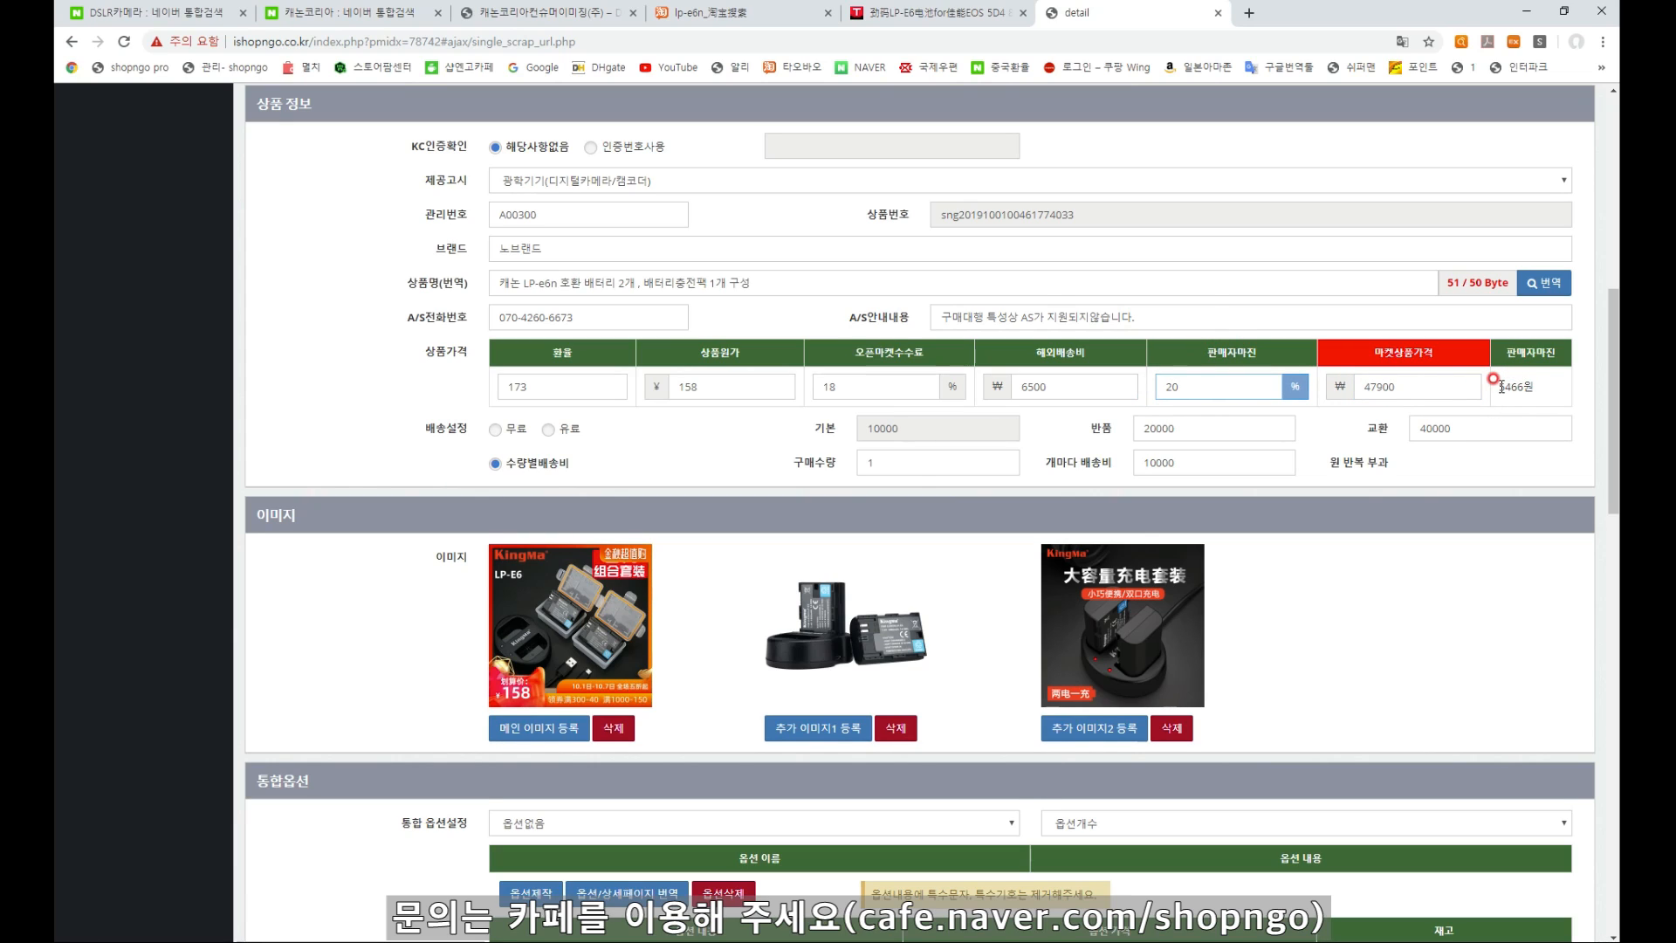
pyautogui.click(1534, 389)
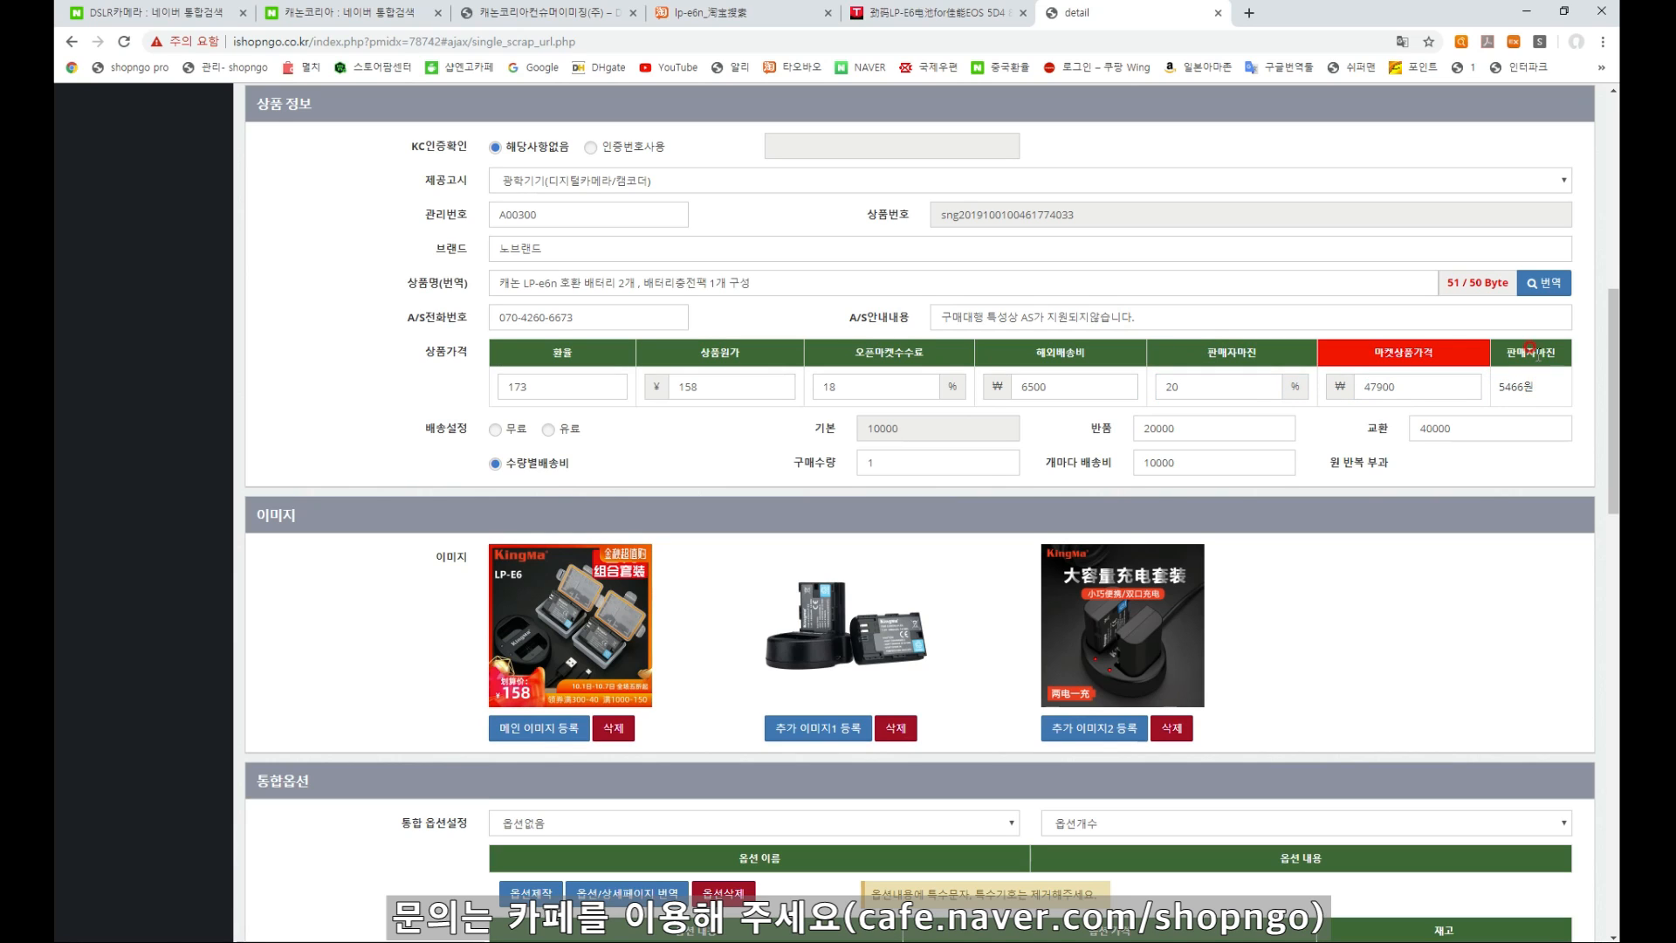
# Set the product's 배송설정 to 무료 shipping
pyautogui.scroll(-2, 1536, 367)
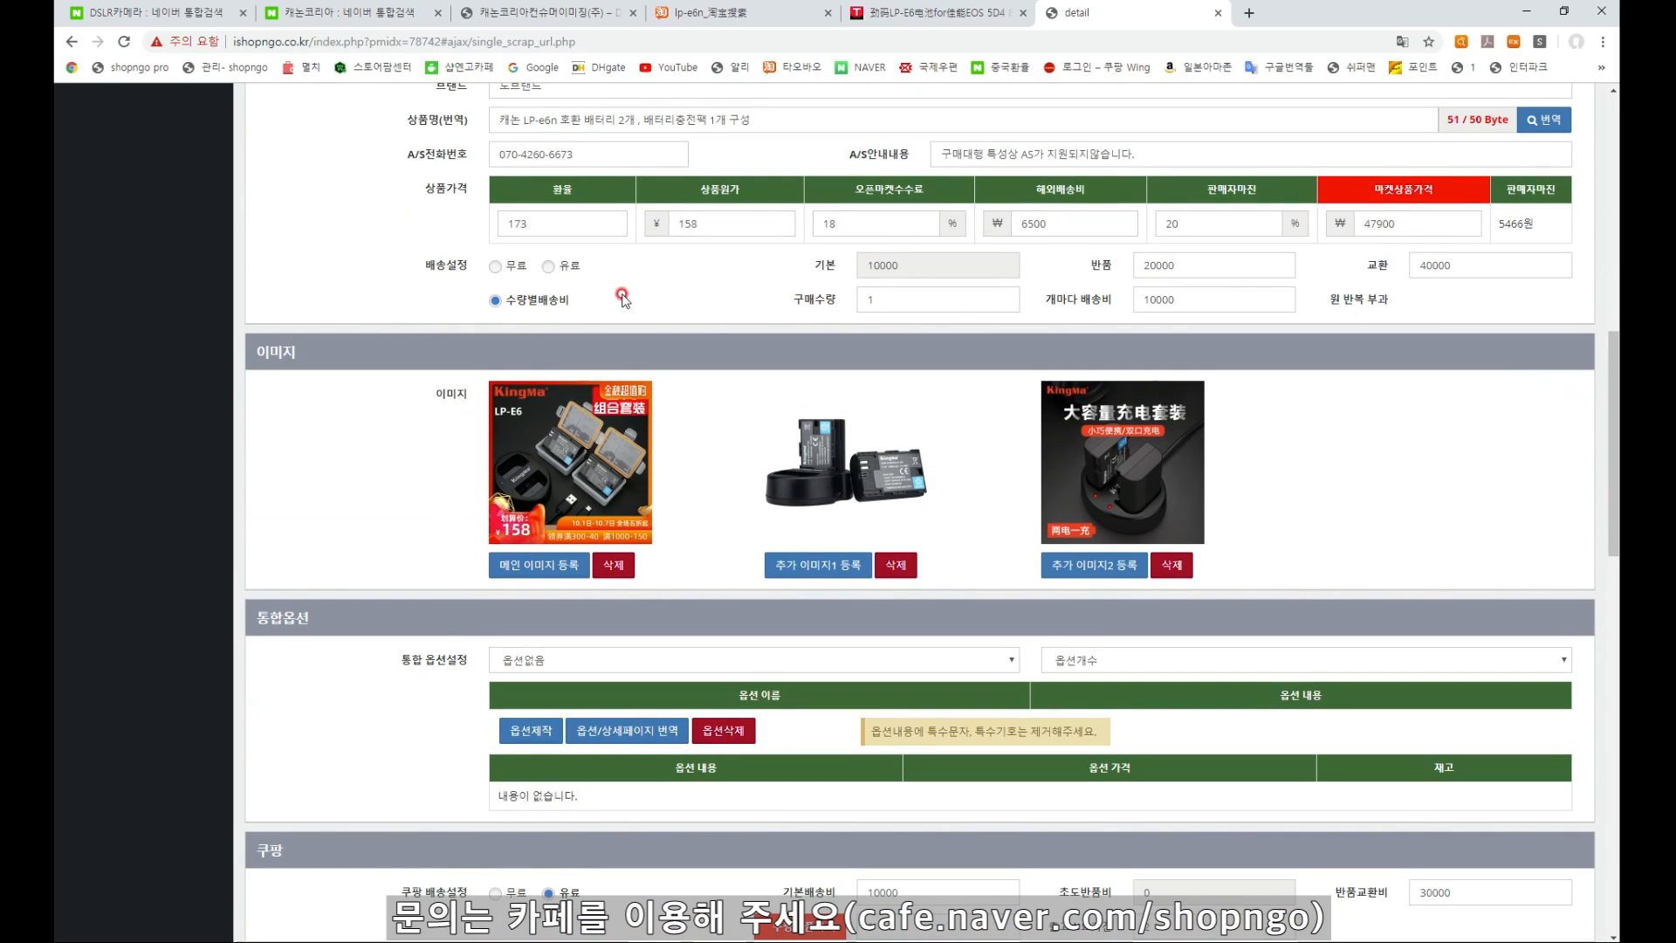
pyautogui.click(1501, 221)
pyautogui.click(487, 267)
pyautogui.click(518, 299)
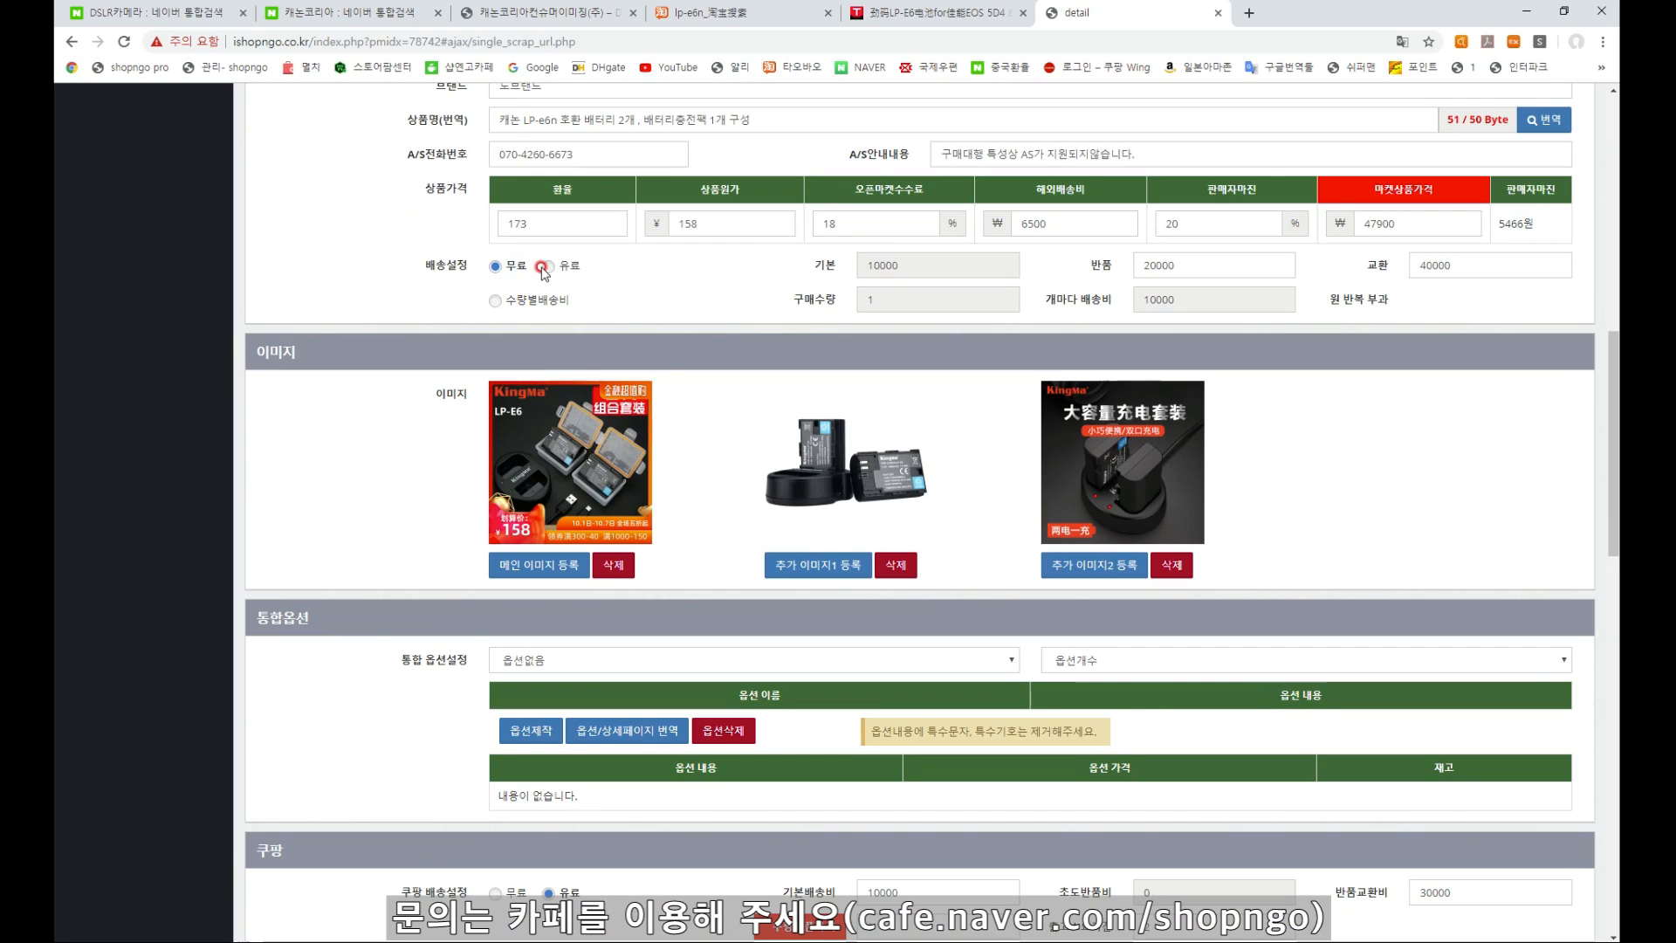
# Switch the product's 배송설정 between 무료 and 유료 and check the 기본 fee for 유료 shipping
pyautogui.click(495, 266)
pyautogui.click(549, 268)
pyautogui.click(494, 267)
pyautogui.click(495, 267)
pyautogui.click(548, 266)
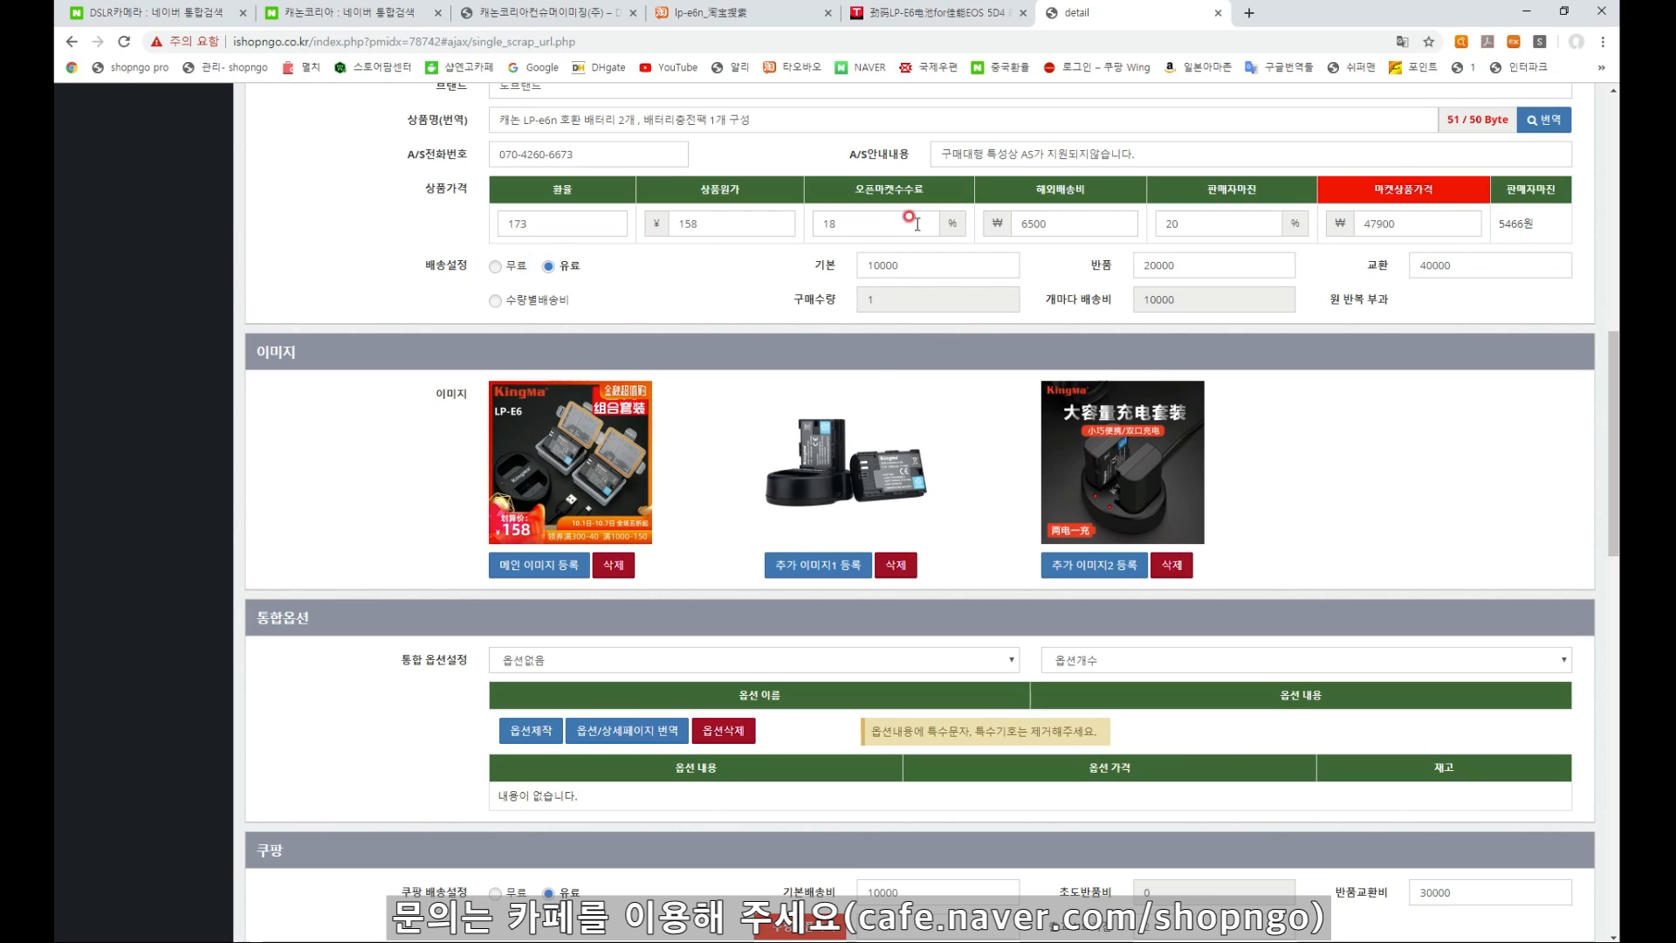
pyautogui.doubleClick(909, 260)
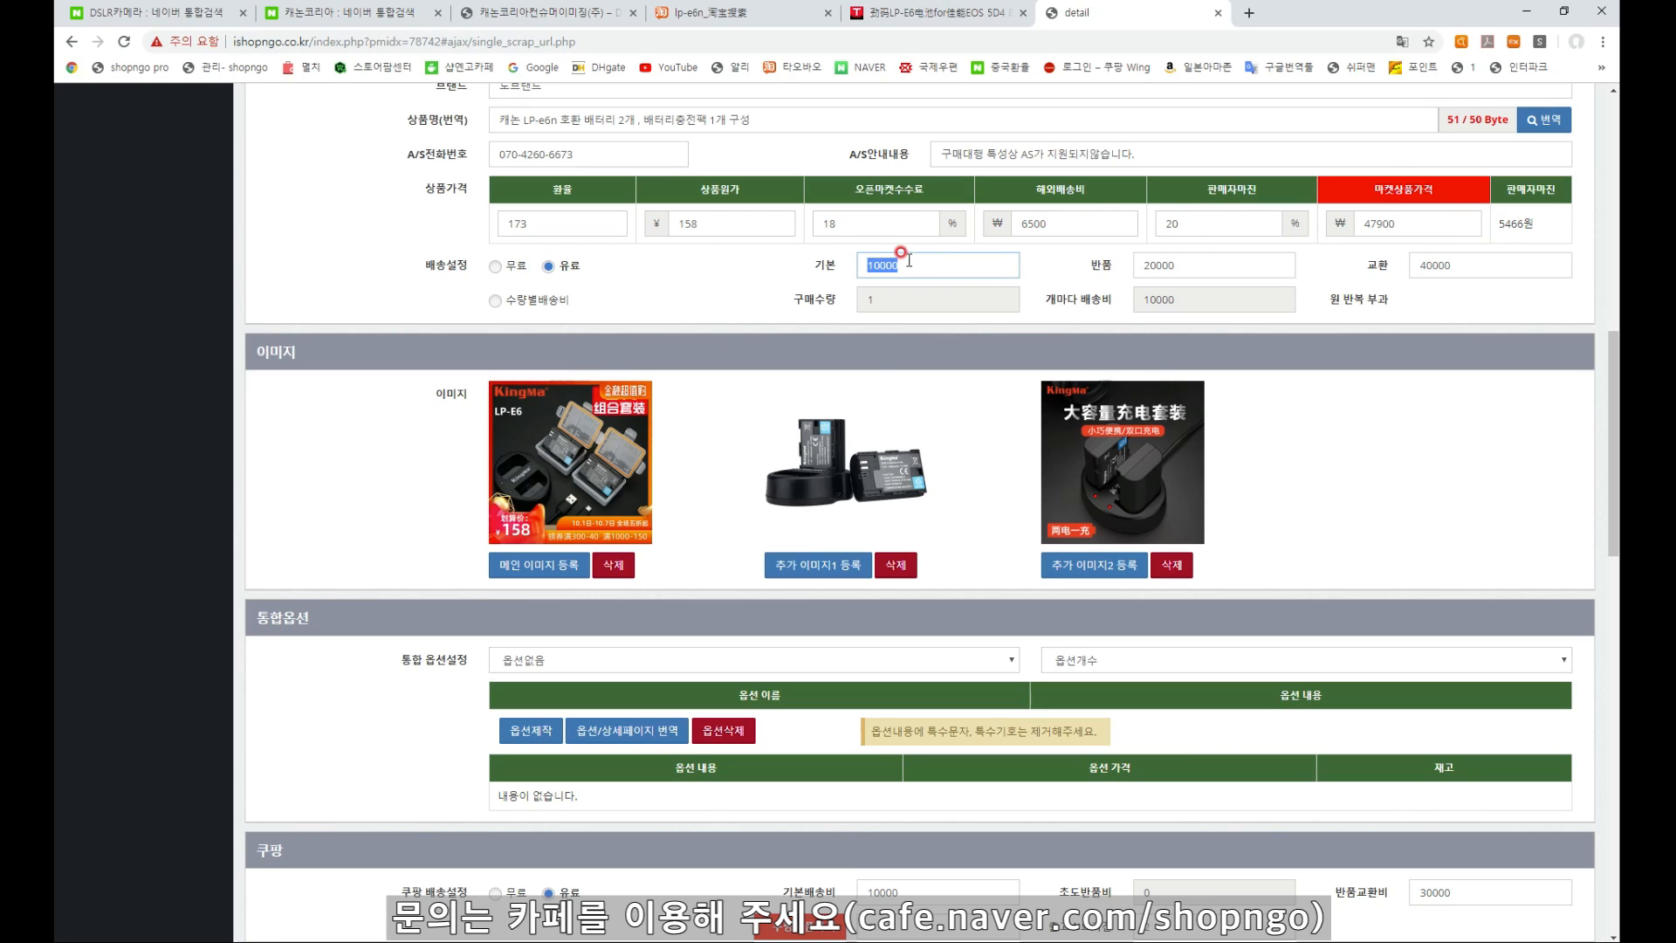
pyautogui.click(909, 260)
pyautogui.click(1040, 268)
# Set the product's 배송설정 to 수량별배송비 with a 구매수량 of 1 and a 개마다 배송비 of 10000
pyautogui.click(540, 299)
pyautogui.click(563, 268)
pyautogui.click(525, 301)
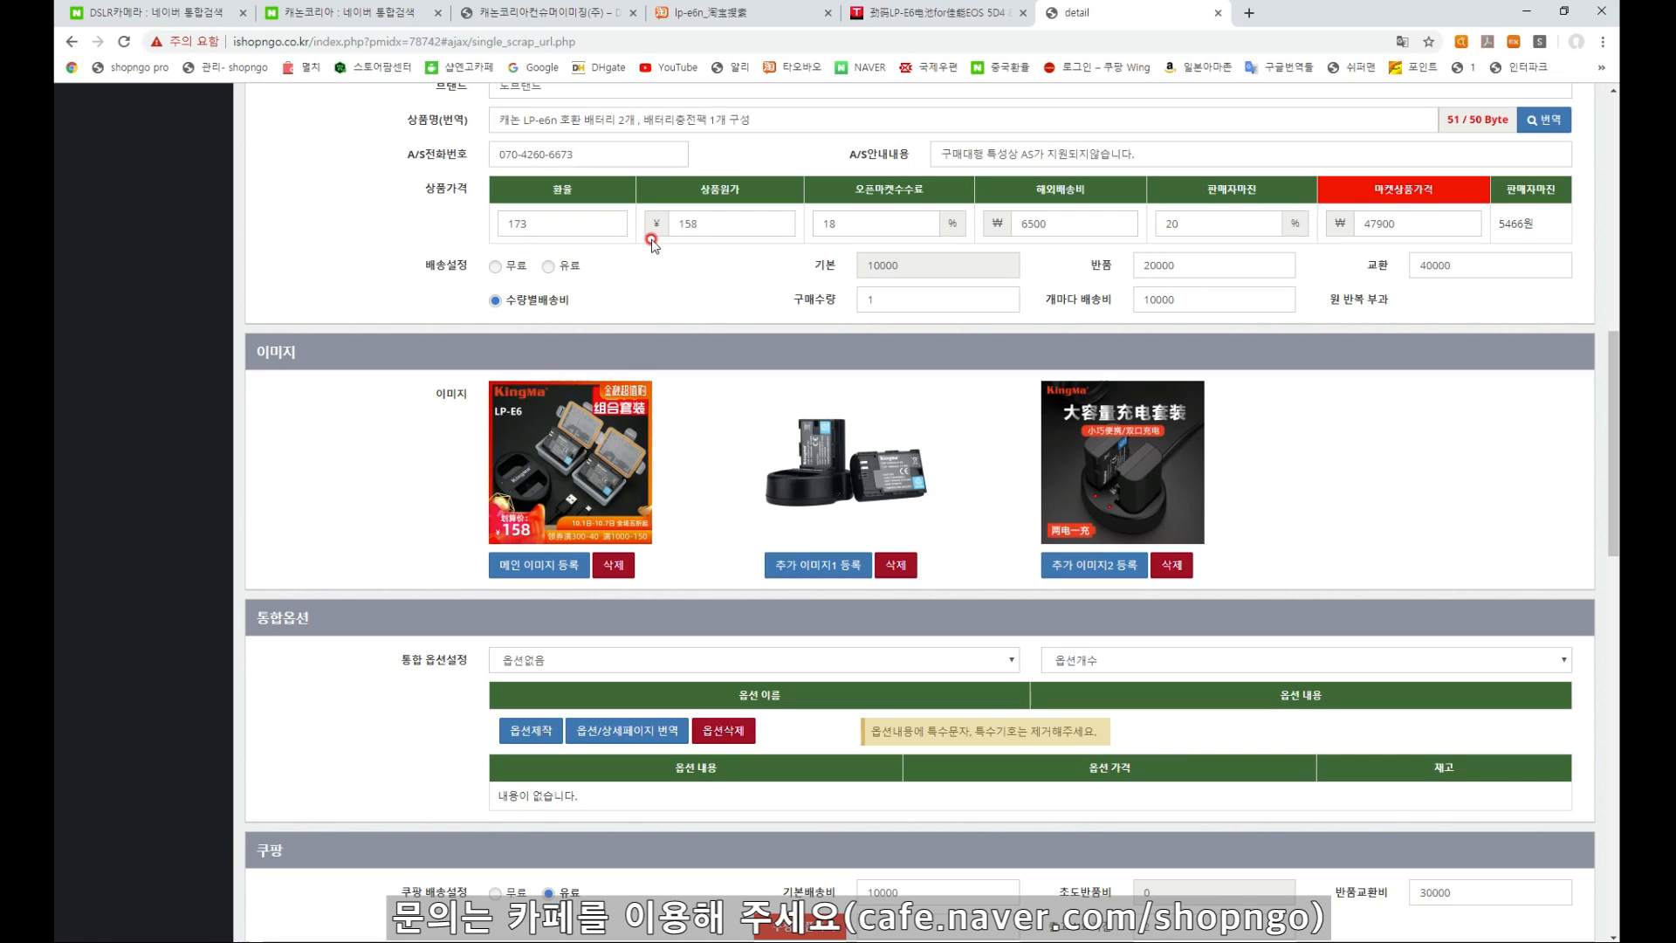
pyautogui.click(886, 299)
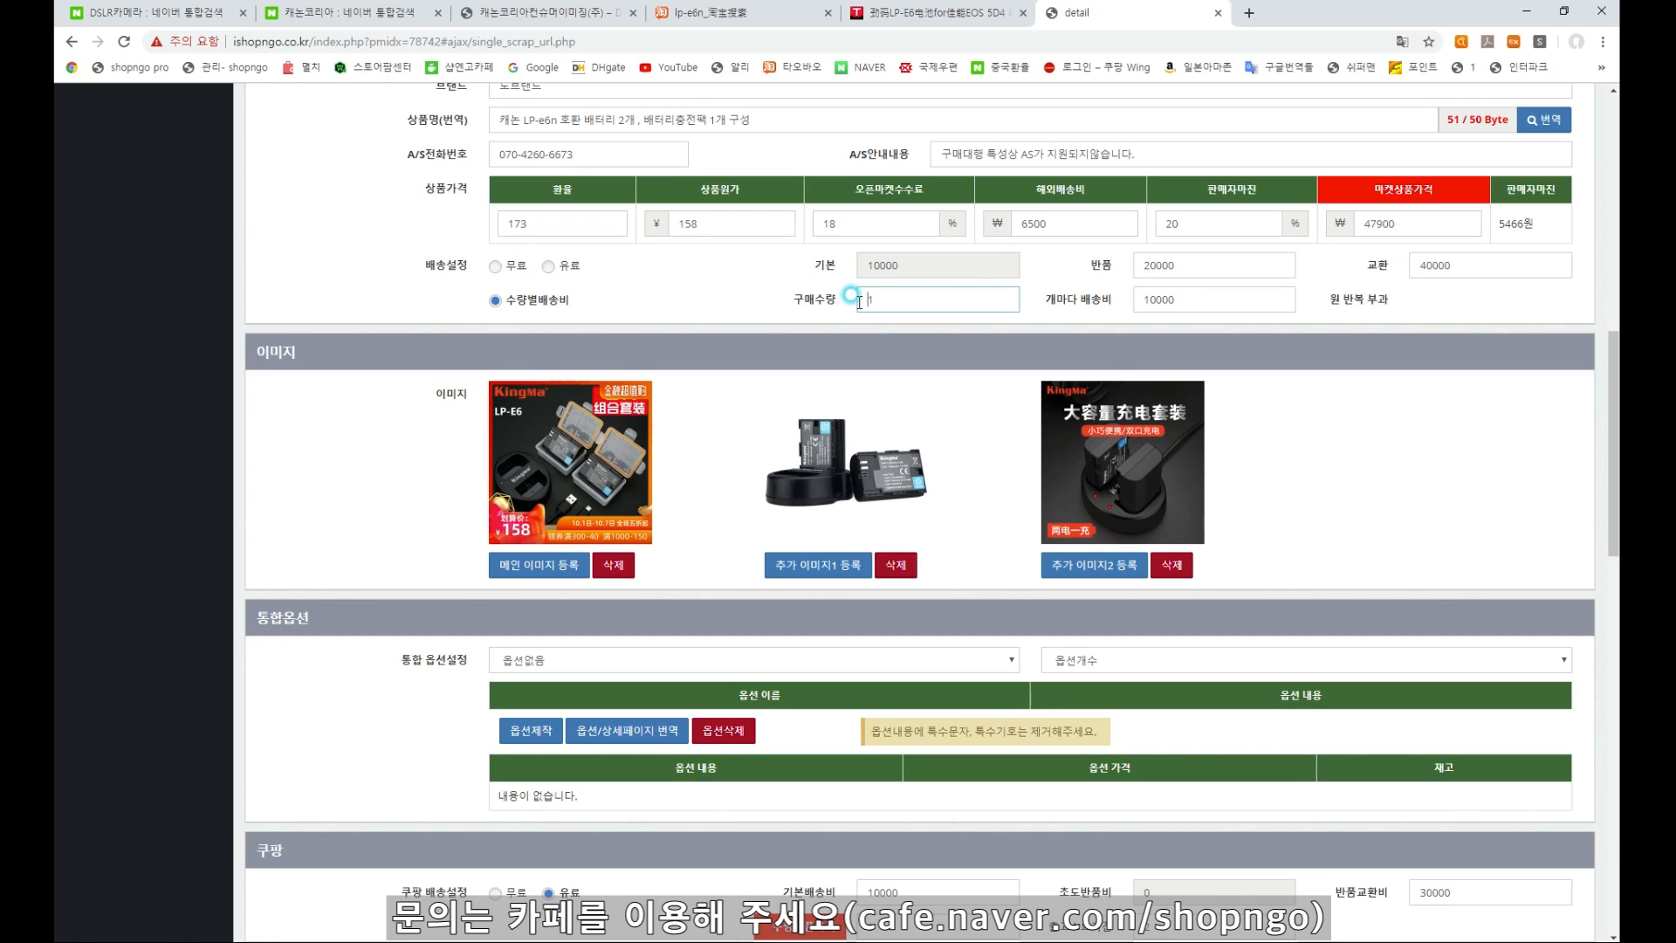
pyautogui.write('1')
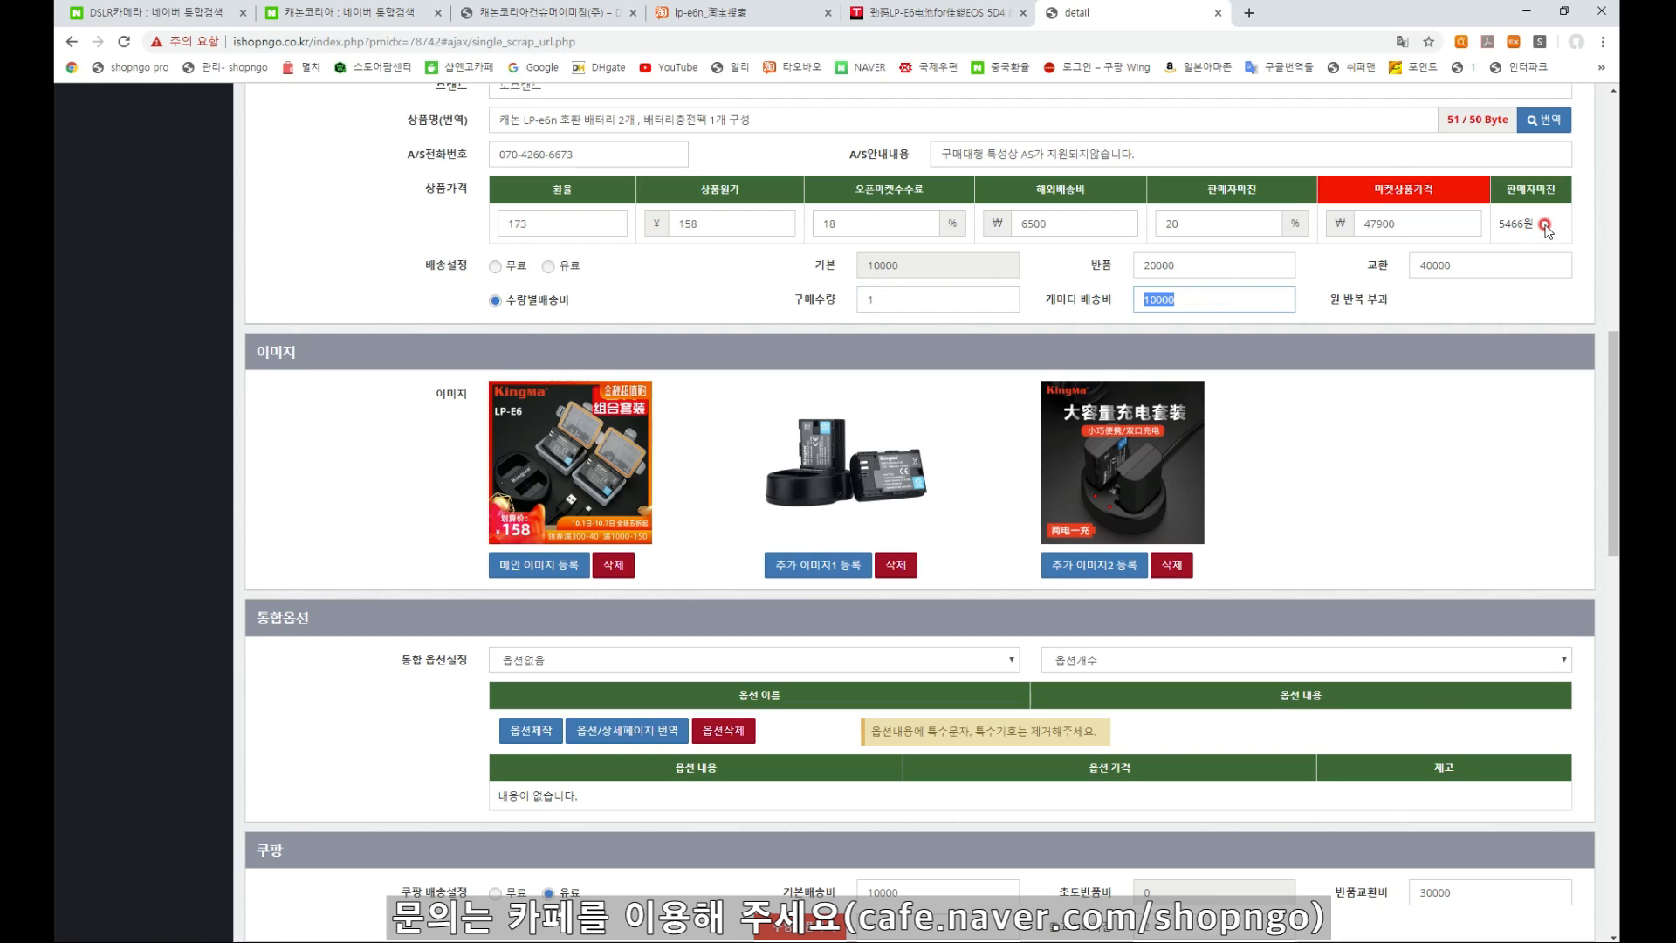
pyautogui.moveTo(1543, 225); pyautogui.dragTo(1500, 227)
pyautogui.click(1500, 226)
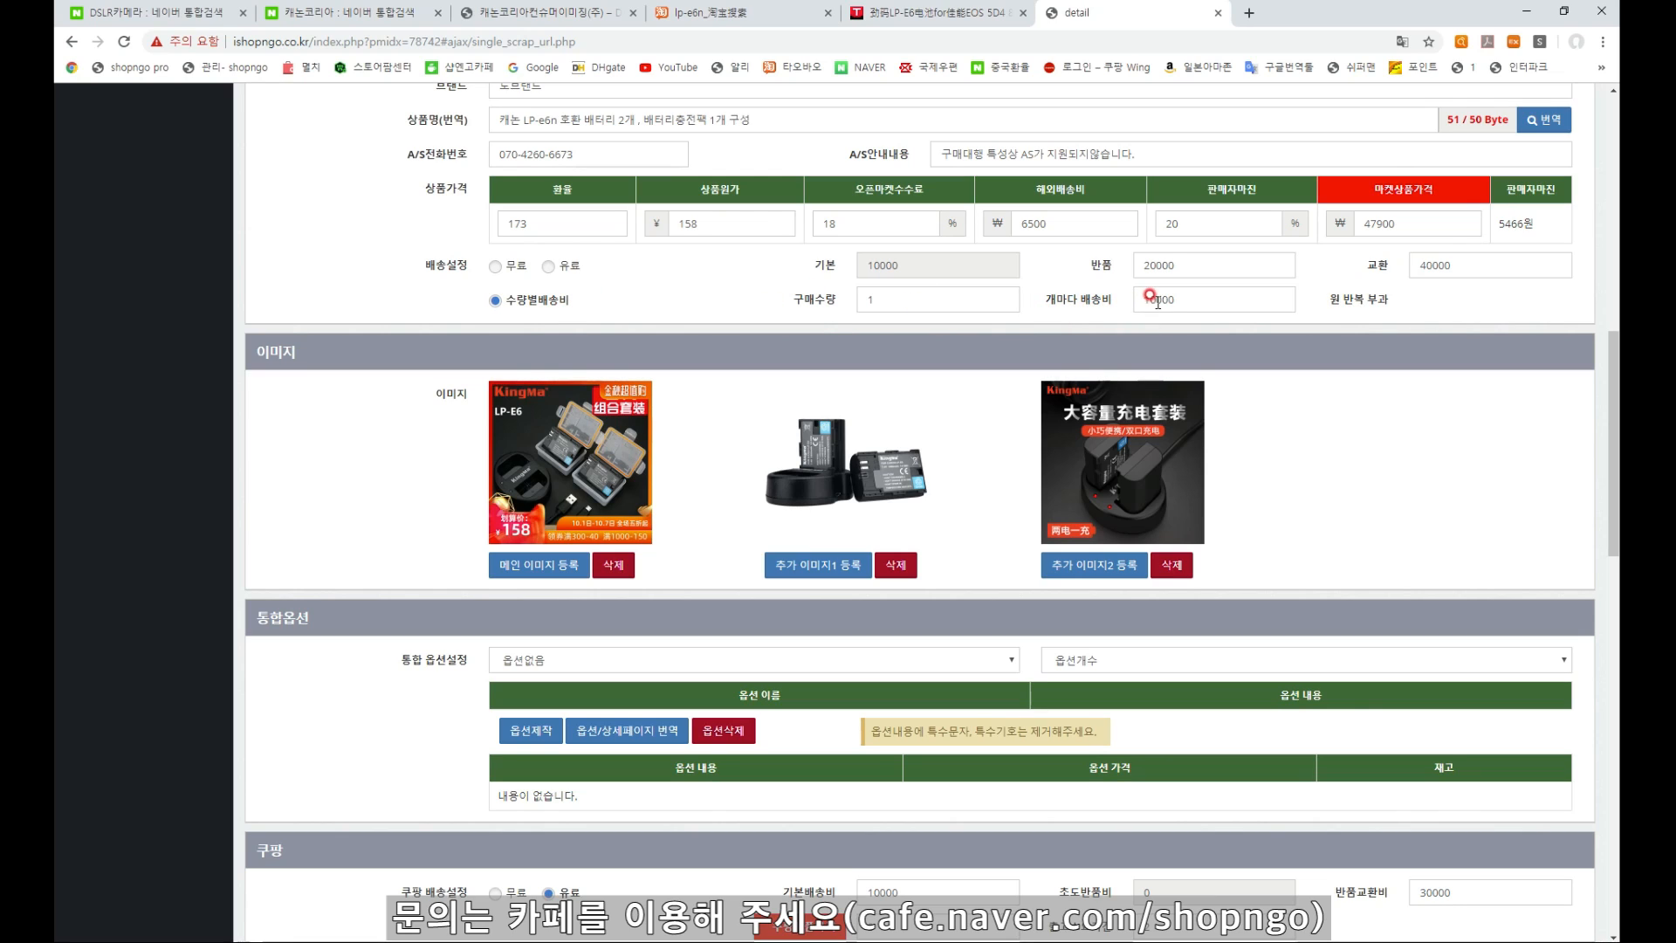
pyautogui.moveTo(1180, 299); pyautogui.dragTo(1125, 306)
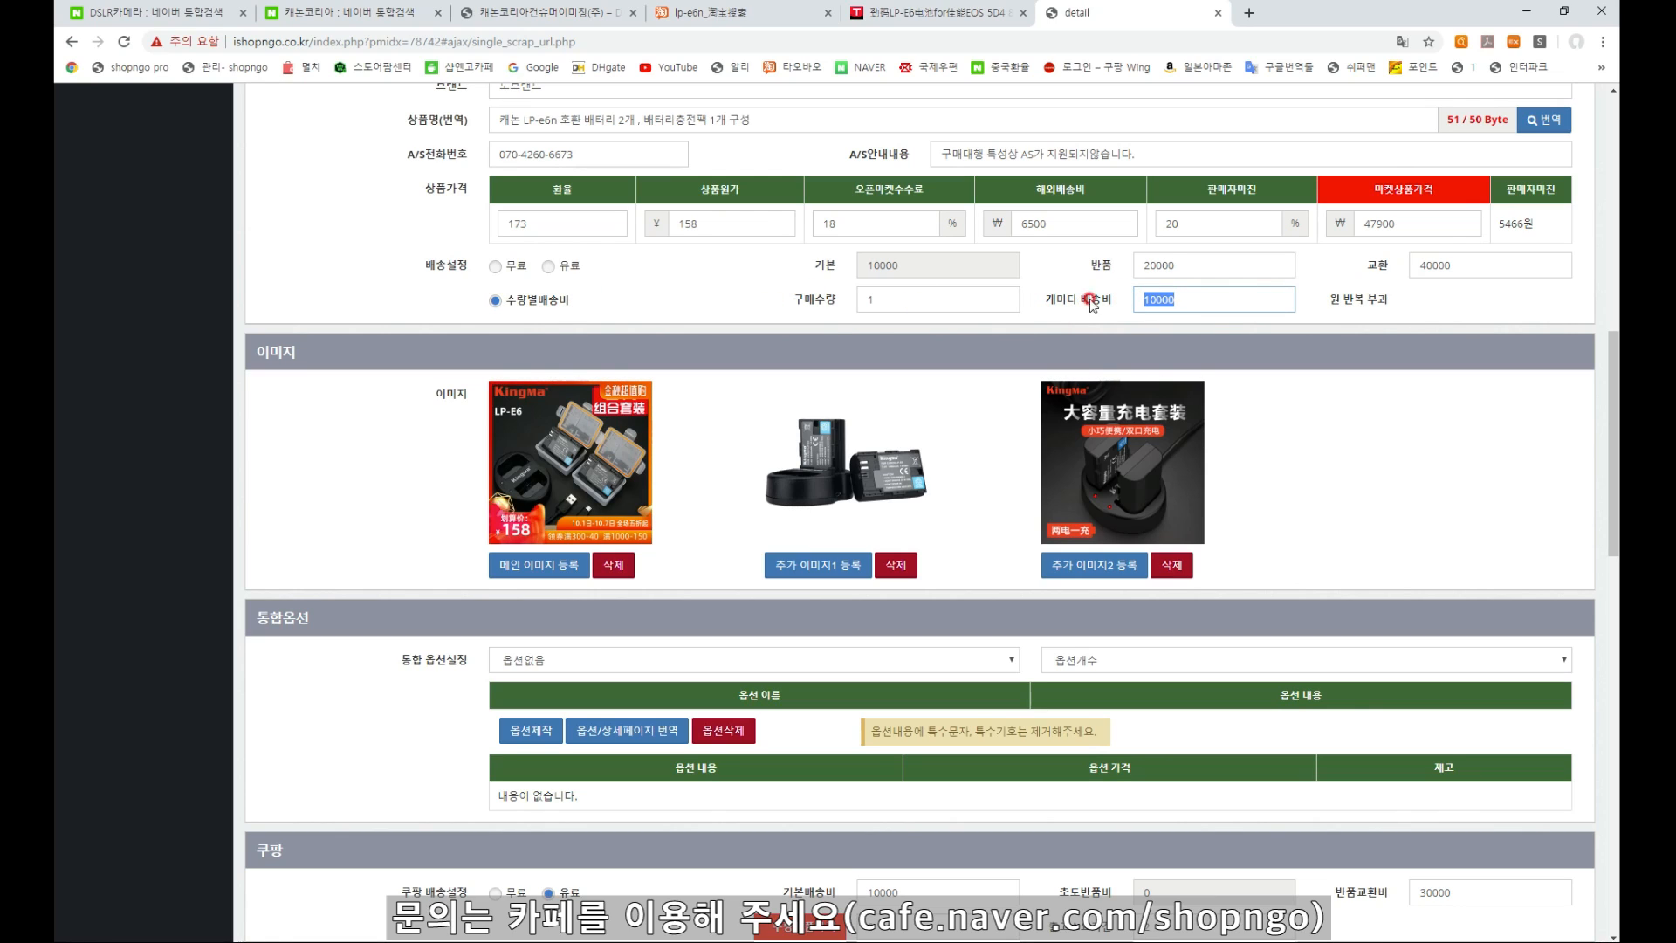
pyautogui.click(1351, 303)
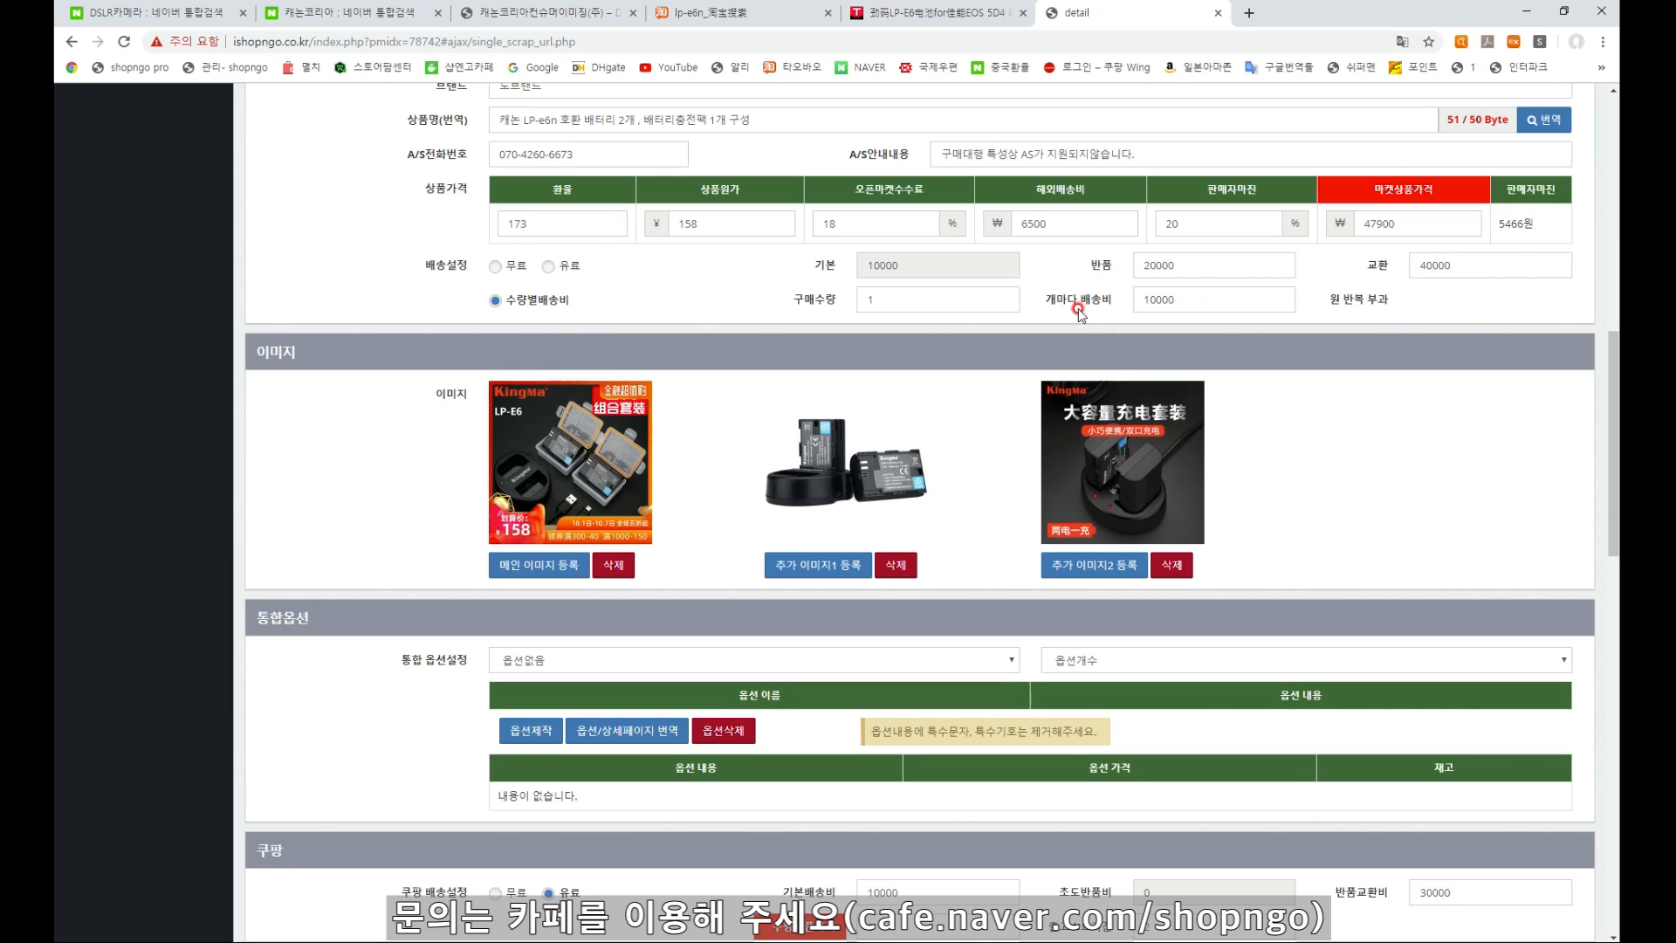
# Review the product form's image, 통합옵션, 쿠팡 and 상세페이지 sections
pyautogui.scroll(-2, 644, 301)
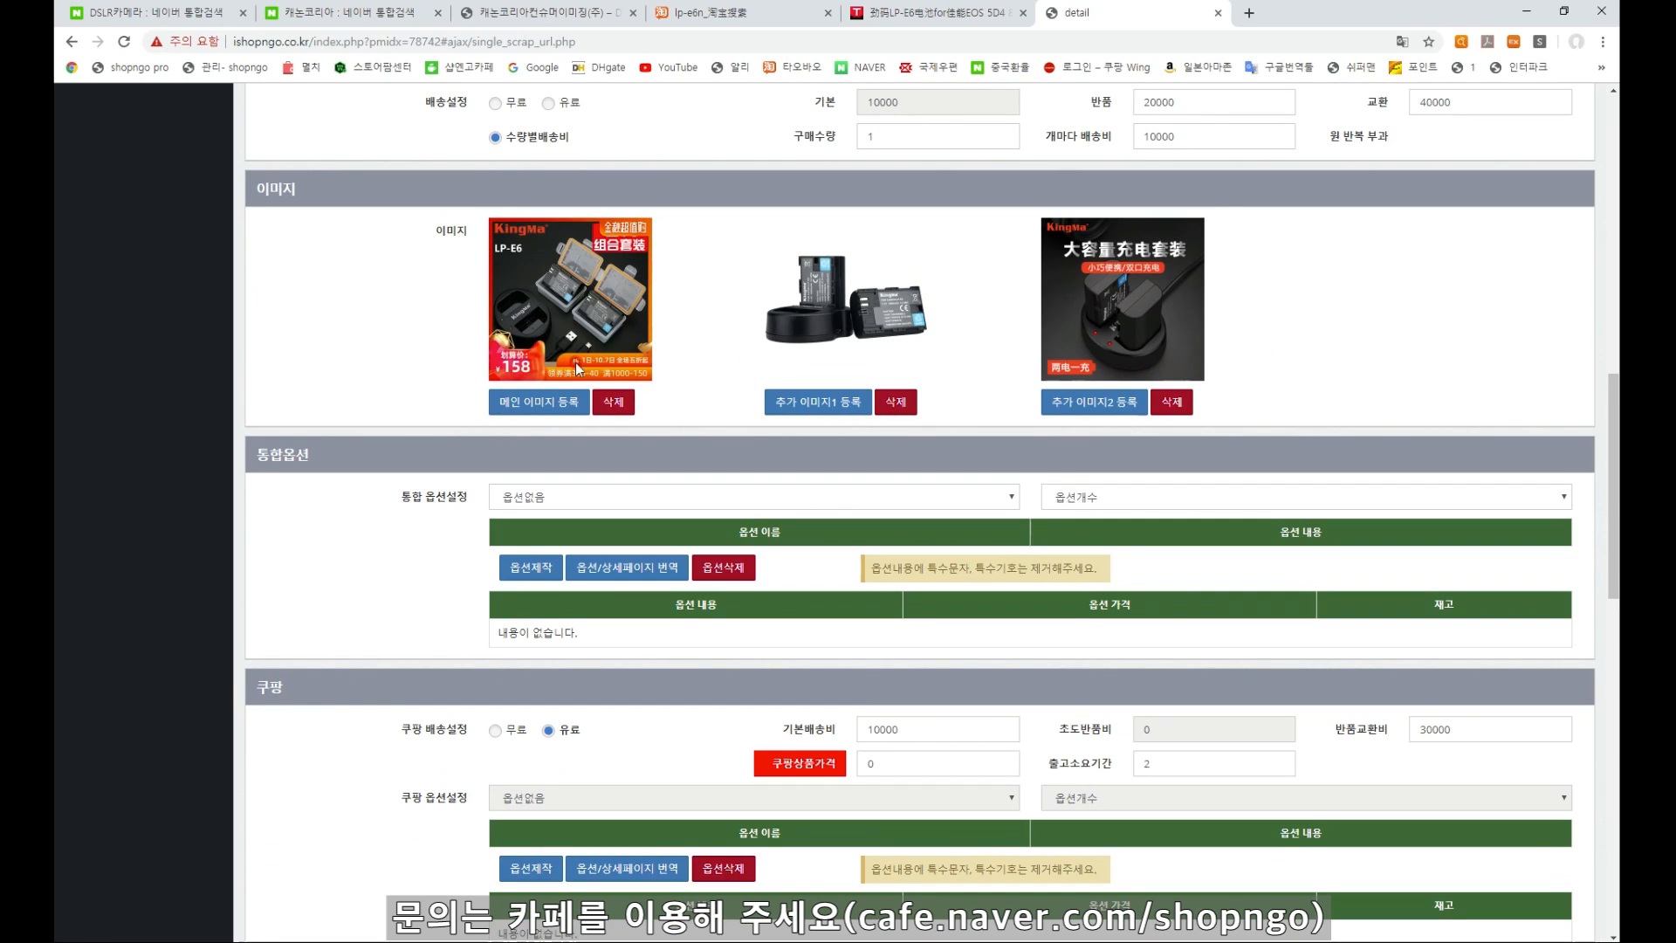
pyautogui.click(608, 407)
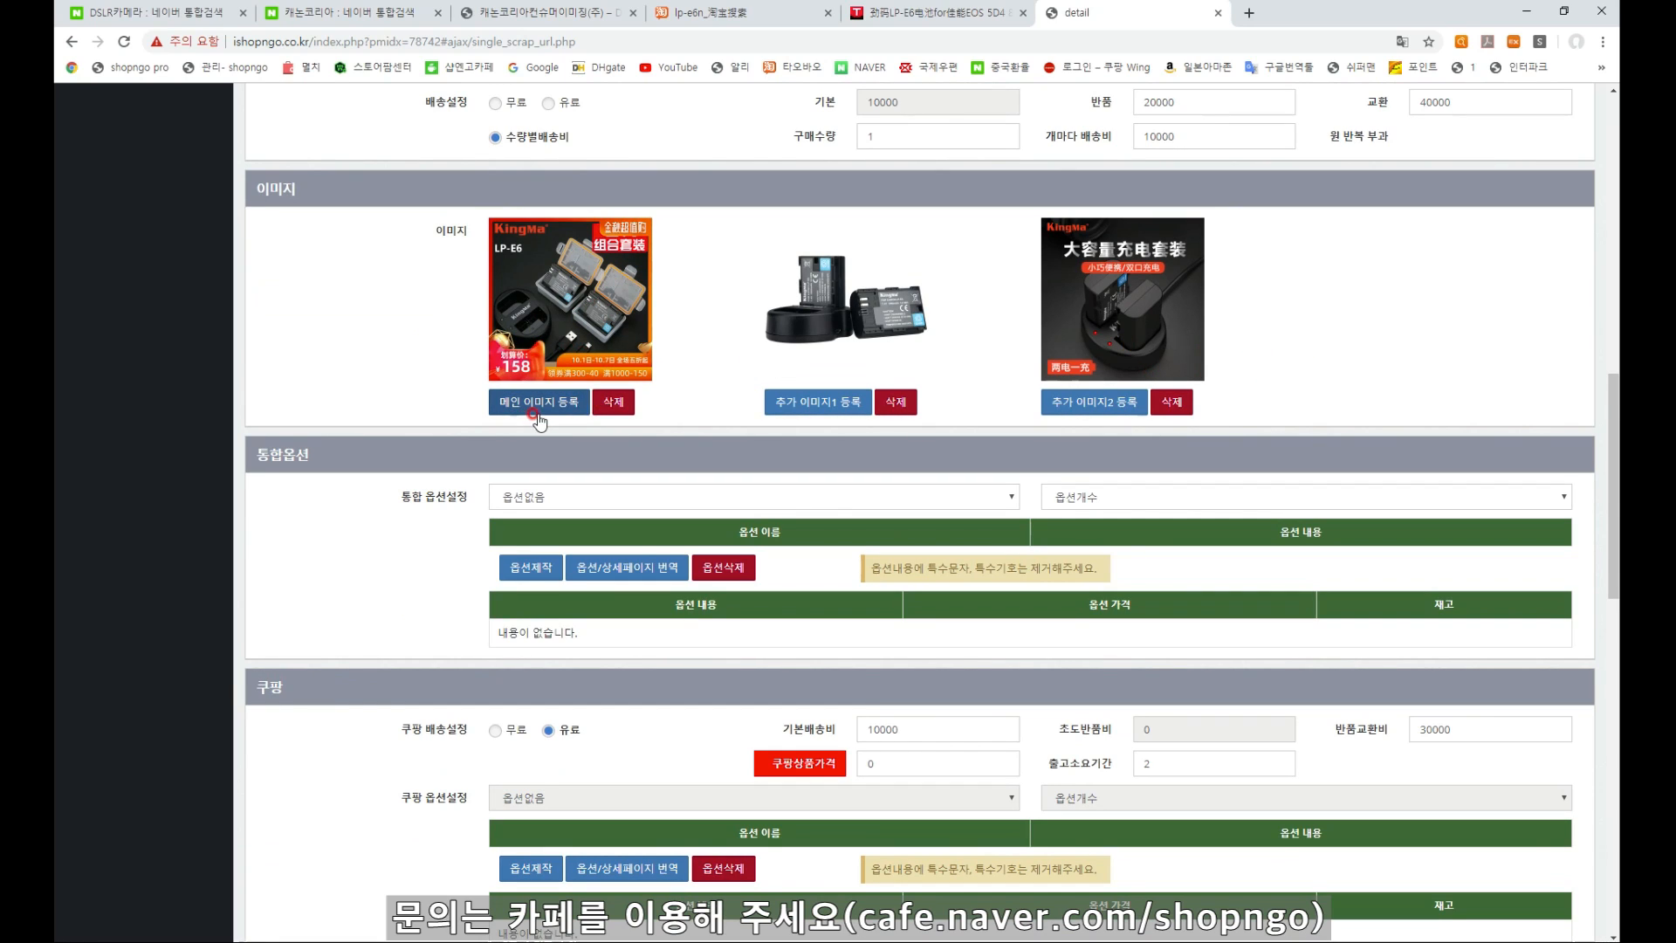
pyautogui.scroll(-1, 380, 394)
pyautogui.scroll(-3, 380, 394)
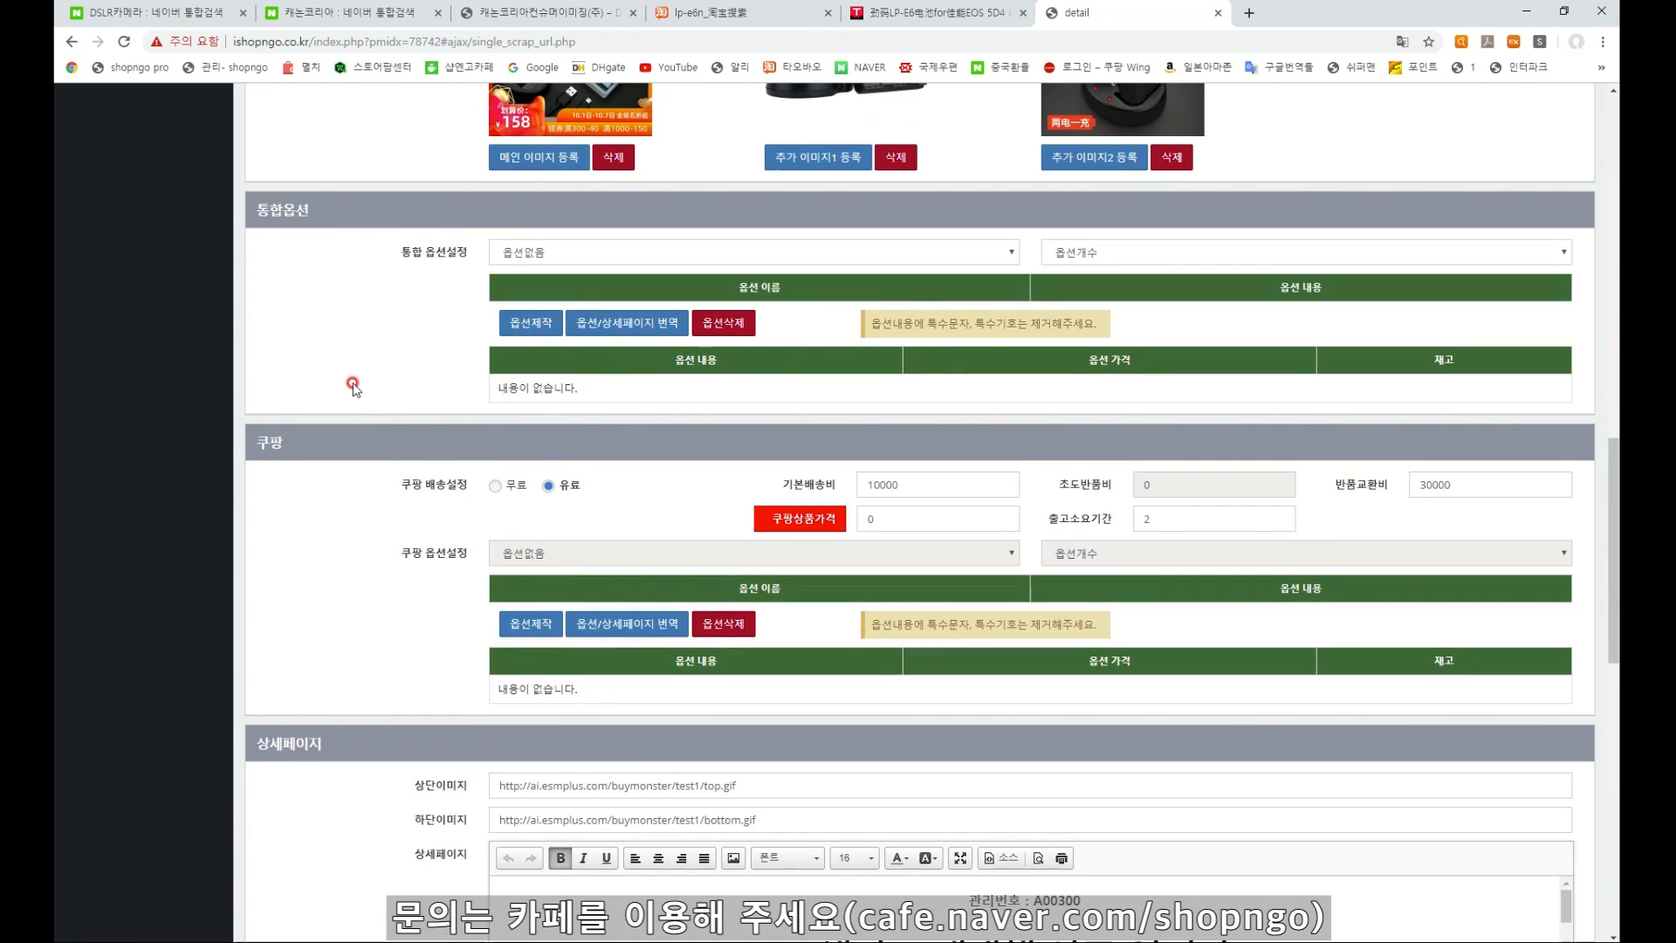
pyautogui.click(650, 329)
pyautogui.scroll(-2, 523, 288)
pyautogui.scroll(1, 617, 187)
pyautogui.click(634, 242)
pyautogui.scroll(-10, 1213, 567)
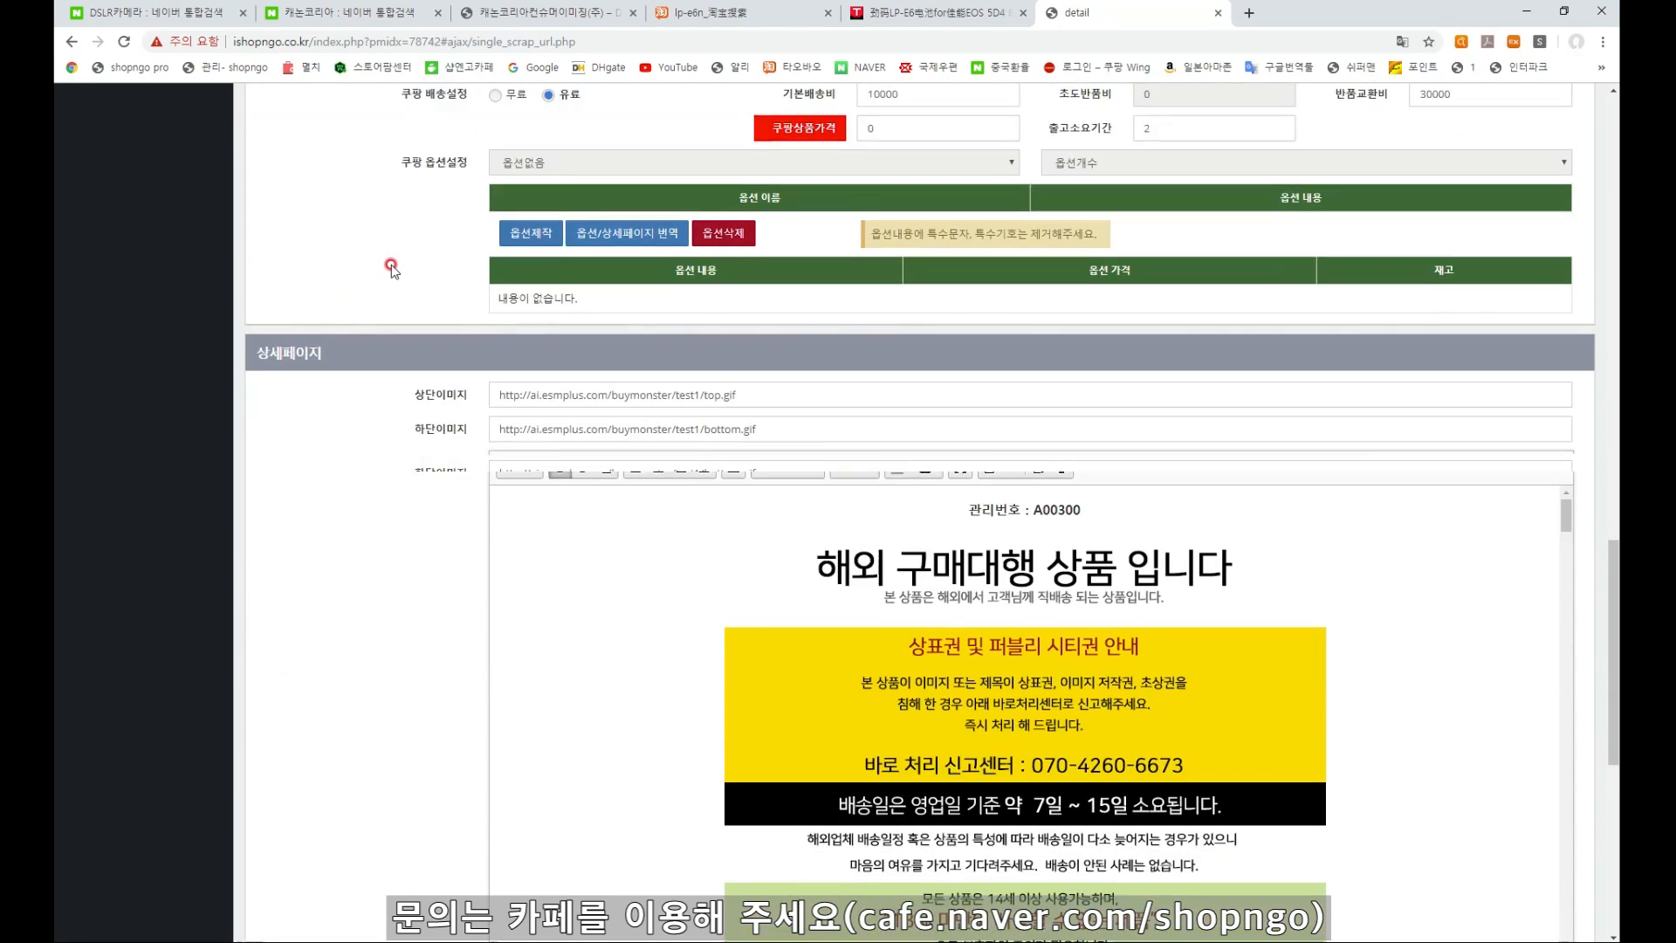
pyautogui.scroll(-4, 1228, 619)
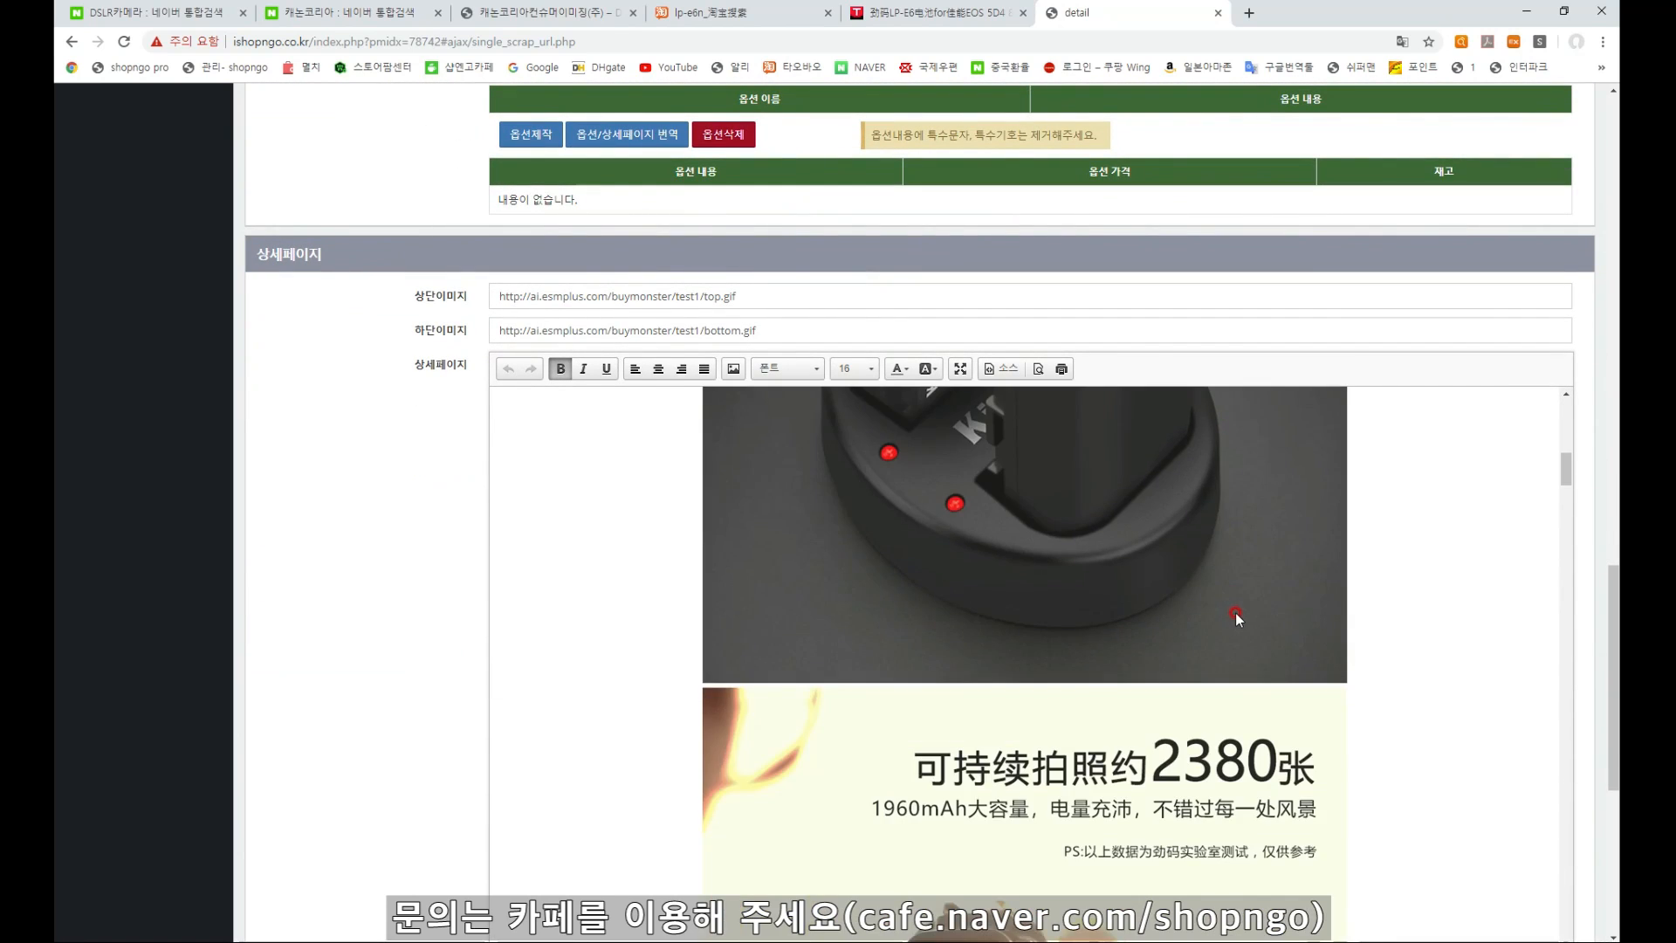
pyautogui.scroll(5, 1239, 619)
pyautogui.scroll(6, 1282, 622)
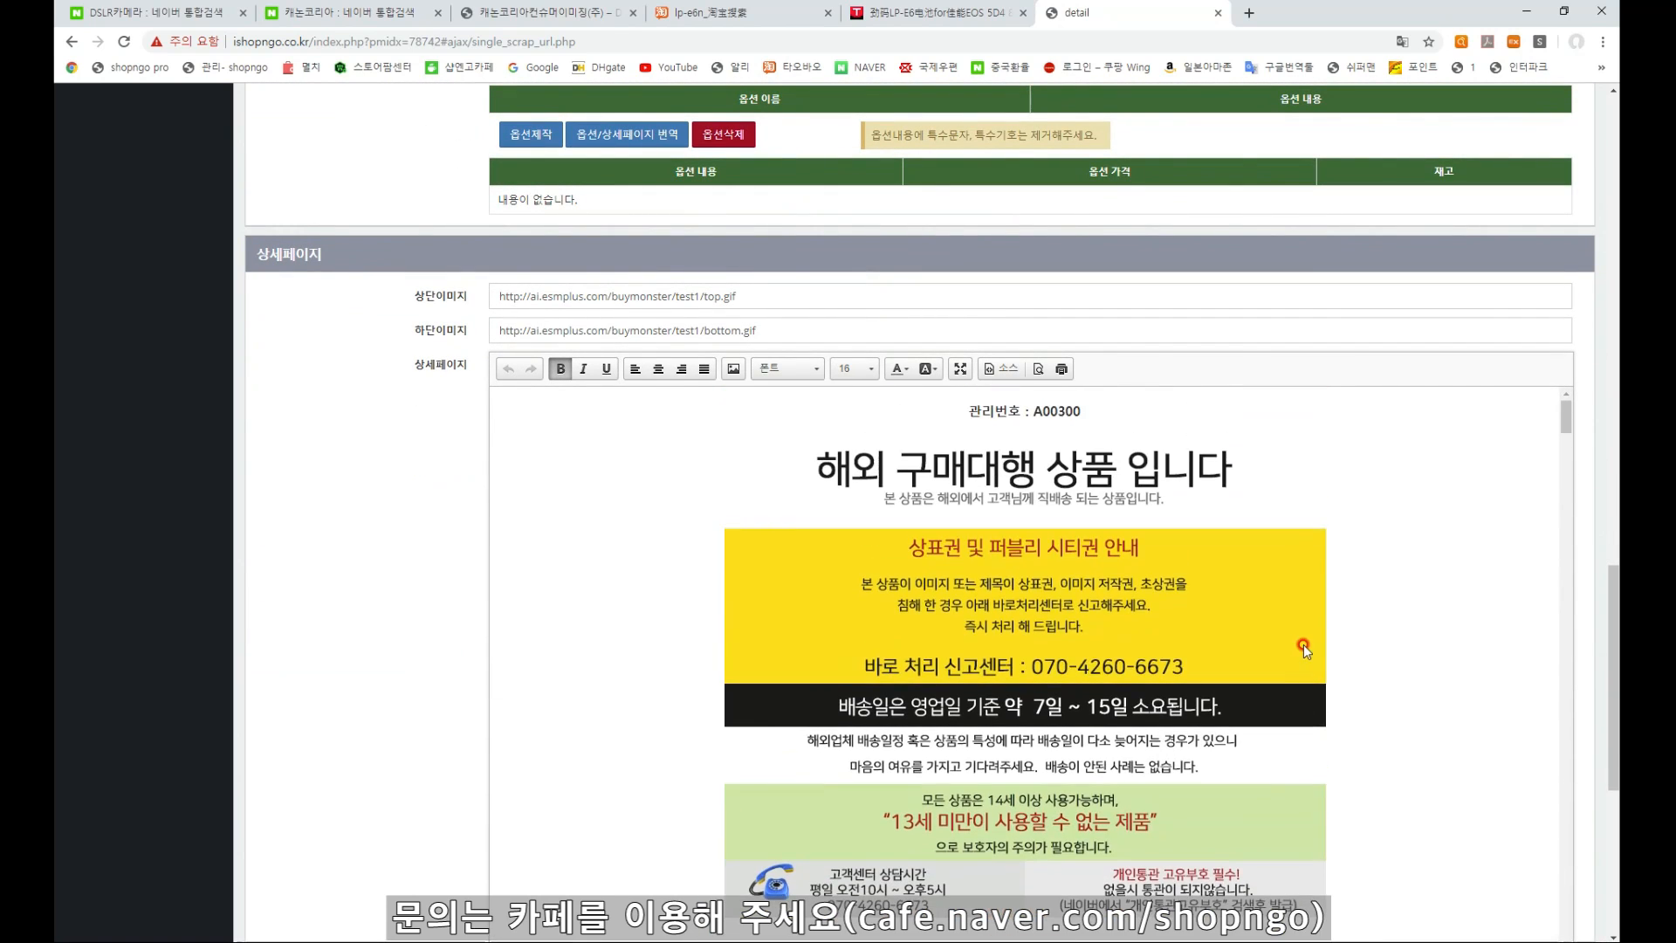
pyautogui.scroll(5, 431, 506)
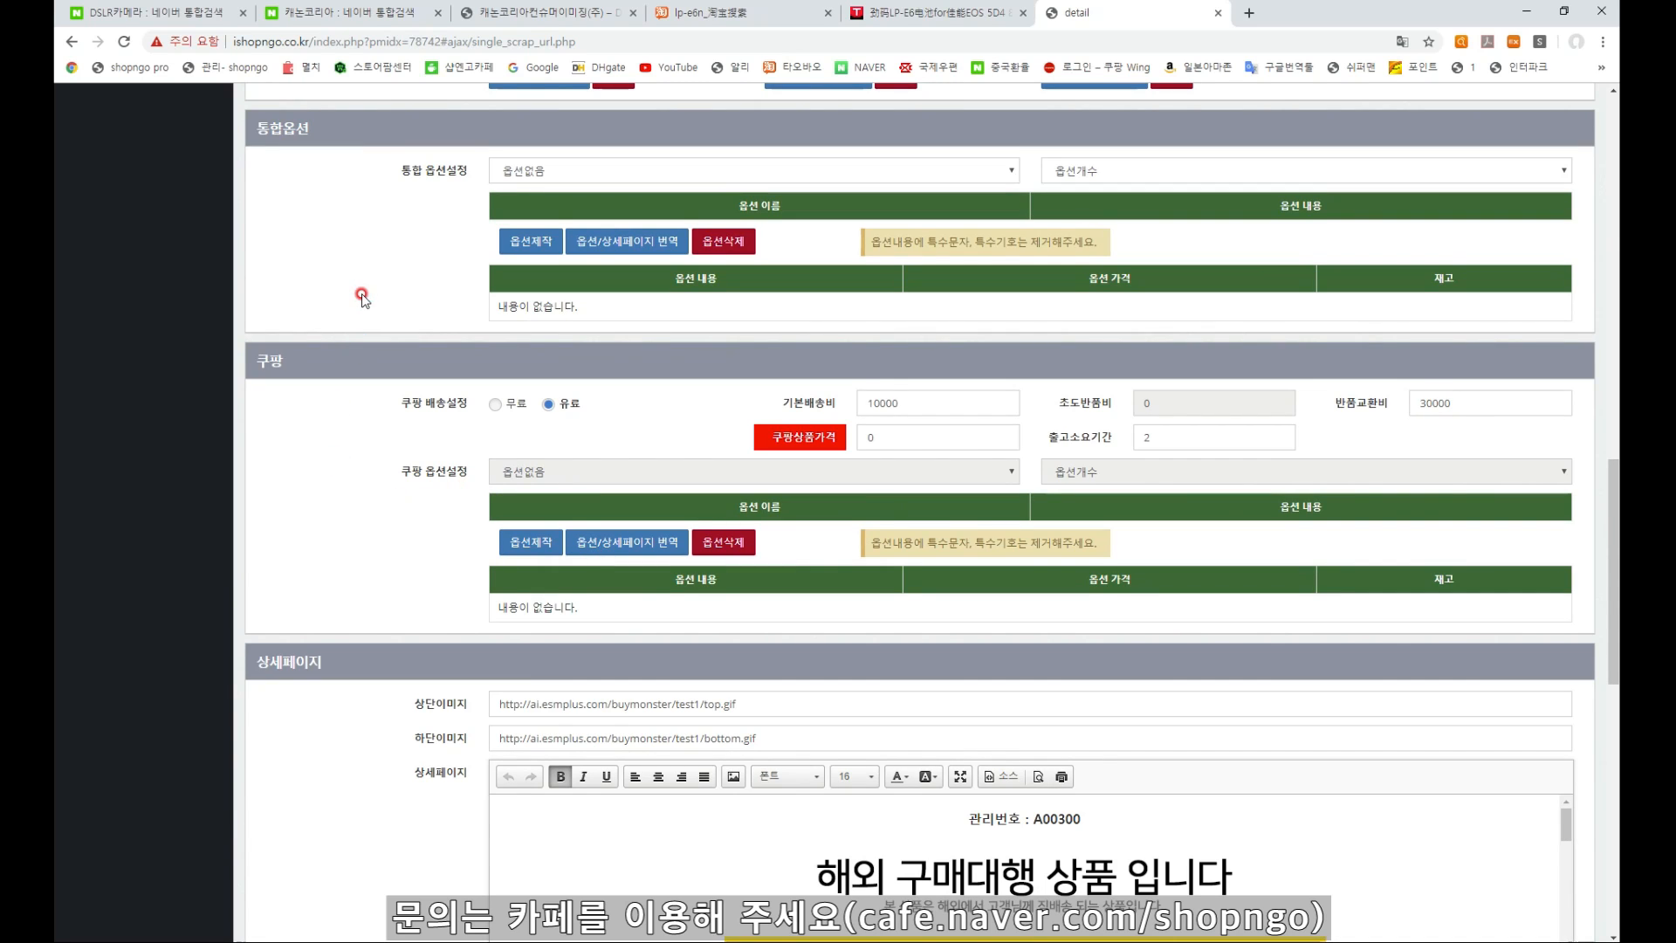
# Generate the 통합옵션 option list and accept replacing the existing options
pyautogui.scroll(2, 361, 297)
pyautogui.click(536, 402)
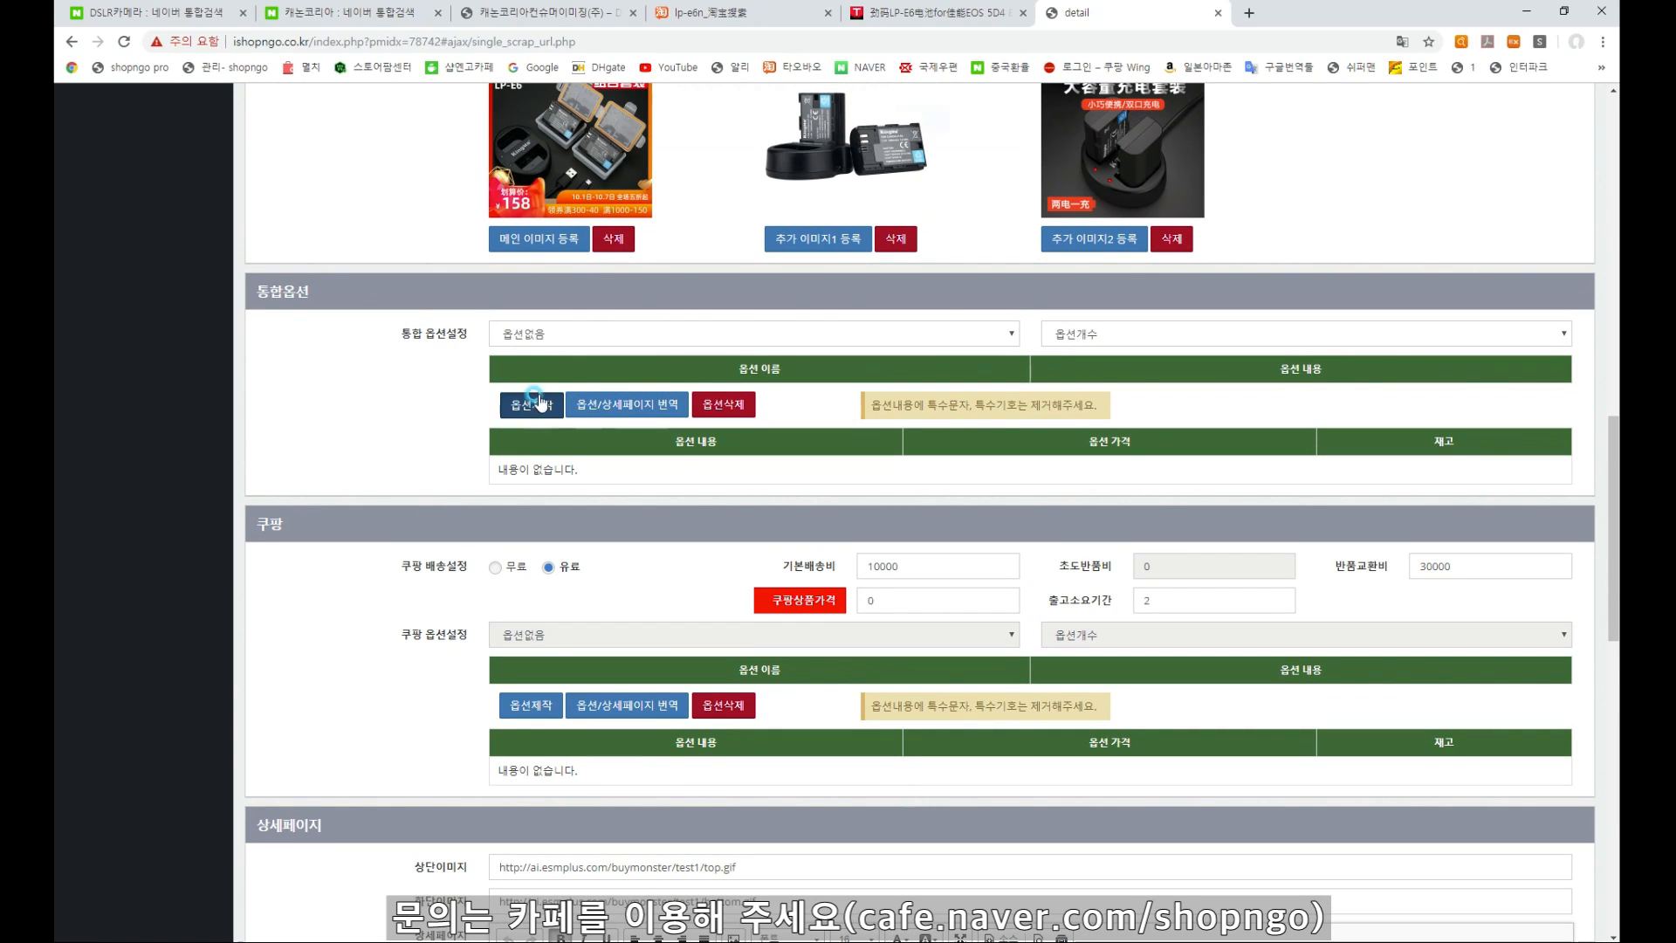
pyautogui.click(921, 133)
pyautogui.scroll(-2, 610, 482)
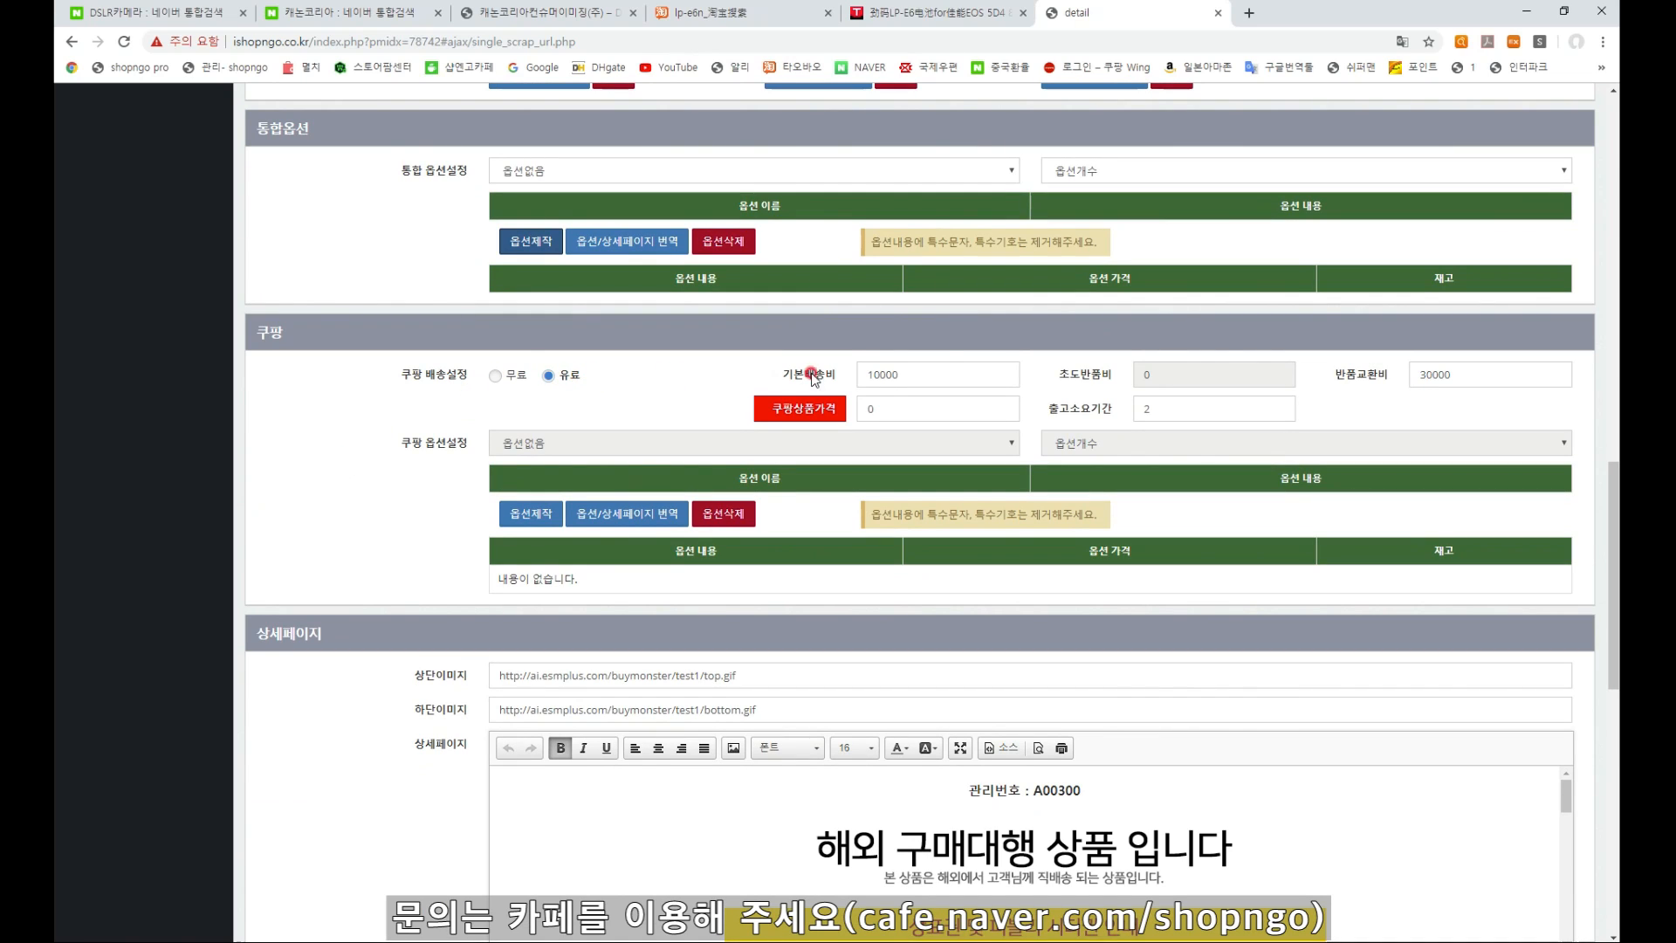
# Check the 쿠팡 기본배송비 and 출고소요기간, and set the 쿠팡상품가격 to 47900
pyautogui.click(939, 372)
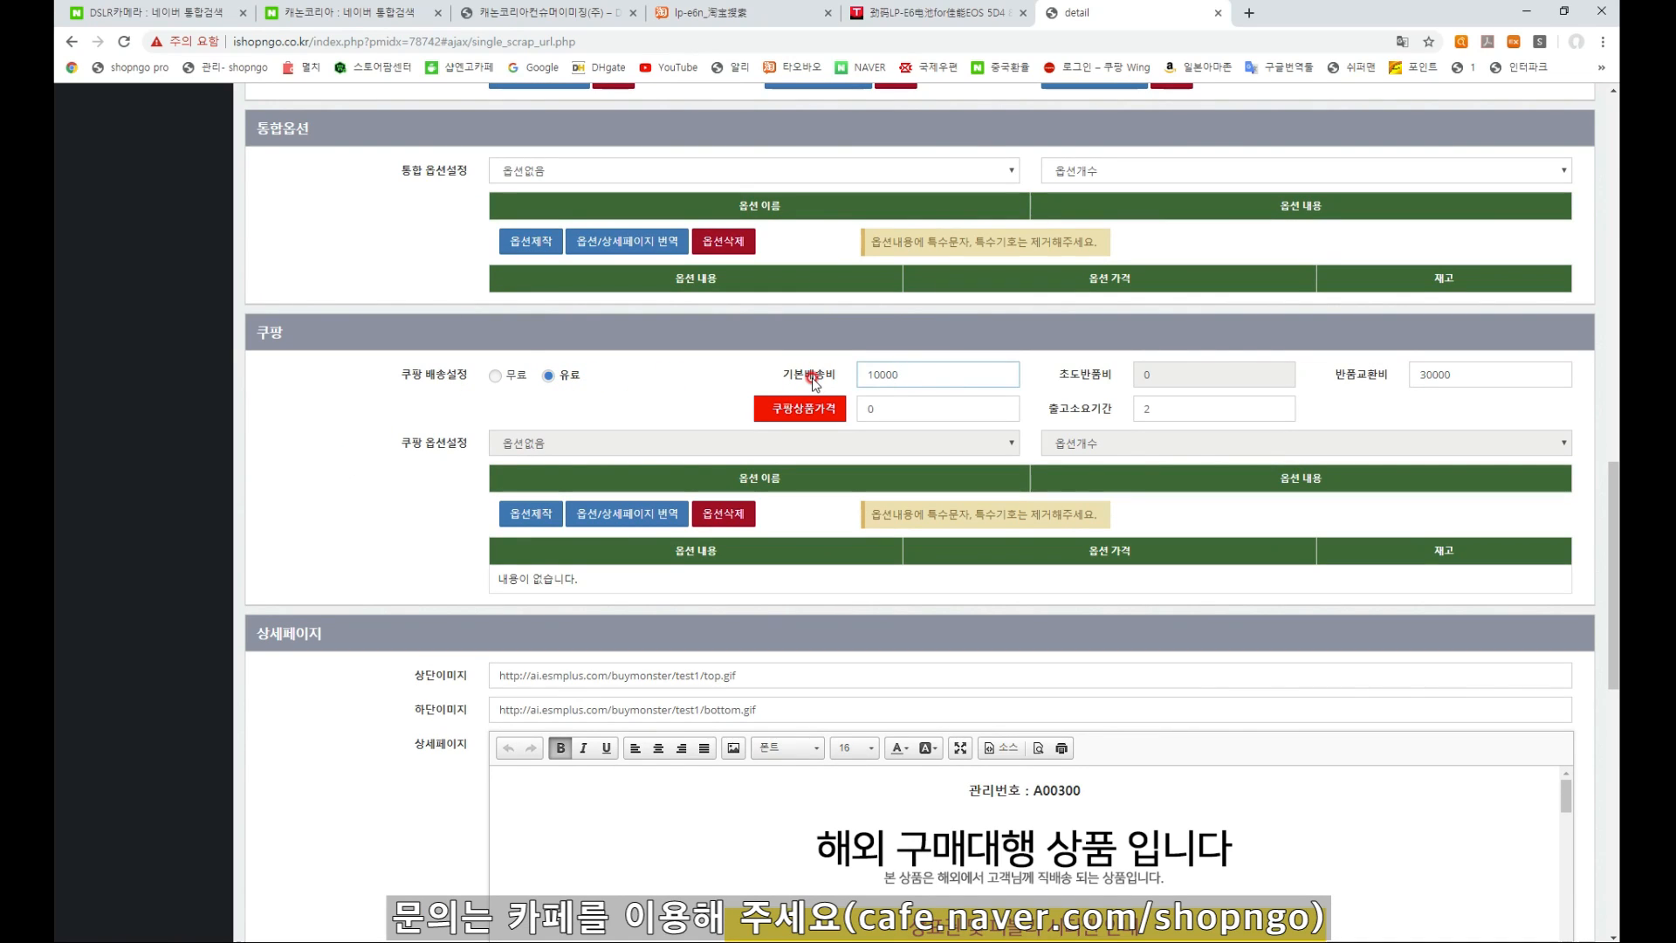
pyautogui.click(1165, 408)
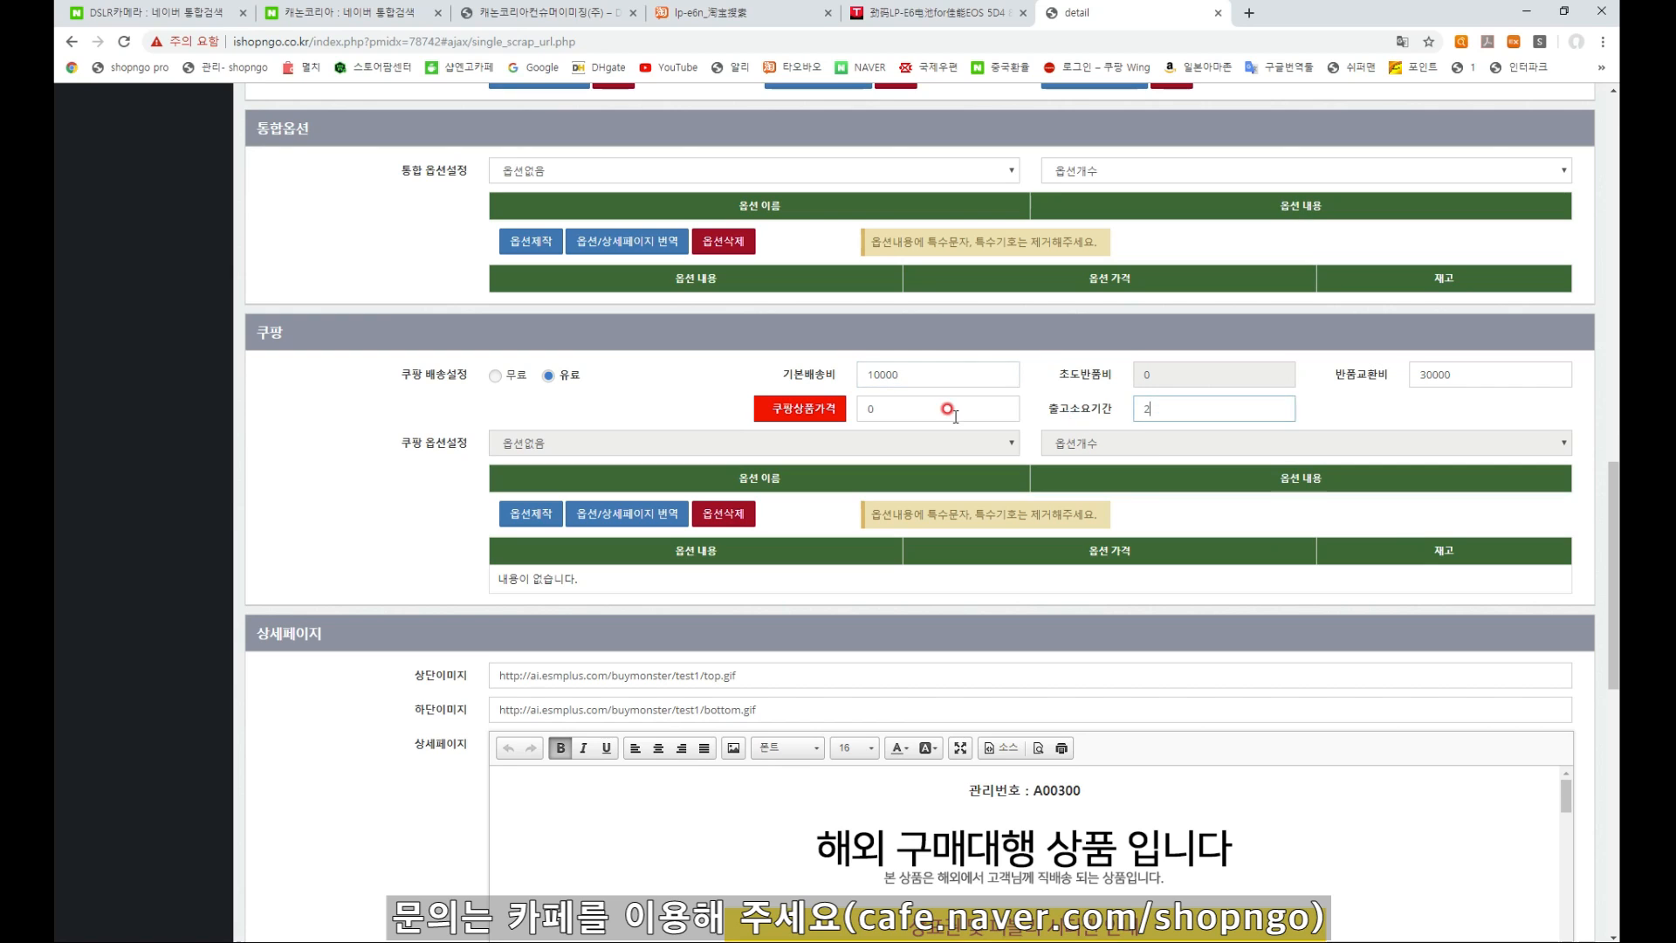
pyautogui.doubleClick(868, 410)
pyautogui.scroll(5, 685, 378)
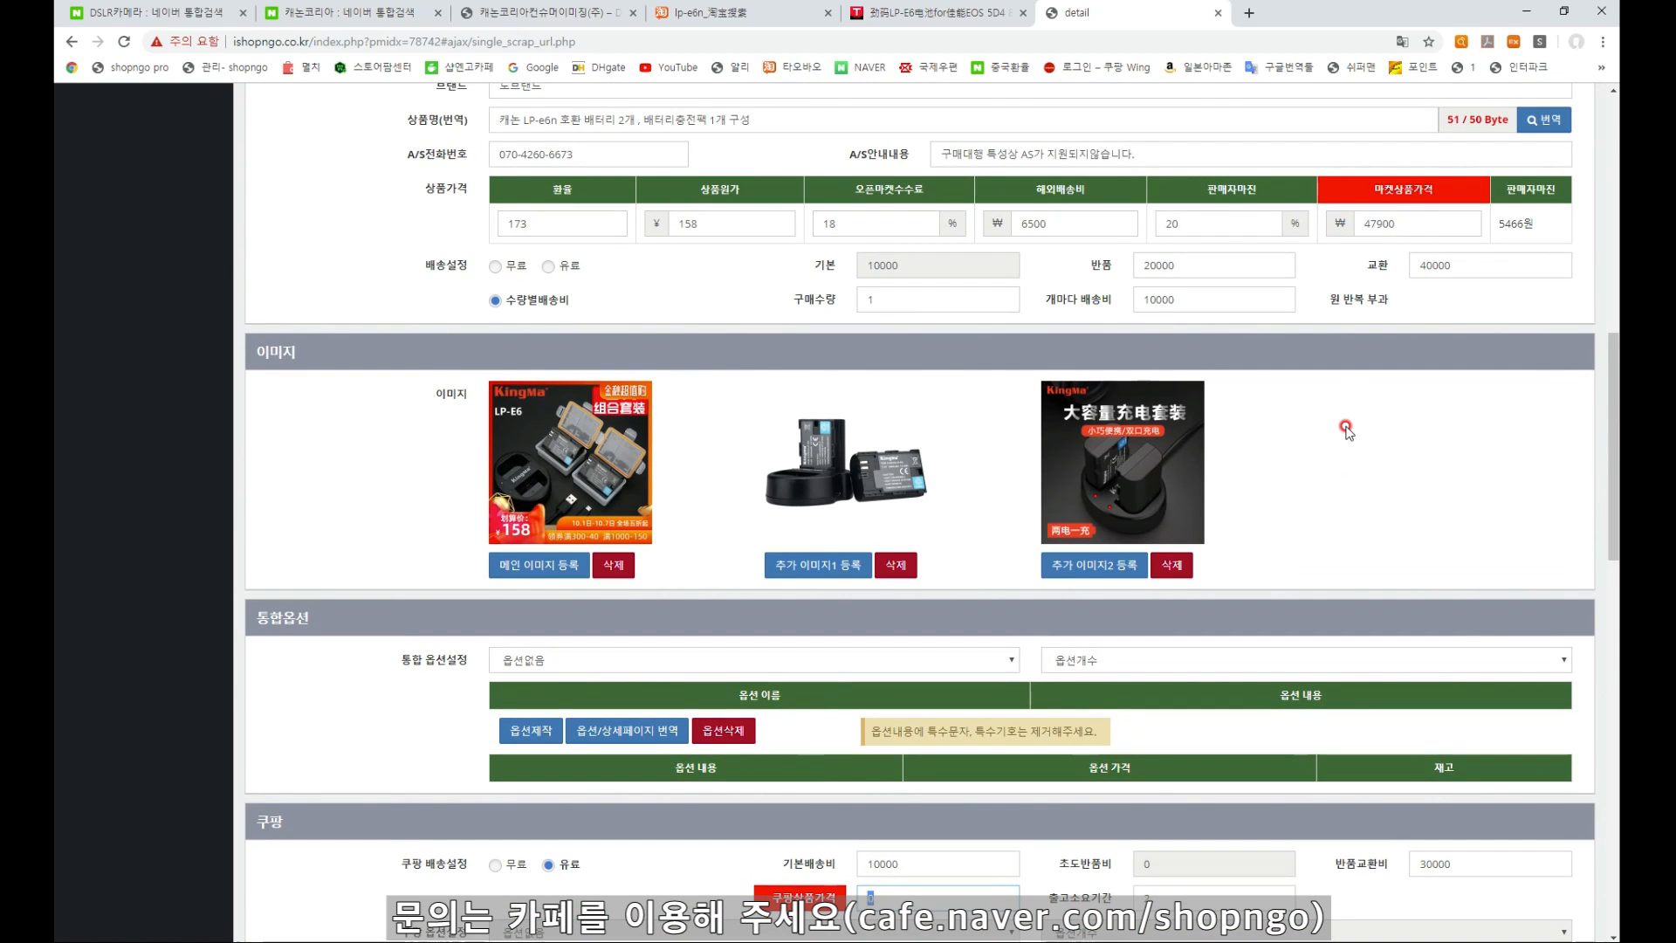
pyautogui.scroll(-5, 1345, 428)
pyautogui.scroll(1, 896, 452)
pyautogui.moveTo(908, 487); pyautogui.dragTo(838, 487)
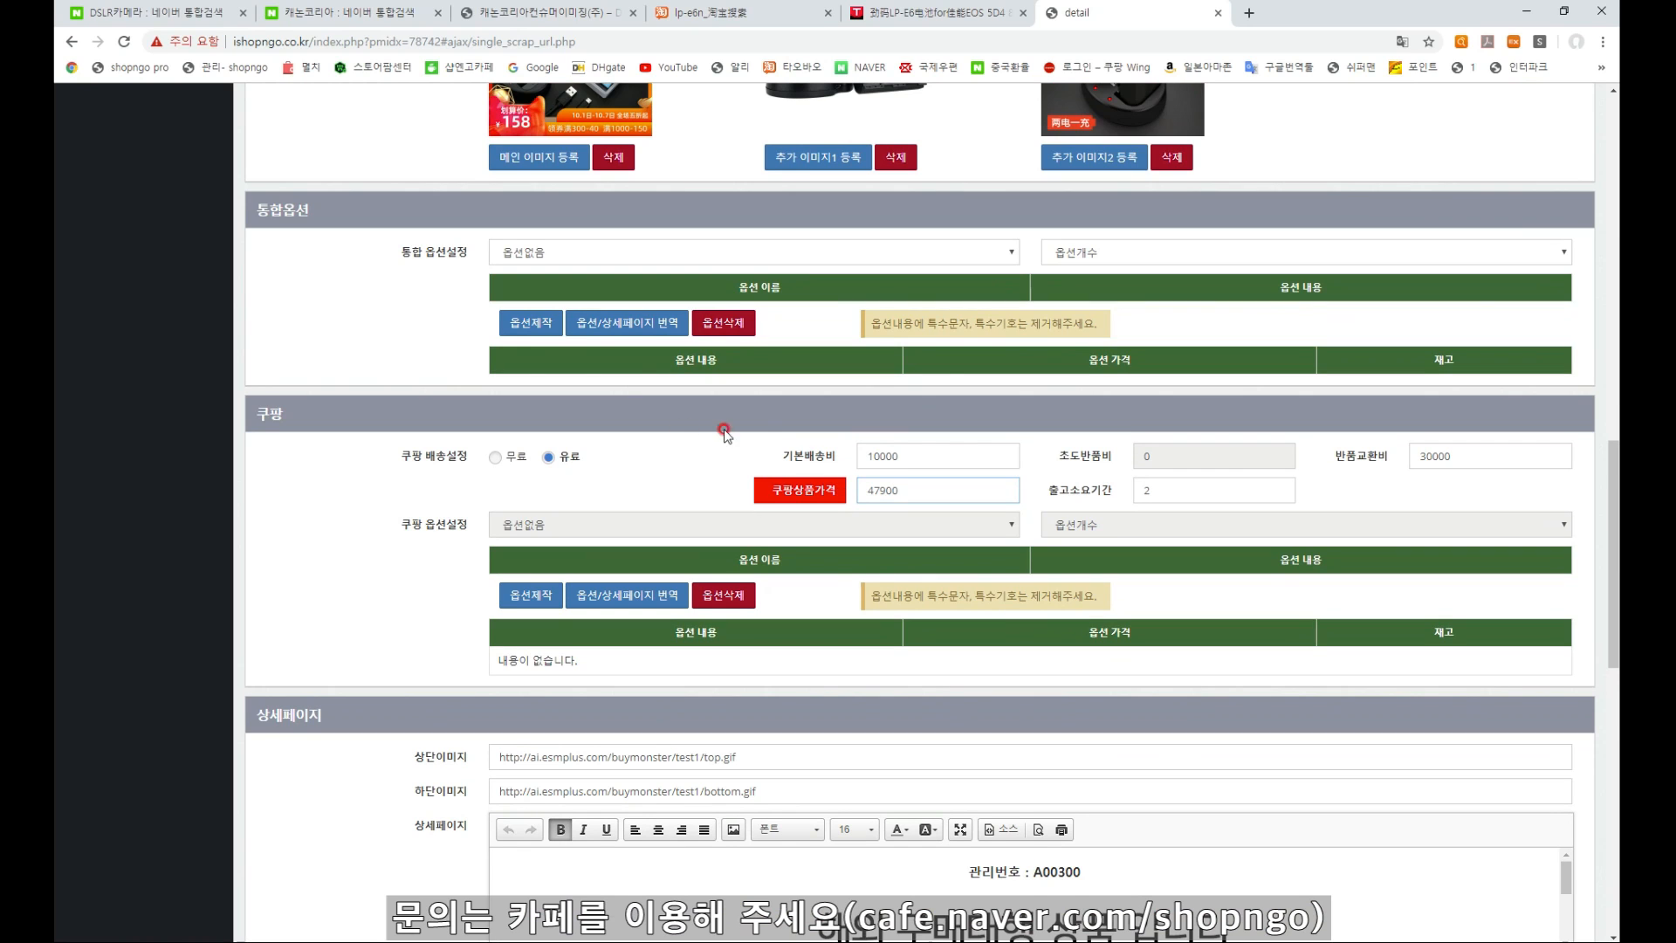
# Generate the 쿠팡 option list and accept replacing the existing options
pyautogui.scroll(-2, 634, 434)
pyautogui.click(520, 434)
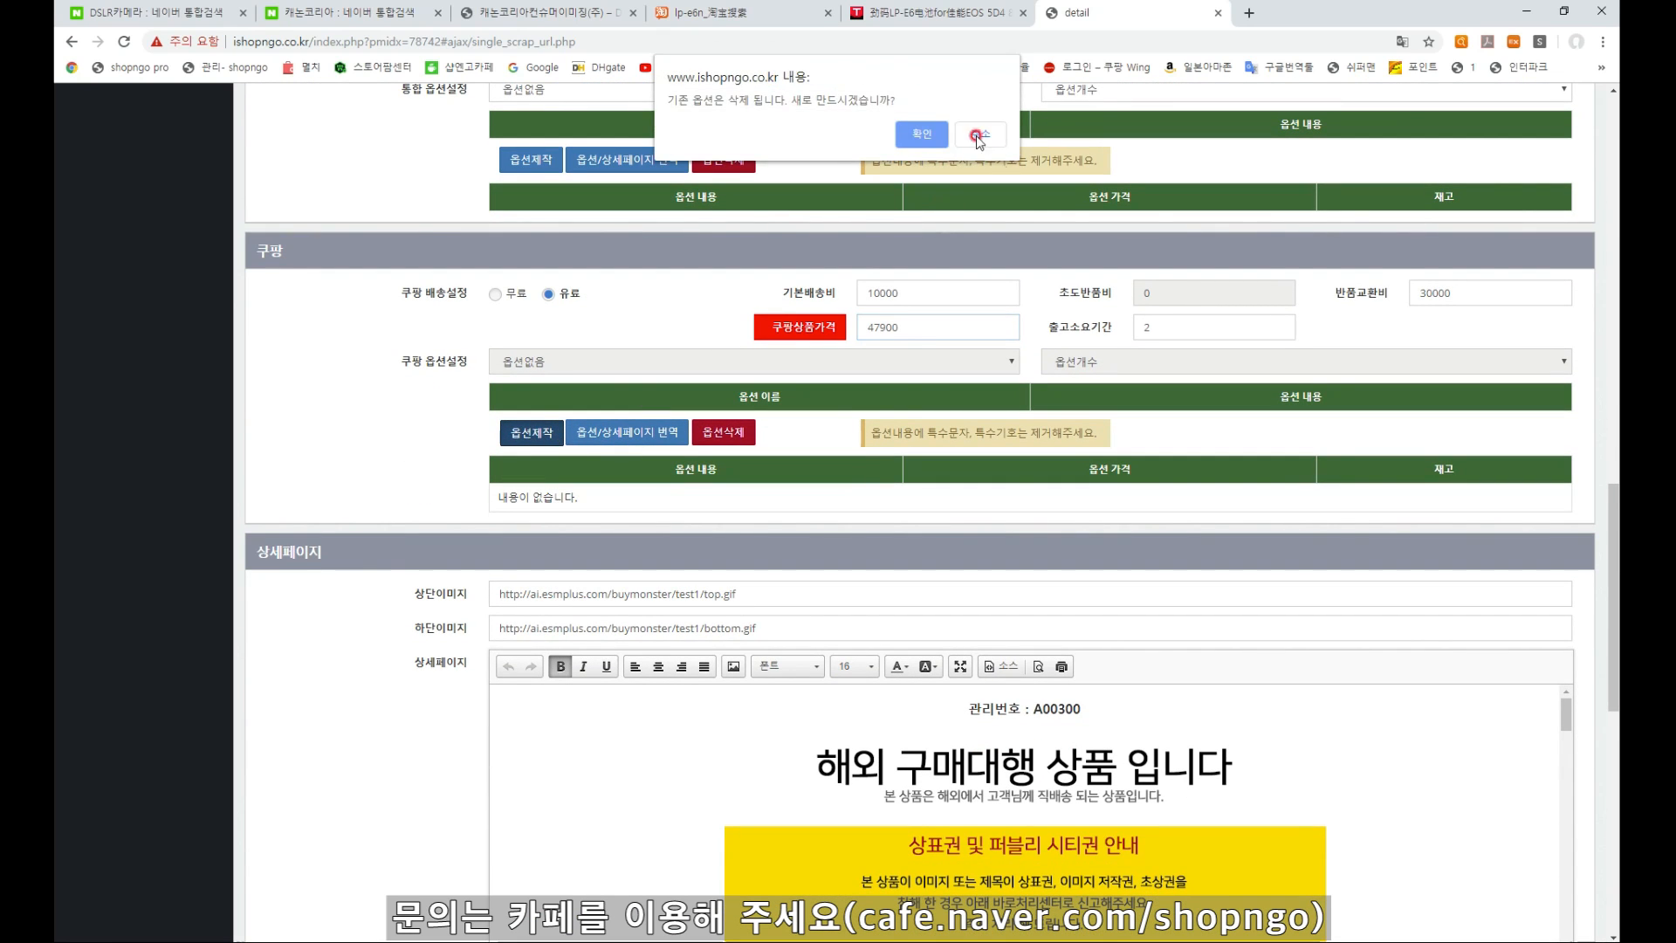
pyautogui.click(912, 138)
# Examine the product images and text in the 상세페이지 content
pyautogui.scroll(-2, 390, 563)
pyautogui.click(390, 560)
pyautogui.scroll(-5, 389, 559)
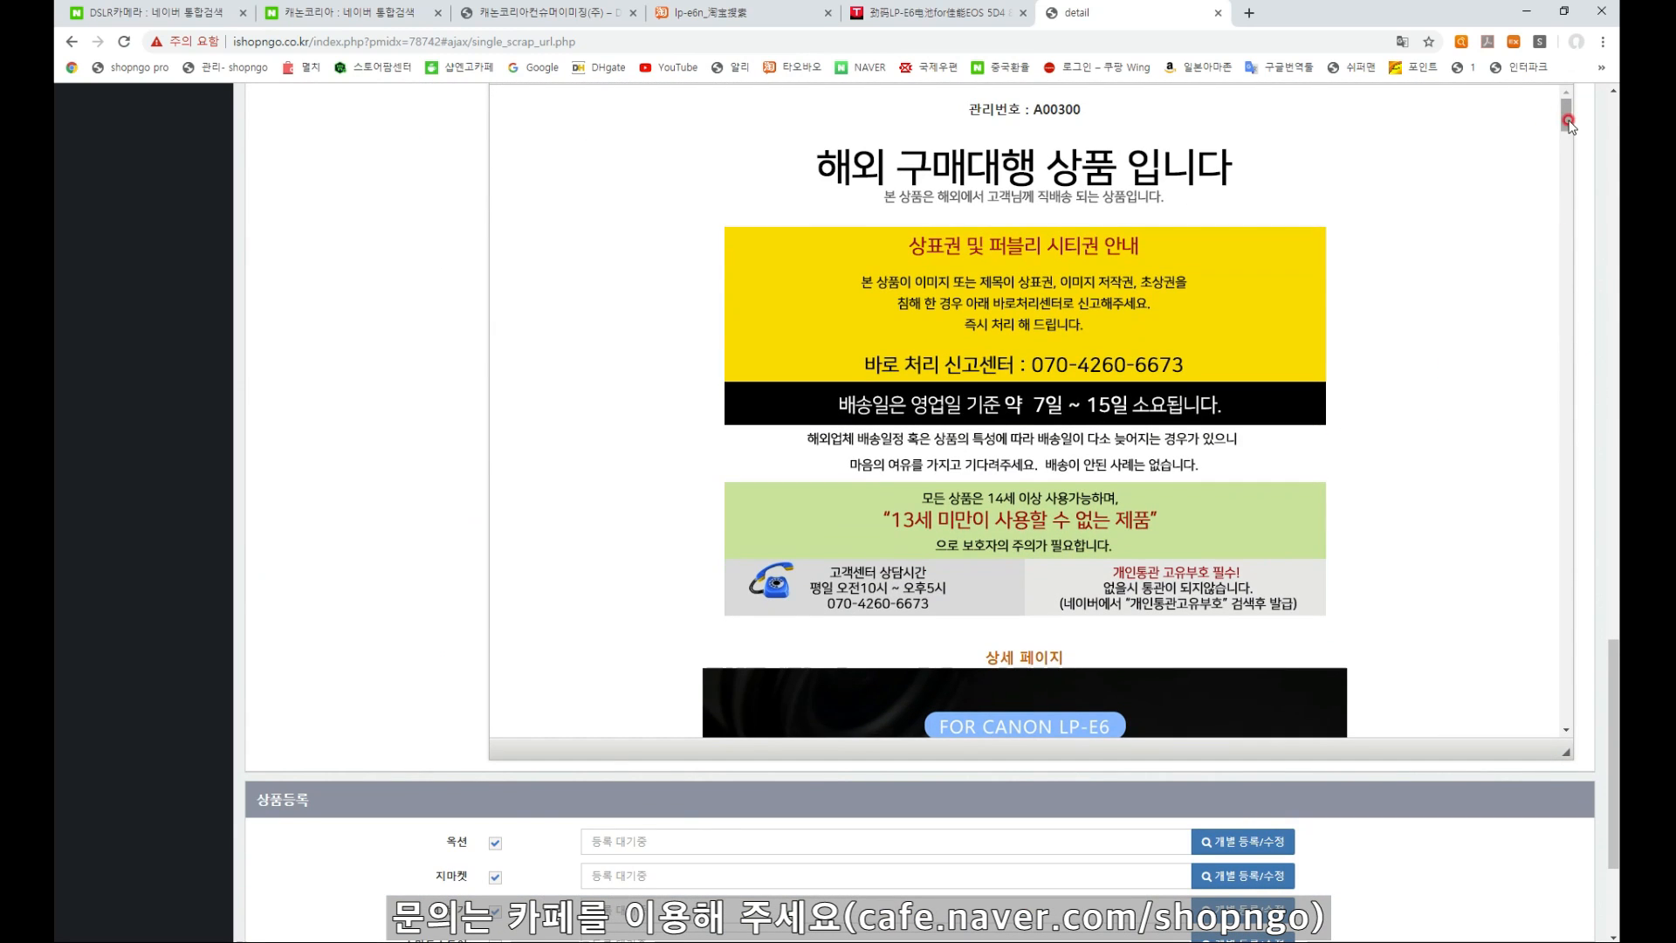
pyautogui.moveTo(1568, 123); pyautogui.dragTo(1568, 402)
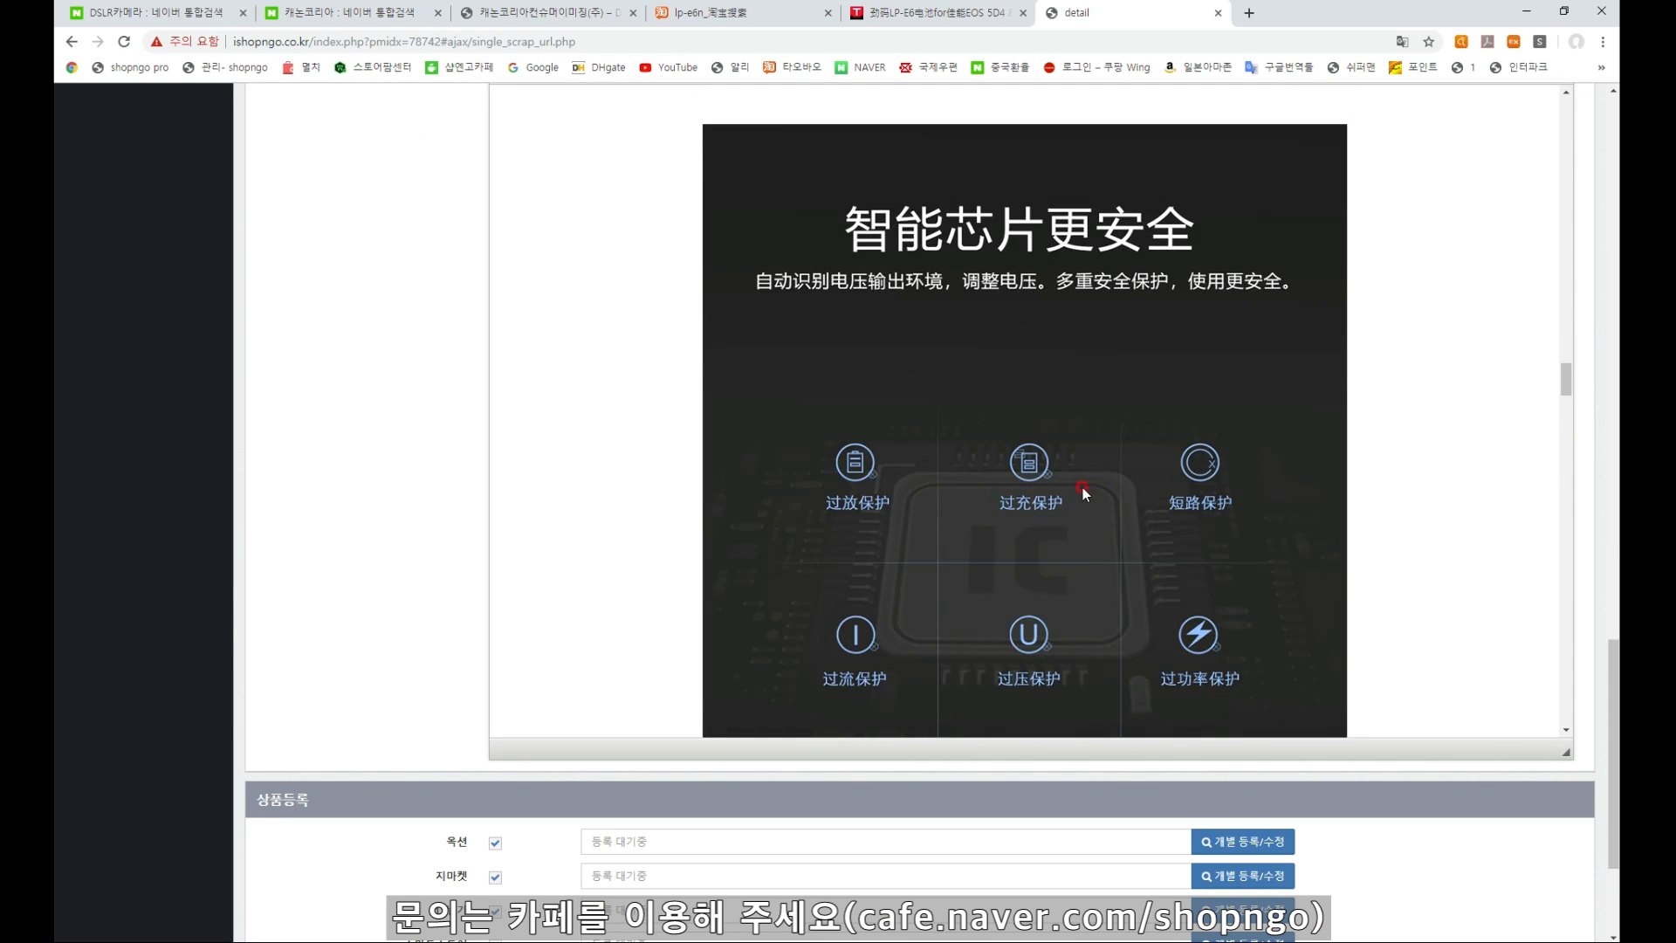
pyautogui.scroll(-2, 1201, 464)
pyautogui.scroll(12, 1202, 464)
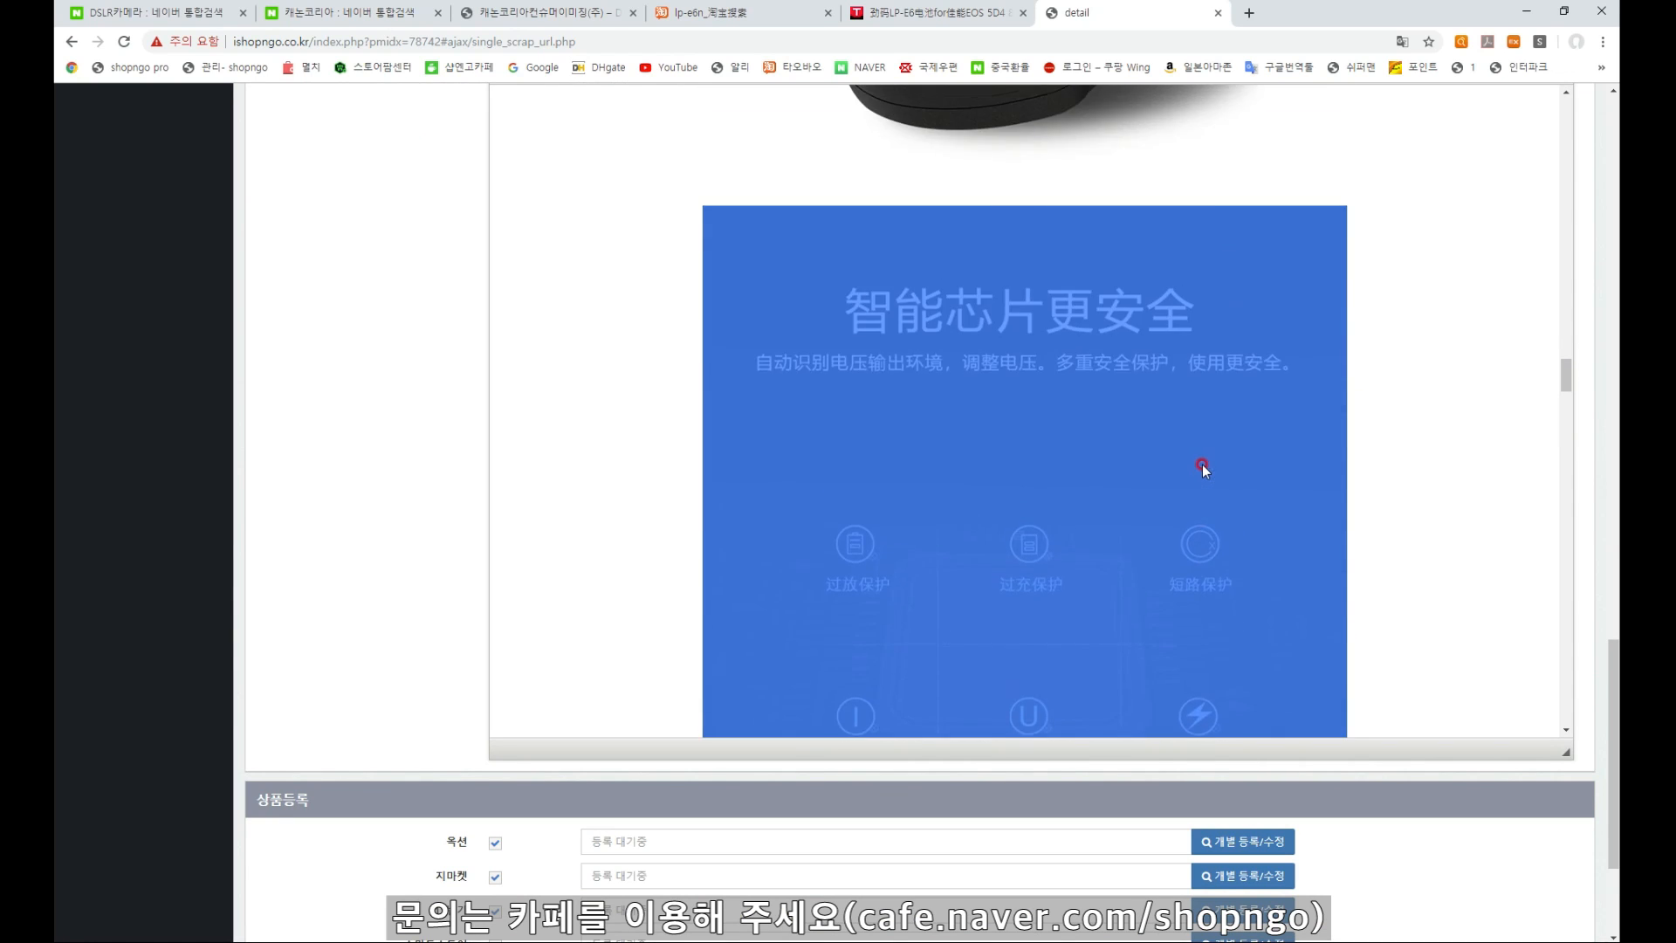
pyautogui.scroll(-6, 1202, 465)
pyautogui.scroll(-4, 1201, 464)
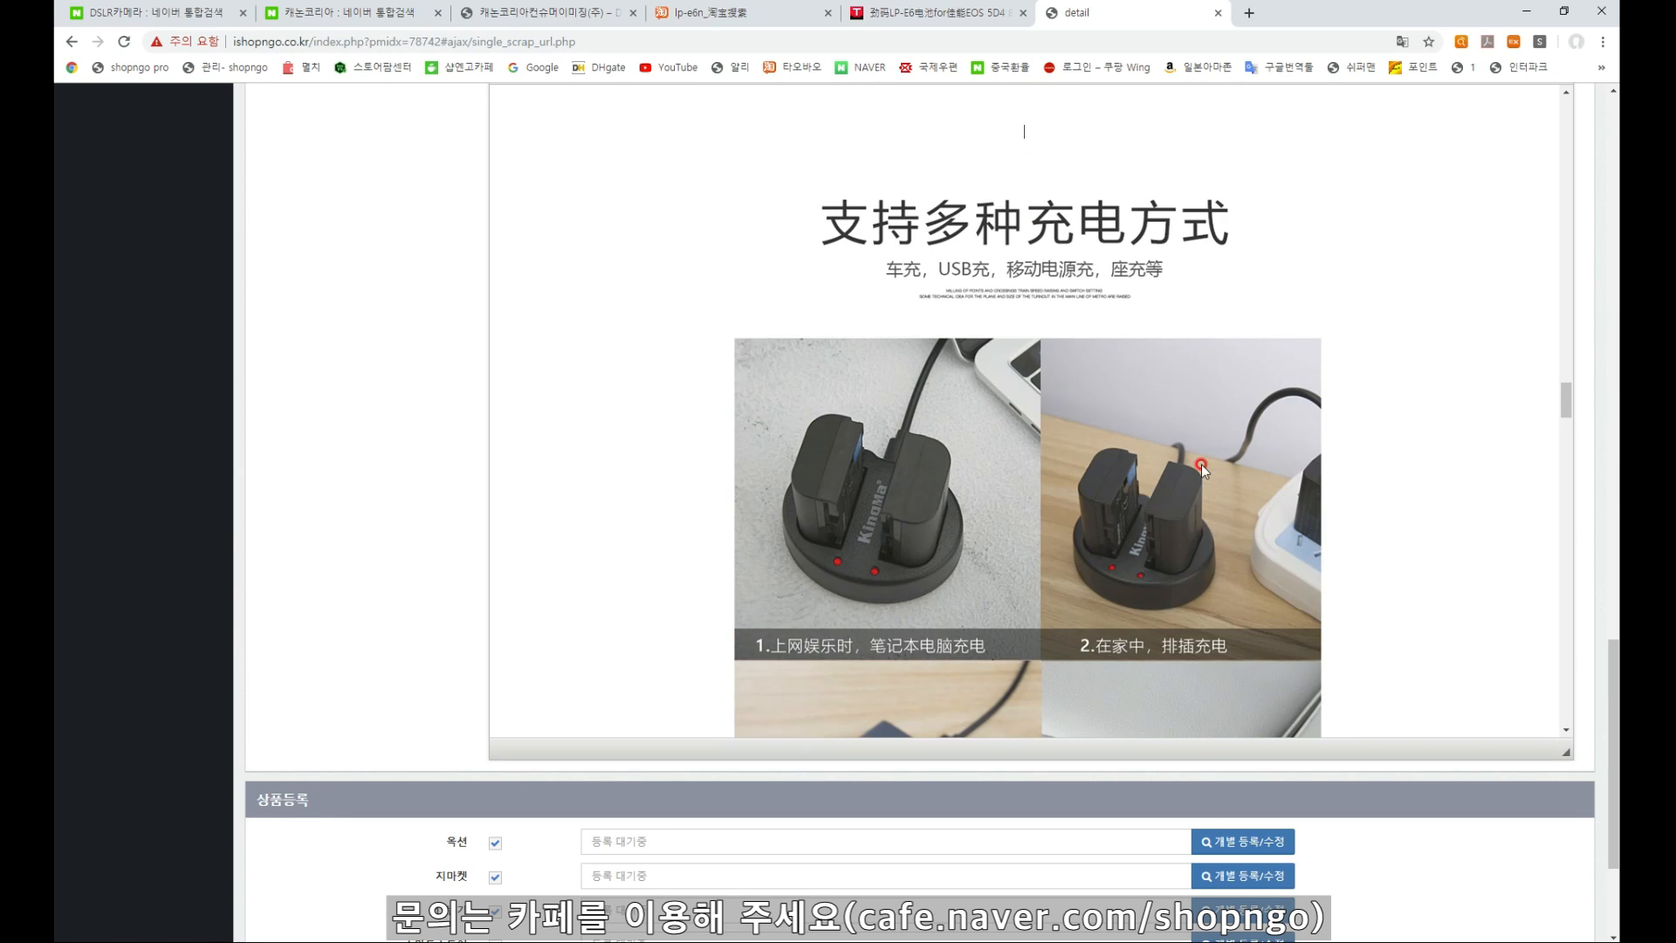
pyautogui.scroll(-4, 1451, 396)
pyautogui.scroll(-5, 554, 406)
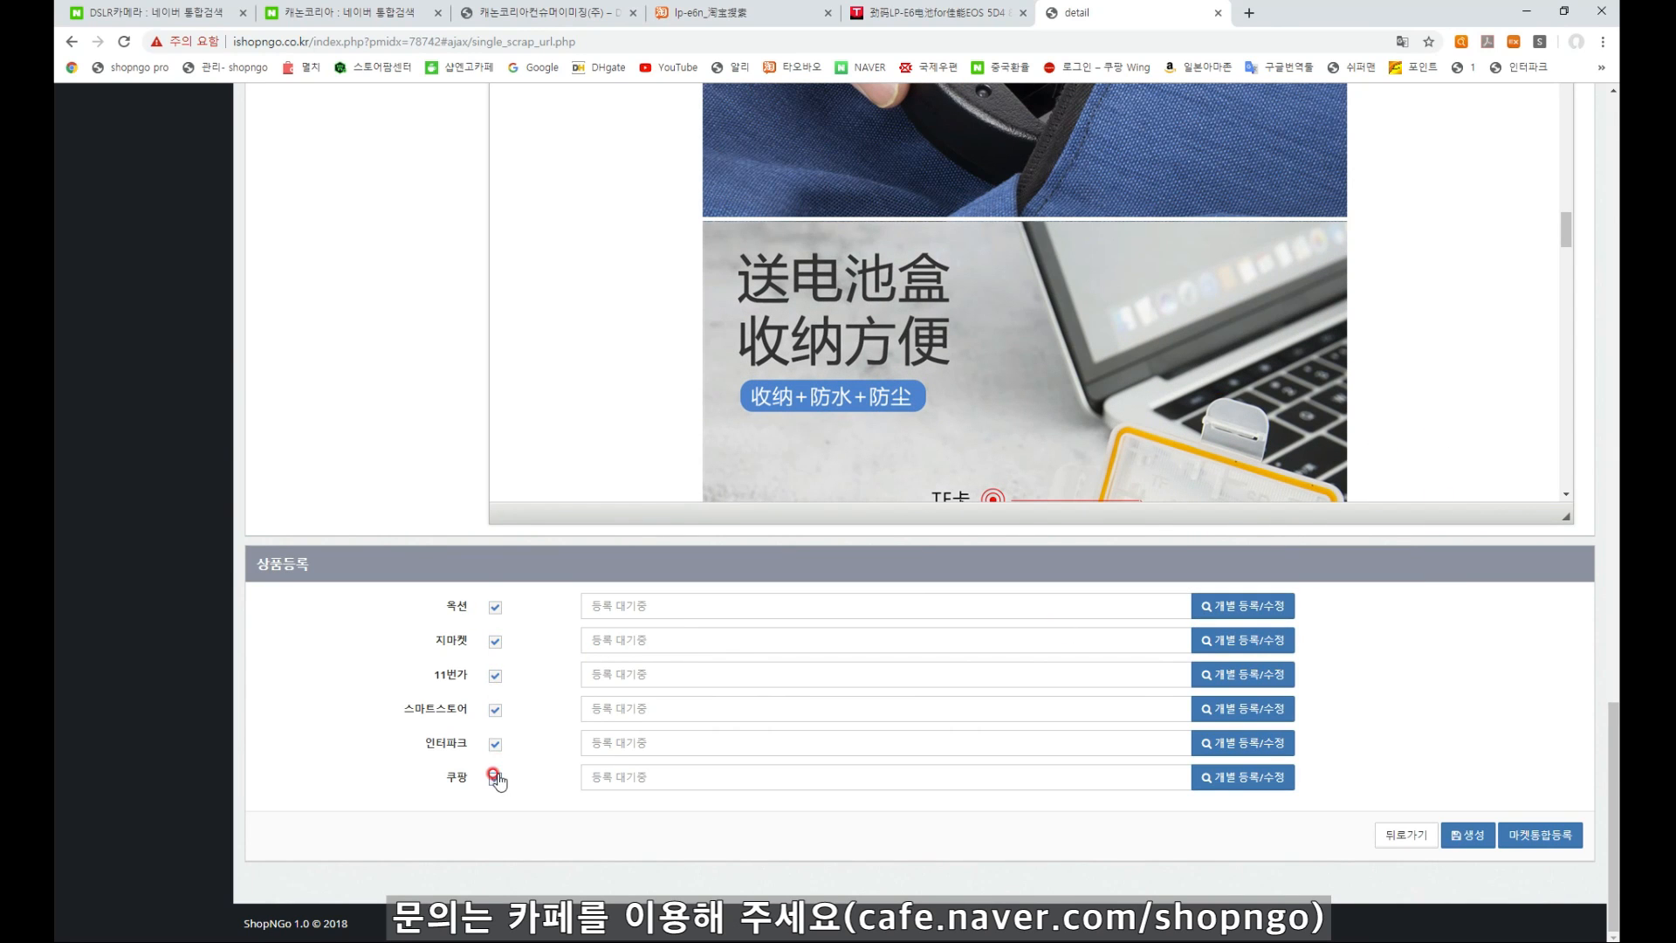
# Try to save the product information
pyautogui.click(1472, 836)
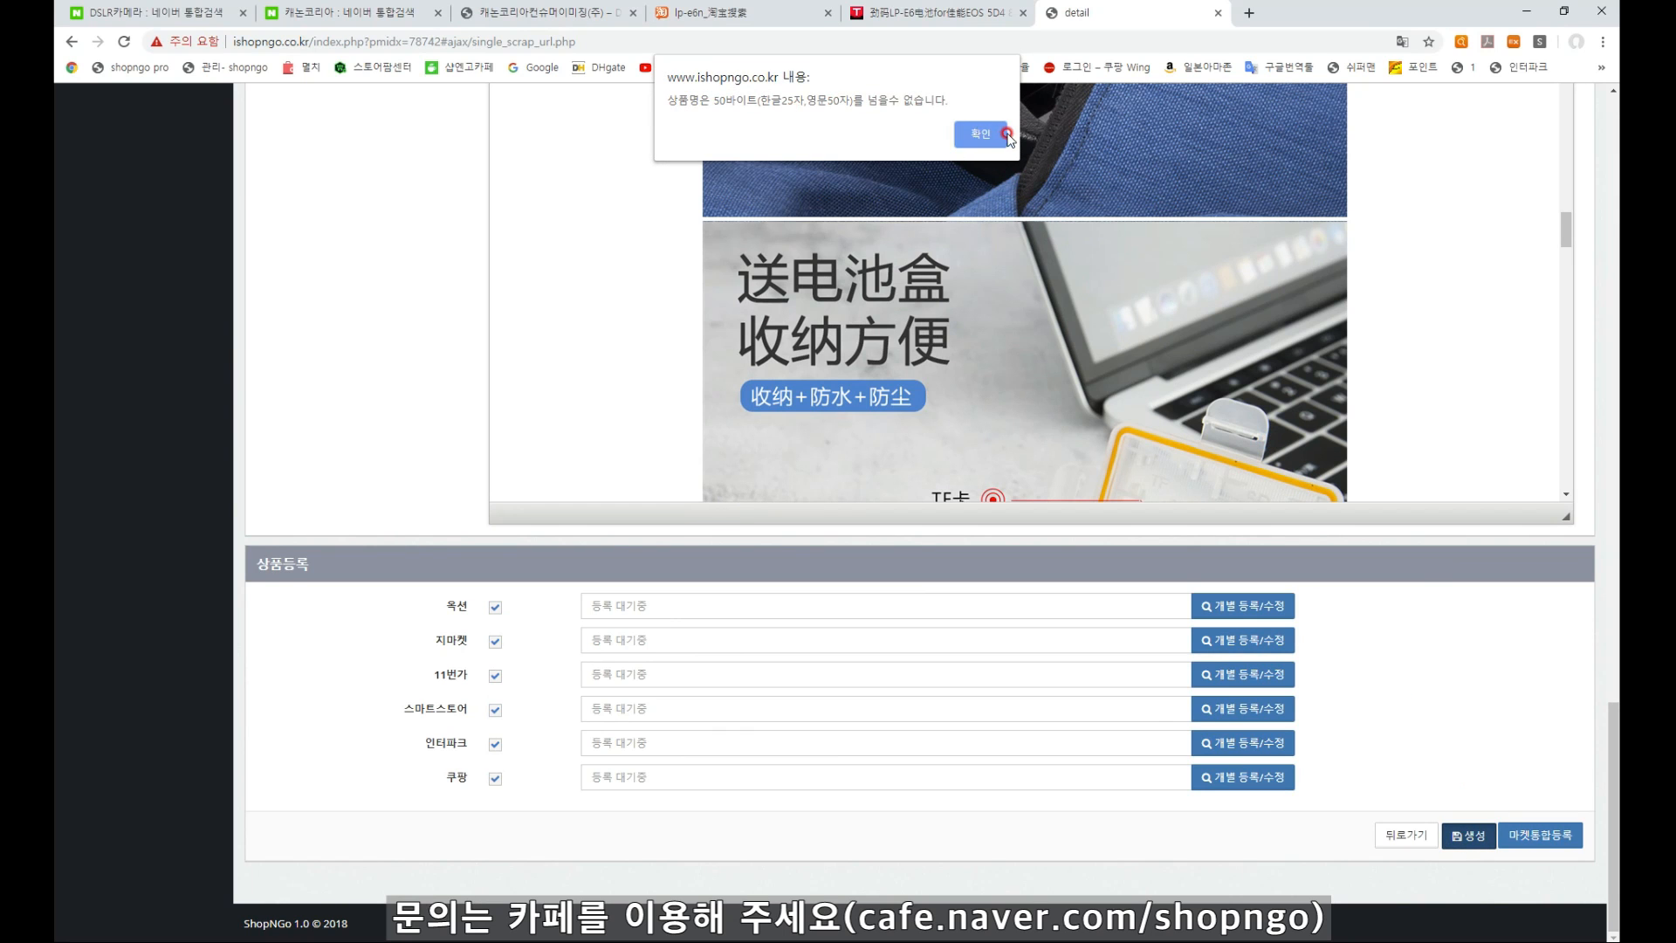
pyautogui.click(981, 133)
# Shorten the product name to "캐논 LP-e6n 호환 배터리 2개 , 배터리팩 1개 구성" by removing 충전
pyautogui.scroll(6, 384, 481)
pyautogui.scroll(-5, 384, 481)
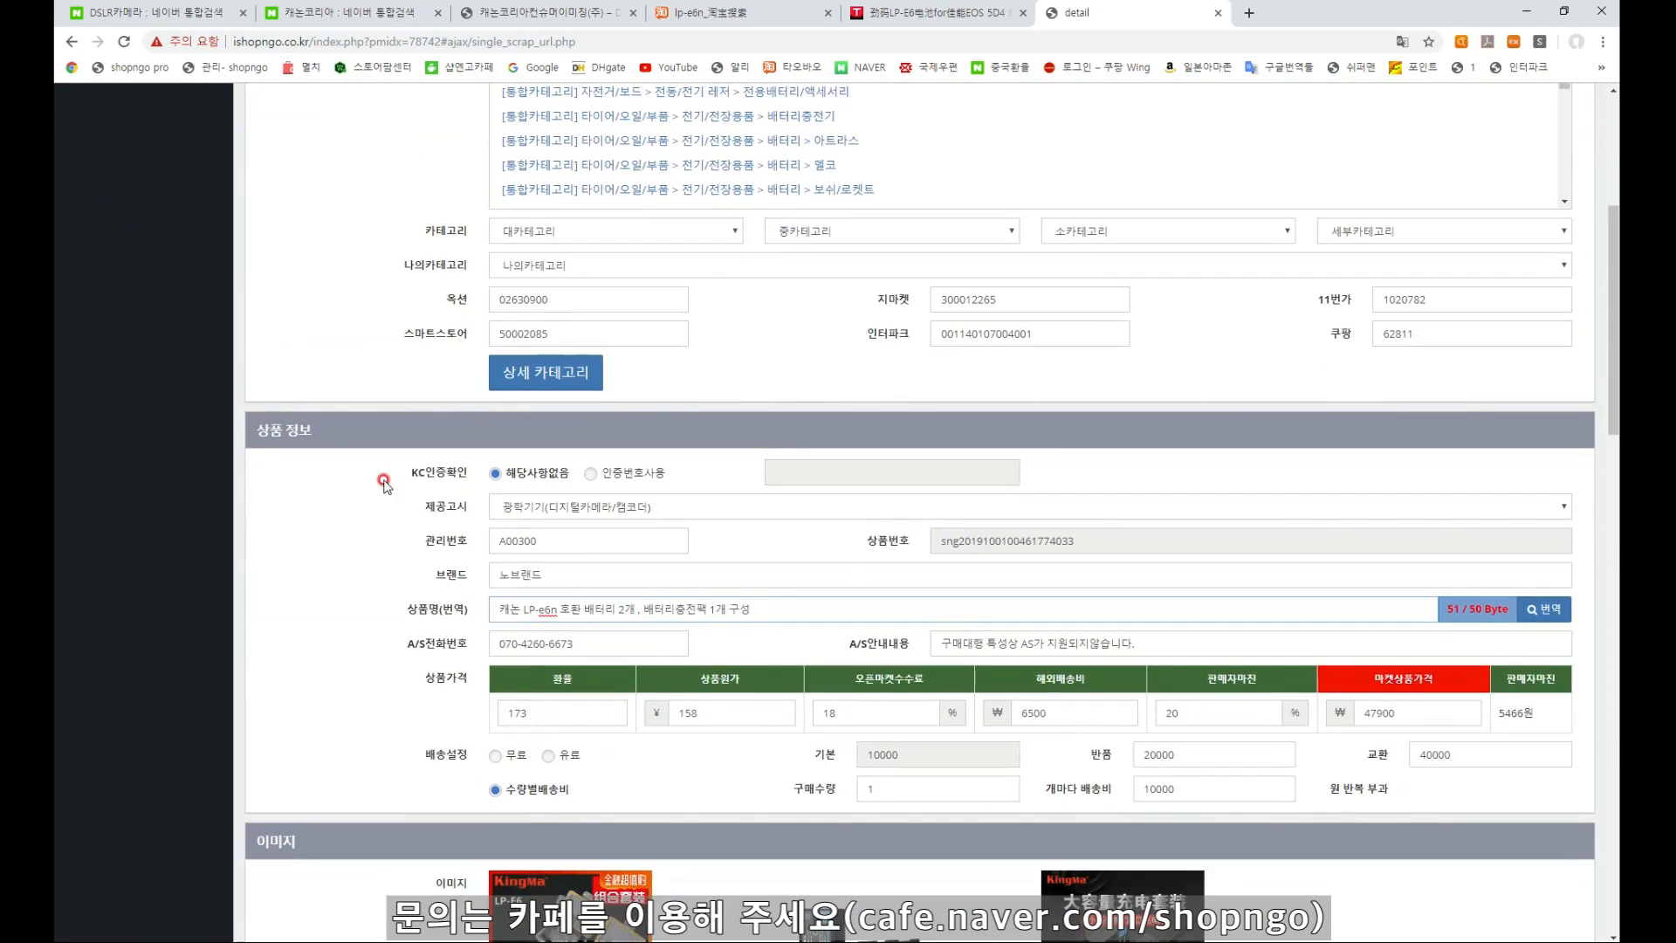
pyautogui.click(701, 610)
pyautogui.click(568, 610)
pyautogui.click(685, 609)
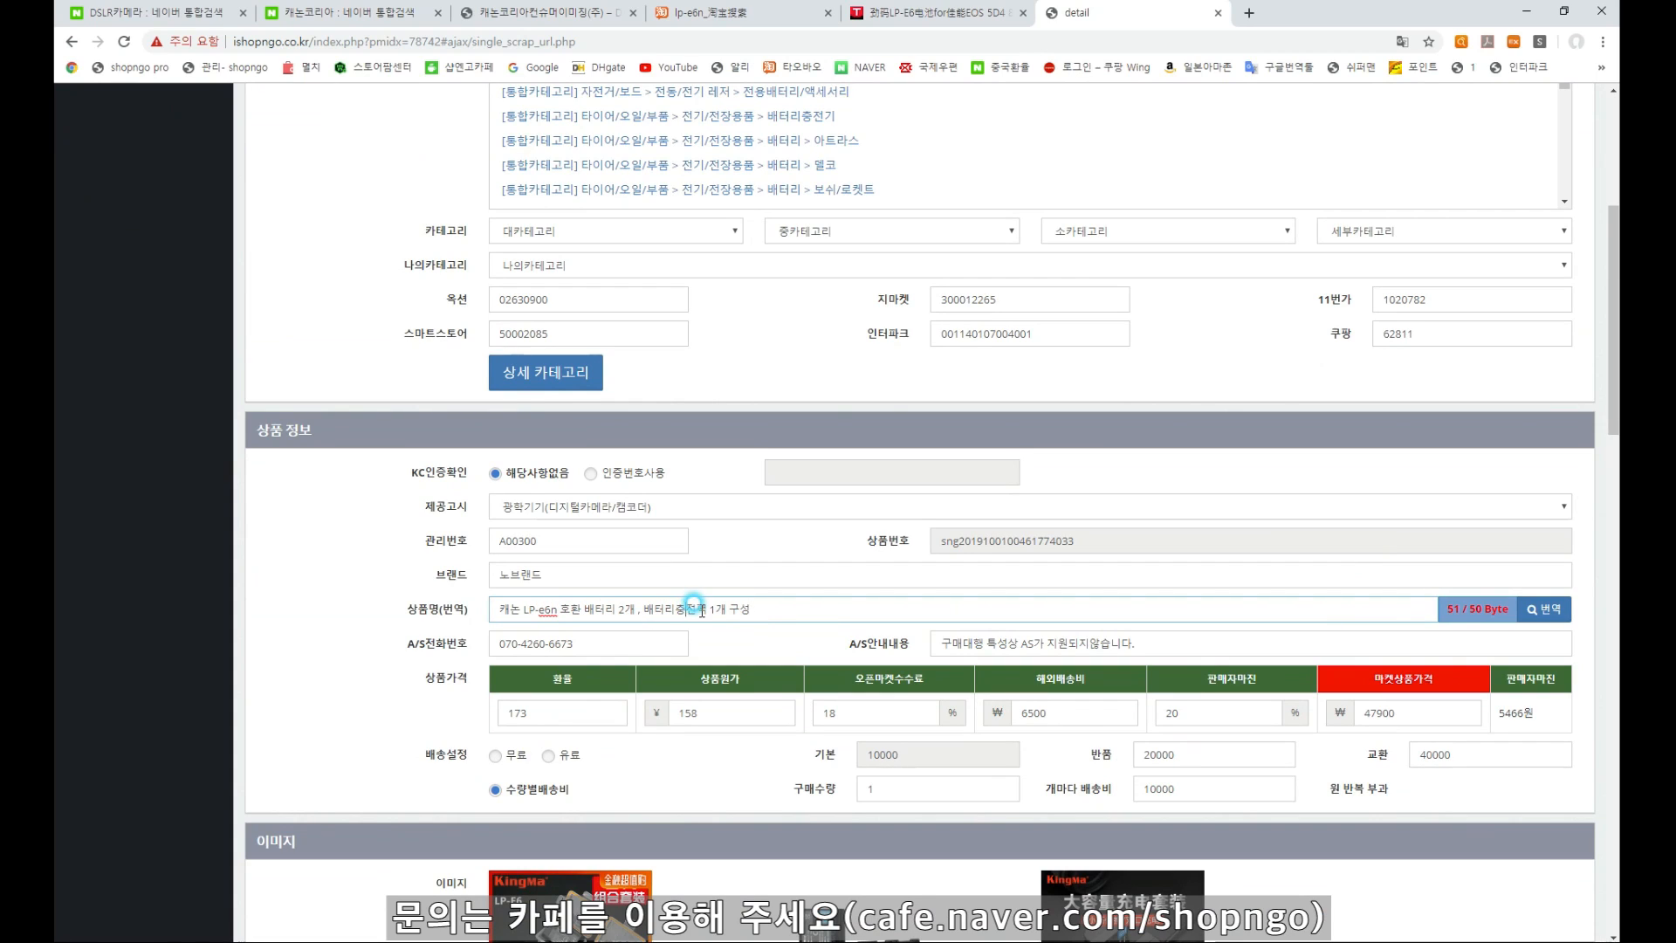
pyautogui.press('BackSpace')
pyautogui.press('BackSpace')
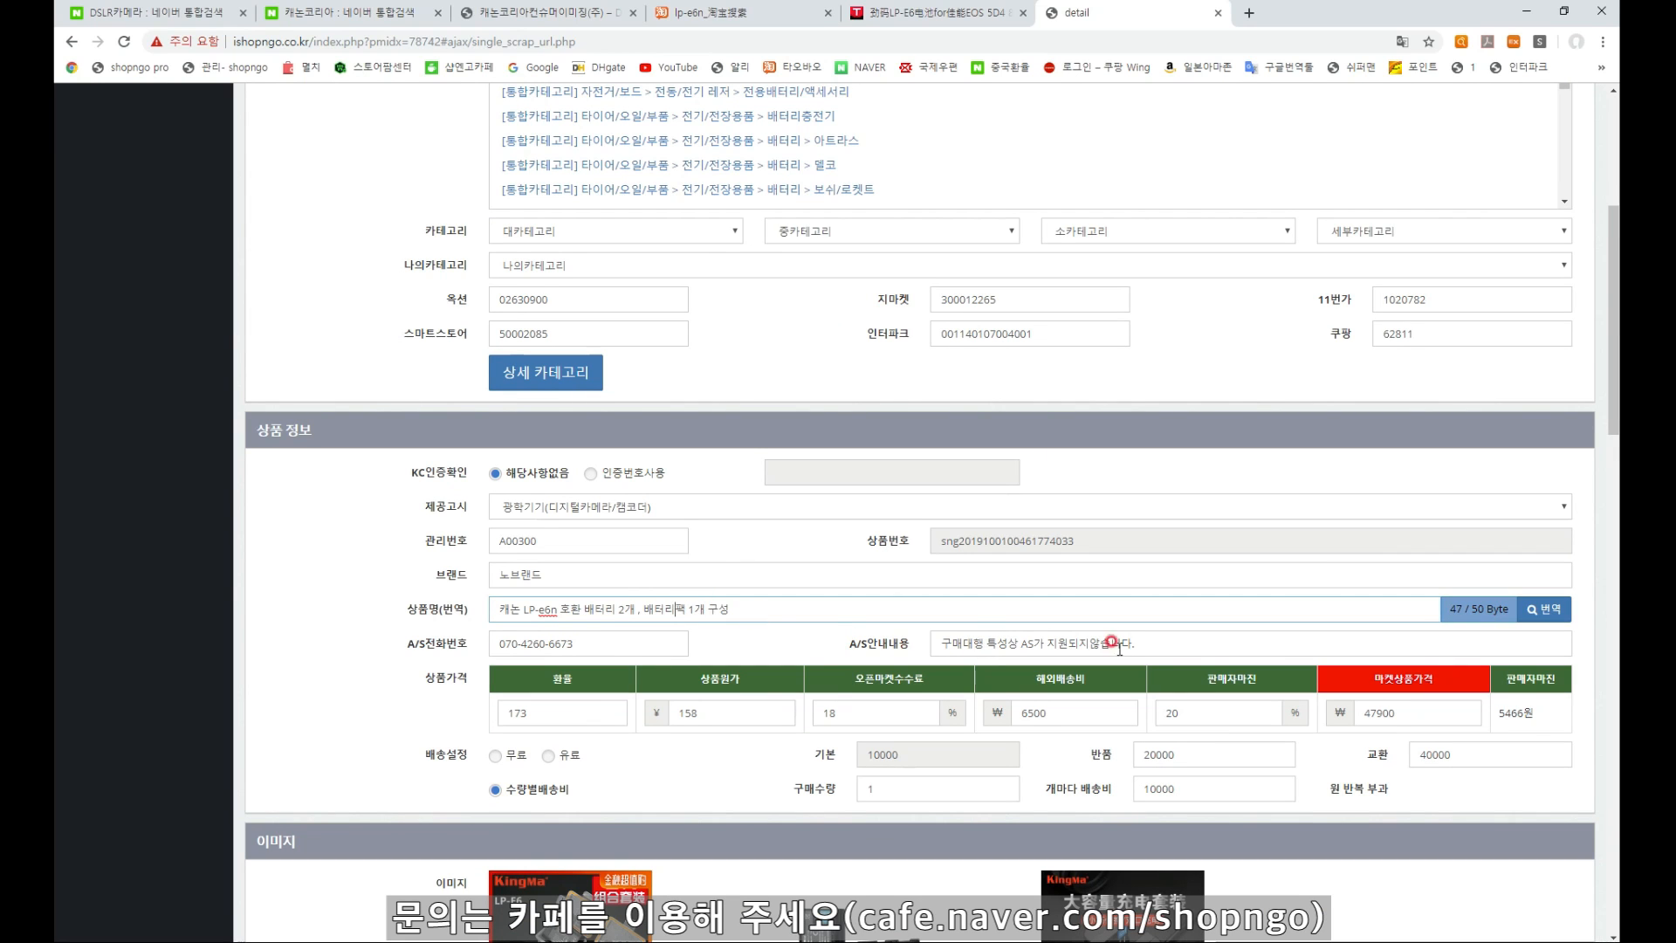
# Save the product information with the shortened name
pyautogui.scroll(-15, 1481, 621)
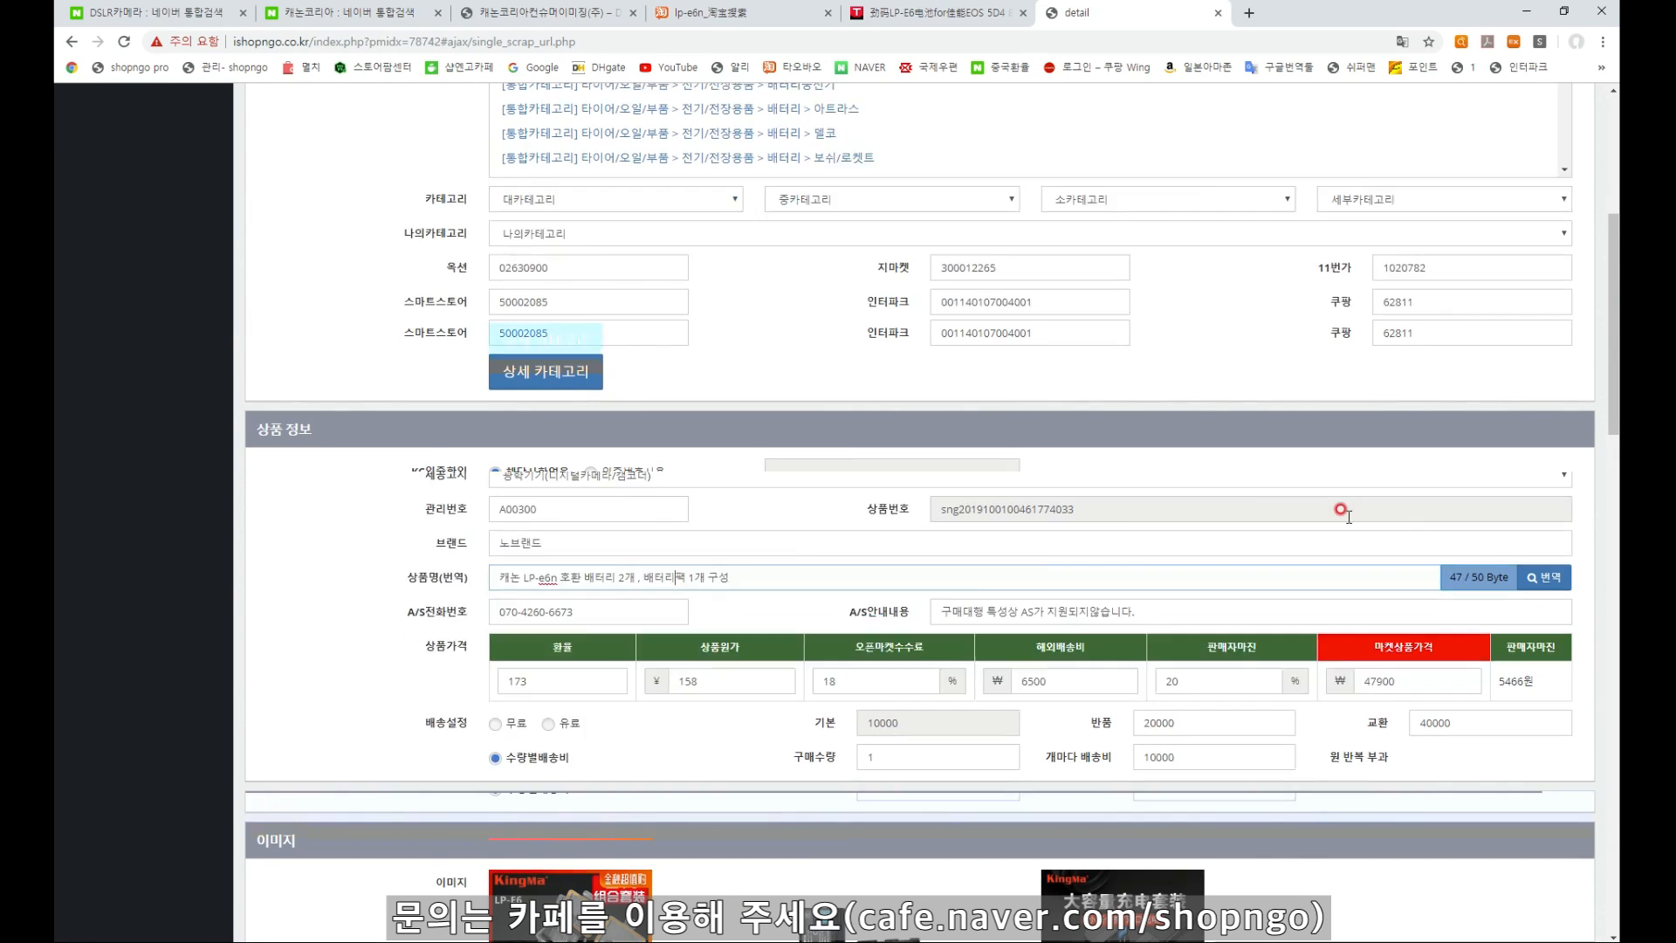
pyautogui.click(1466, 835)
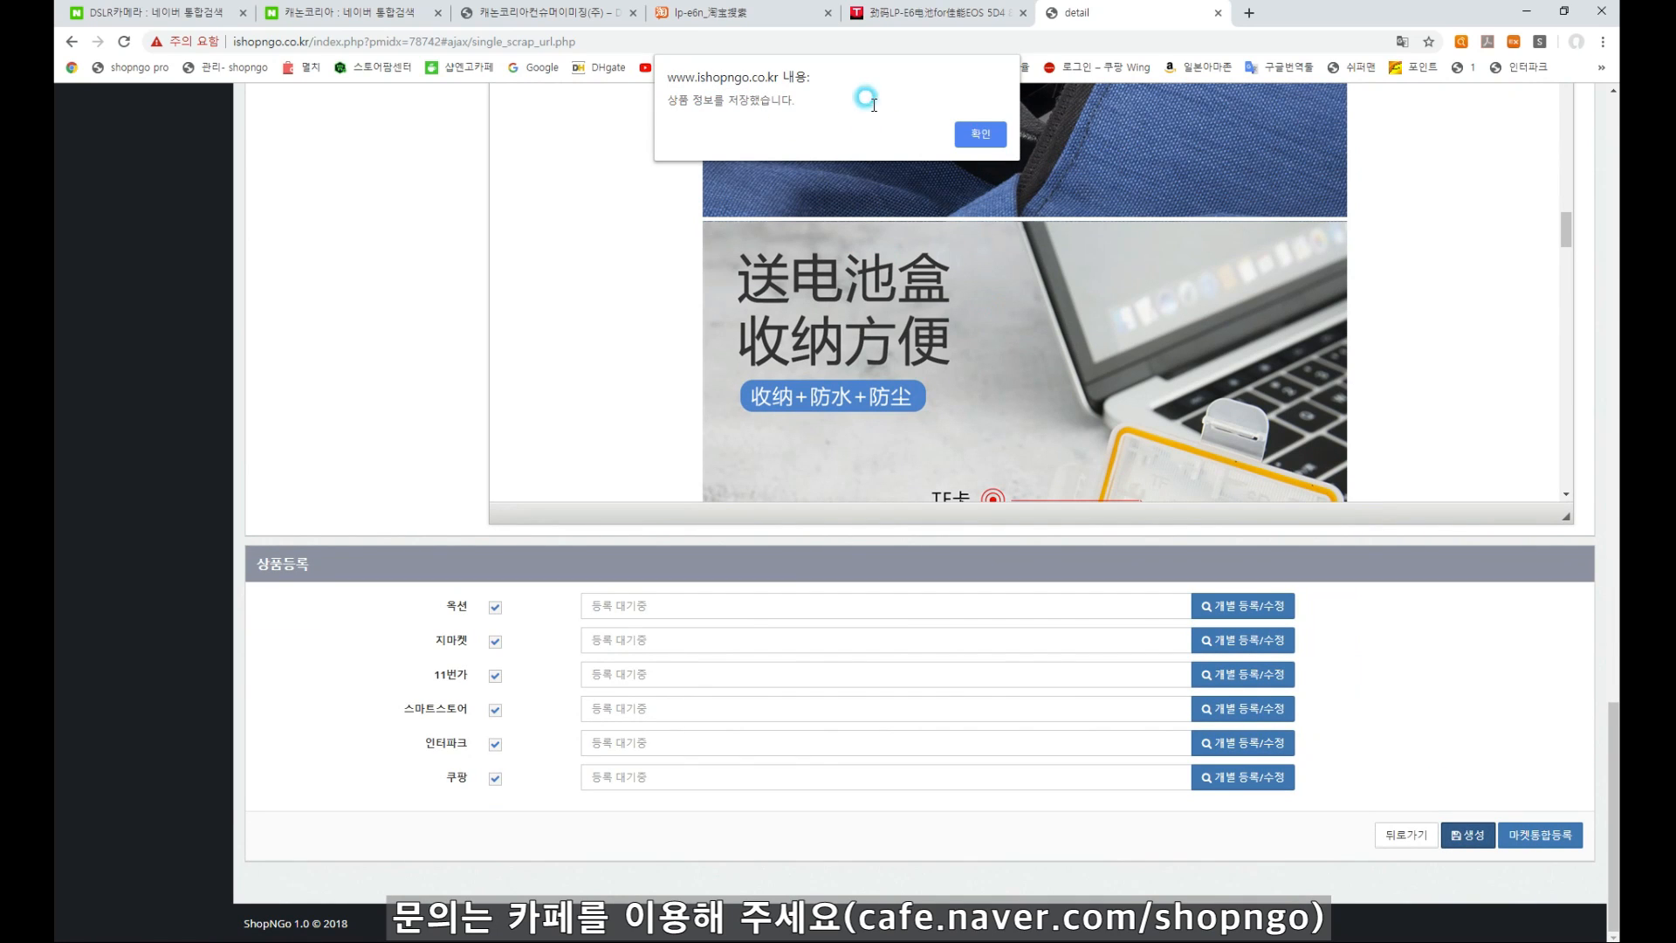
pyautogui.click(974, 134)
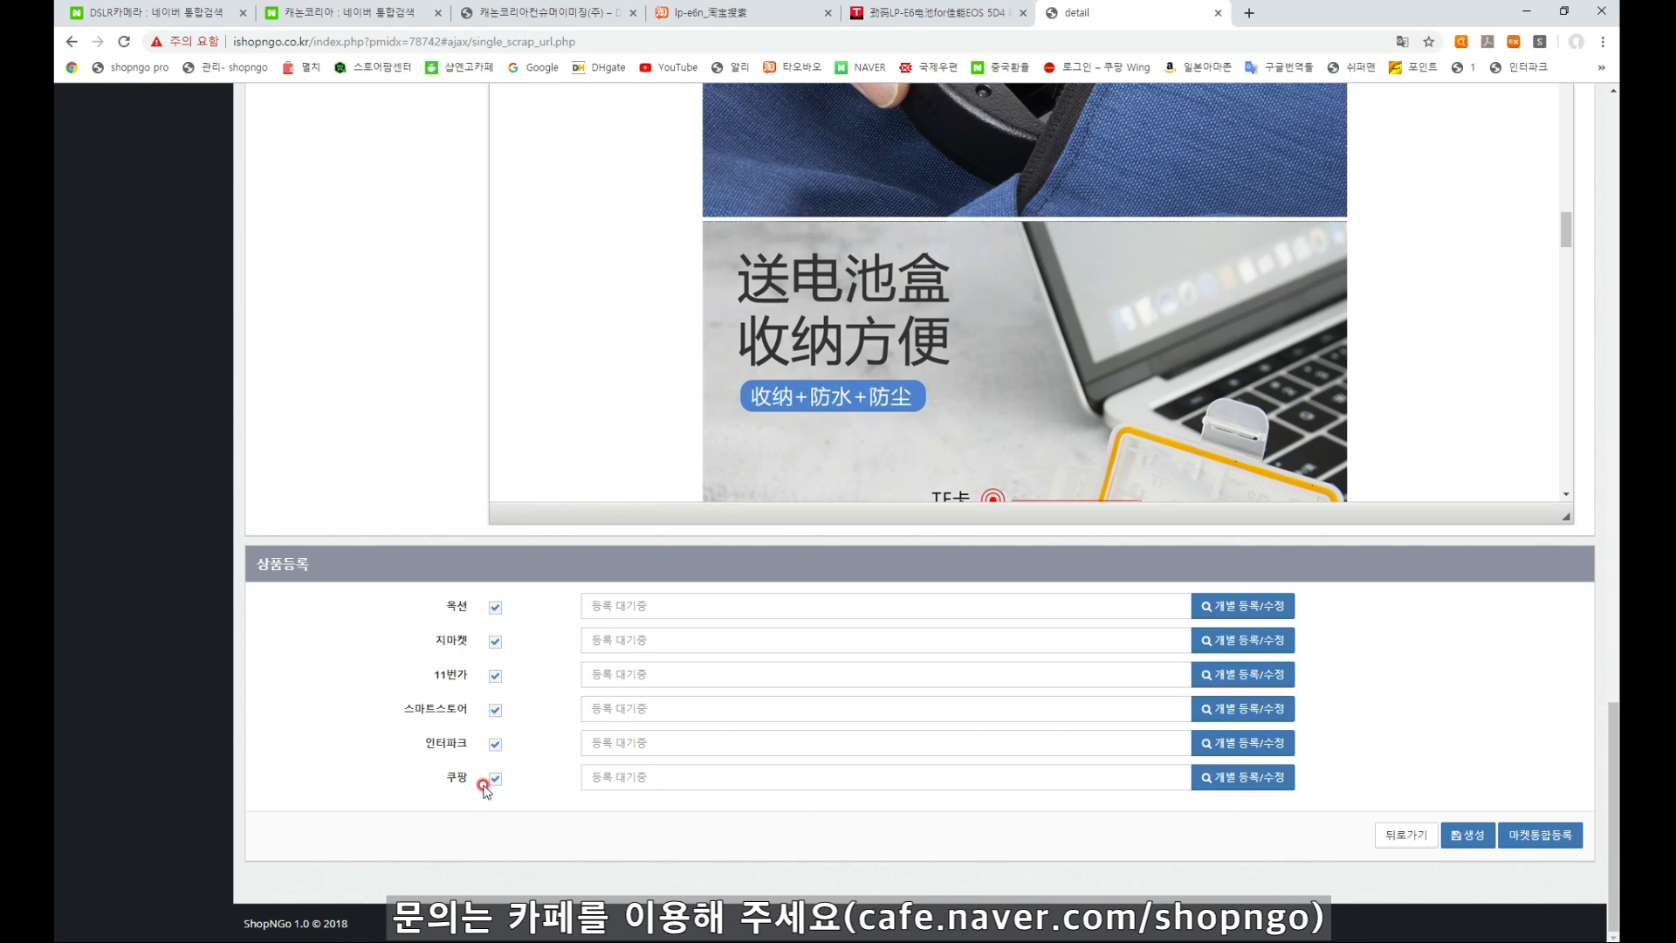
# Register the battery product on all six checked marketplaces at once and dismiss the registration result messages
pyautogui.click(1553, 843)
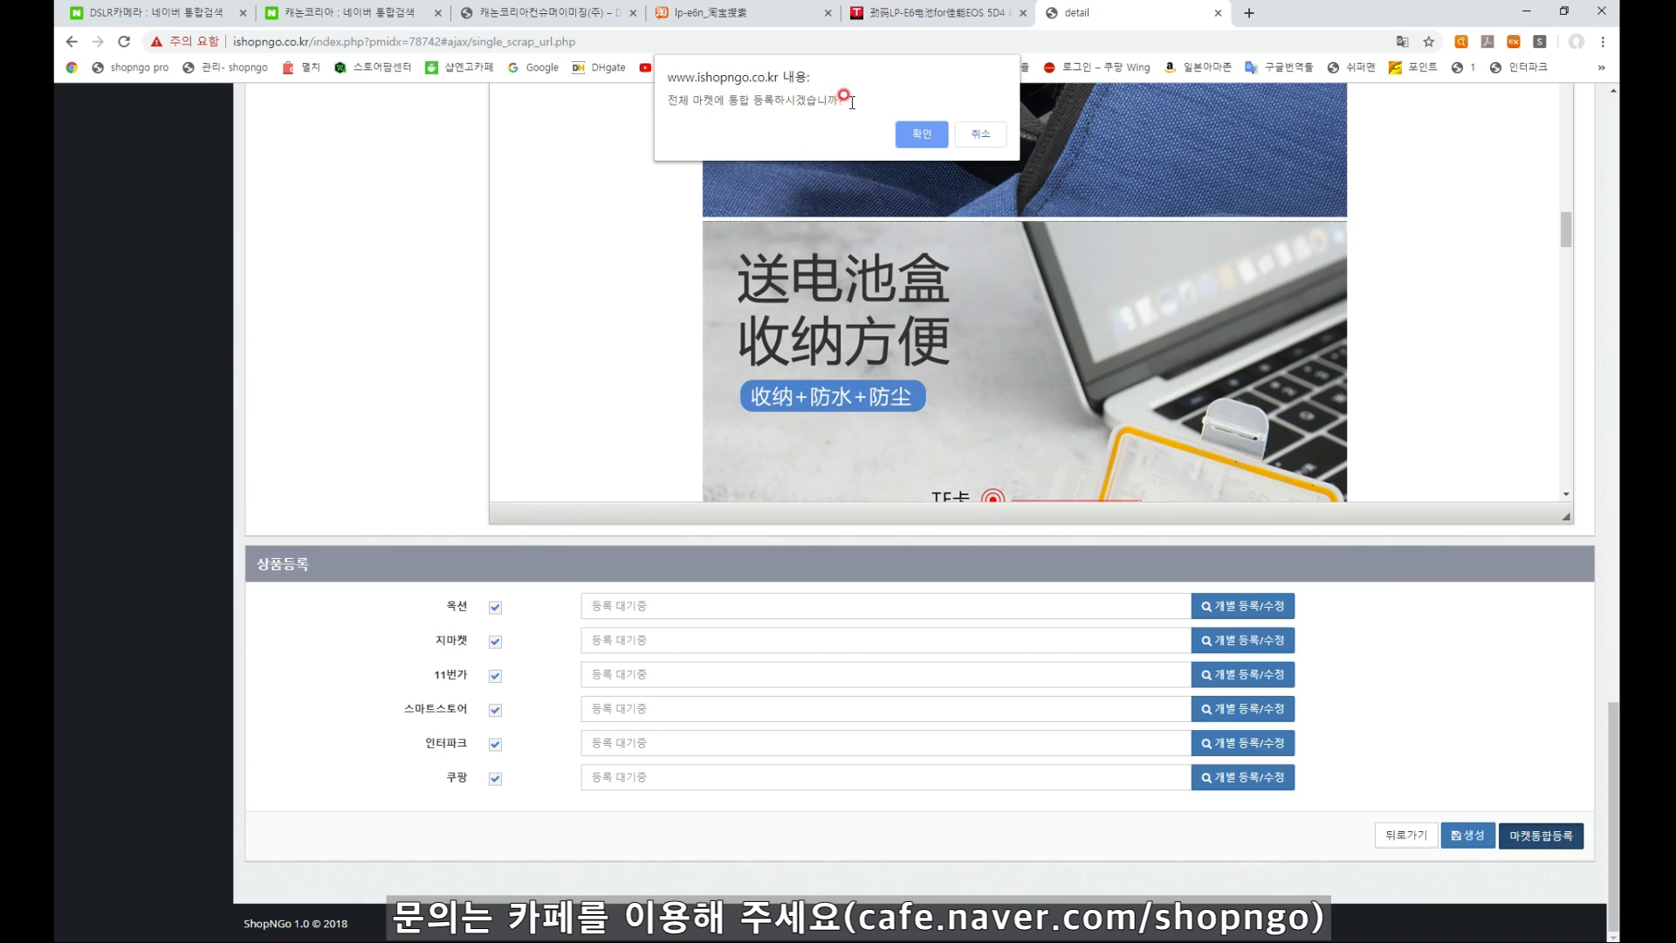
pyautogui.click(922, 134)
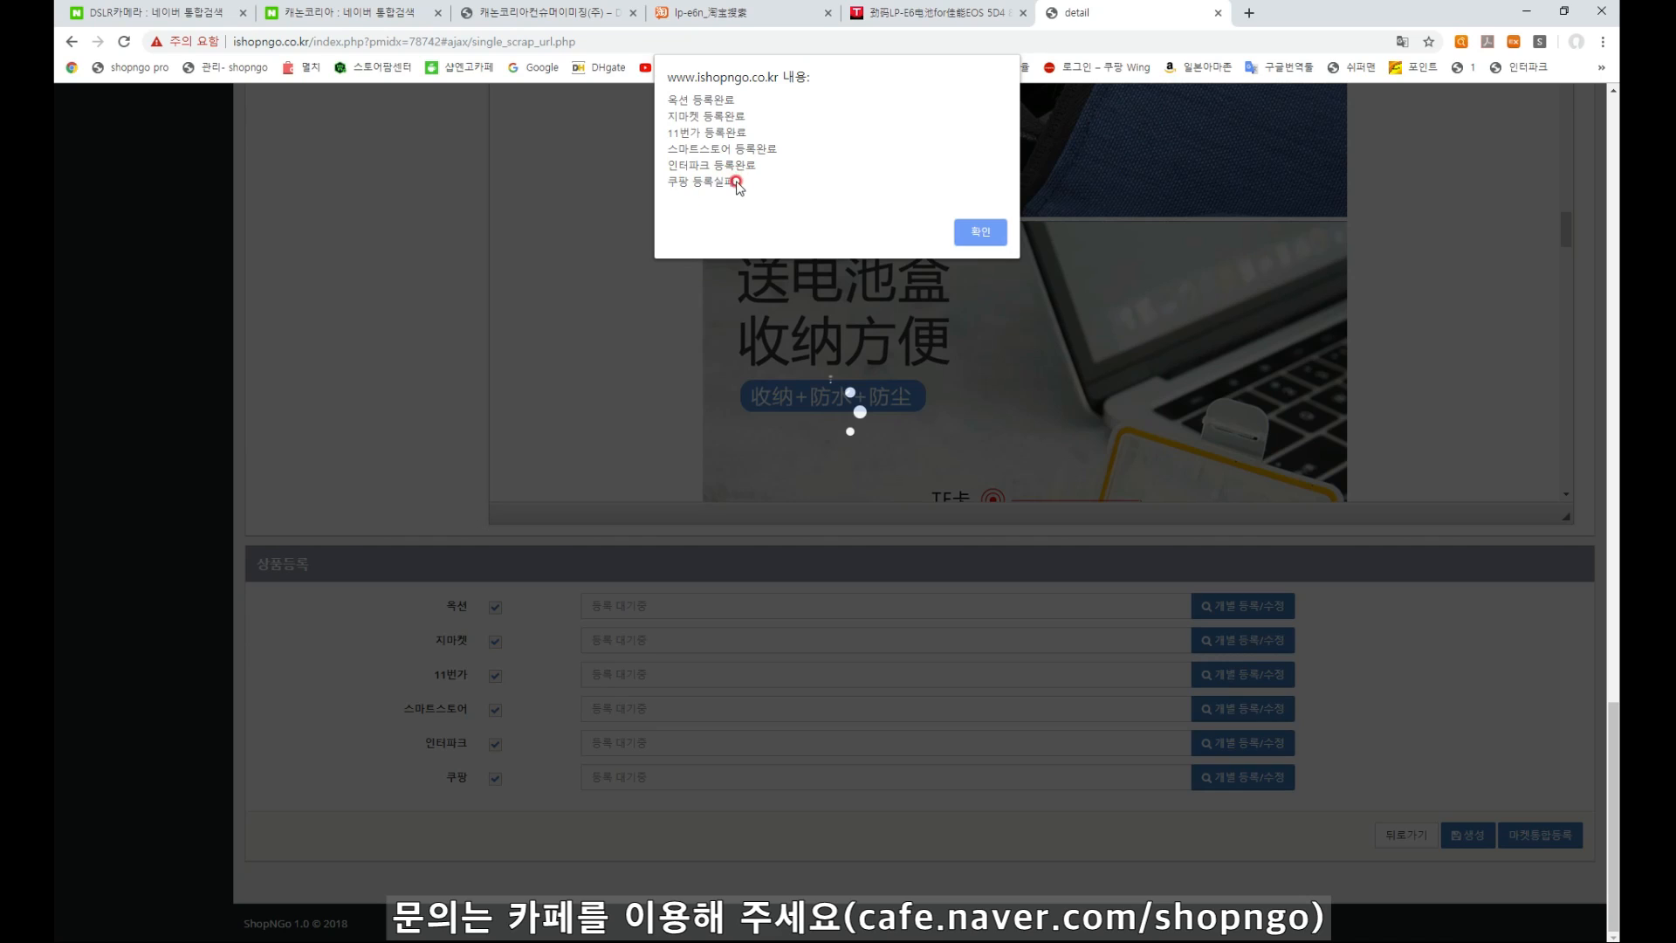
pyautogui.click(985, 233)
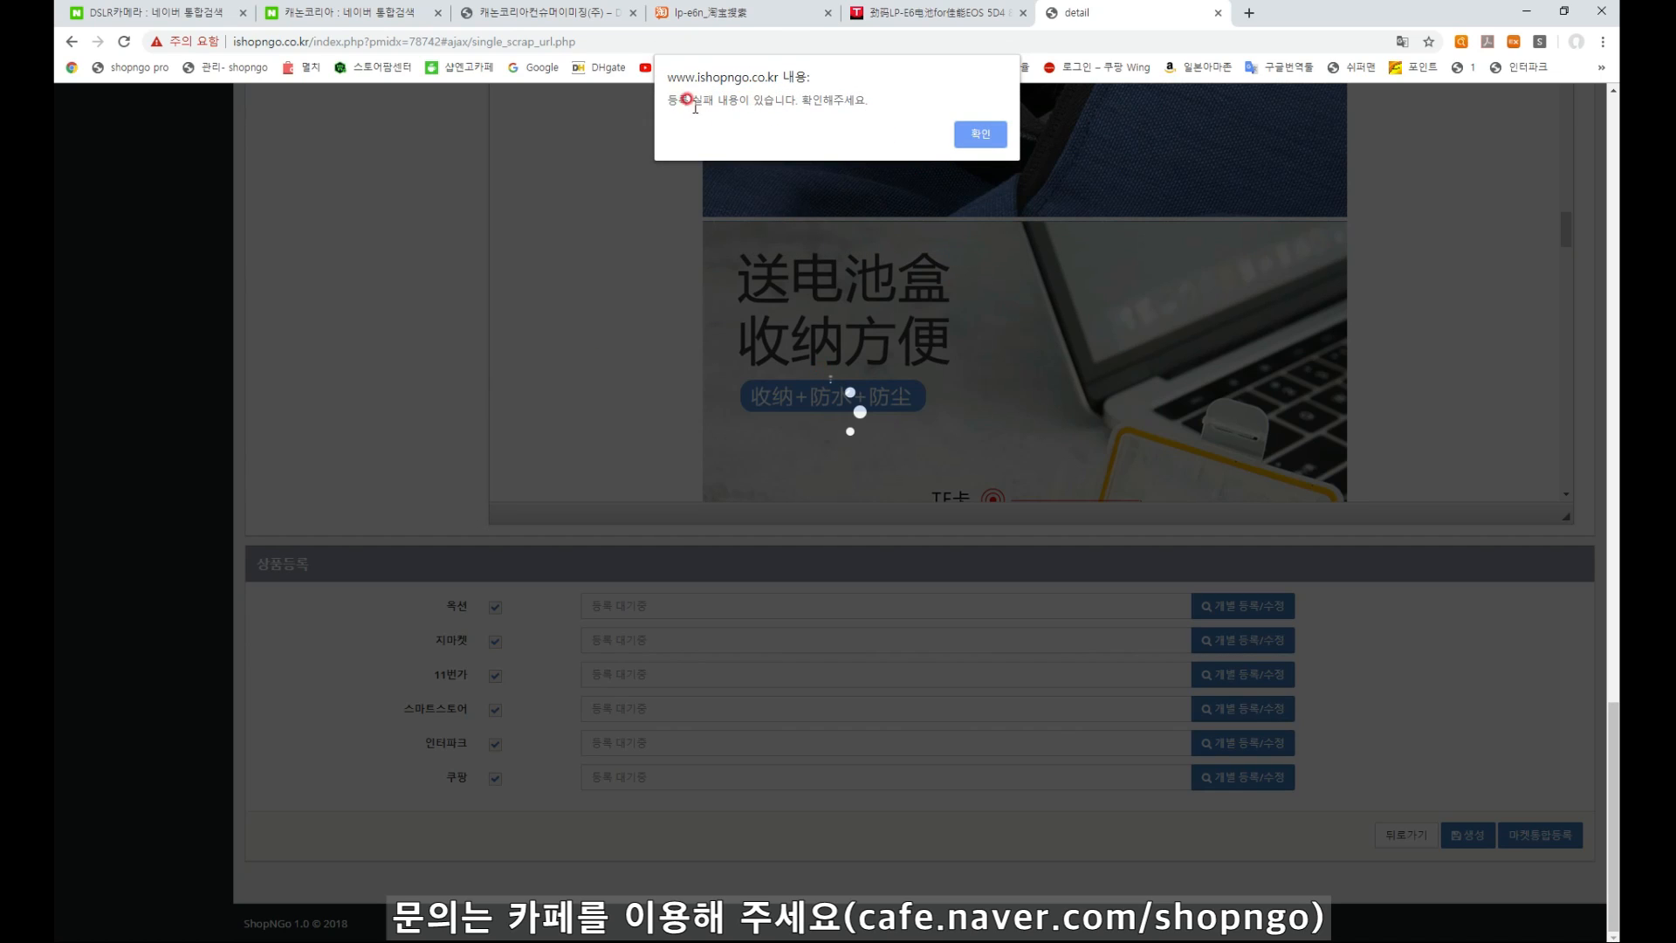
pyautogui.click(981, 133)
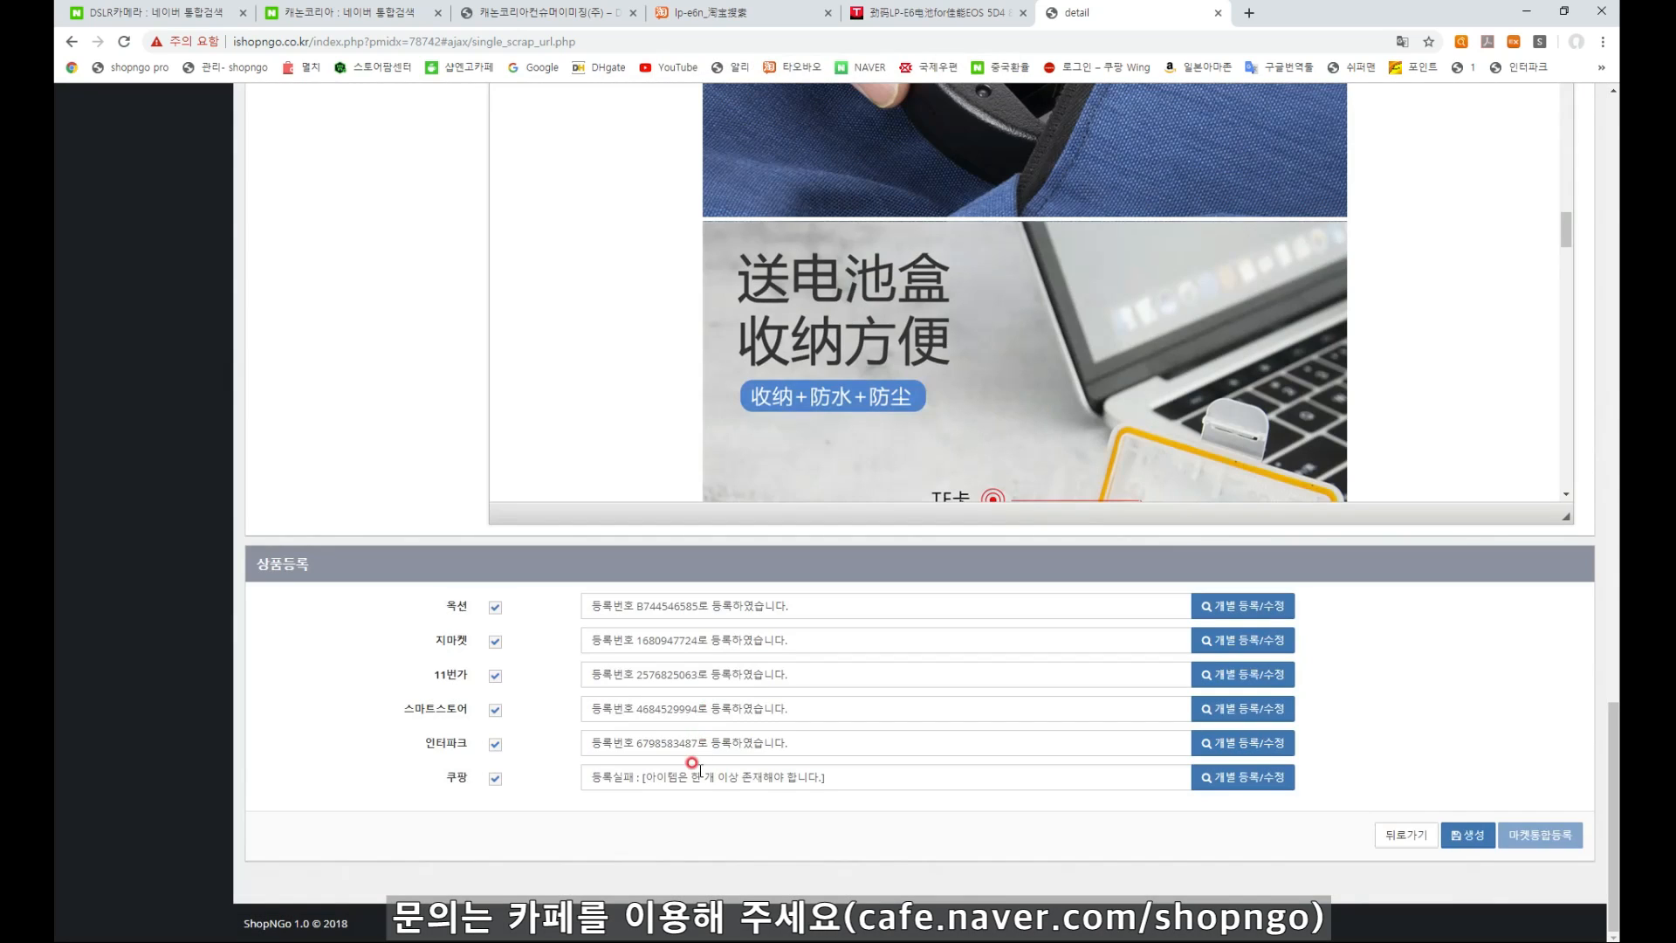
# Review the 상품관리목록 product lists for 상품마스터, 옥션, 지마켓, 11번가, 스마트스토어 and 인터파크, returning to the 스마트스토어 list
pyautogui.scroll(15, 410, 567)
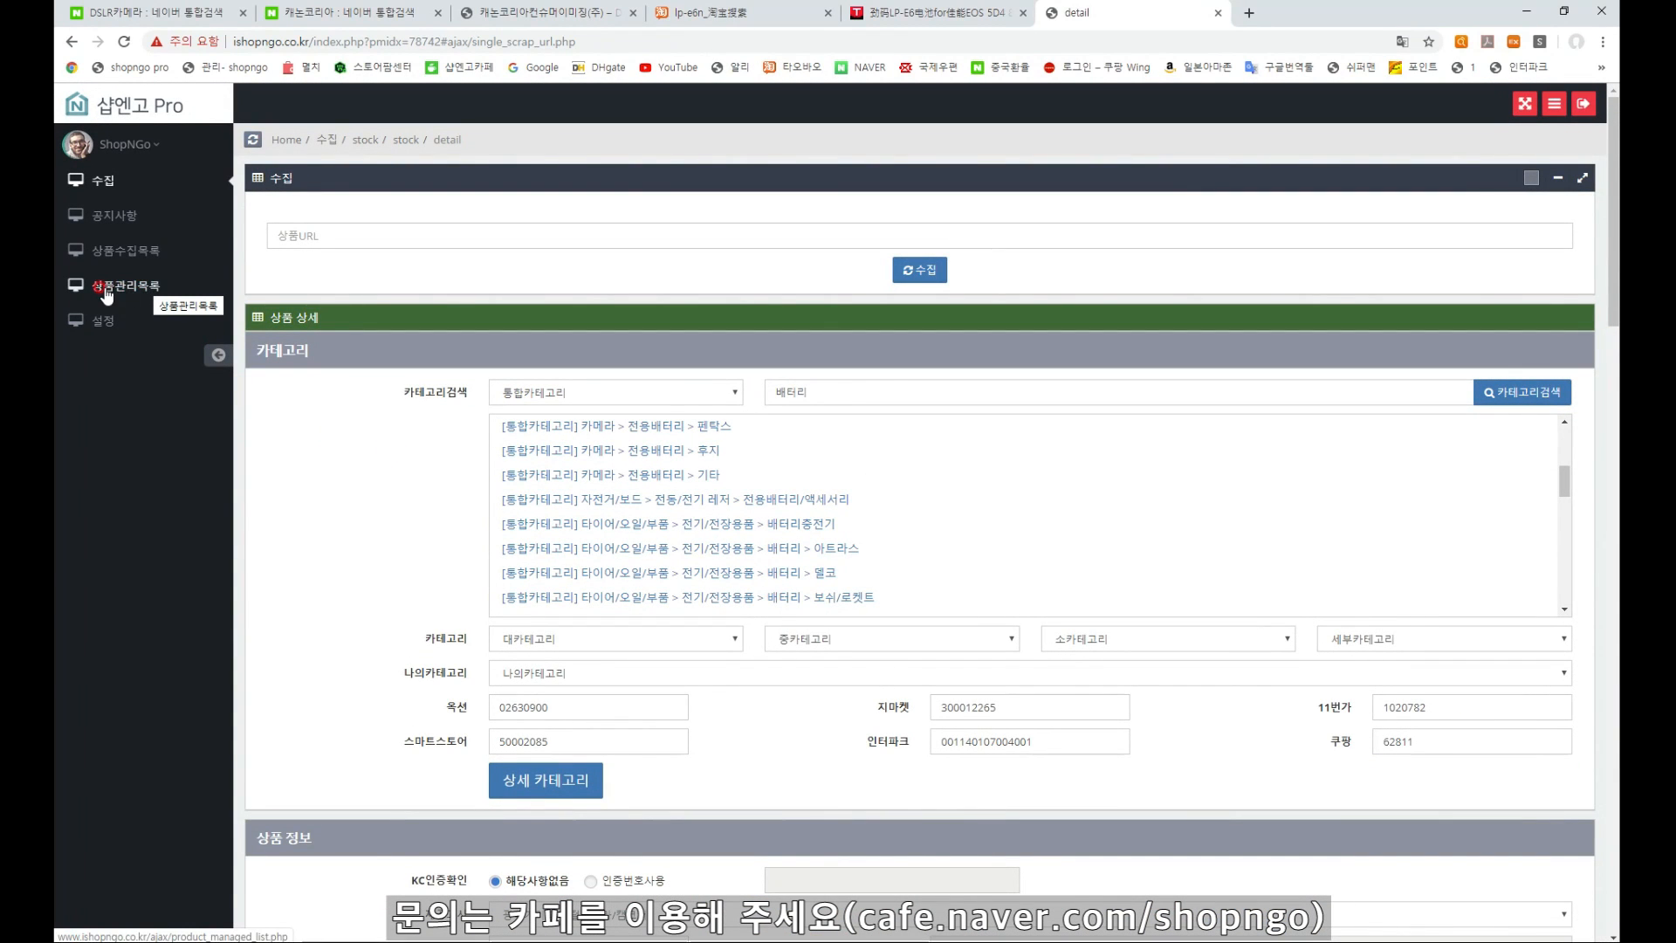
pyautogui.click(140, 295)
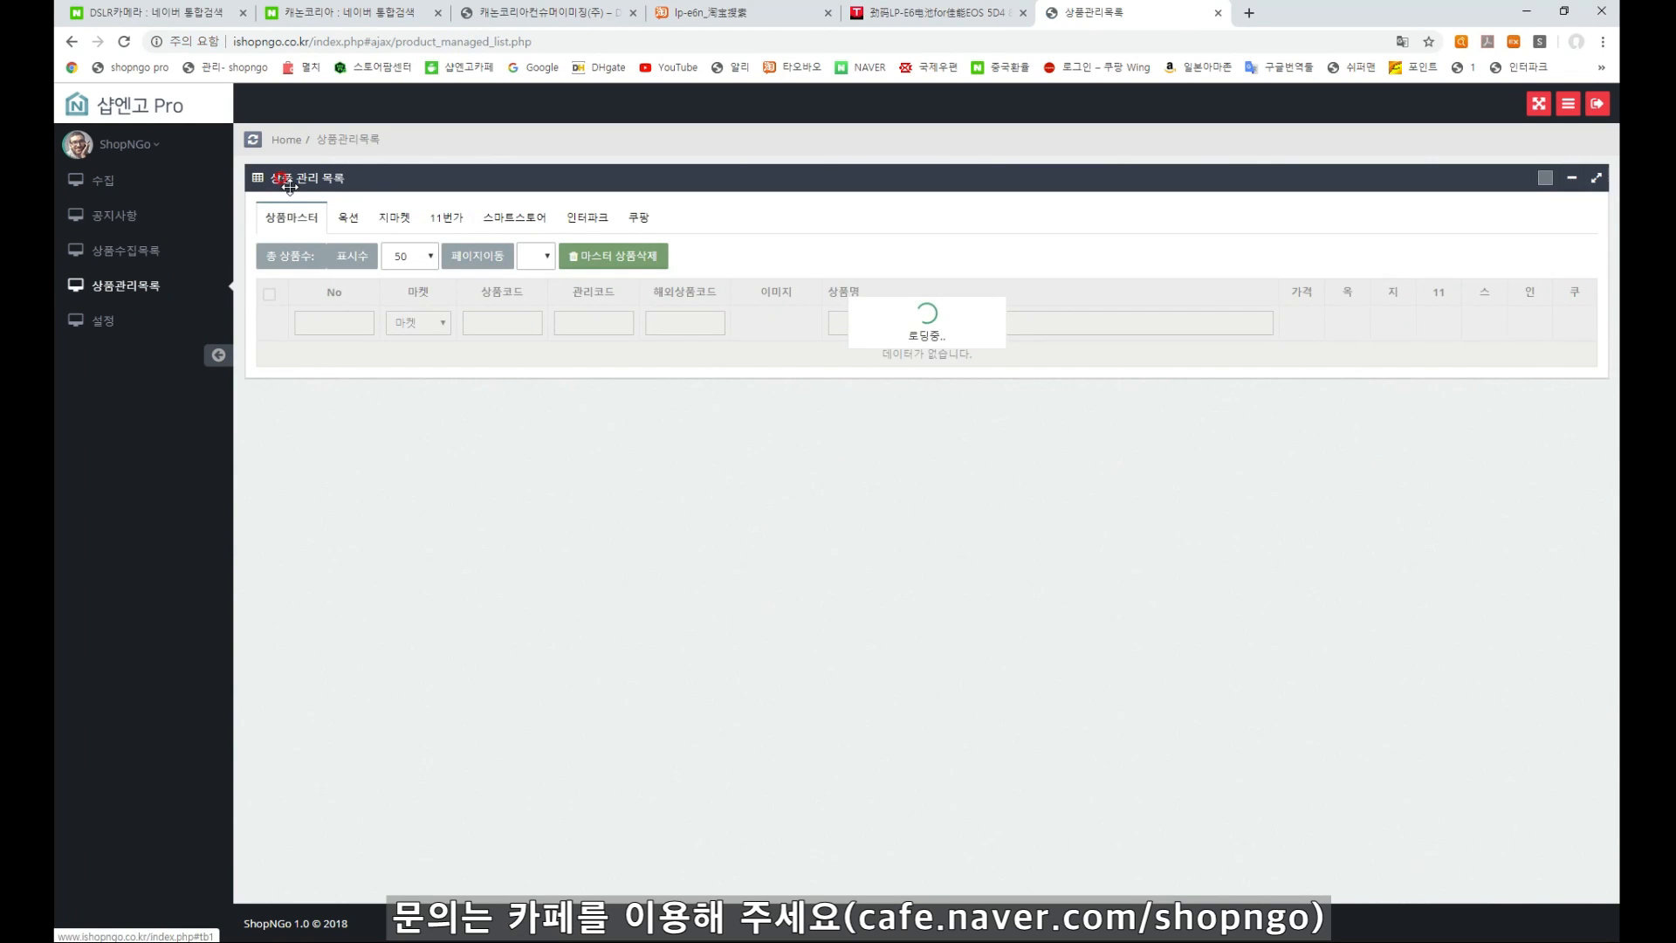
pyautogui.click(279, 223)
pyautogui.click(348, 218)
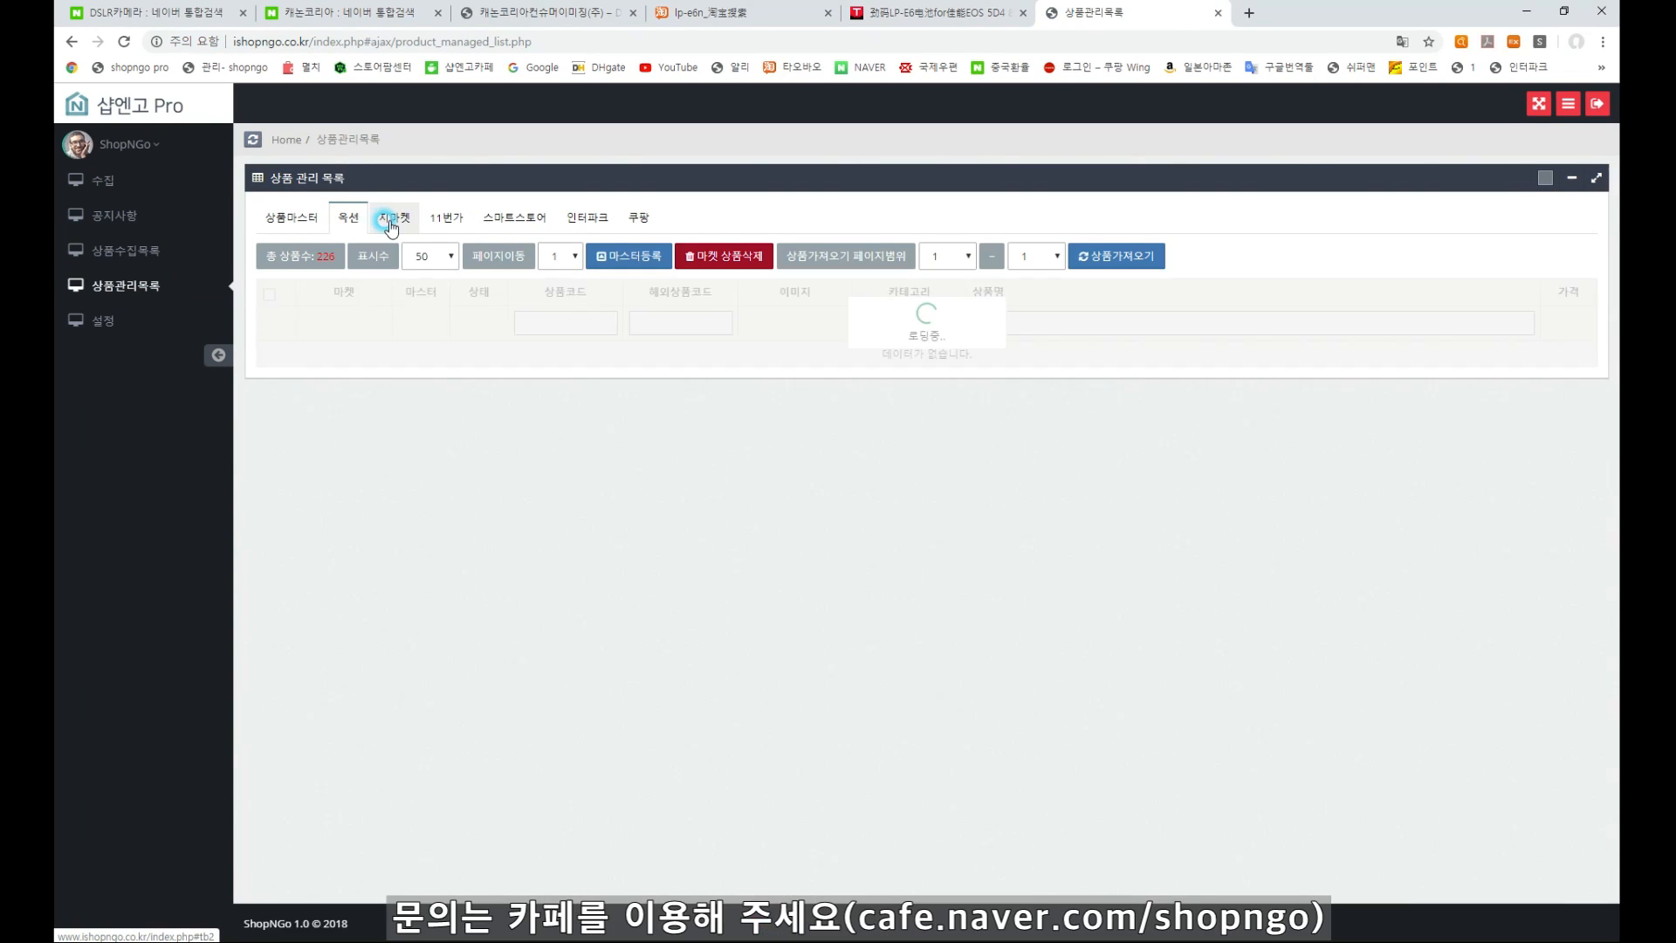
pyautogui.click(411, 222)
pyautogui.click(446, 218)
pyautogui.click(515, 218)
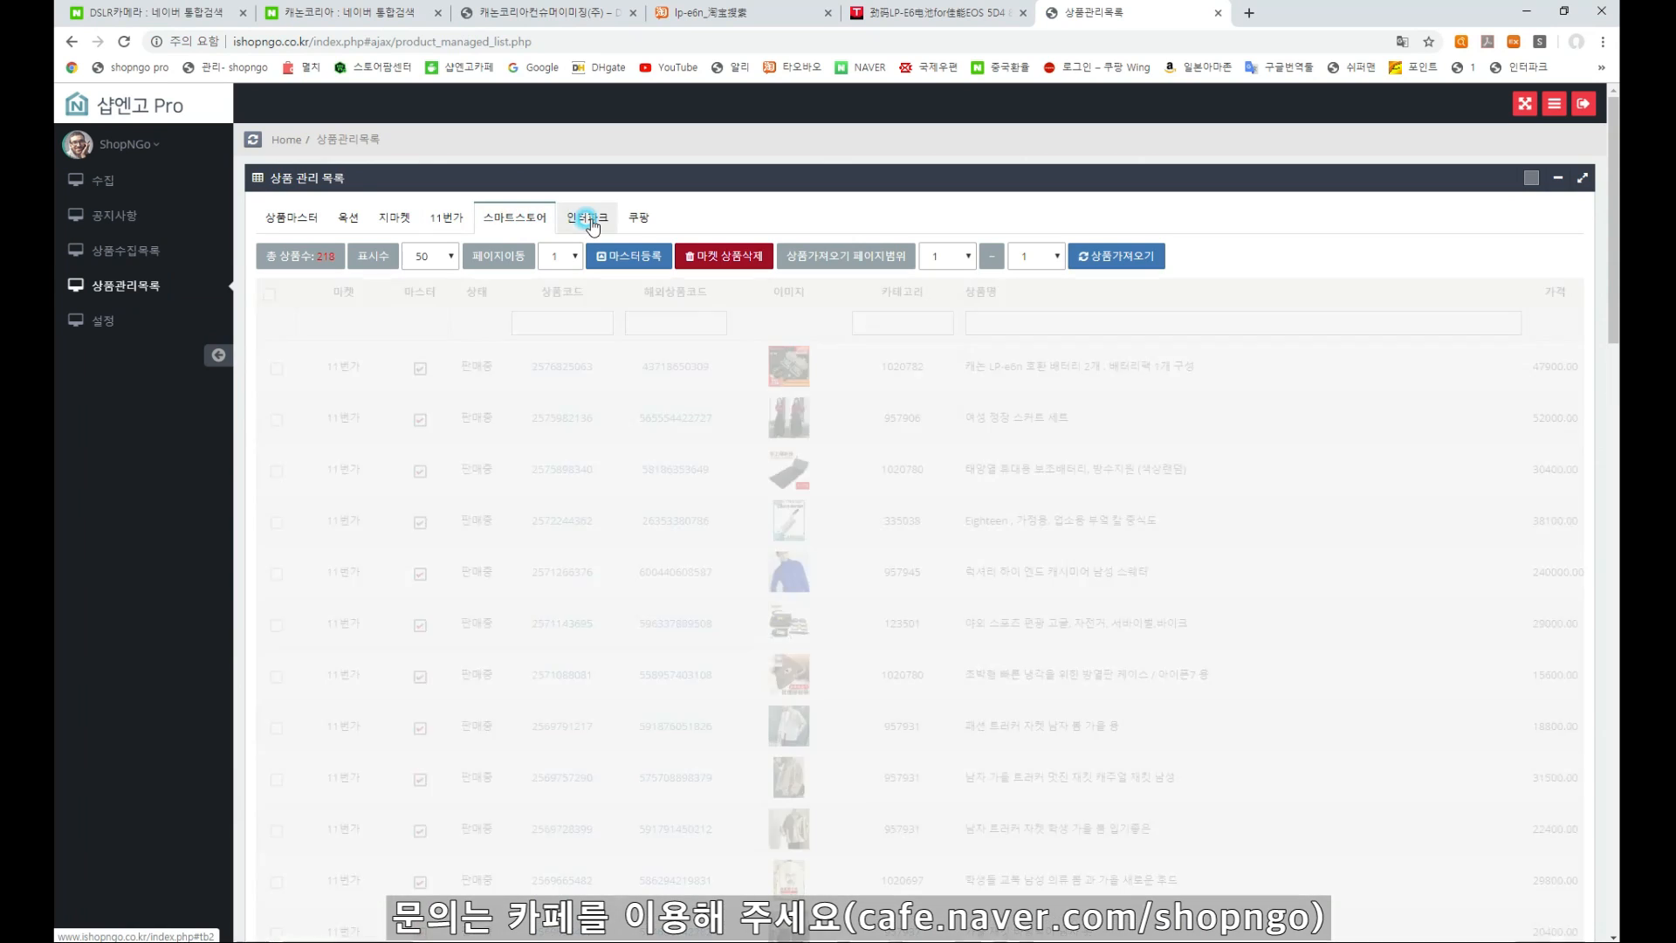
pyautogui.click(587, 218)
pyautogui.click(521, 218)
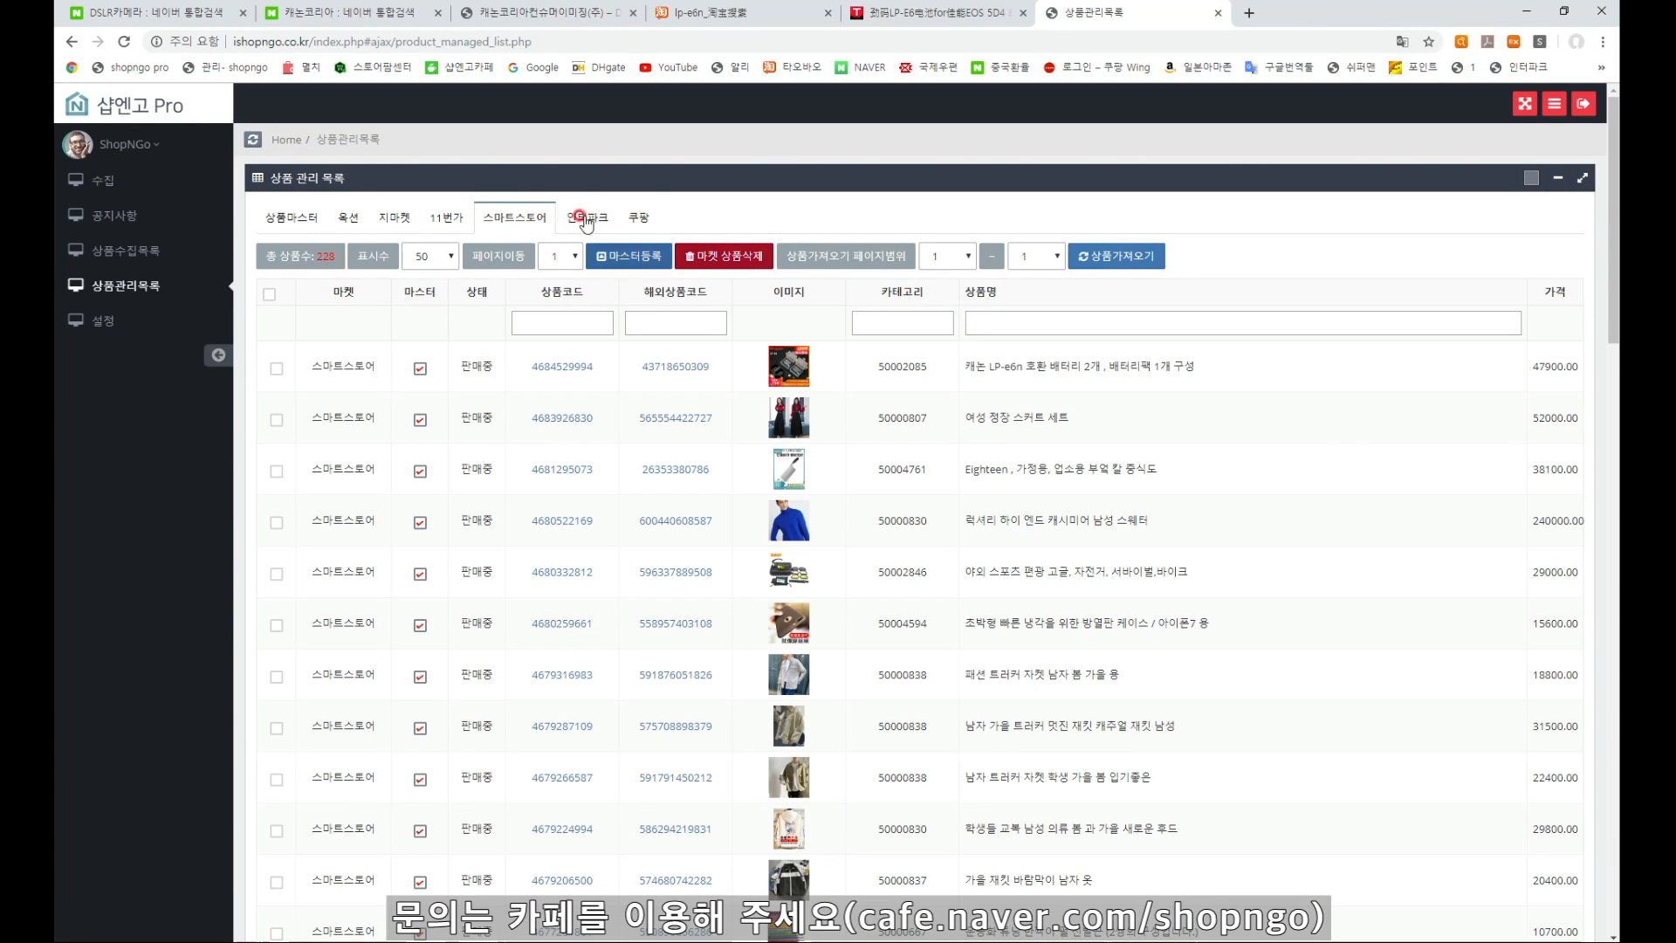
# Examine the live 스마트스토어 page of the "캐논 LP-e6n 호환 배터리 2개 , 배터리팩 1개 구성" listing, including its detail content, and close it
pyautogui.click(556, 370)
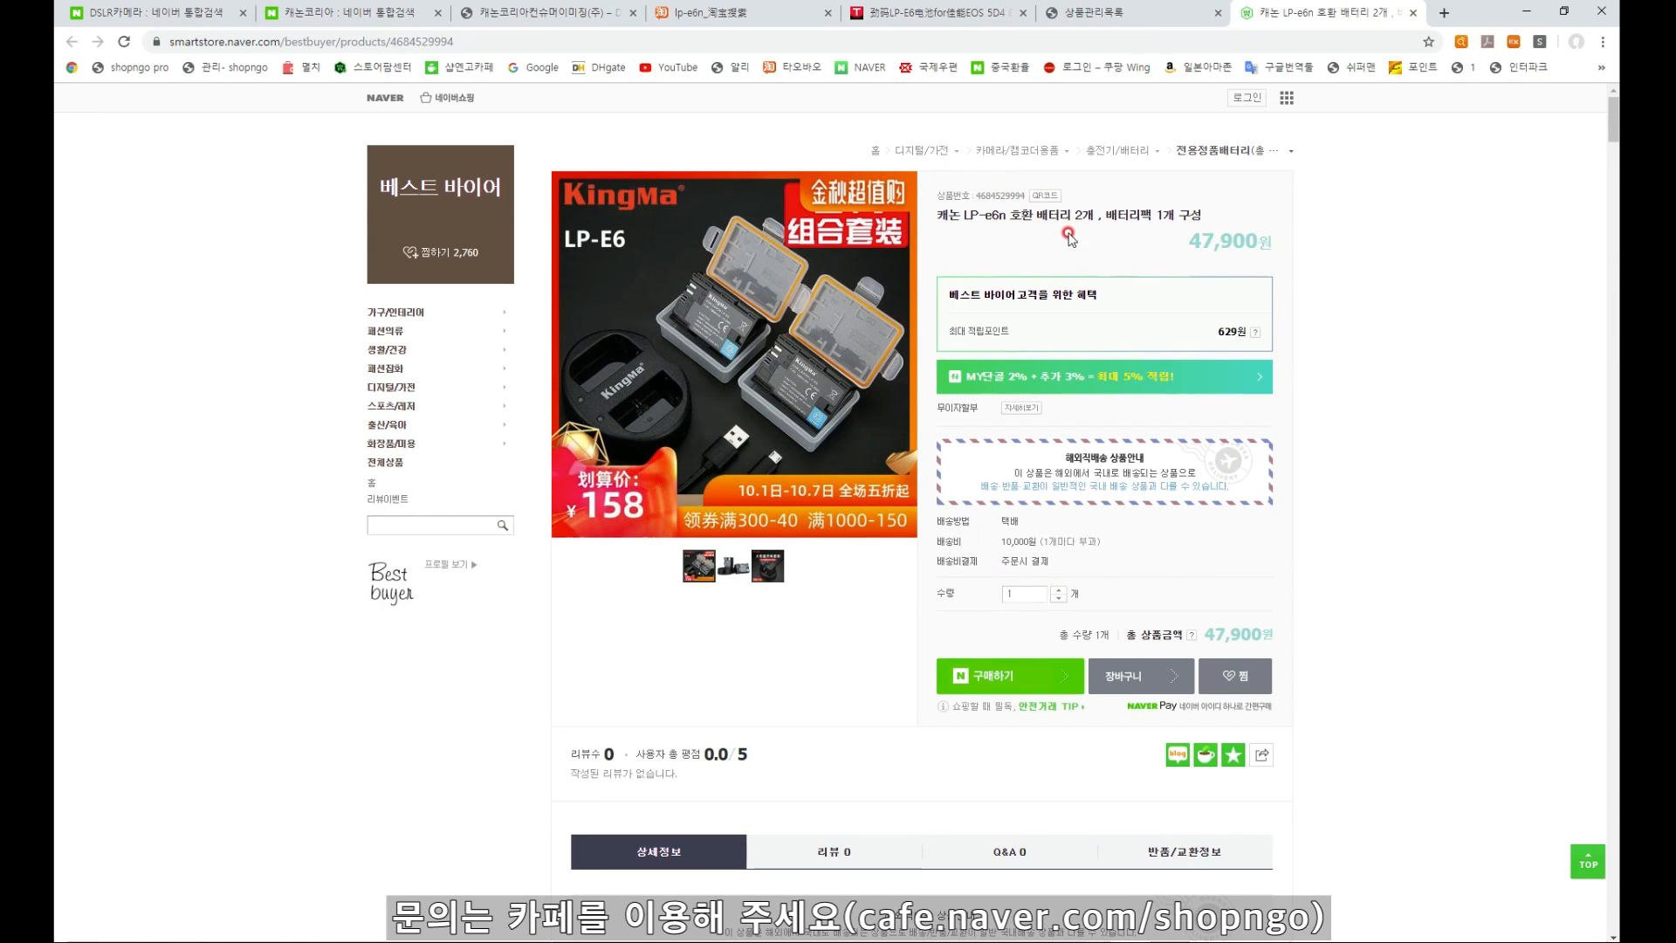
pyautogui.scroll(-20, 1099, 617)
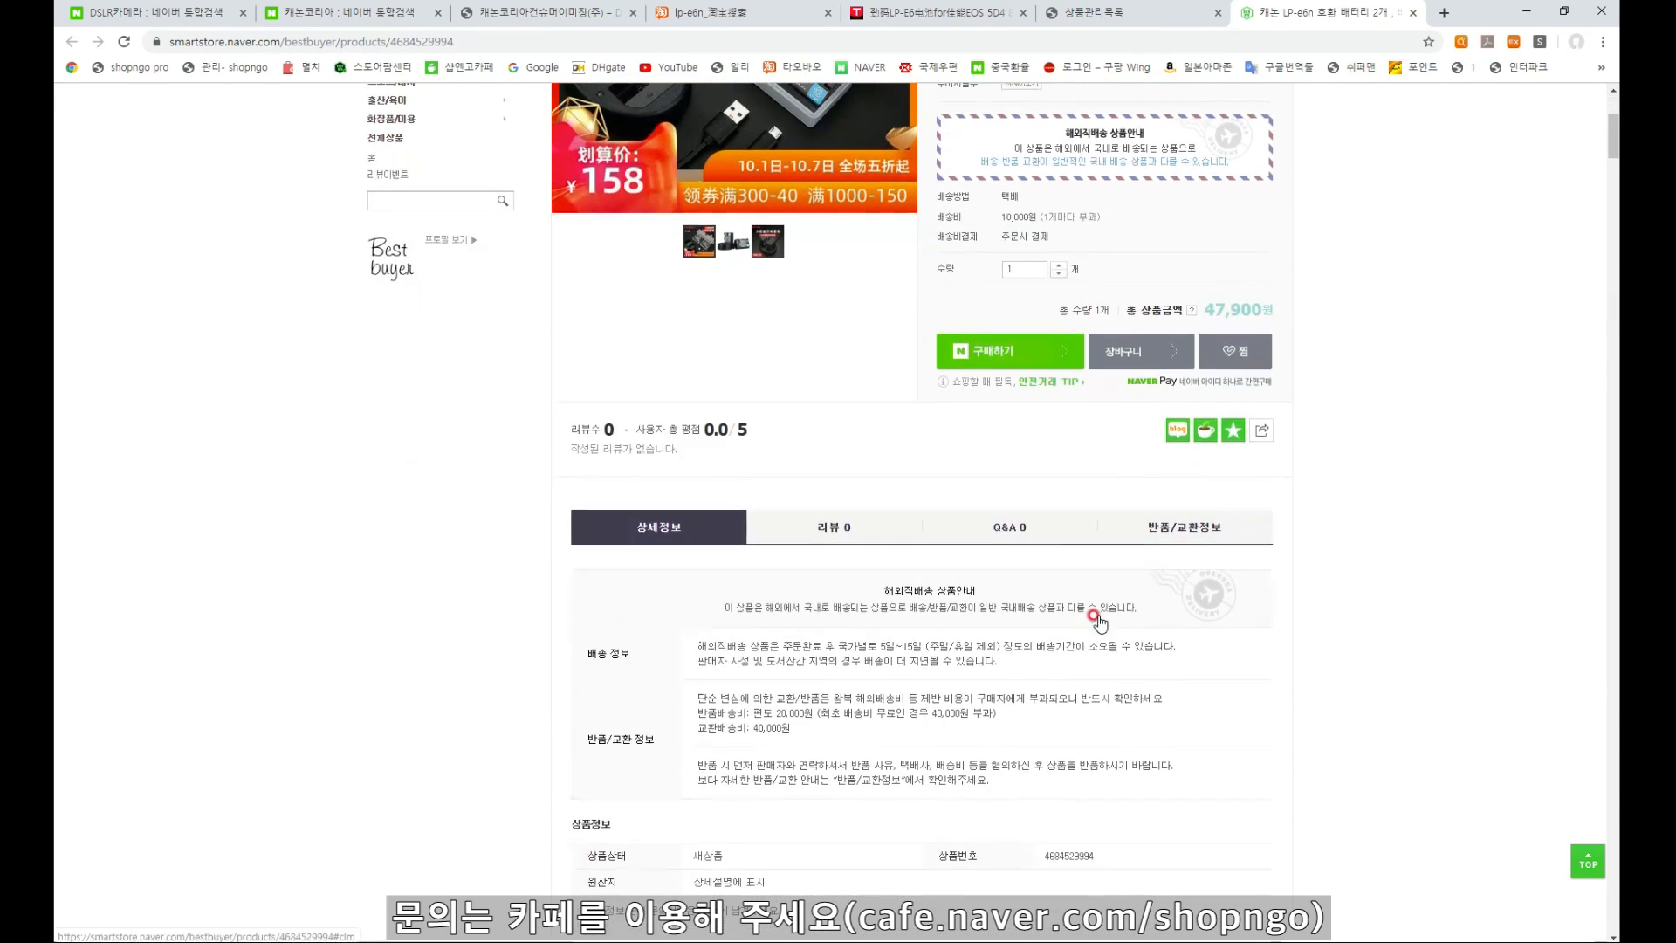
pyautogui.scroll(6, 1099, 617)
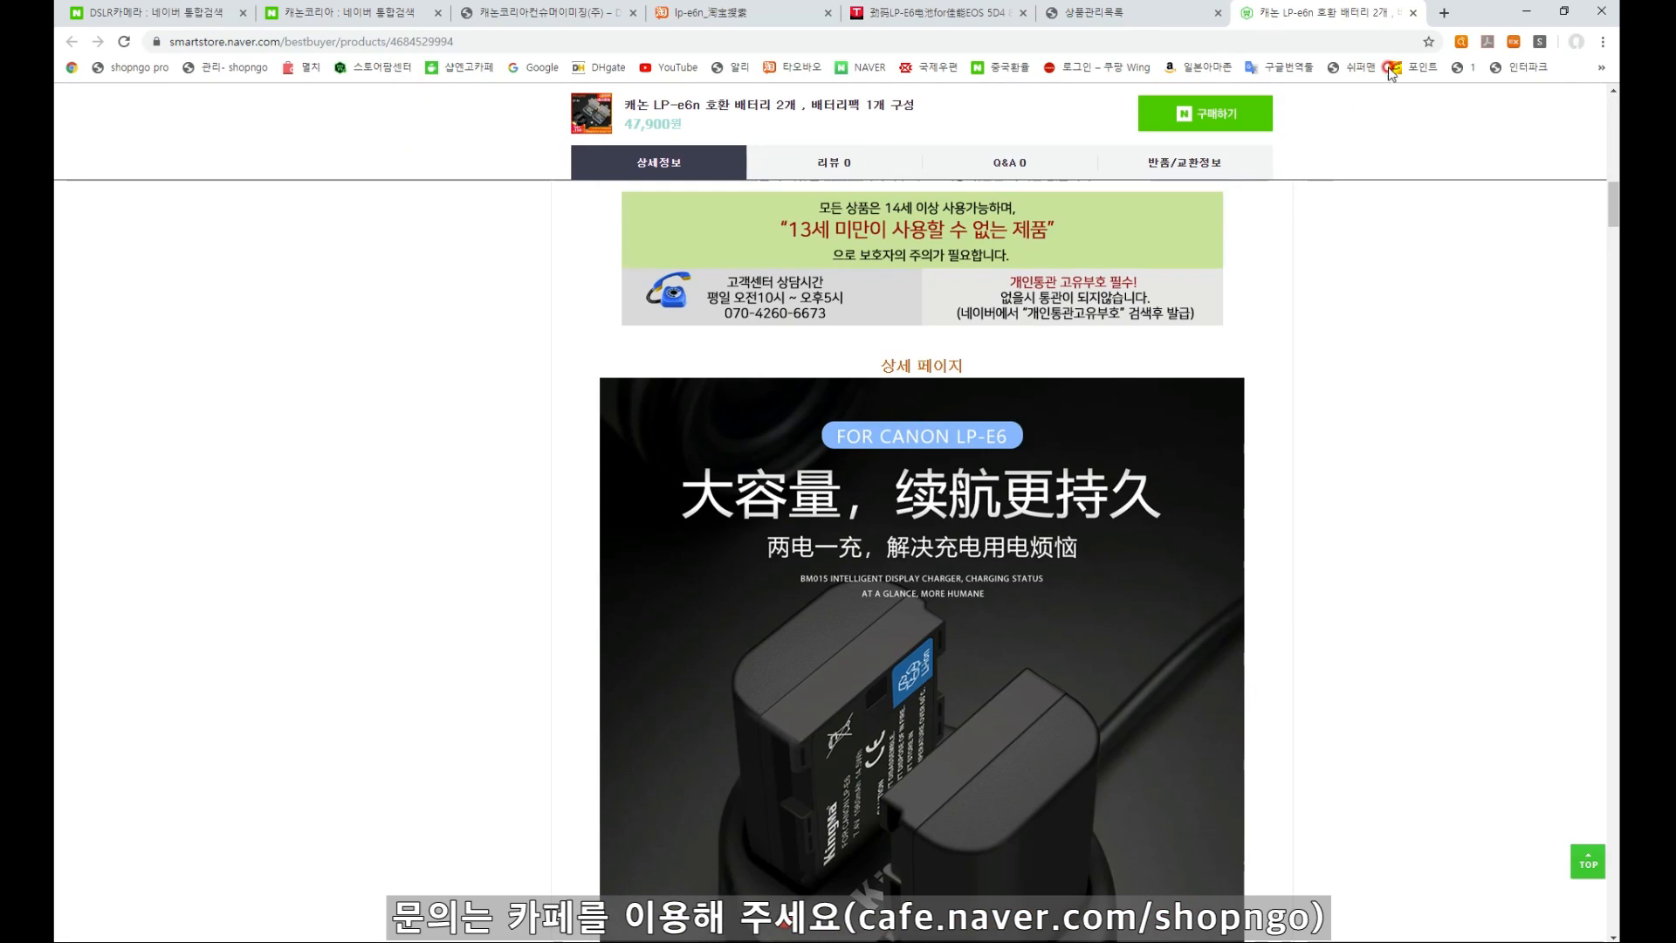
pyautogui.click(1416, 12)
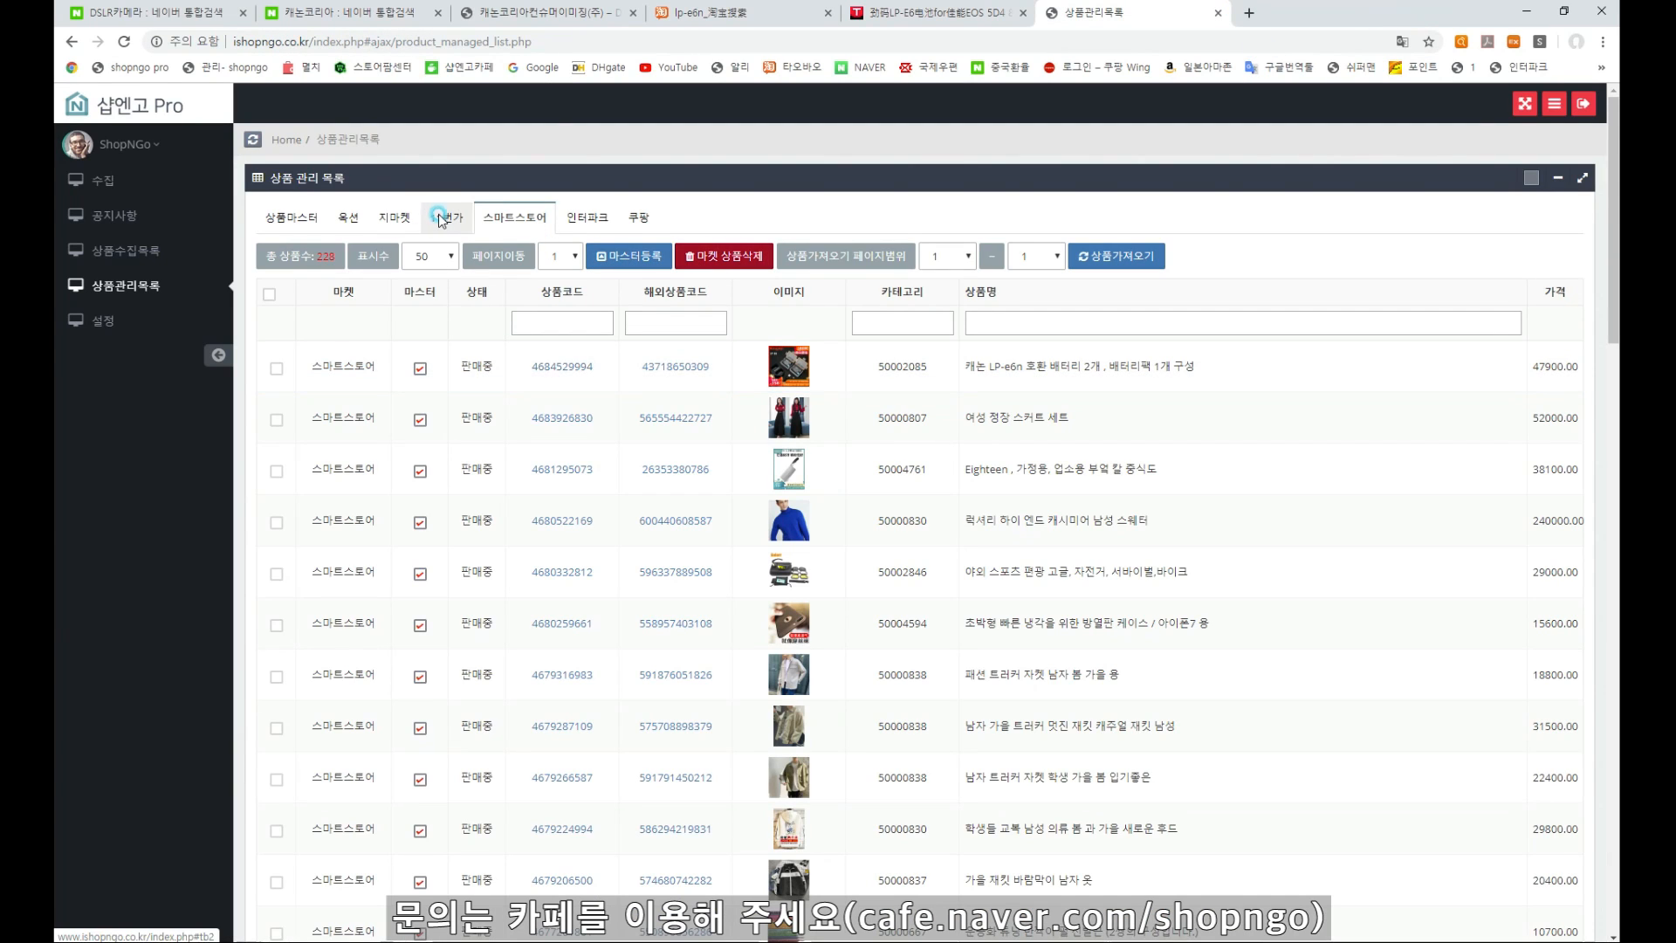